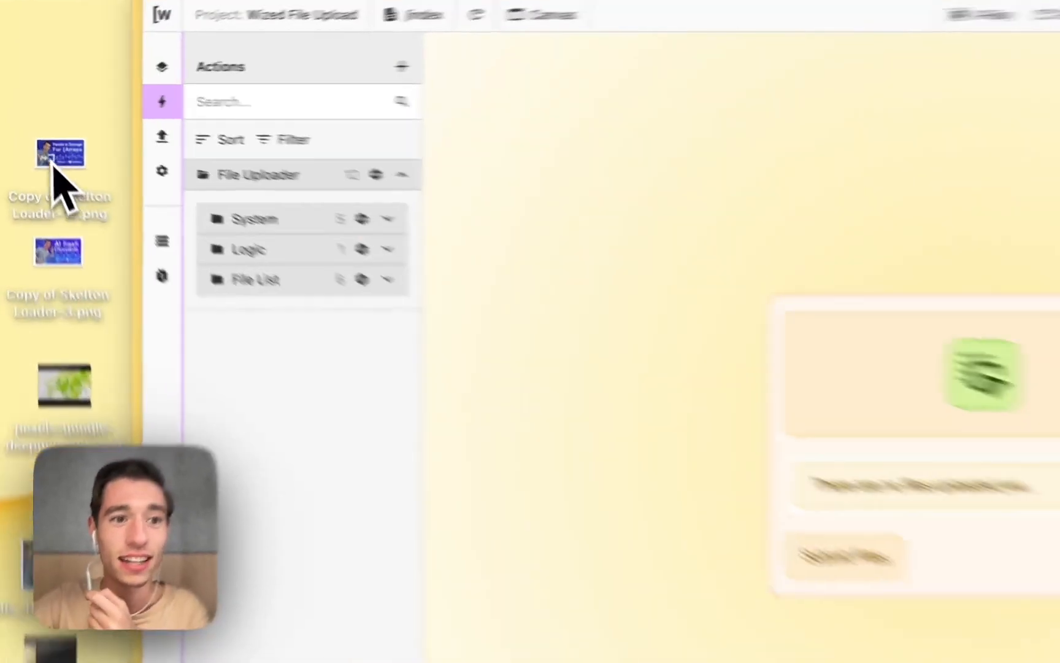
Upload Copy of Skelton Loader-12.png from the desktop to the file uploader's drop zone
{"action": "left_click_drag", "start_coordinate": [39, 133], "coordinate": [36, 176]}
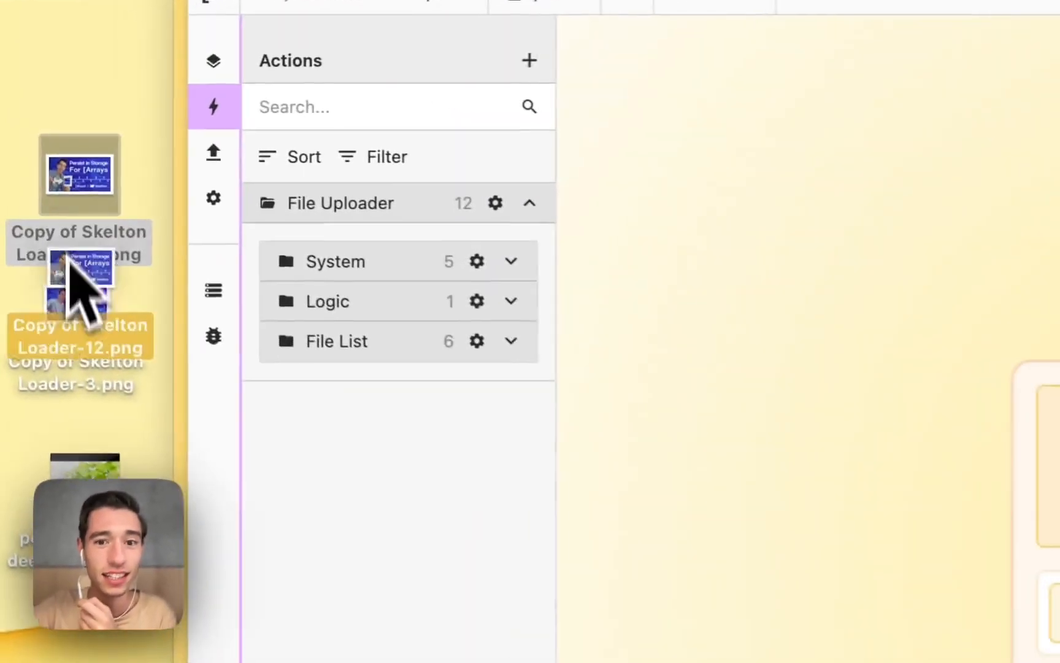
{"action": "left_click_drag", "start_coordinate": [69, 261], "coordinate": [592, 355]}
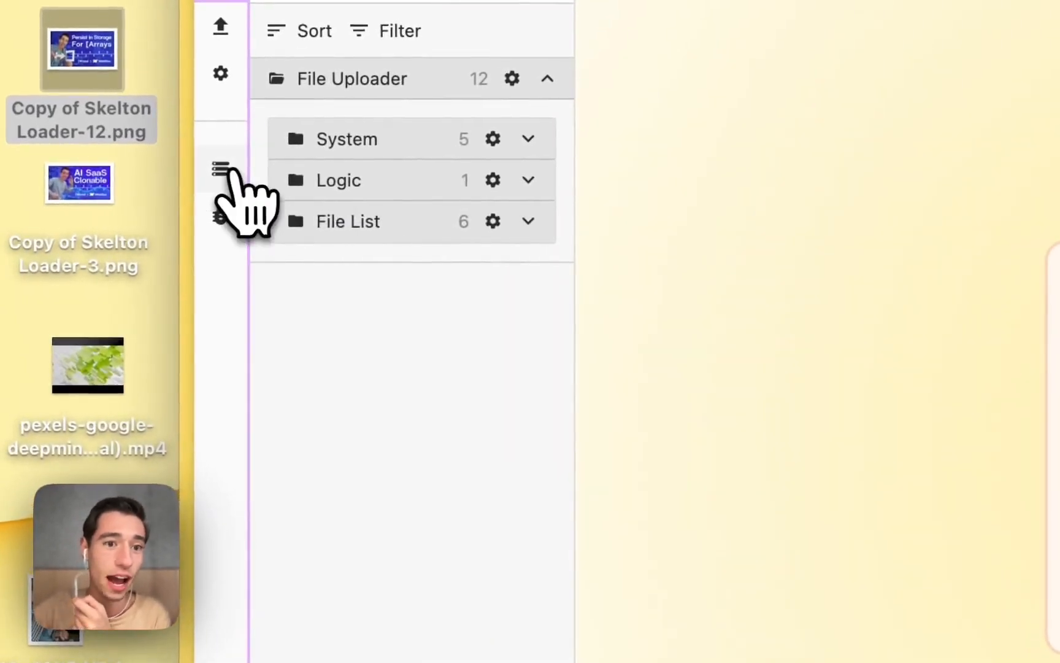
Examine the hiddenFileInput id, name, status and file_url entries among the Data Store's input fields
{"action": "left_click", "coordinate": [226, 171]}
{"action": "scroll", "coordinate": [376, 365], "scroll_direction": "down", "scroll_amount": 3}
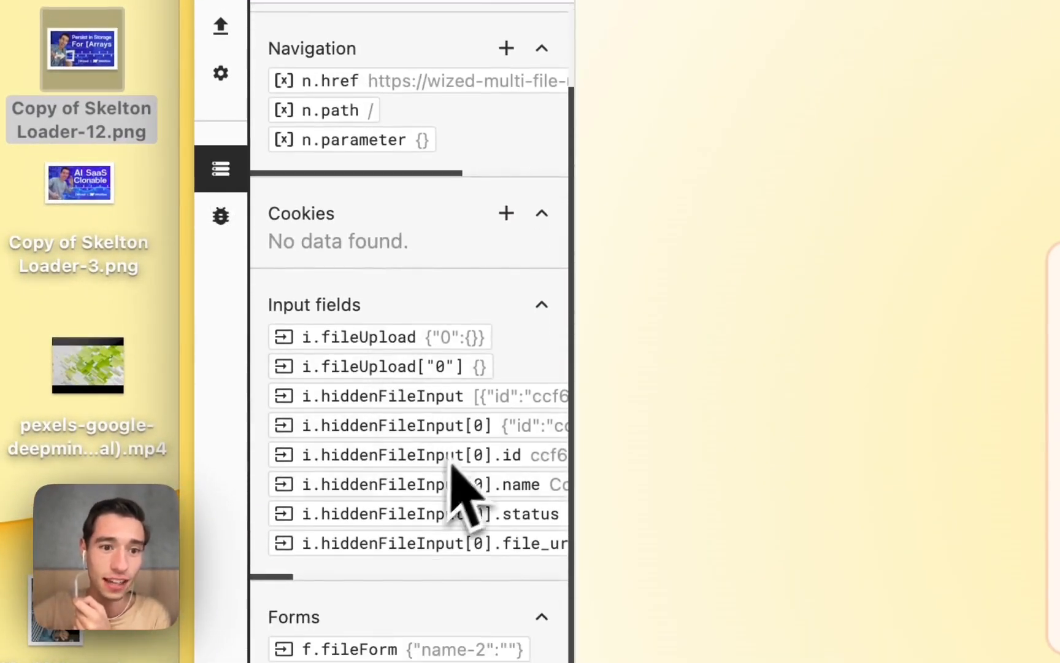
{"action": "scroll", "coordinate": [452, 464], "scroll_direction": "down", "scroll_amount": 2}
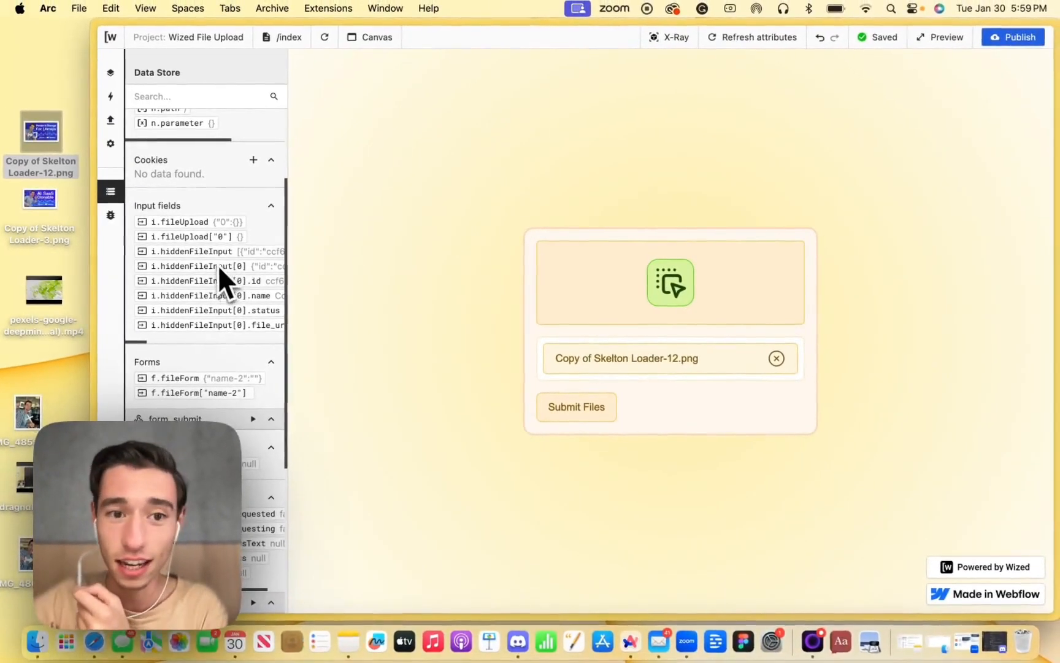
{"action": "scroll", "coordinate": [243, 263], "scroll_direction": "right", "scroll_amount": 3}
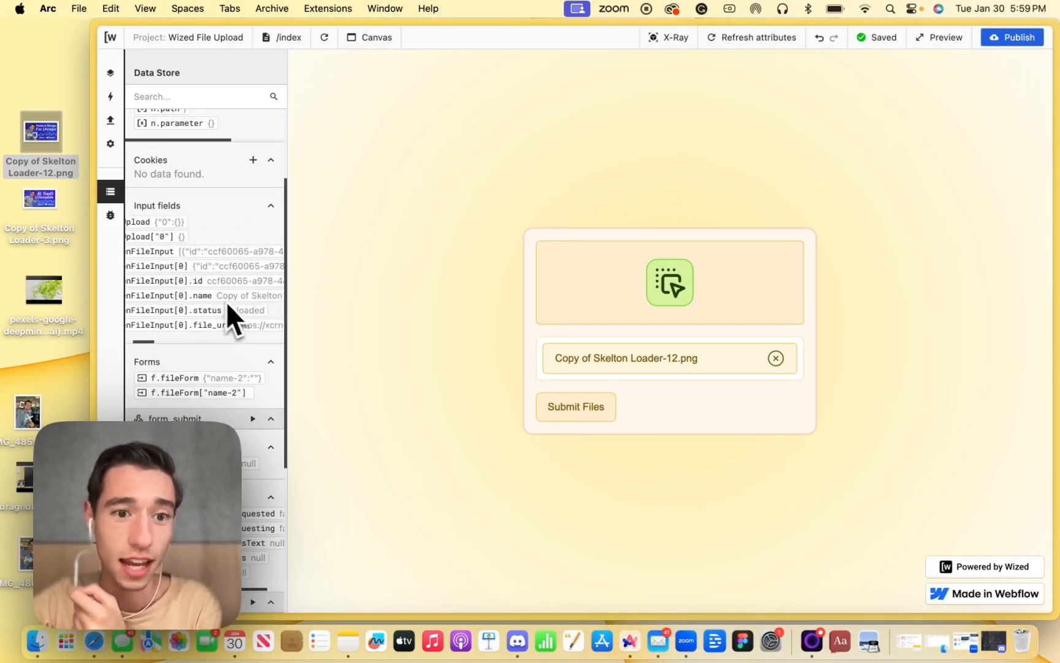
{"action": "scroll", "coordinate": [224, 319], "scroll_direction": "right", "scroll_amount": 5}
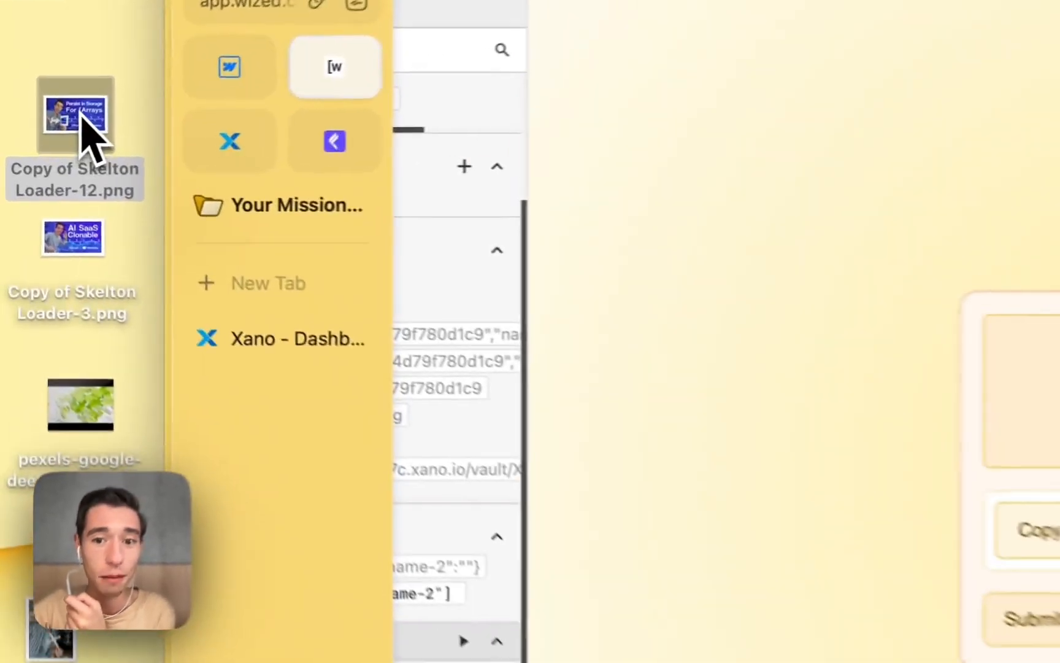
Upload the pexels-google-deepmind video from the desktop and check the hiddenFileInput entries in the Data Store
{"action": "left_click", "coordinate": [80, 117]}
{"action": "left_click_drag", "start_coordinate": [76, 400], "coordinate": [755, 233]}
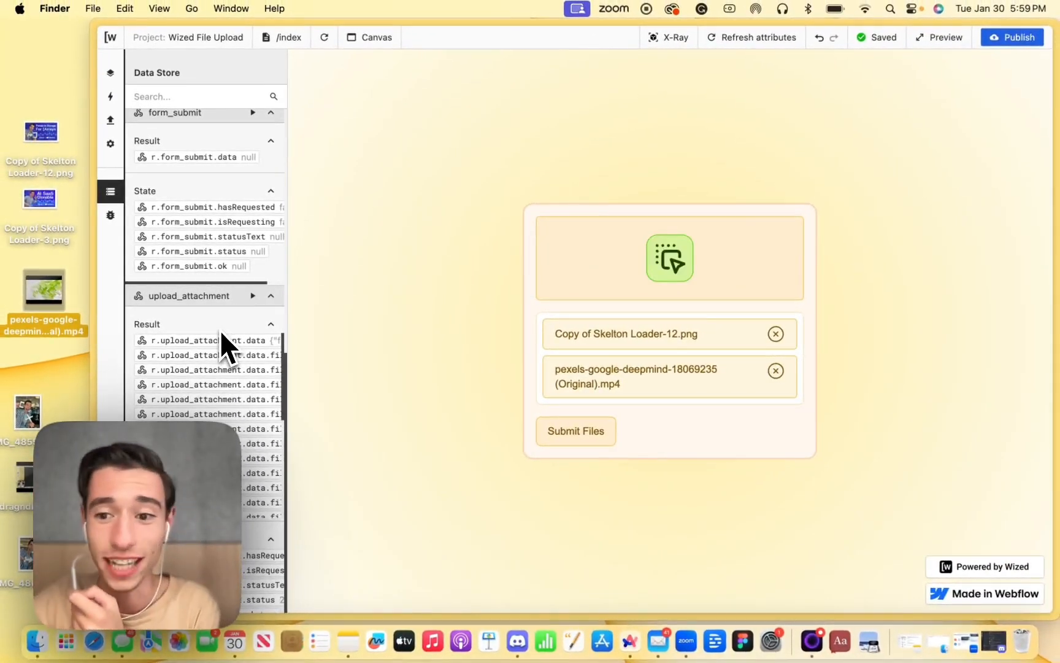
{"action": "scroll", "coordinate": [220, 329], "scroll_direction": "up", "scroll_amount": 10}
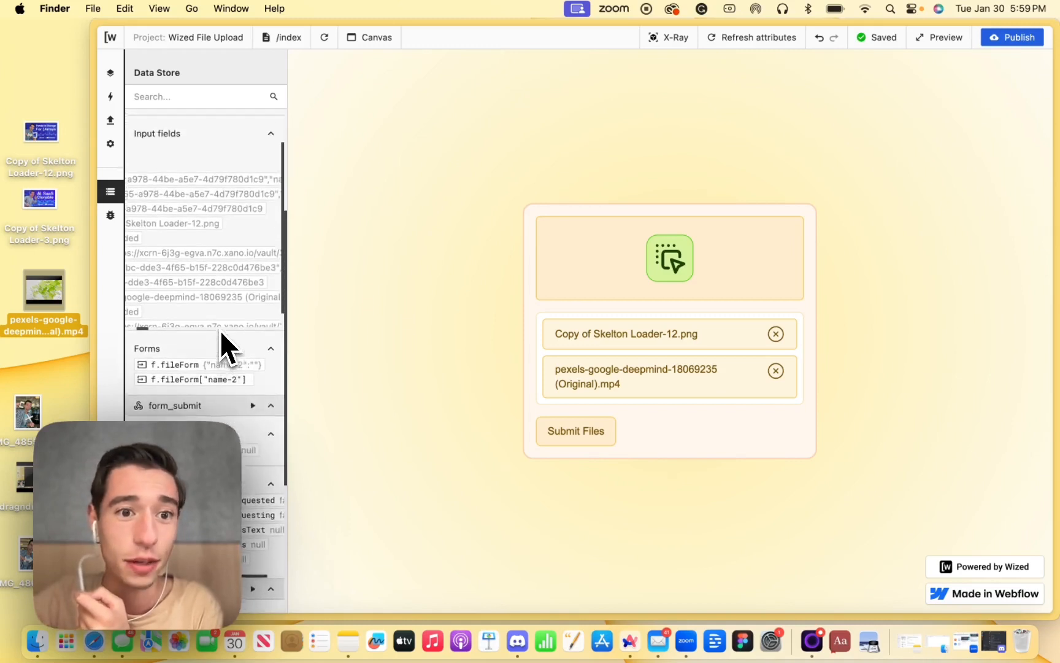
{"action": "scroll", "coordinate": [207, 227], "scroll_direction": "left", "scroll_amount": 5}
{"action": "scroll", "coordinate": [241, 270], "scroll_direction": "up", "scroll_amount": 3}
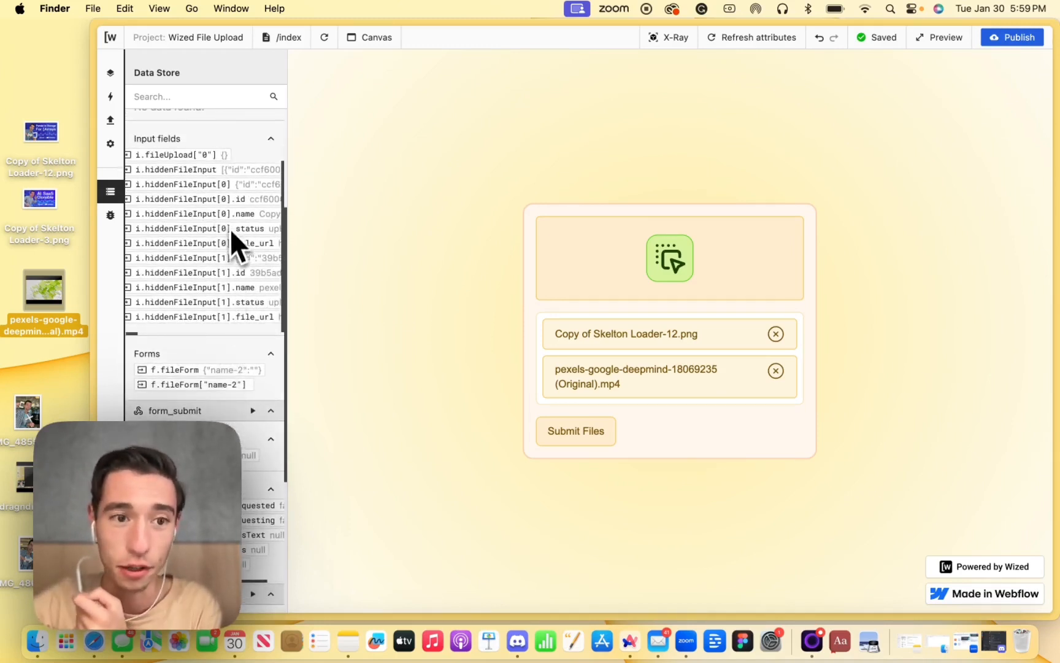
Upload IMG_4855.HEIC, dragndrop.mp4 and IMG_4866.HEIC from the desktop and review the Data Store's input fields
{"action": "left_click_drag", "start_coordinate": [34, 411], "coordinate": [753, 308]}
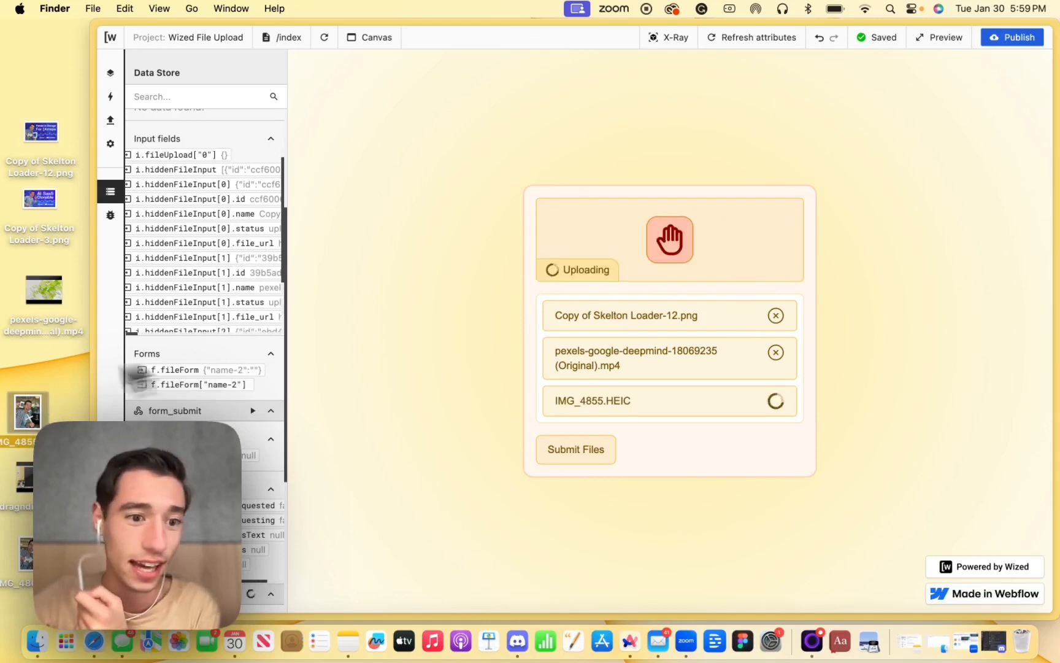
{"action": "left_click_drag", "start_coordinate": [27, 494], "coordinate": [699, 270]}
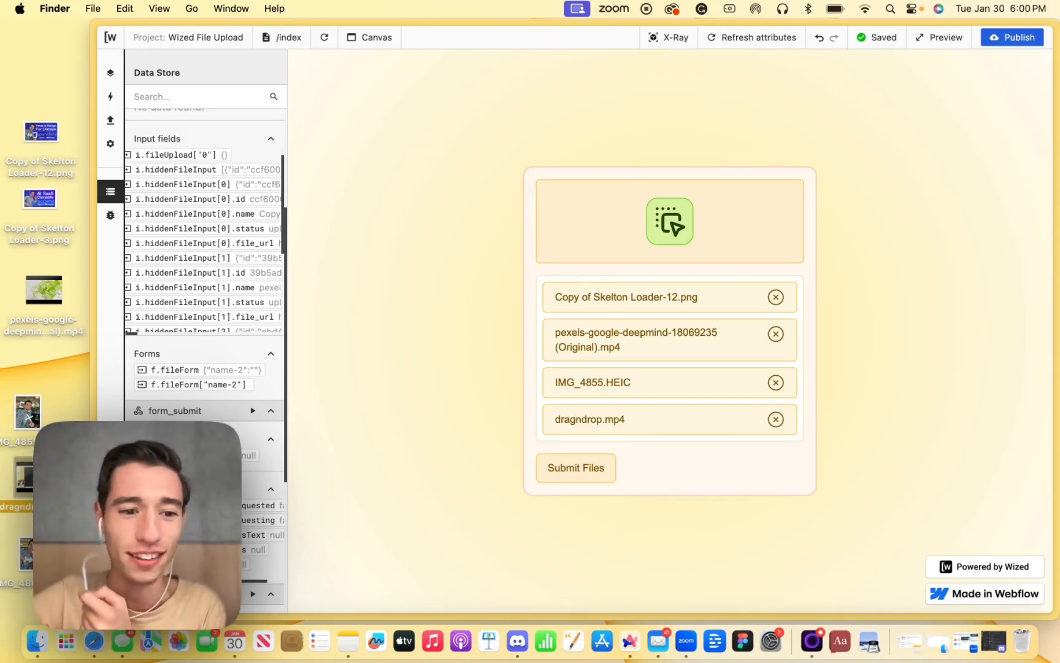
{"action": "left_click_drag", "start_coordinate": [26, 546], "coordinate": [579, 227]}
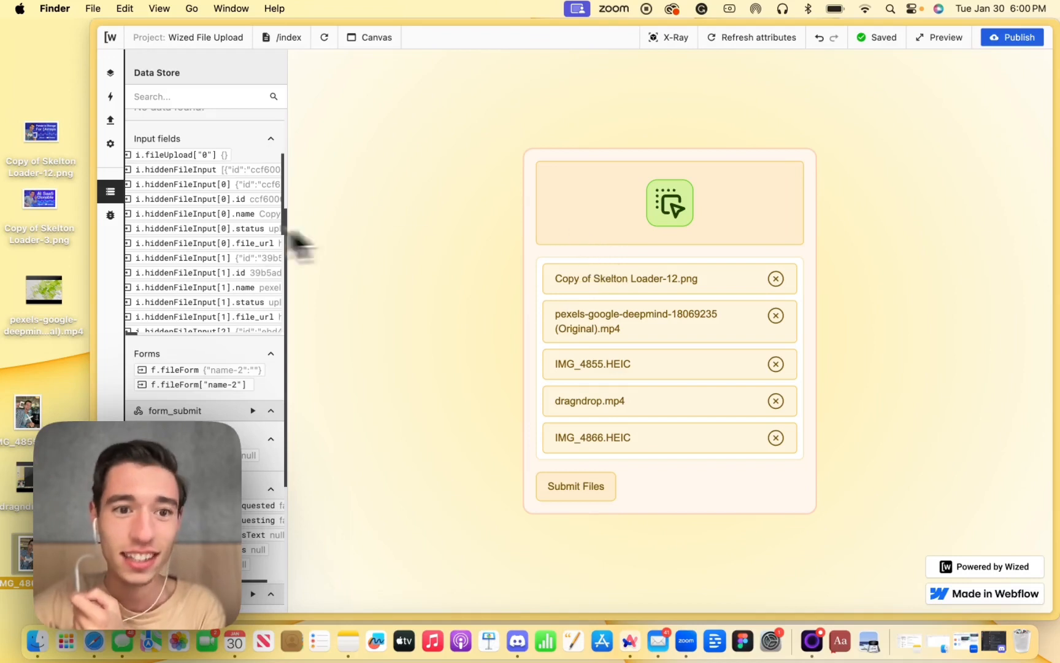
{"action": "scroll", "coordinate": [200, 239], "scroll_direction": "down", "scroll_amount": 3}
{"action": "scroll", "coordinate": [199, 239], "scroll_direction": "up", "scroll_amount": 5}
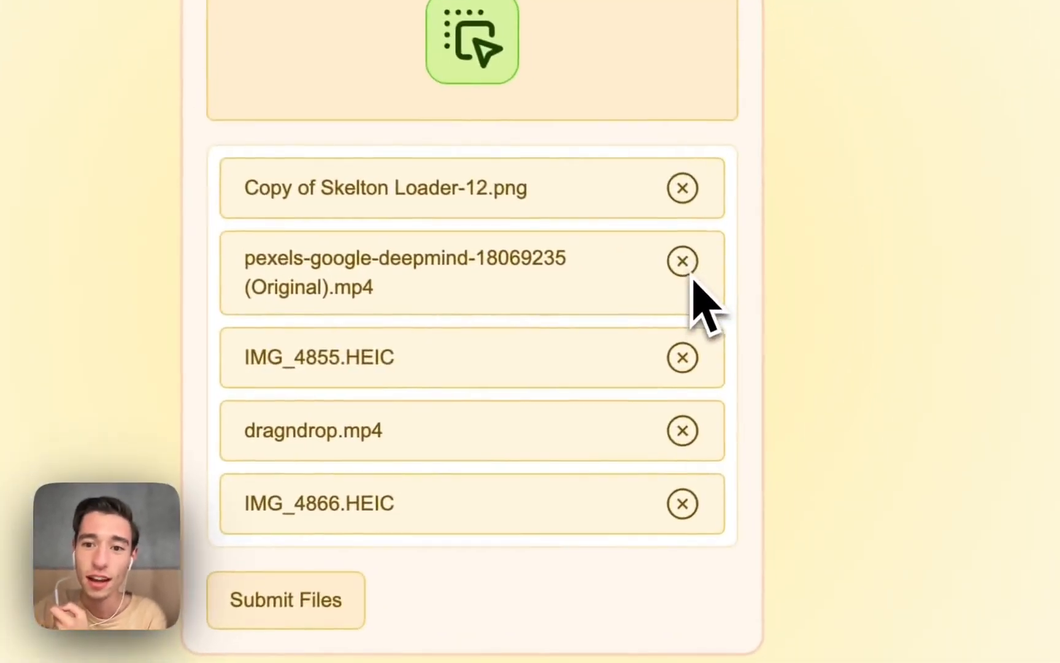
Remove the pexels video, Copy of Skelton Loader-12.png, dragndrop.mp4 and IMG_4866.HEIC from the file list, and check the remaining hiddenFileInput entries
{"action": "left_click", "coordinate": [690, 270]}
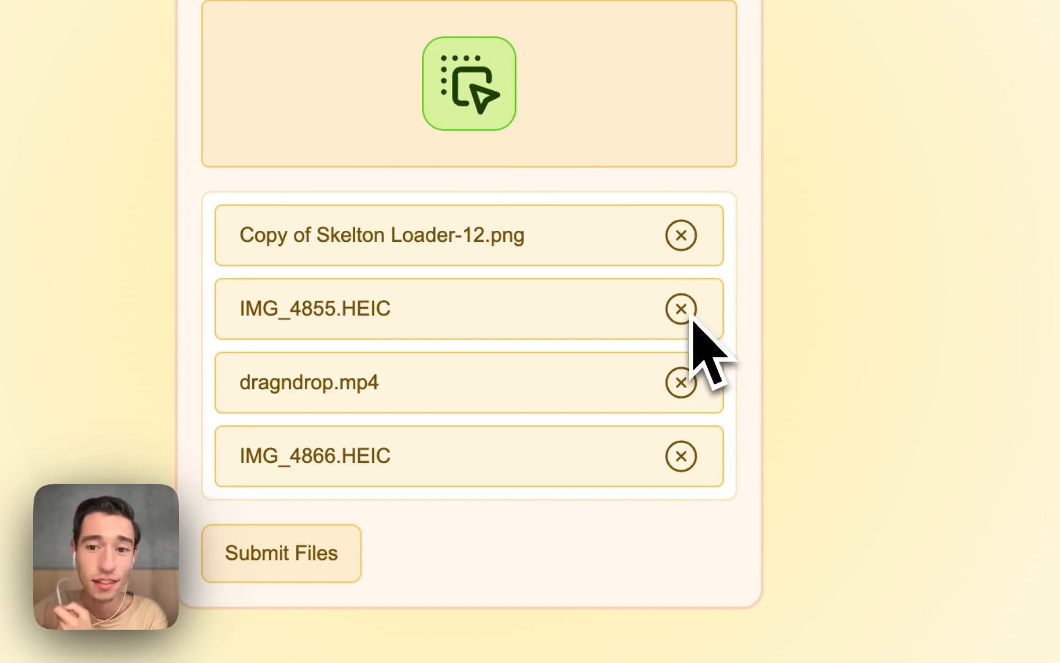
{"action": "left_click", "coordinate": [683, 237]}
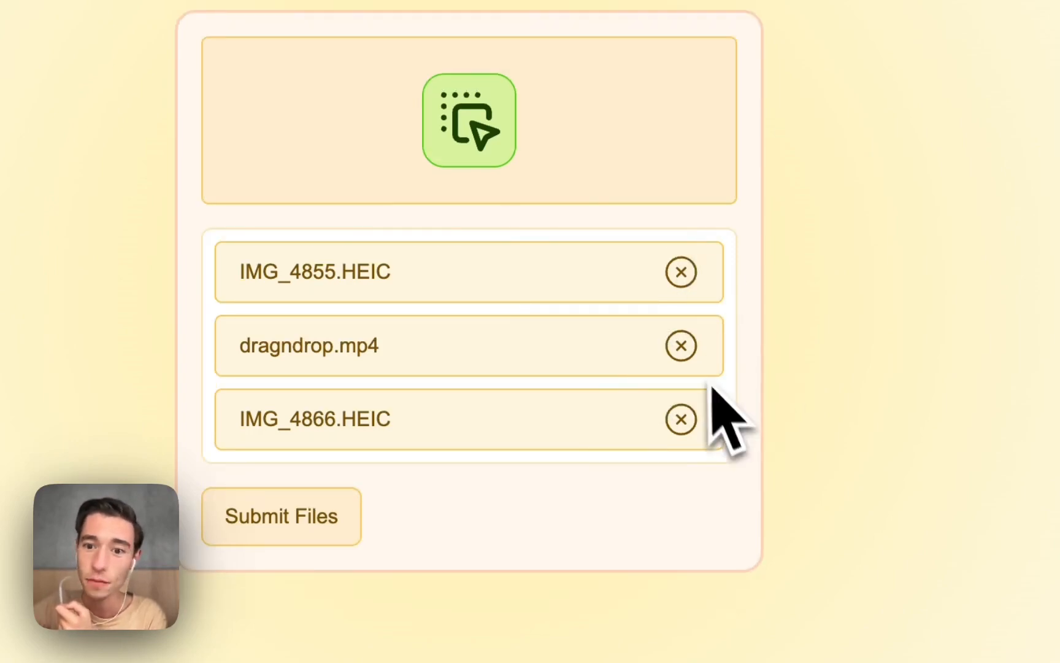
{"action": "left_click", "coordinate": [682, 347]}
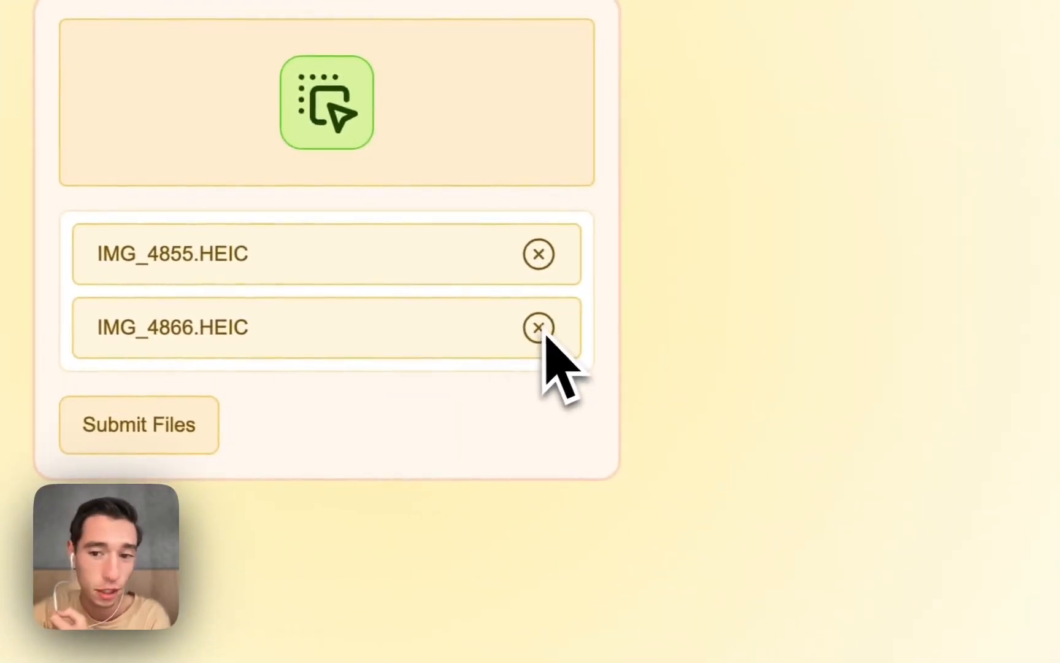
{"action": "left_click", "coordinate": [541, 331]}
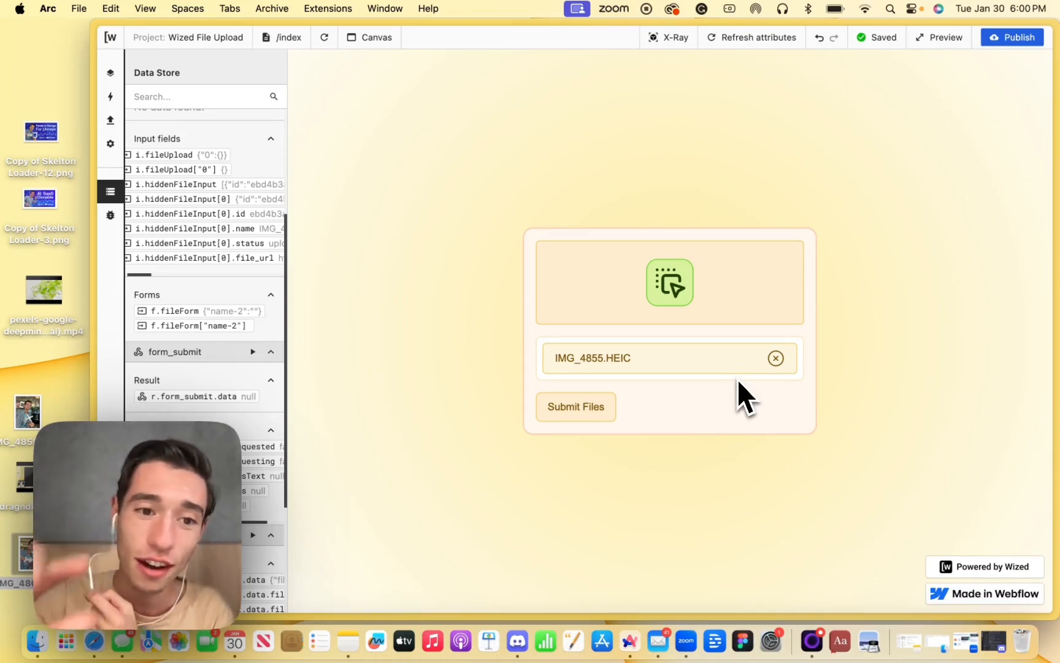
{"action": "scroll", "coordinate": [240, 222], "scroll_direction": "right", "scroll_amount": 5}
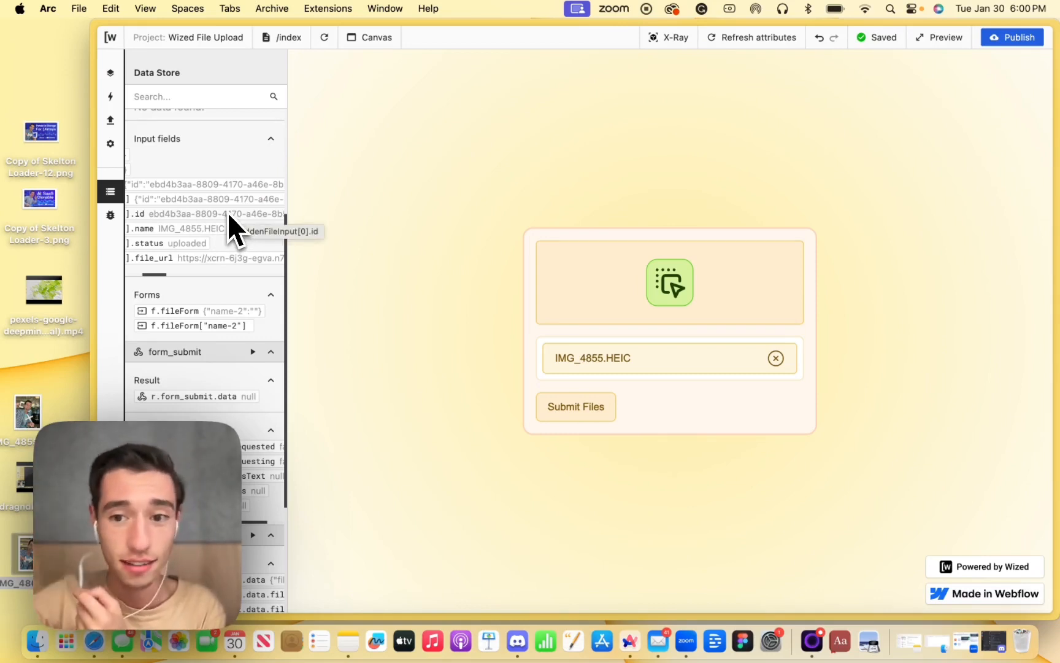
Upload the pexels-google-deepmind video and Copy of Skelton Loader-3.png from the desktop to the drop zone
{"action": "mouse_move", "coordinate": [84, 335]}
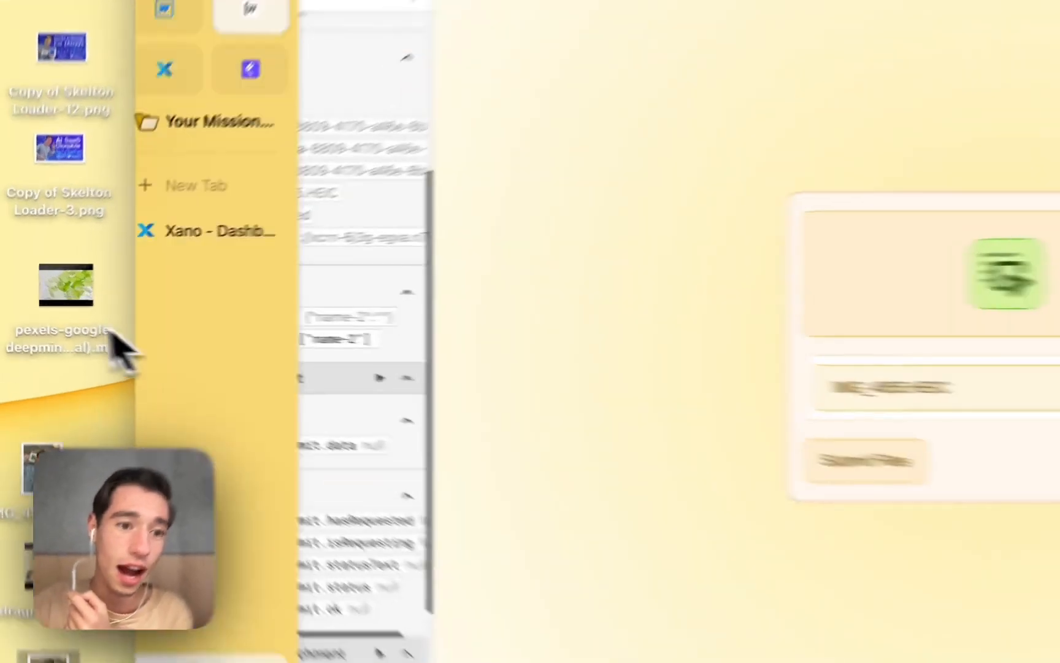
{"action": "left_click_drag", "start_coordinate": [116, 350], "coordinate": [896, 392]}
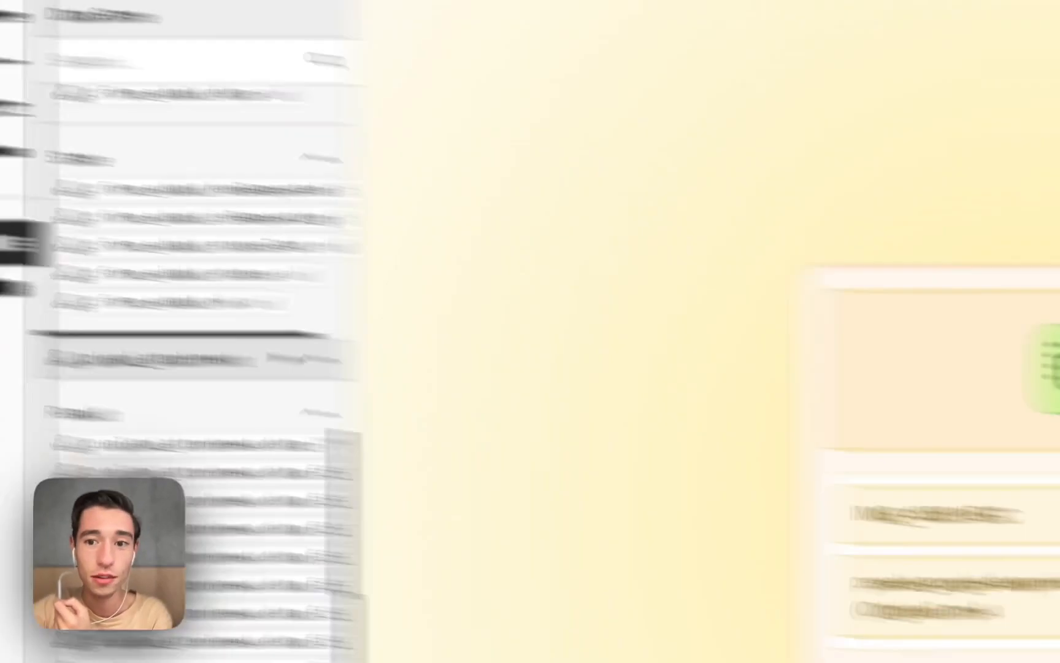
{"action": "left_click_drag", "start_coordinate": [686, 296], "coordinate": [670, 438]}
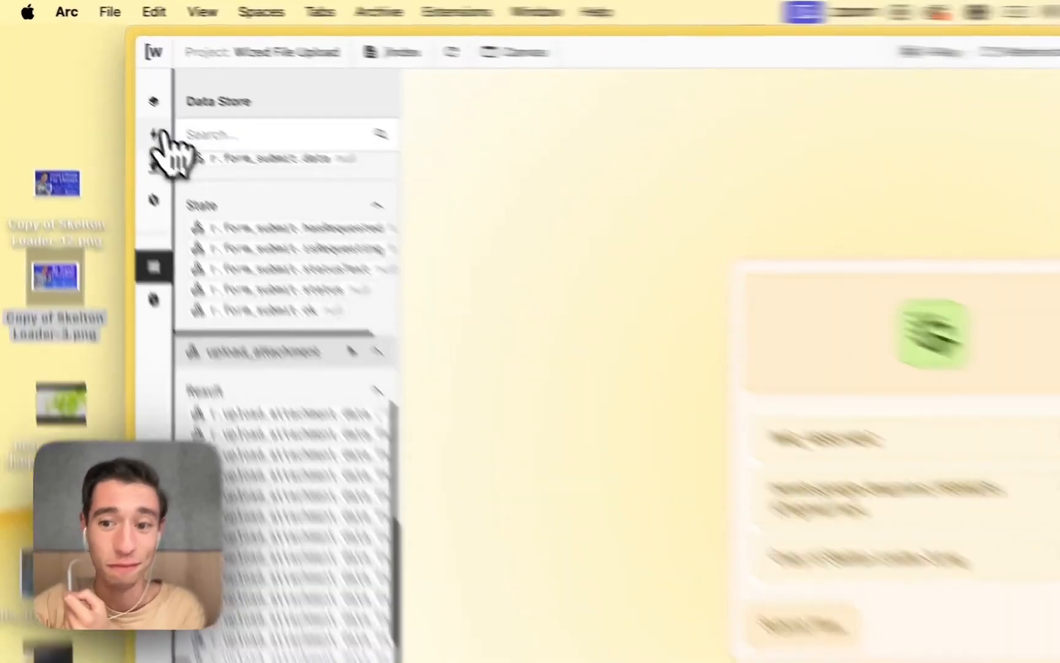
Open the action "1. Set Empty Array (On Page Load)" in the File Uploader's System folder
{"action": "left_click", "coordinate": [155, 133]}
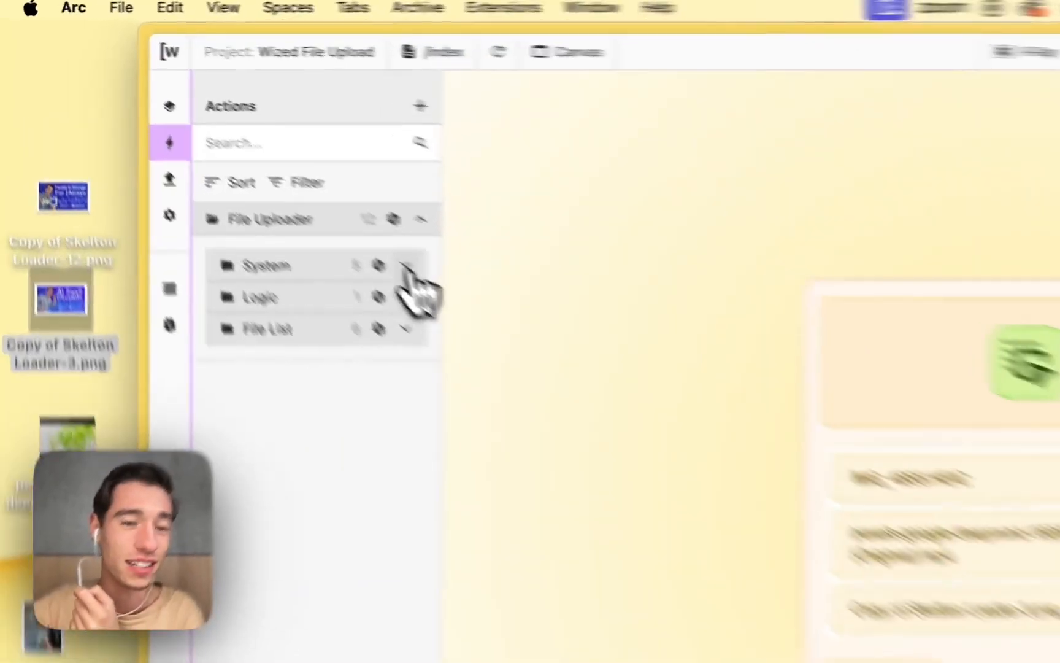
{"action": "left_click", "coordinate": [264, 177]}
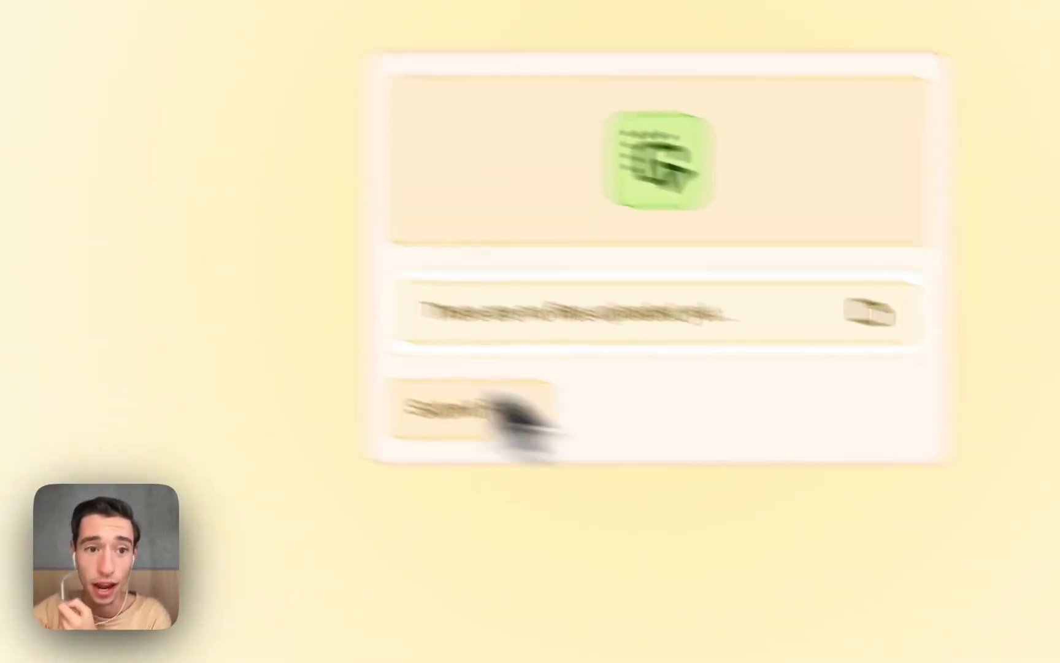
{"action": "left_click", "coordinate": [257, 193]}
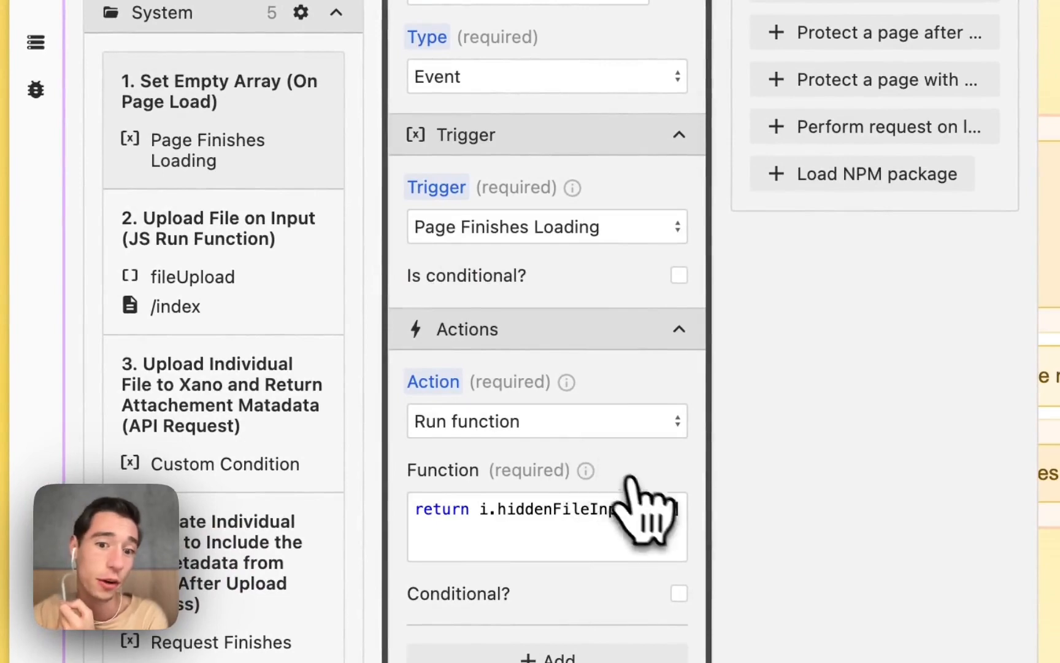
Inspect the action's function code that assigns an empty array to i.hiddenFileInput, and close the function editor
{"action": "left_click", "coordinate": [671, 508]}
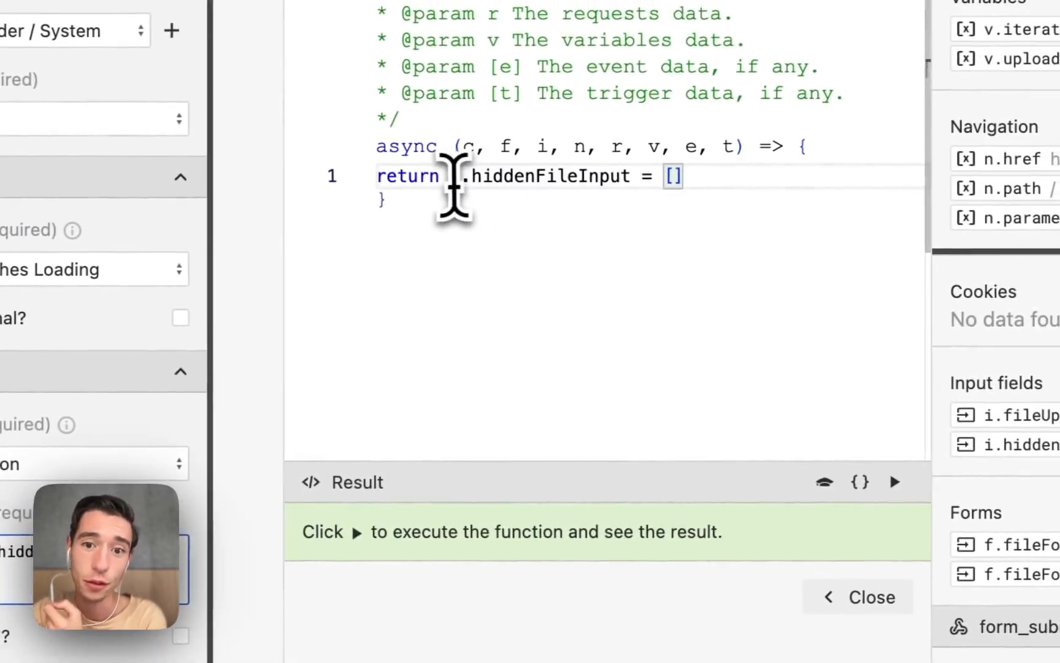
{"action": "left_click_drag", "start_coordinate": [468, 175], "coordinate": [741, 174]}
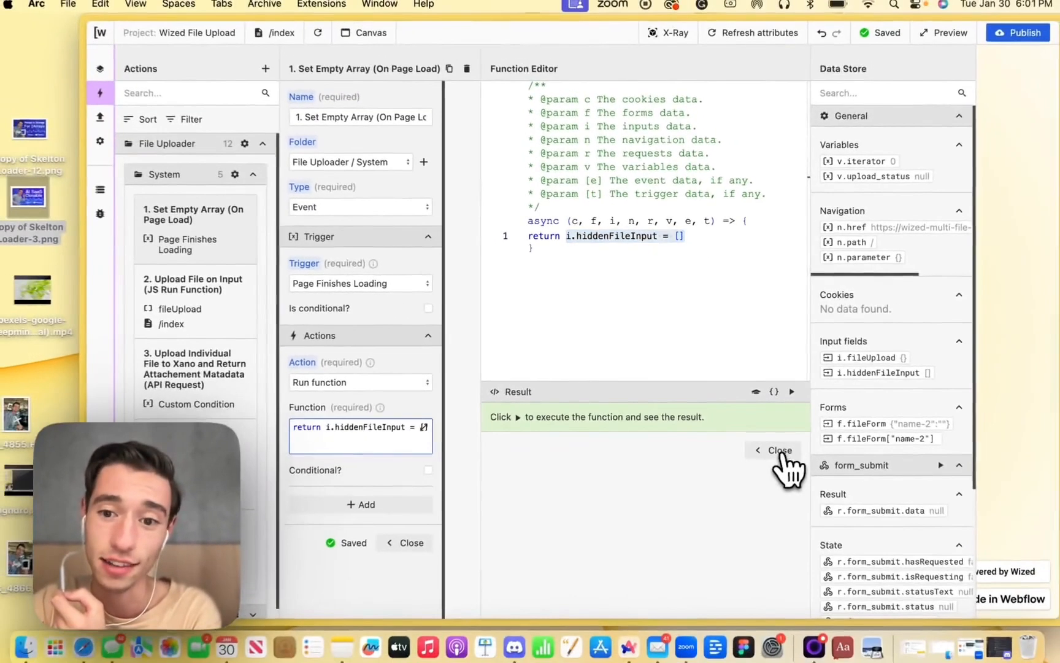
{"action": "left_click", "coordinate": [859, 597]}
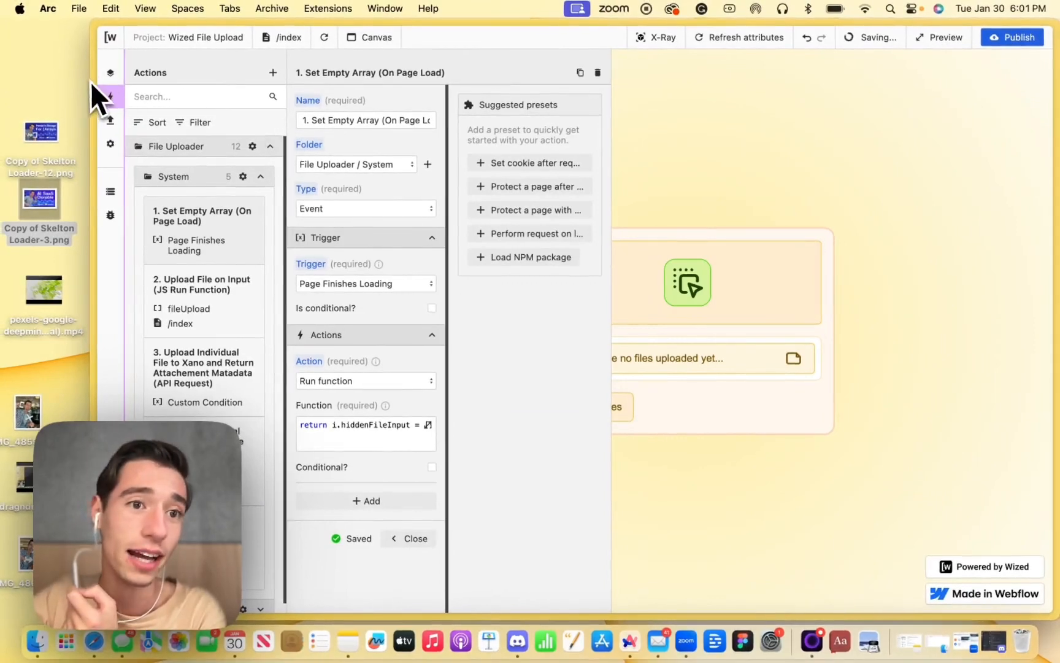
Switch to the Webflow project and inspect the styles of the form's hidden Text Field
{"action": "mouse_move", "coordinate": [94, 82]}
{"action": "left_click", "coordinate": [117, 103]}
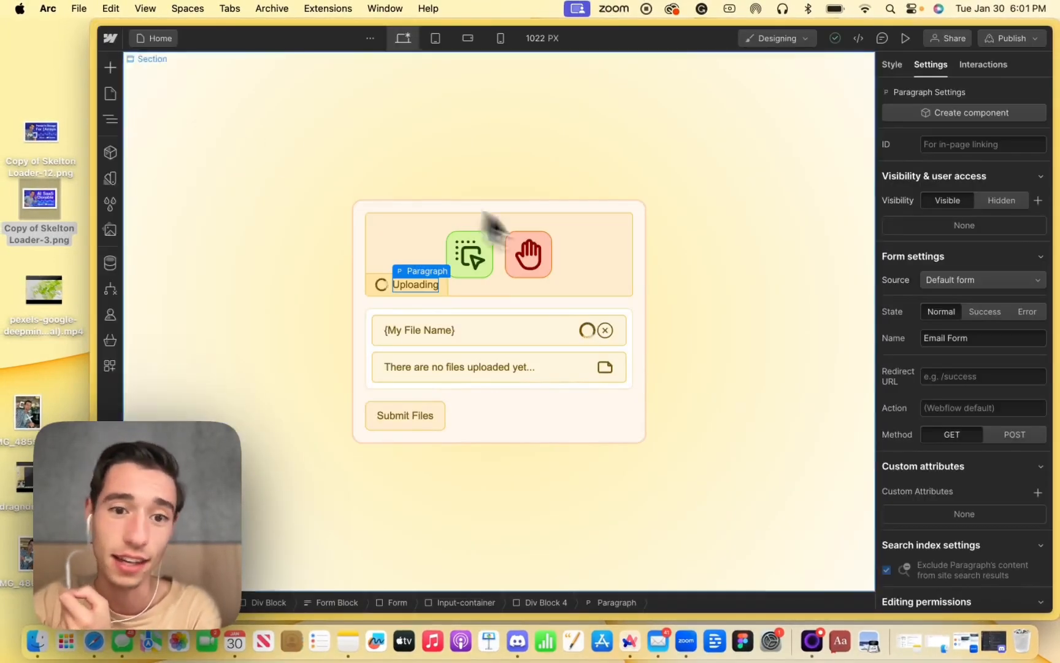
{"action": "left_click", "coordinate": [454, 315]}
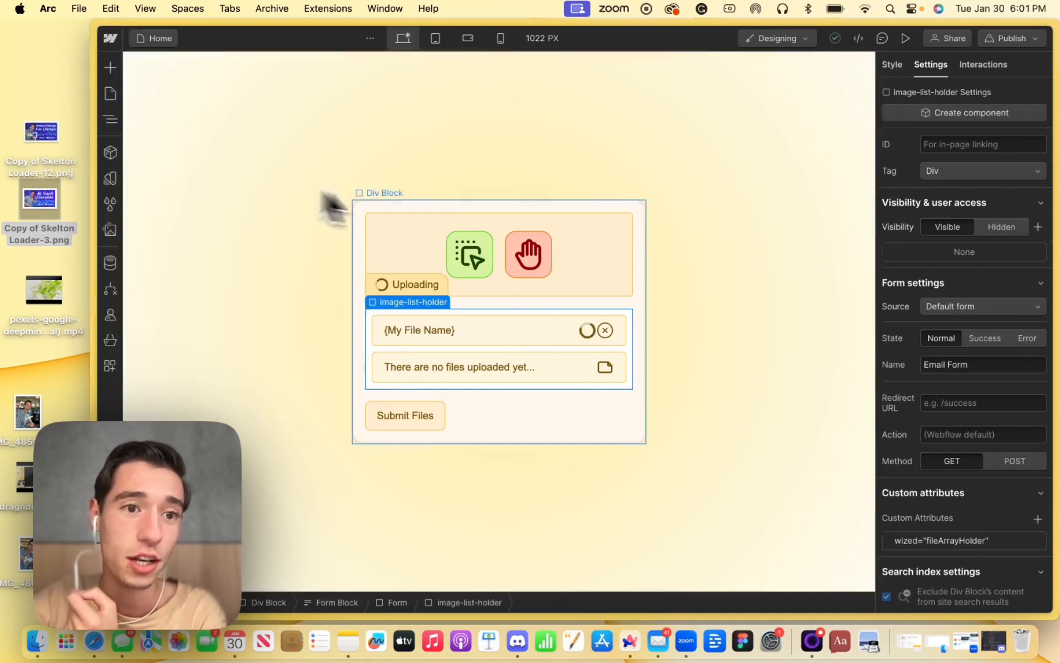
{"action": "left_click", "coordinate": [114, 120]}
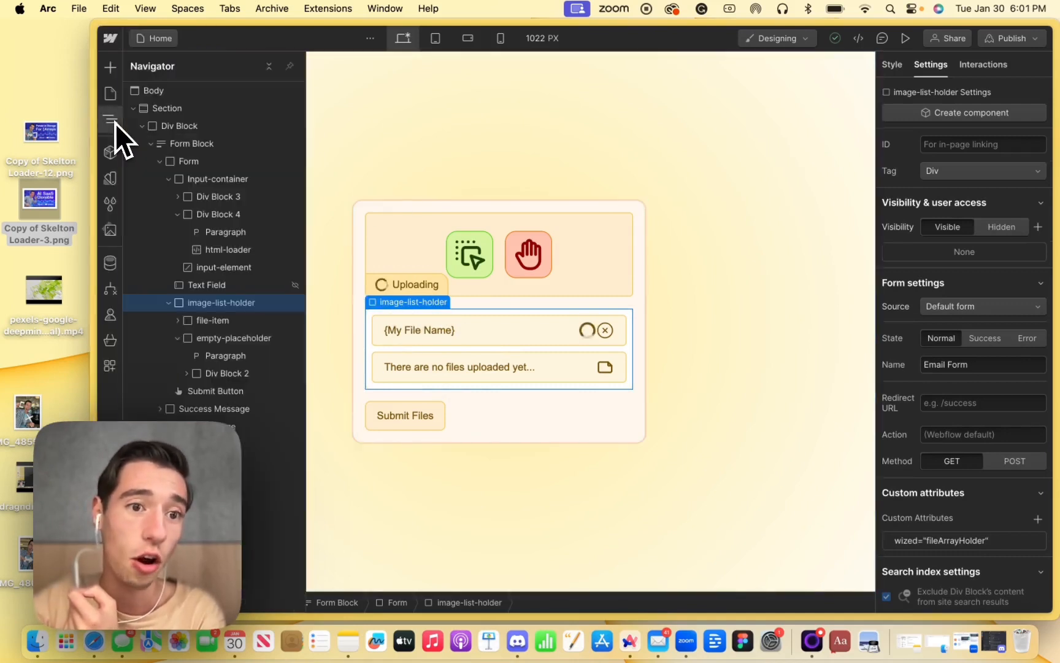
{"action": "left_click", "coordinate": [228, 286]}
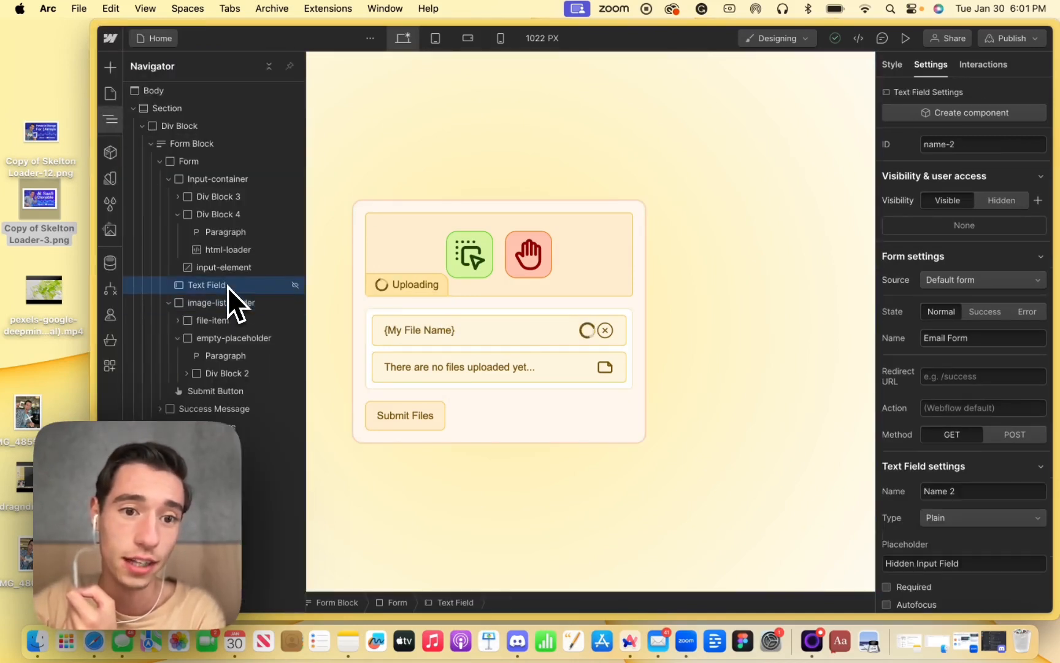
{"action": "left_click", "coordinate": [898, 67]}
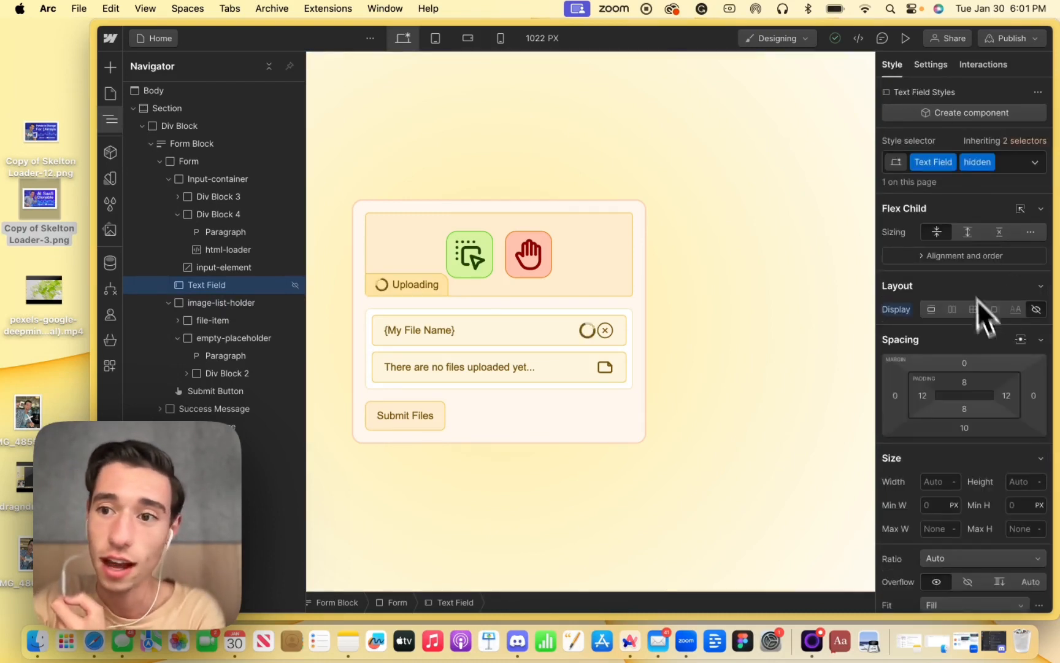
Remove the hidden combo class from the Text Field to show it on the canvas, and undo the removal
{"action": "left_click", "coordinate": [1009, 167]}
{"action": "key", "text": "BackSpace"}
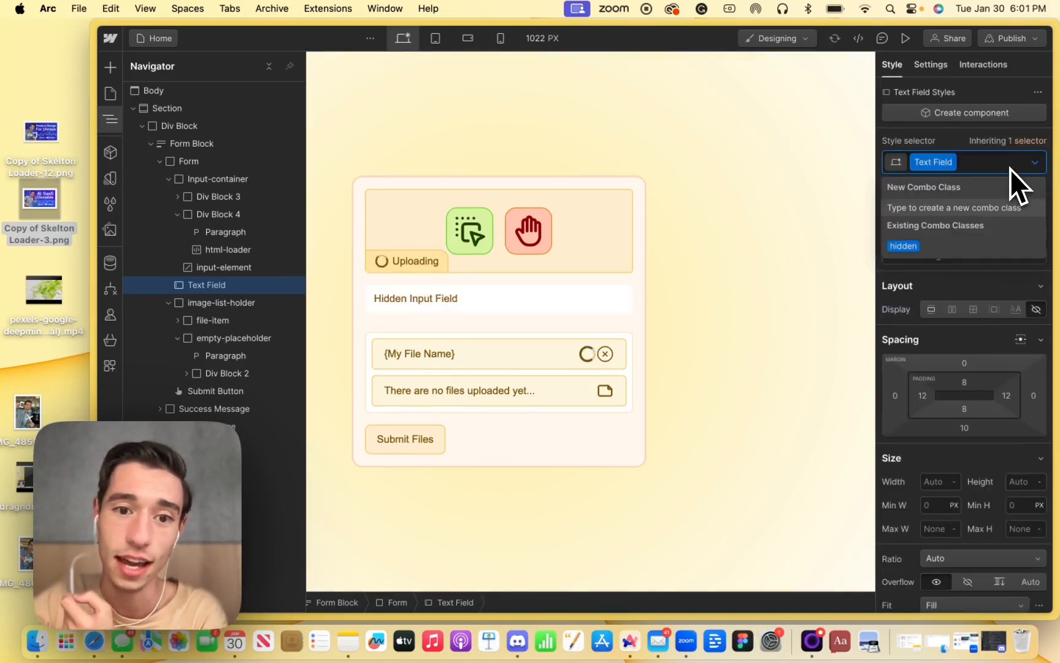
{"action": "key", "text": "super+z"}
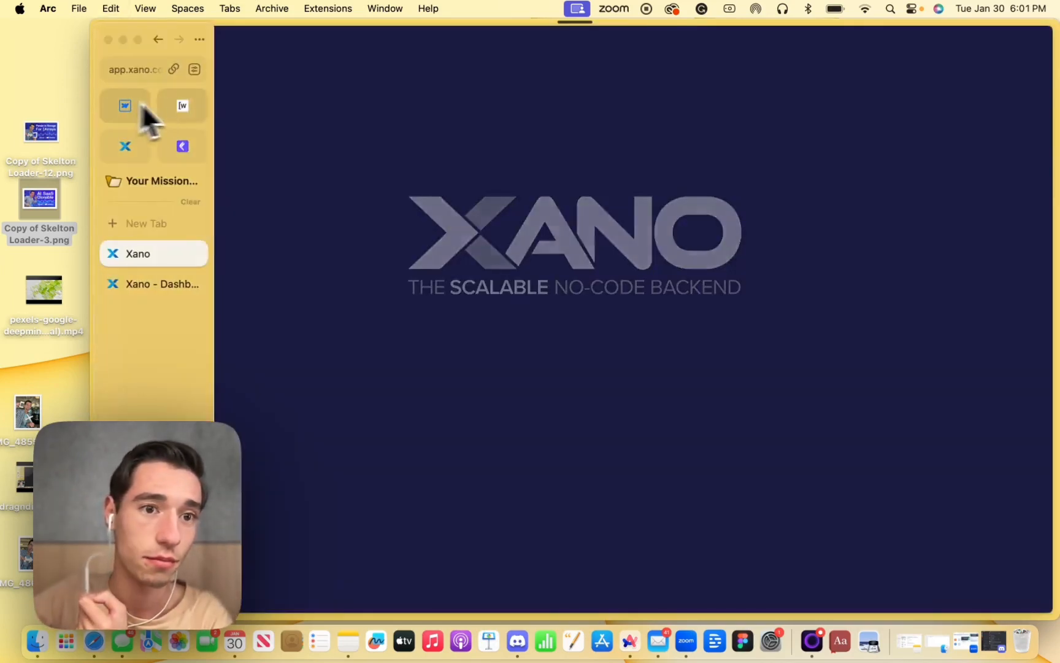
Close the extra Xano tab, and reapply the hidden combo class to the form's Text Field in the Webflow project
{"action": "left_click", "coordinate": [193, 107]}
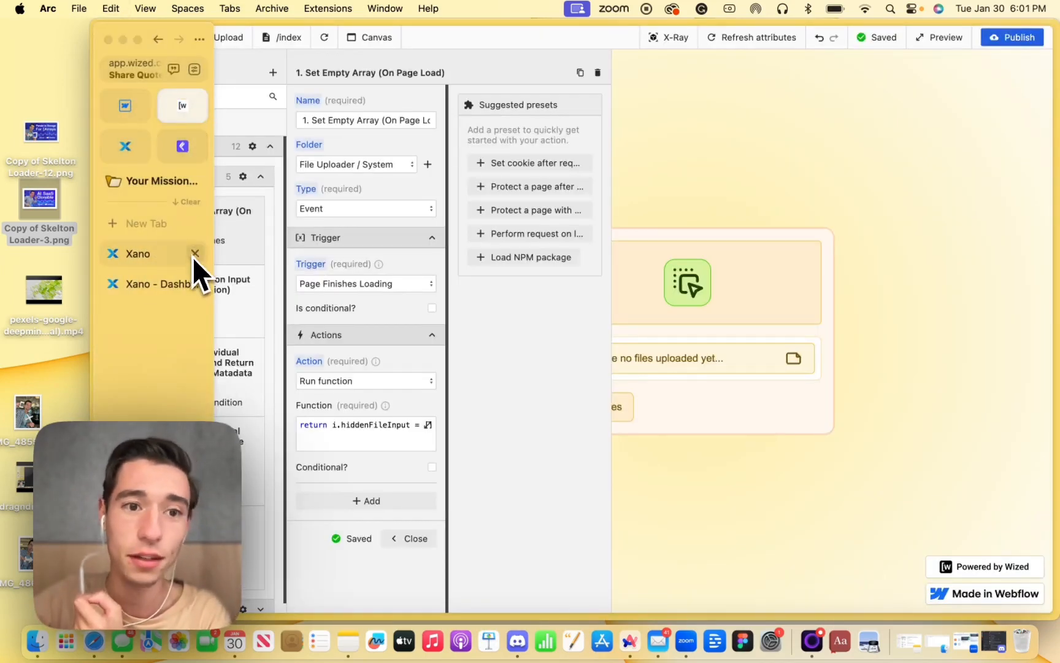
{"action": "left_click", "coordinate": [195, 253]}
{"action": "left_click", "coordinate": [126, 108]}
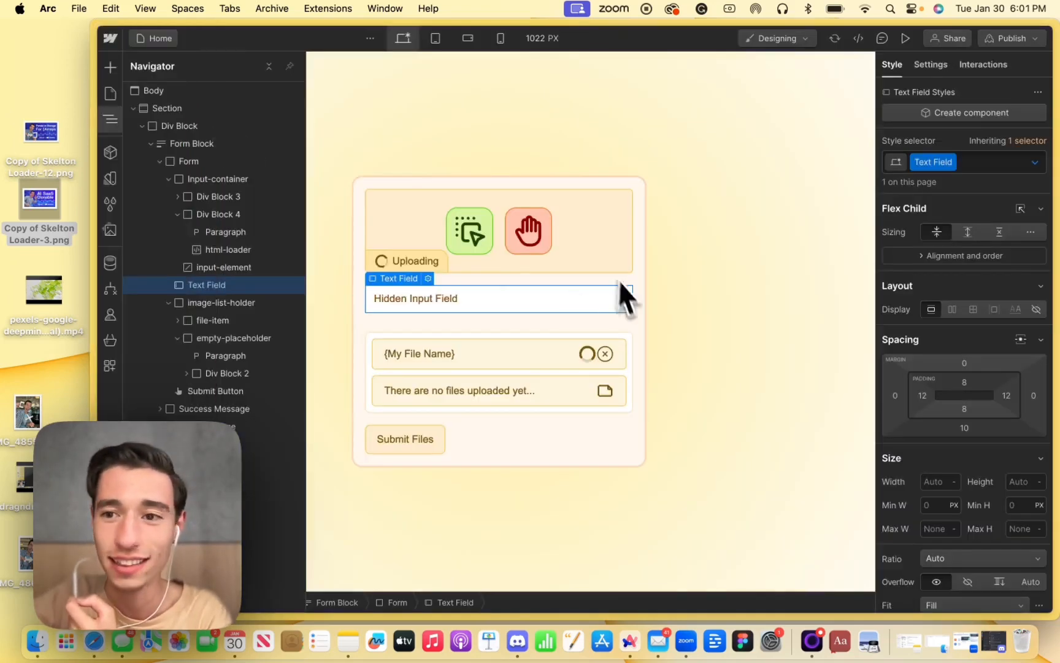
{"action": "left_click", "coordinate": [989, 168]}
{"action": "left_click", "coordinate": [906, 245]}
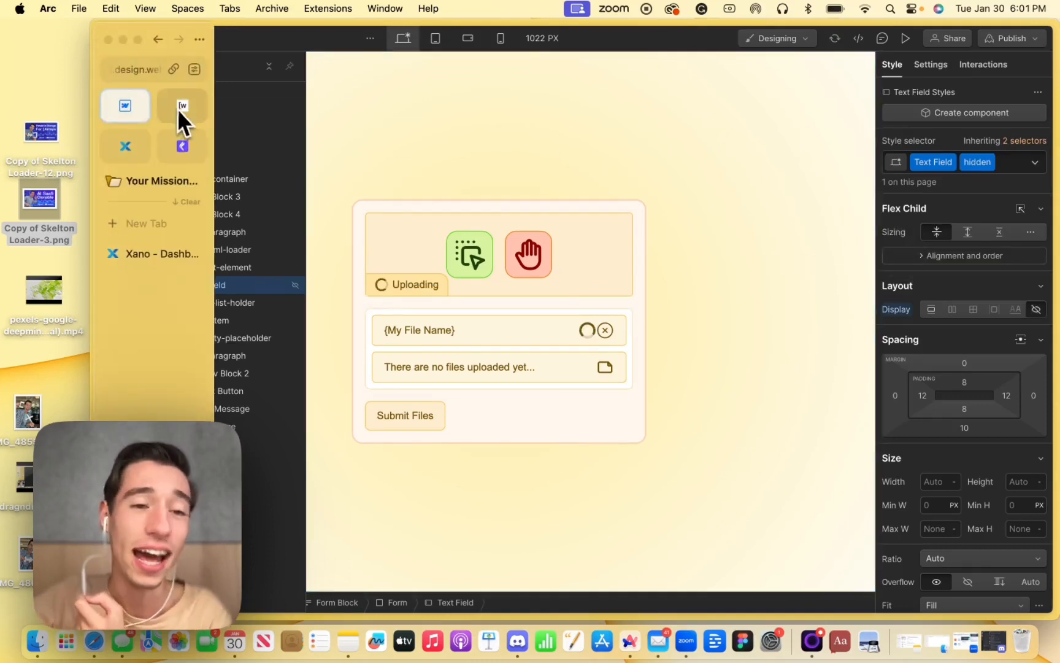
Return to Wized, reload the page preview, and review the function of the action "1. Set Empty Array (On Page Load)"
{"action": "left_click", "coordinate": [184, 115]}
{"action": "left_click", "coordinate": [324, 38]}
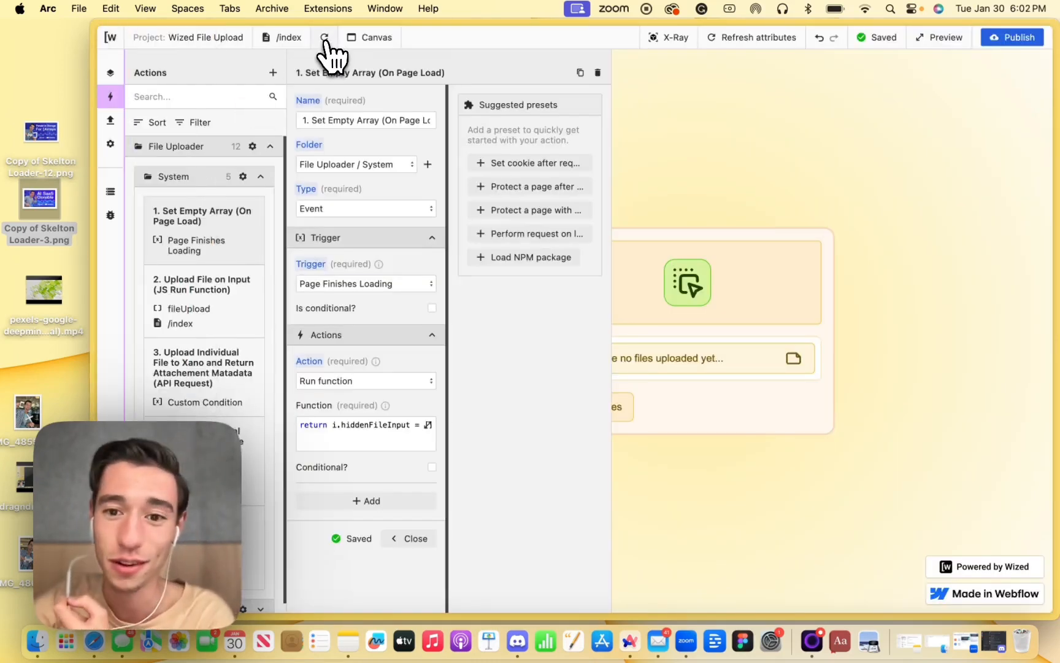
{"action": "left_click", "coordinate": [428, 425]}
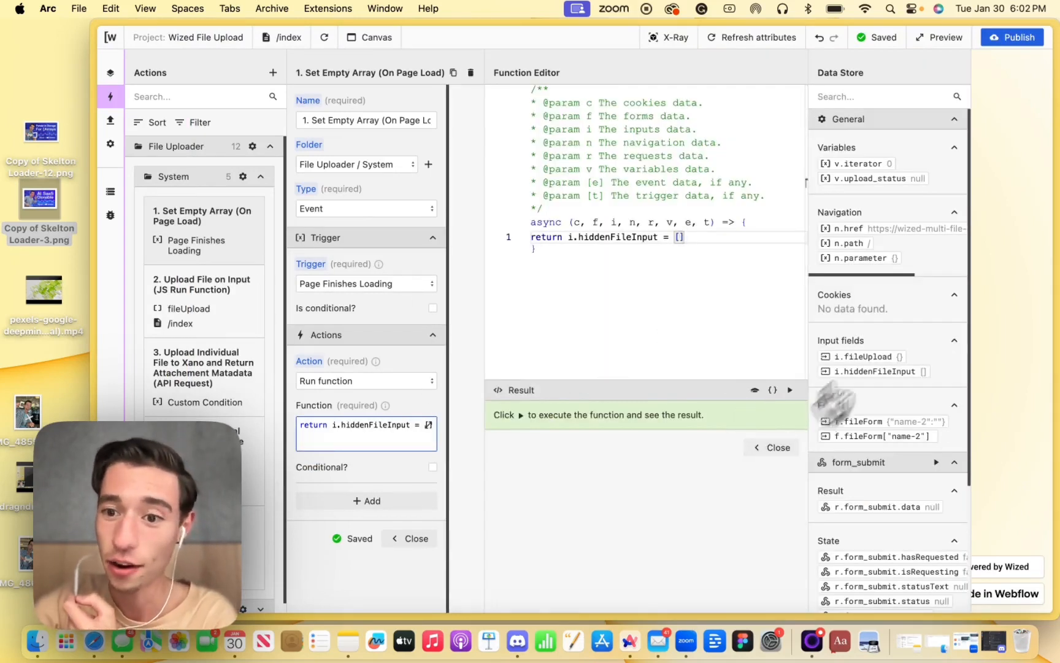
{"action": "left_click", "coordinate": [774, 447]}
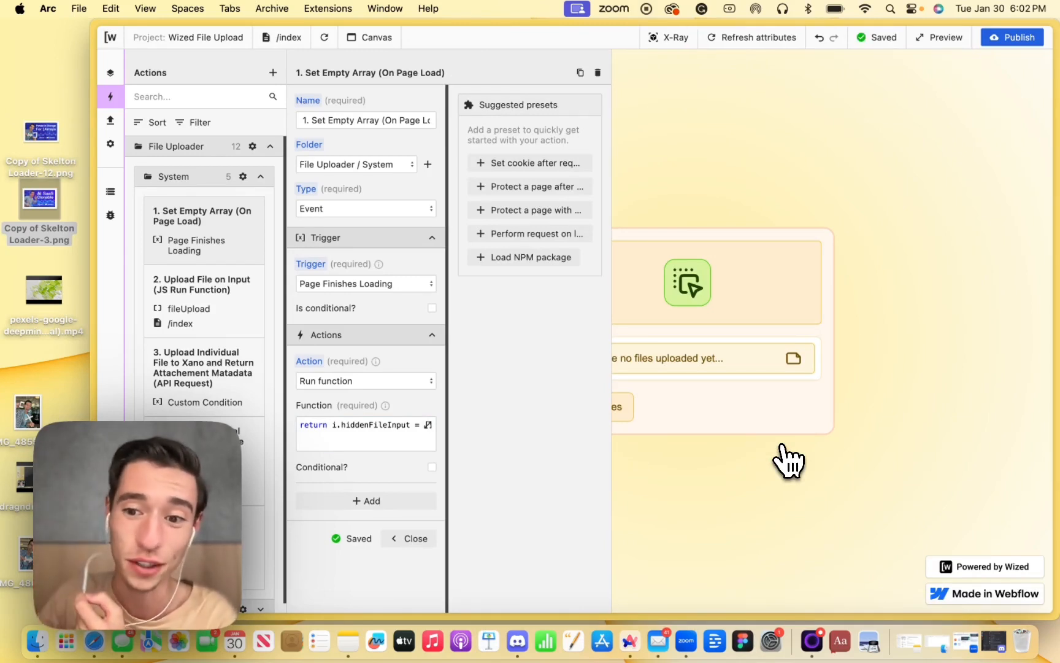
Open the action "2. Upload File on Input (JS Run Function)" and drop Copy of Skelton Loader-3.png onto the form's upload area
{"action": "left_click", "coordinate": [211, 309]}
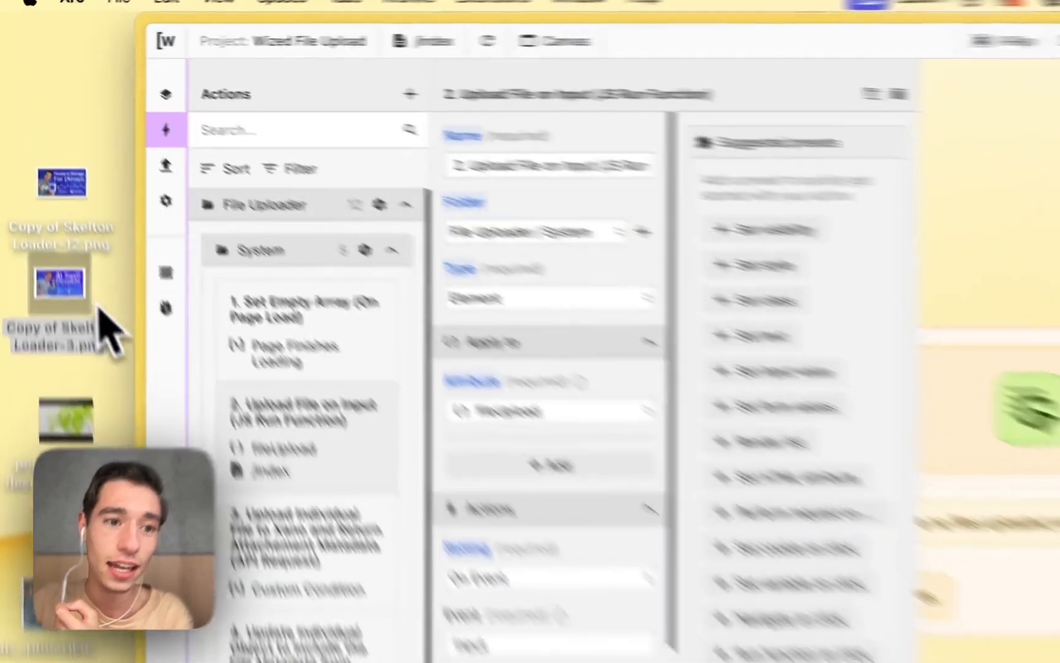
{"action": "left_click_drag", "start_coordinate": [61, 230], "coordinate": [518, 228]}
{"action": "left_click_drag", "start_coordinate": [864, 373], "coordinate": [626, 312]}
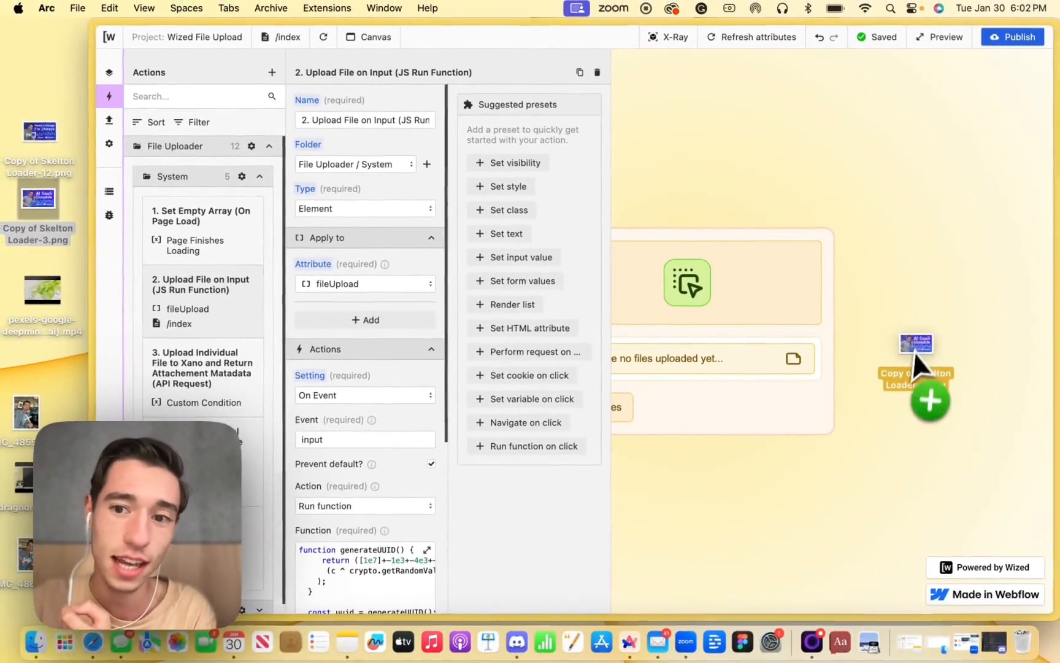
{"action": "left_click_drag", "start_coordinate": [912, 350], "coordinate": [722, 288]}
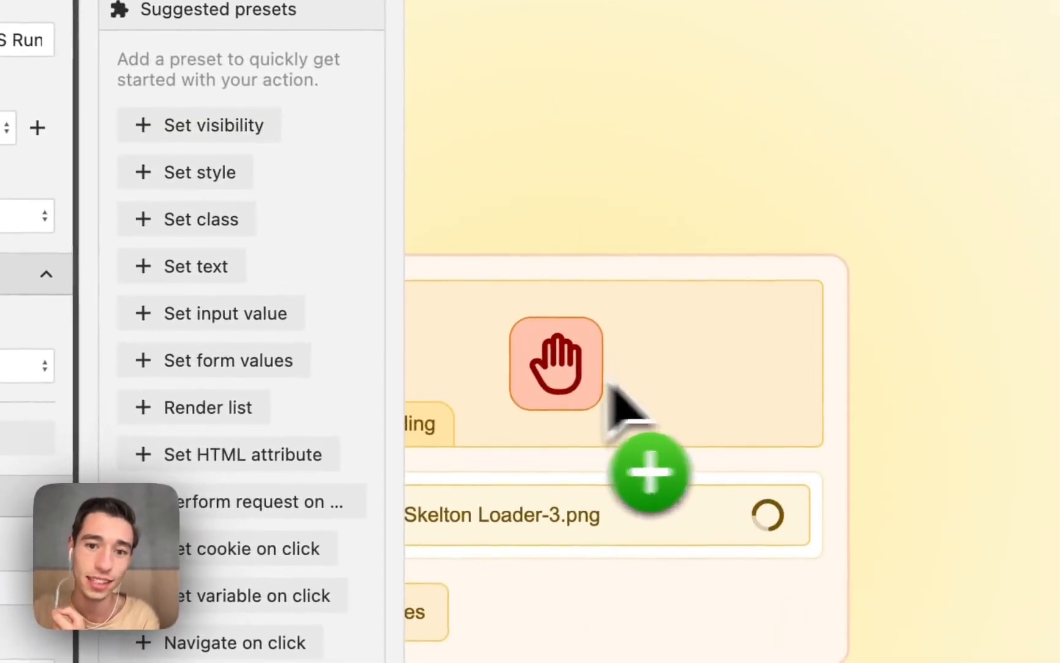
Inspect the action's On Event settings, including the input event, Prevent default and Run function
{"action": "scroll", "coordinate": [285, 319], "scroll_direction": "down", "scroll_amount": 3}
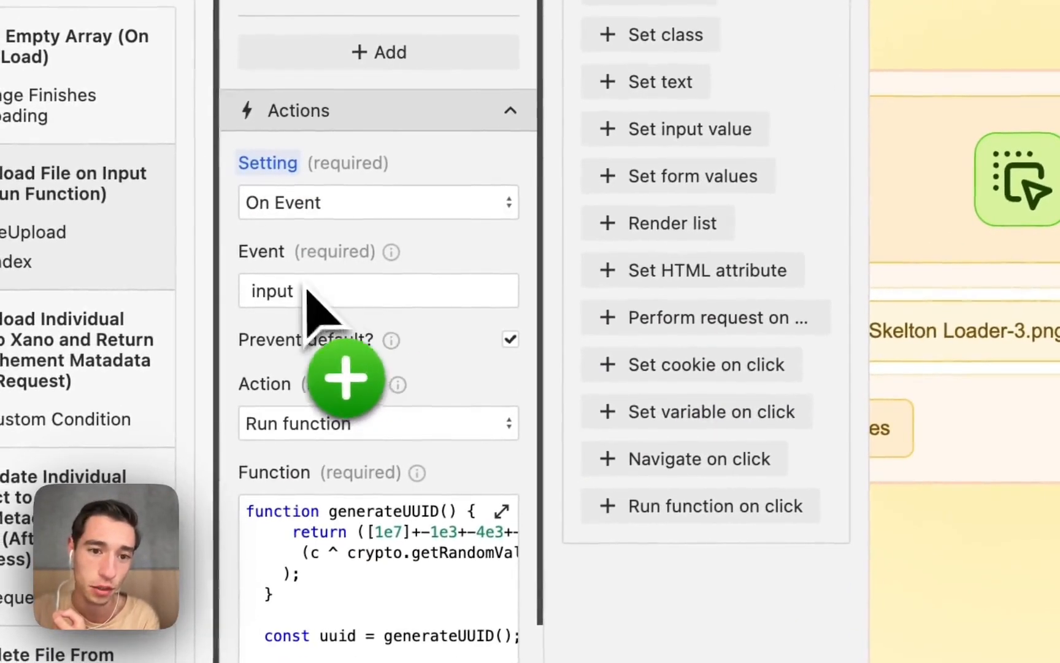
{"action": "left_click", "coordinate": [327, 284]}
{"action": "left_click", "coordinate": [462, 259]}
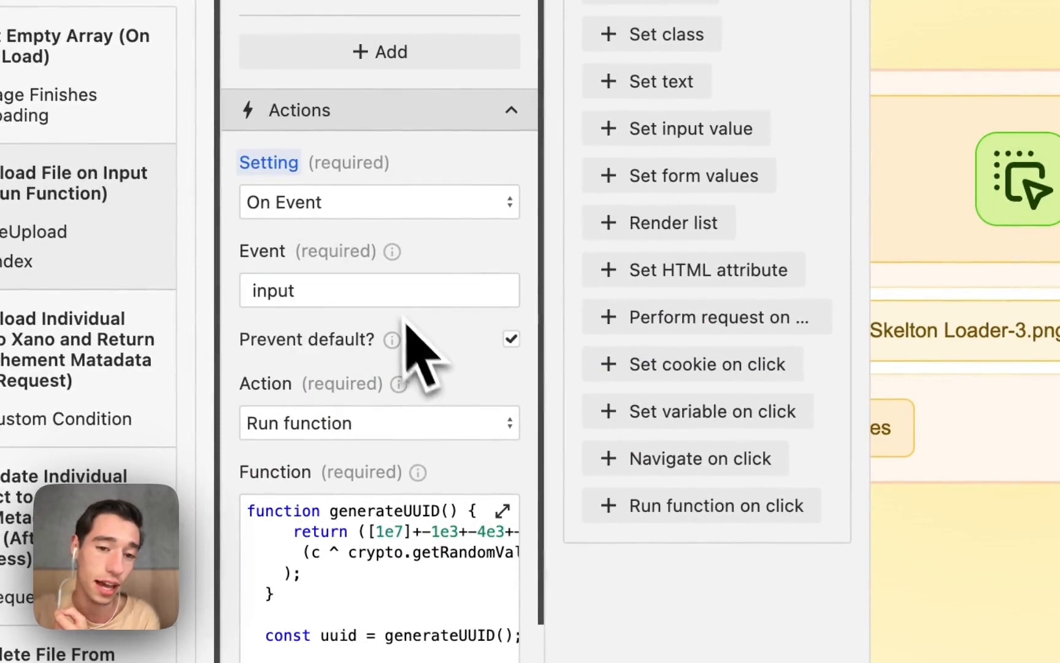
{"action": "scroll", "coordinate": [430, 316], "scroll_direction": "down", "scroll_amount": 3}
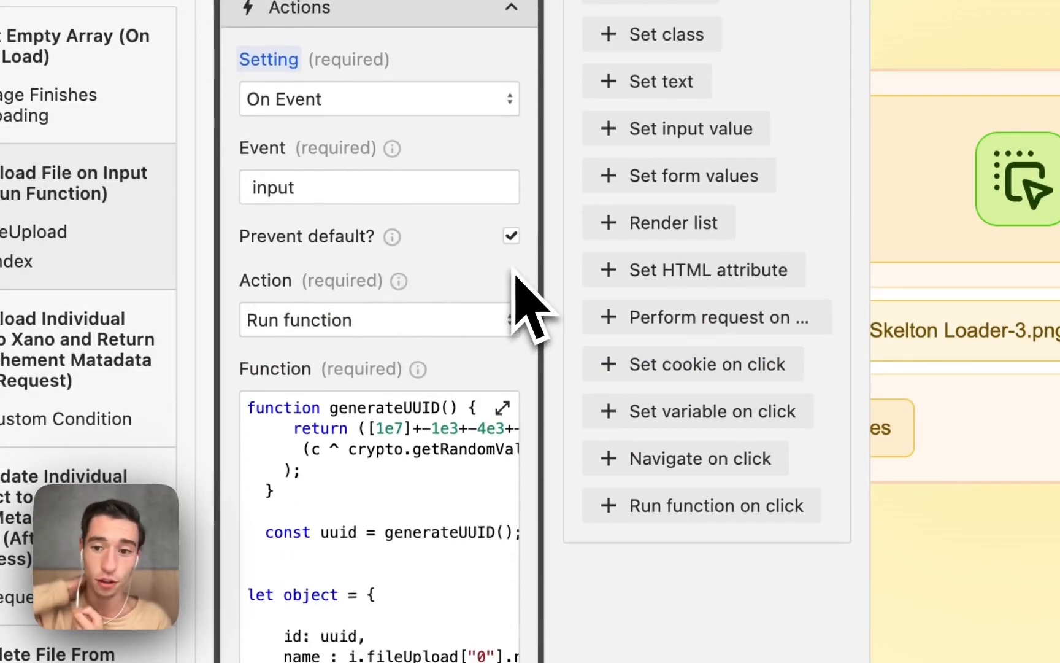
Open the action's code in the function editor and examine the generateUUID function and the uuid constant that calls it
{"action": "left_click", "coordinate": [503, 407]}
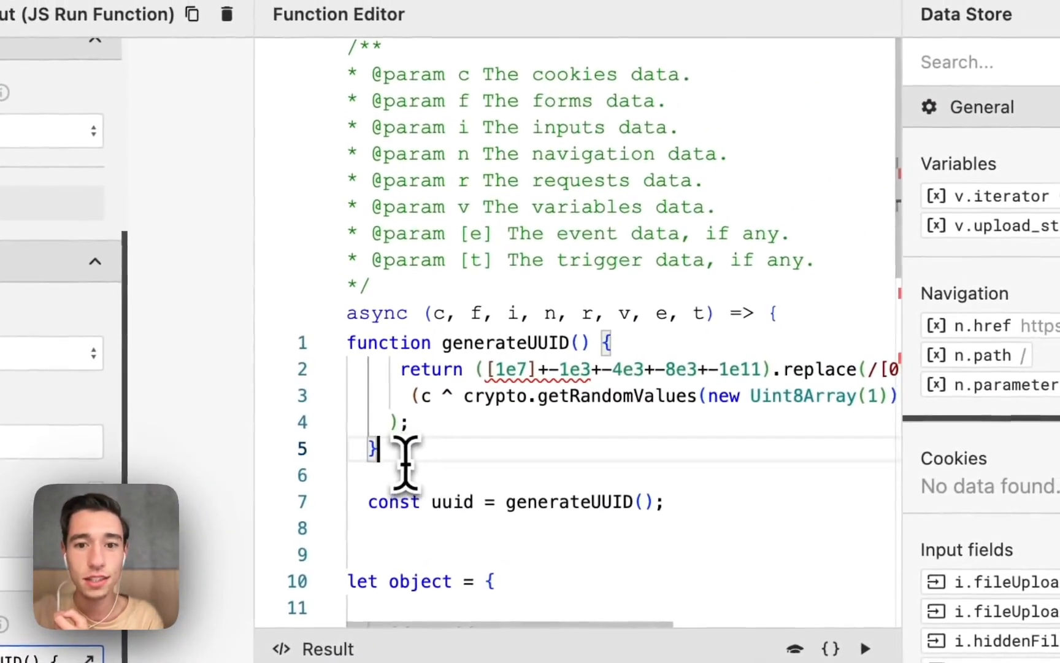
{"action": "left_click_drag", "start_coordinate": [479, 405], "coordinate": [422, 303]}
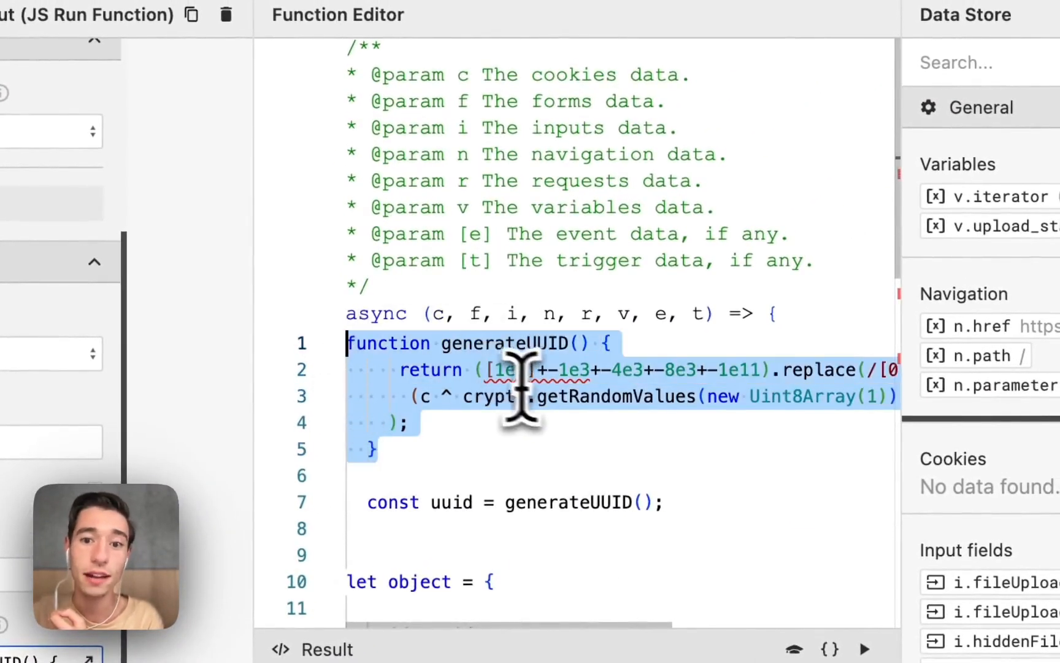
{"action": "scroll", "coordinate": [587, 395], "scroll_direction": "down", "scroll_amount": 3}
{"action": "left_click_drag", "start_coordinate": [666, 264], "coordinate": [345, 263]}
{"action": "left_click", "coordinate": [561, 307]}
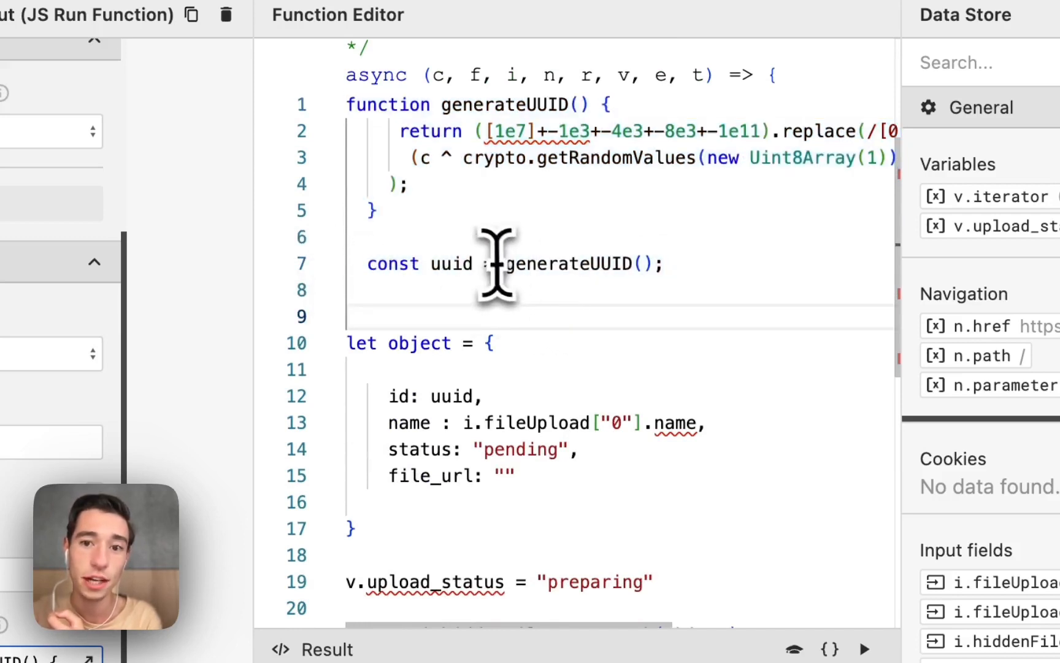
{"action": "left_click_drag", "start_coordinate": [502, 263], "coordinate": [708, 265]}
{"action": "left_click", "coordinate": [741, 293]}
{"action": "scroll", "coordinate": [555, 380], "scroll_direction": "down", "scroll_amount": 2}
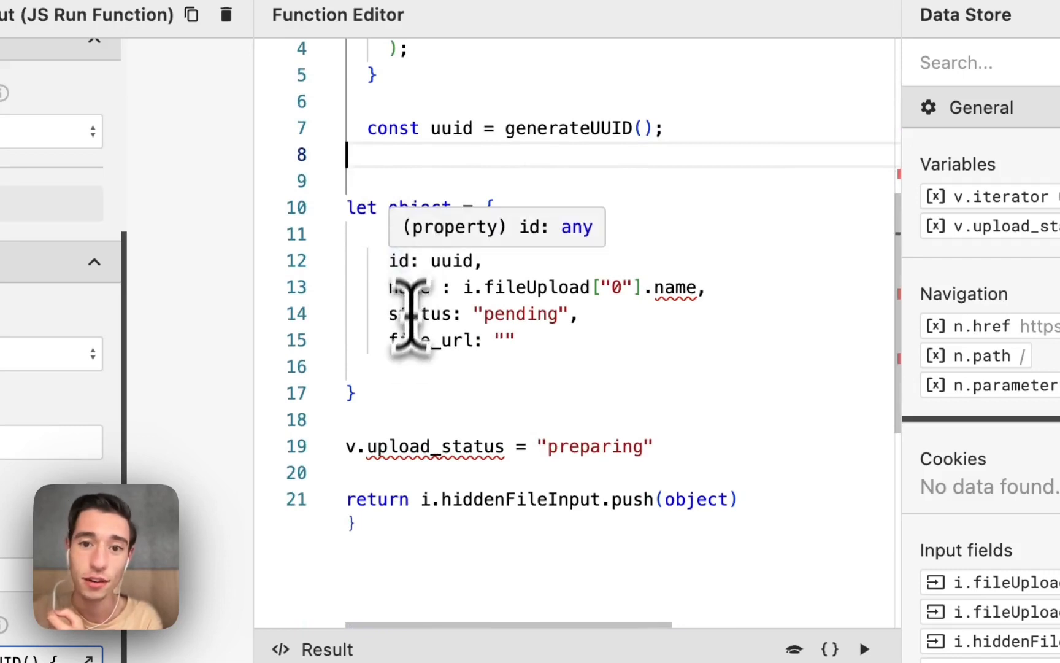
Examine the let object block and trace its id value back to the UUID-generating code
{"action": "left_click_drag", "start_coordinate": [408, 395], "coordinate": [341, 208]}
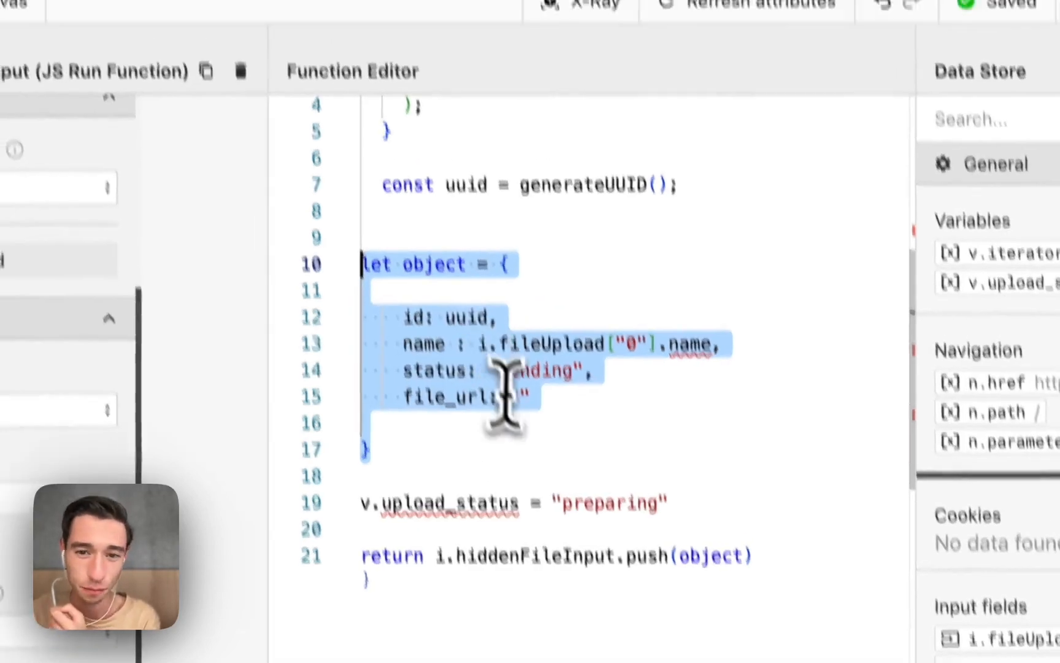
{"action": "left_click", "coordinate": [476, 386]}
{"action": "left_click", "coordinate": [418, 260]}
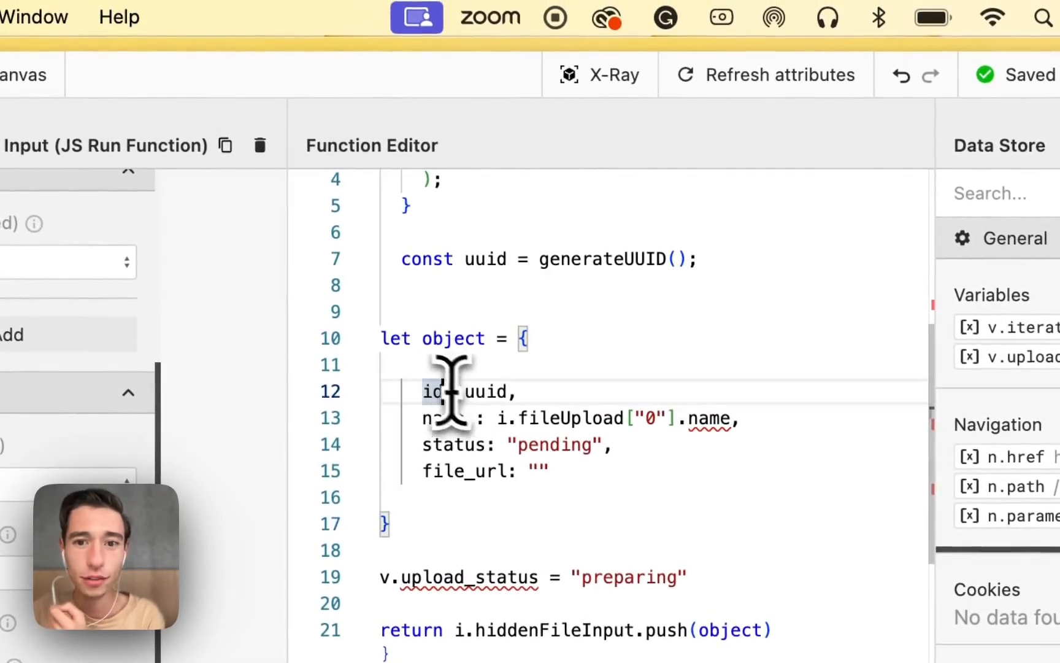
{"action": "left_click_drag", "start_coordinate": [464, 392], "coordinate": [510, 391]}
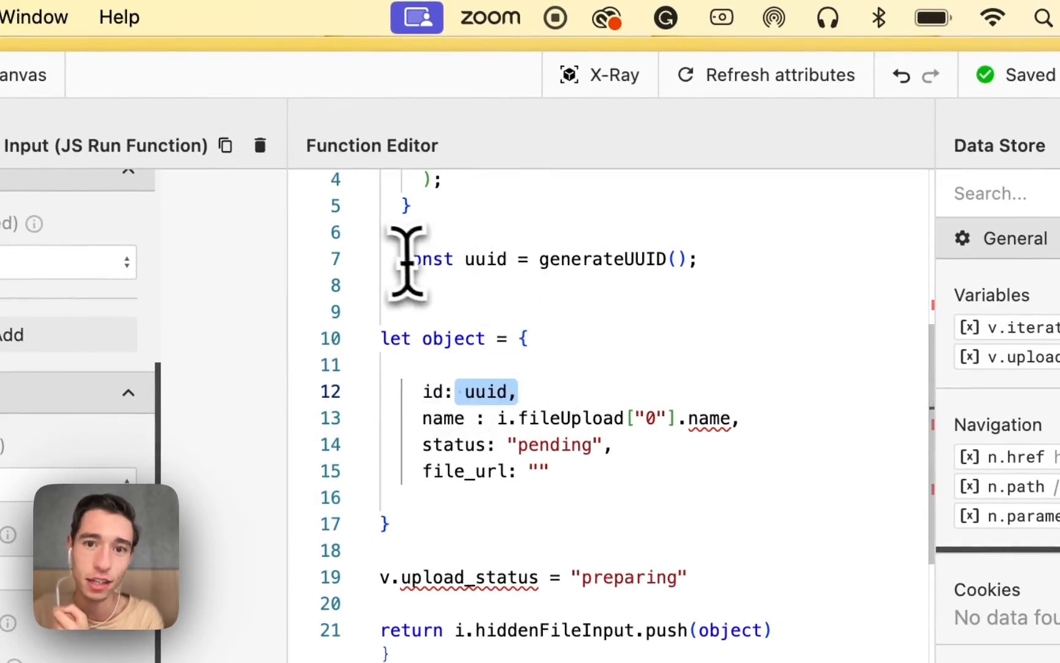
{"action": "left_click_drag", "start_coordinate": [696, 258], "coordinate": [331, 107]}
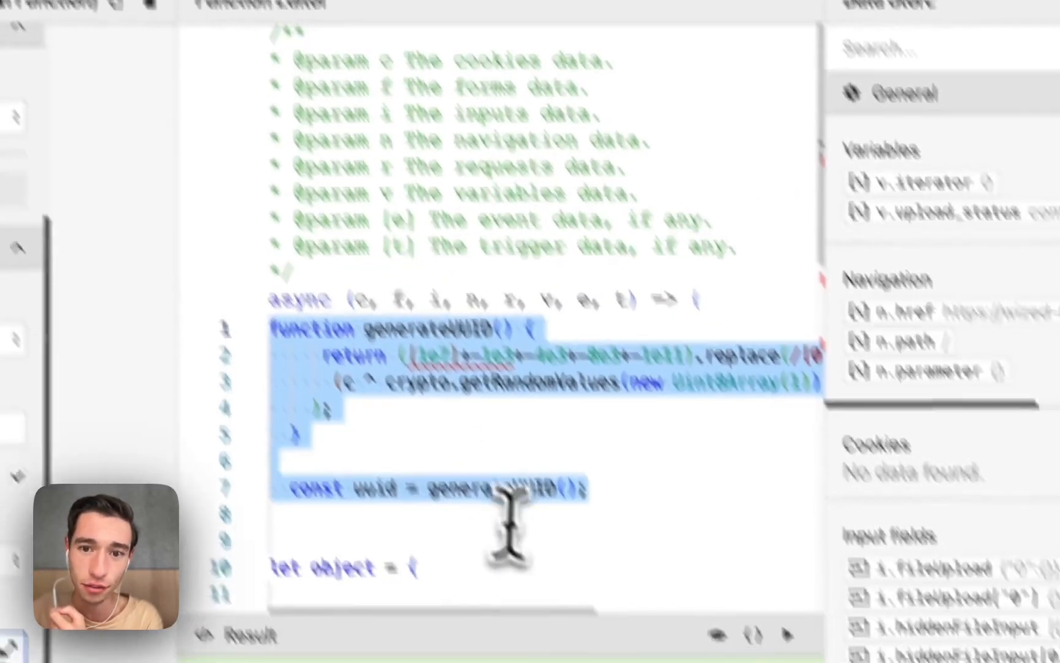
{"action": "left_click", "coordinate": [456, 459]}
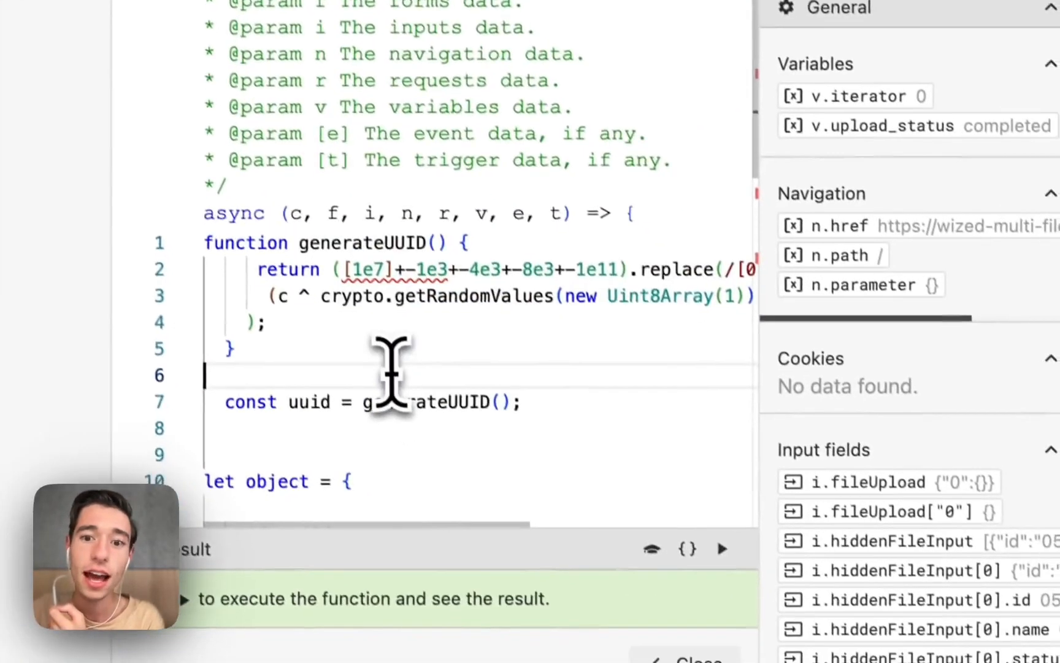
Examine the i.fileUpload["0"].name reference in the object, and close the function editor
{"action": "scroll", "coordinate": [458, 456], "scroll_direction": "down", "scroll_amount": 5}
{"action": "scroll", "coordinate": [457, 456], "scroll_direction": "up", "scroll_amount": 2}
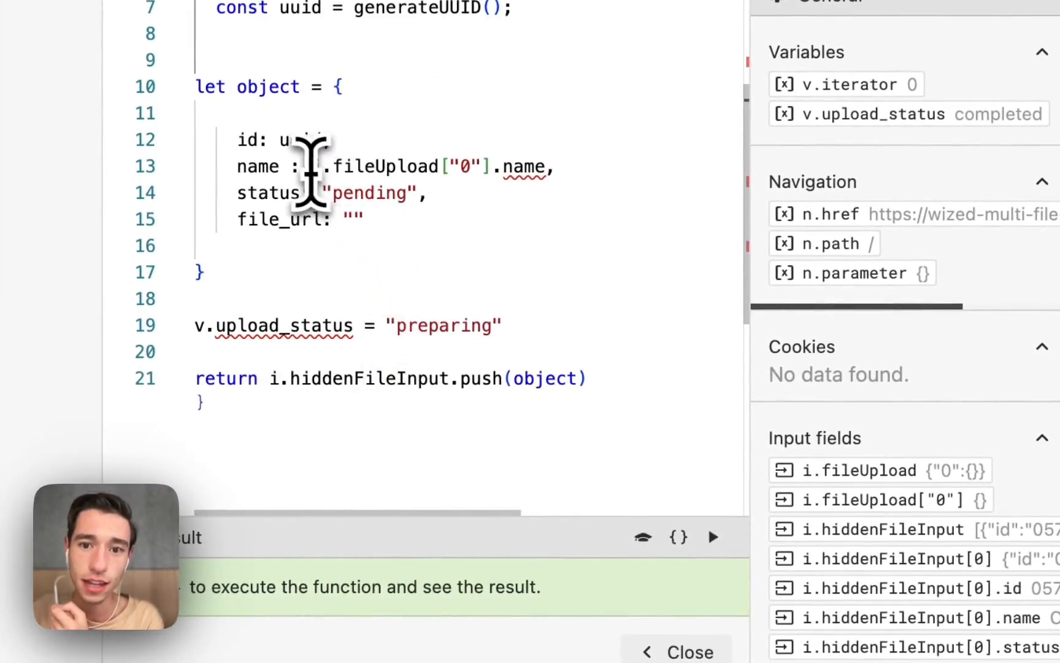
{"action": "left_click_drag", "start_coordinate": [310, 167], "coordinate": [502, 169]}
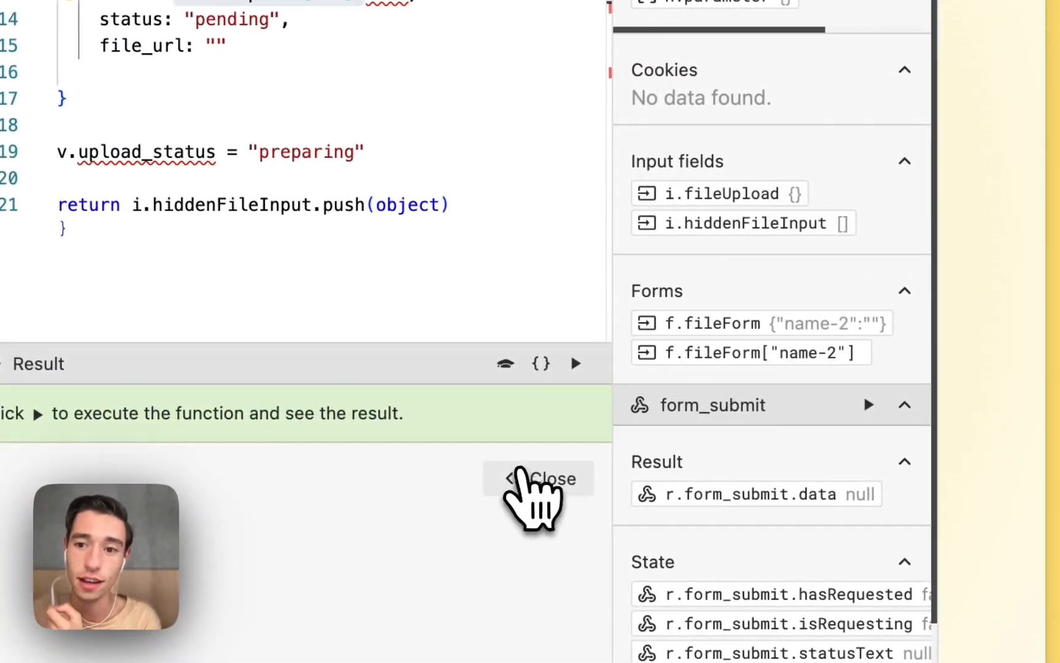
{"action": "left_click", "coordinate": [535, 477]}
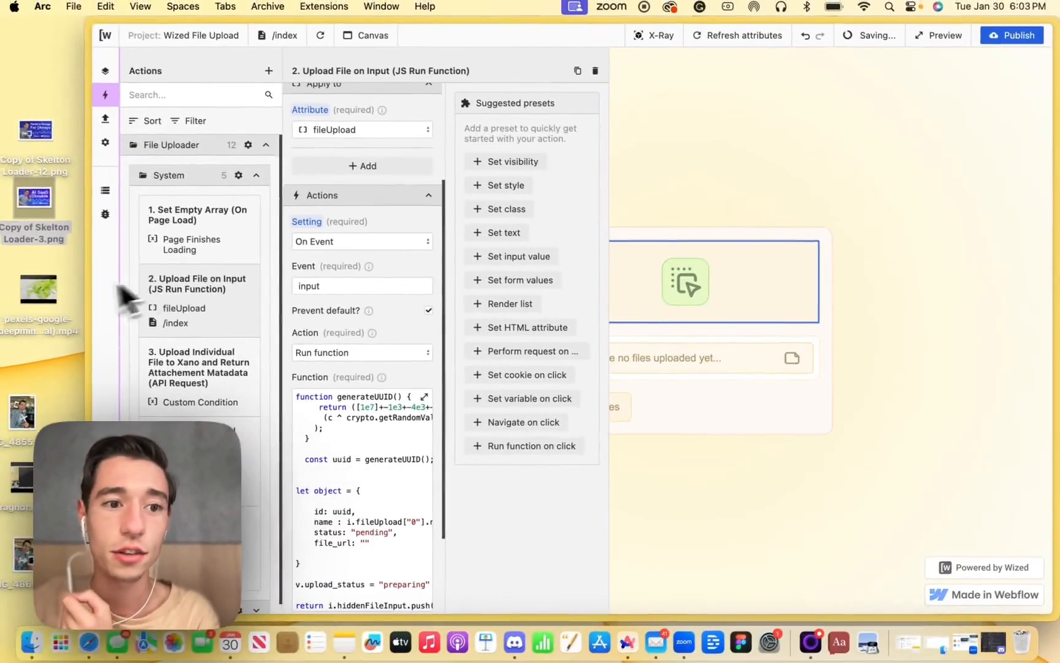
Drop the pexels-google-deepmind MP4 video onto the upload area and reopen the upload action's code in the function editor
{"action": "left_click_drag", "start_coordinate": [125, 297], "coordinate": [697, 295]}
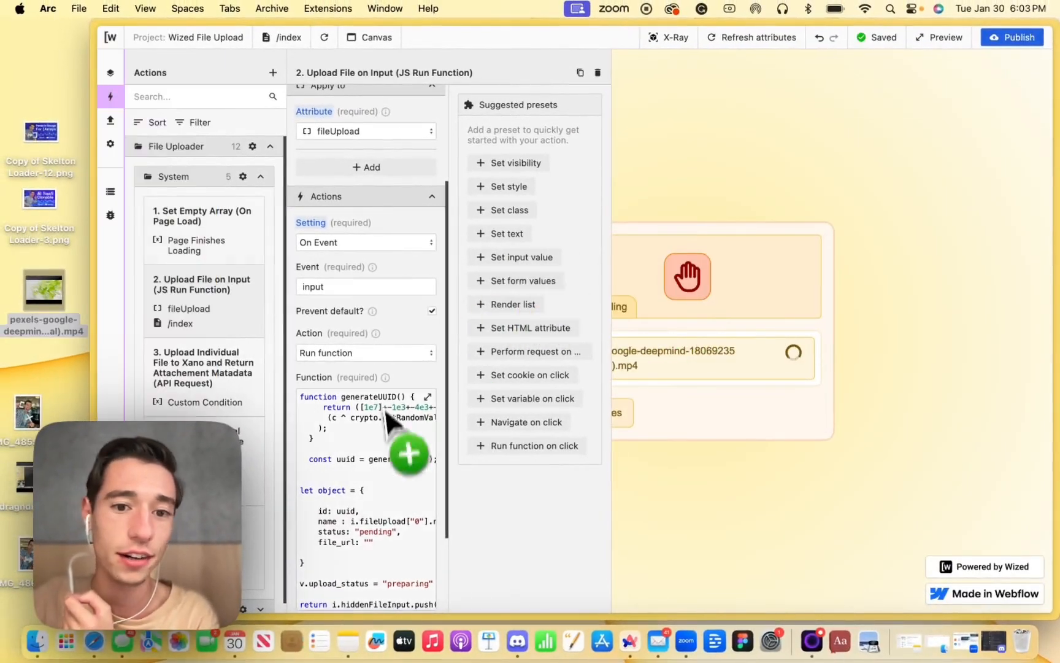
{"action": "left_click", "coordinate": [428, 397]}
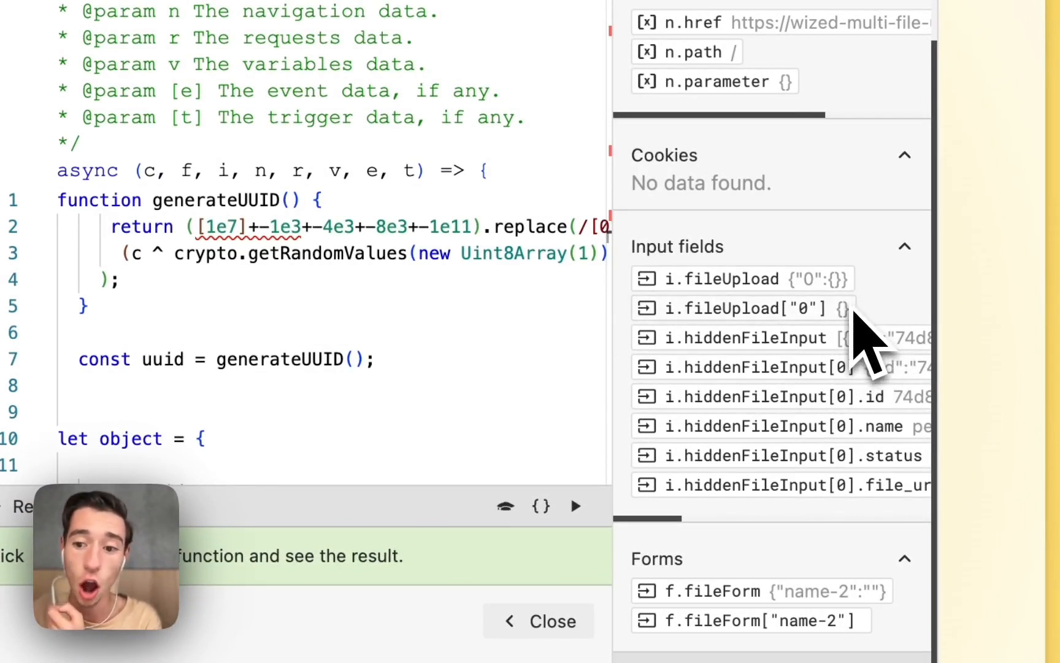
{"action": "scroll", "coordinate": [343, 379], "scroll_direction": "down", "scroll_amount": 3}
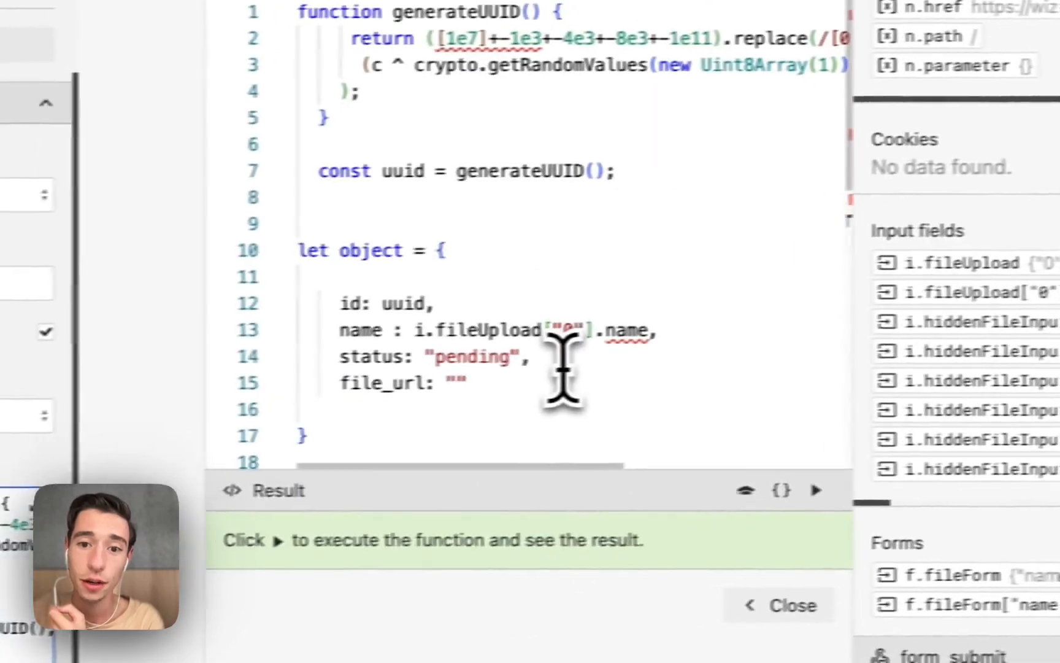
Examine the object's name, status and file_url values on lines 13 to 15 of the function
{"action": "left_click_drag", "start_coordinate": [416, 329], "coordinate": [624, 329]}
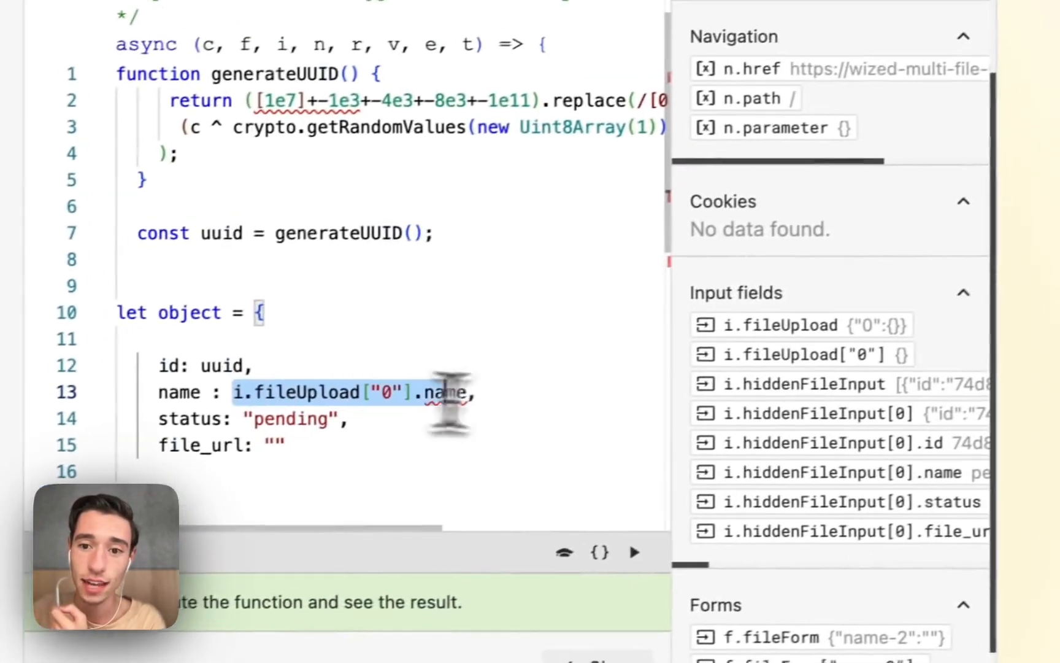
{"action": "left_click_drag", "start_coordinate": [448, 399], "coordinate": [465, 400]}
{"action": "left_click", "coordinate": [425, 478]}
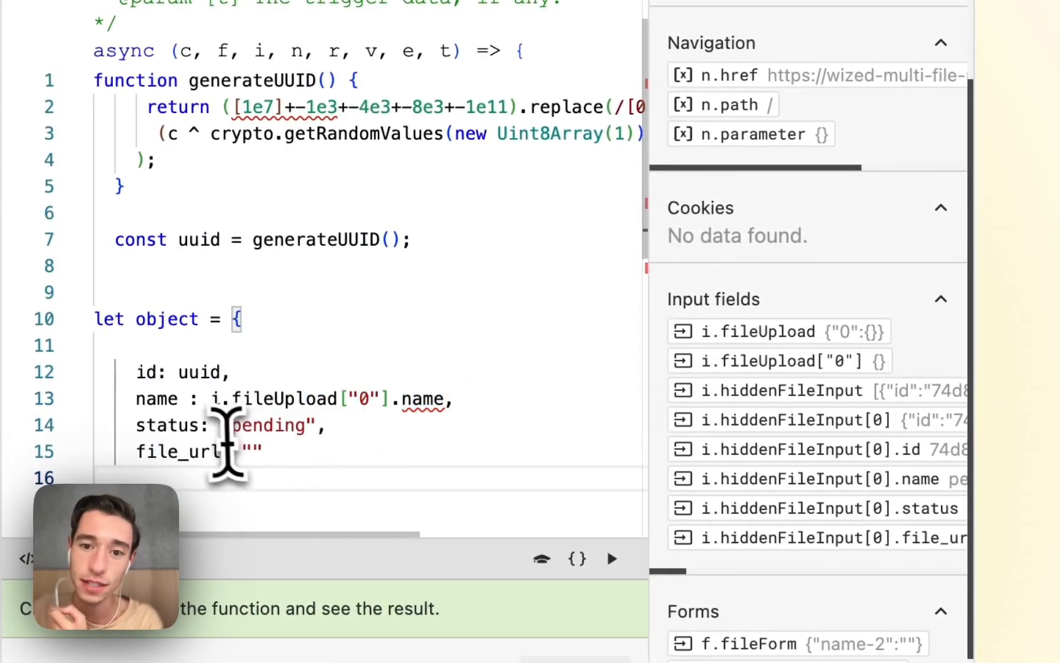
{"action": "left_click_drag", "start_coordinate": [221, 425], "coordinate": [296, 428]}
{"action": "left_click", "coordinate": [308, 478]}
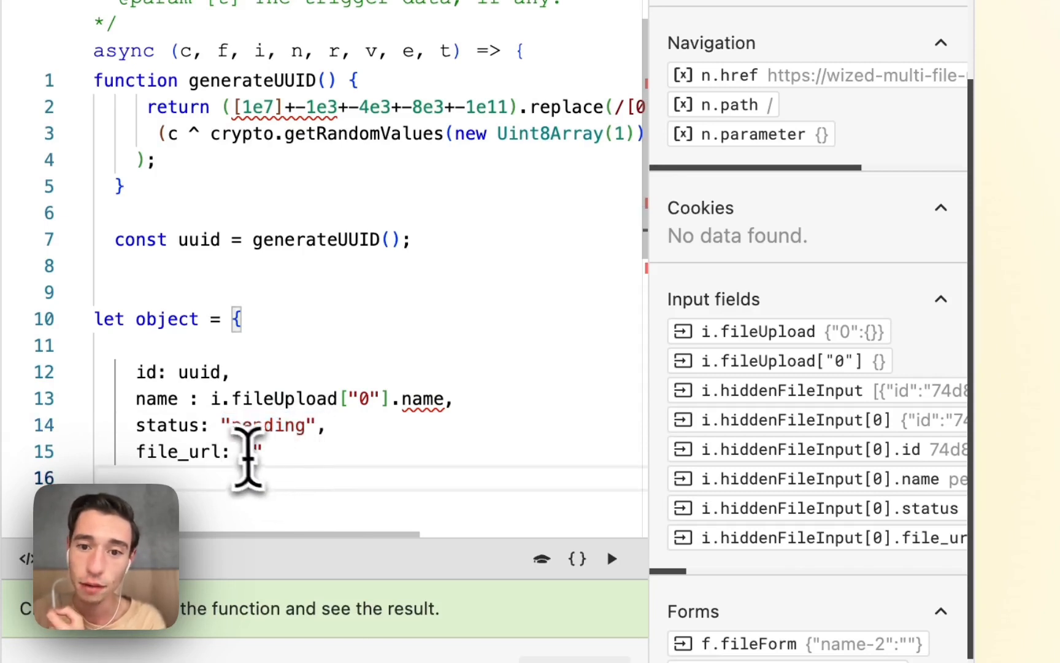
{"action": "left_click_drag", "start_coordinate": [235, 453], "coordinate": [310, 453]}
Examine the line that sets v.upload_status to "preparing" and find that variable in the Data Store
{"action": "scroll", "coordinate": [450, 464], "scroll_direction": "down", "scroll_amount": 5}
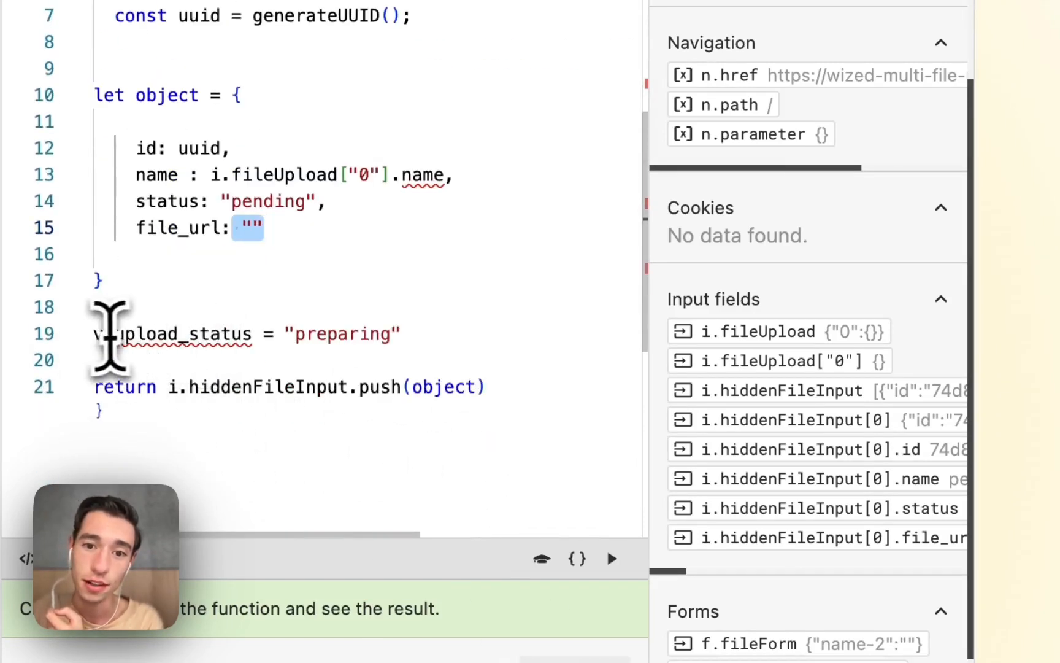
{"action": "left_click_drag", "start_coordinate": [96, 334], "coordinate": [420, 354]}
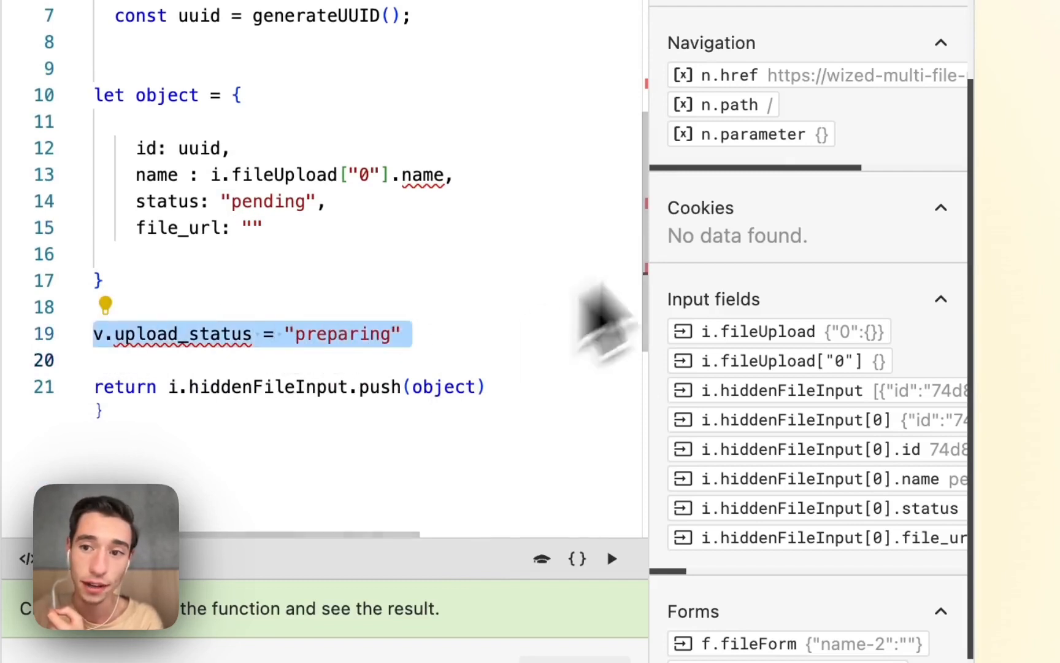
{"action": "scroll", "coordinate": [918, 166], "scroll_direction": "up", "scroll_amount": 3}
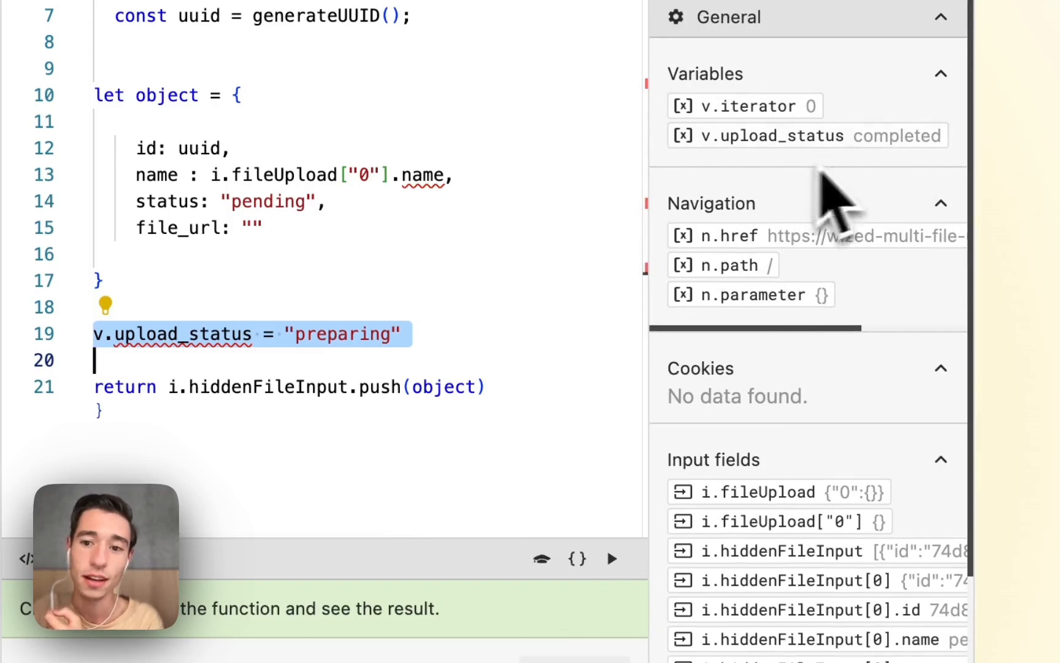
Execute the upload function and highlight the .push(object) call in its return line
{"action": "left_click", "coordinate": [611, 558]}
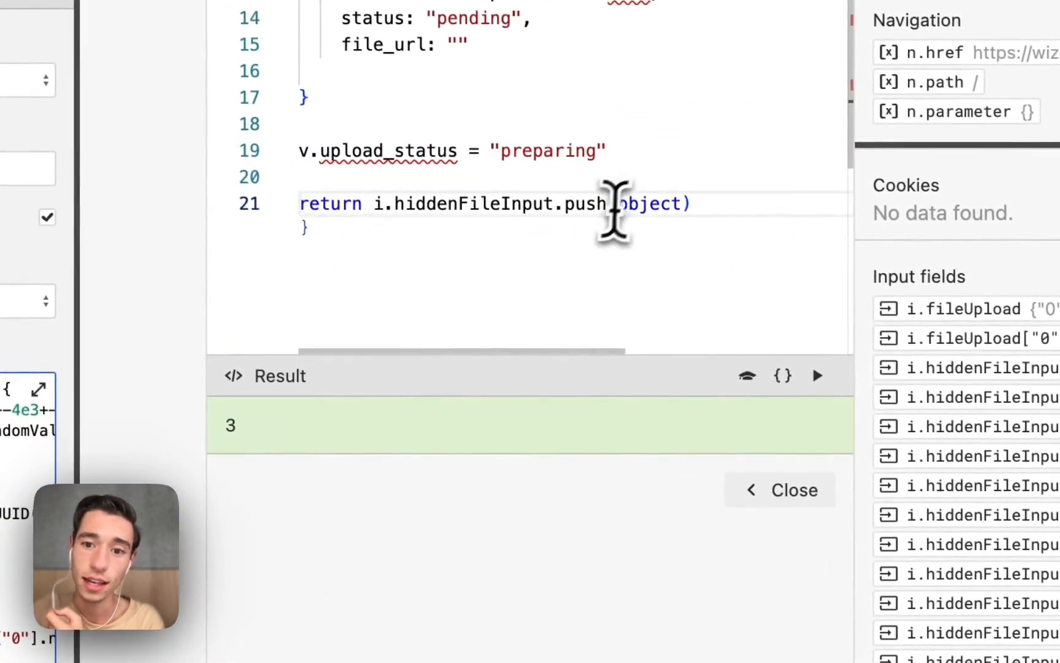
{"action": "left_click_drag", "start_coordinate": [555, 206], "coordinate": [706, 209]}
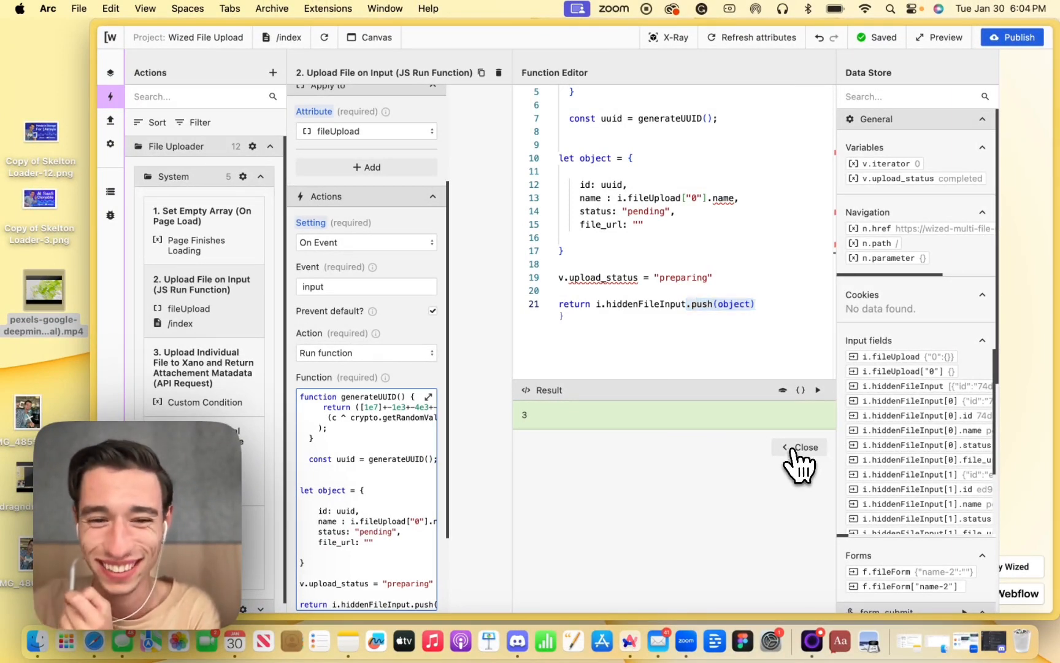
Close the upload action's function editor, reload the page preview and close the action
{"action": "left_click", "coordinate": [799, 448]}
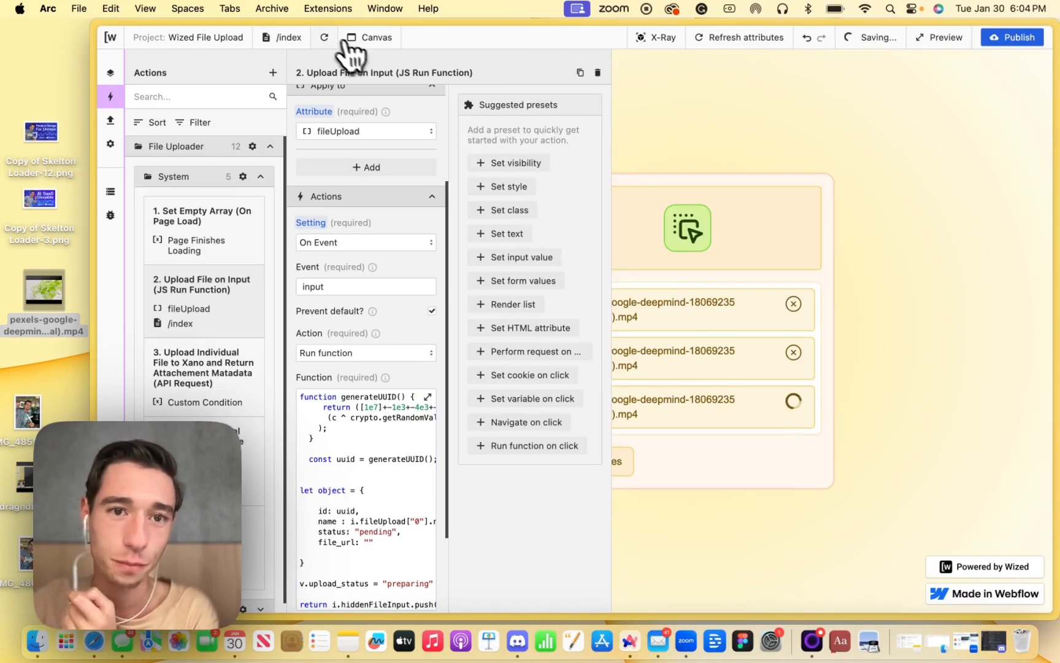
{"action": "left_click", "coordinate": [325, 40]}
{"action": "scroll", "coordinate": [356, 429], "scroll_direction": "down", "scroll_amount": 5}
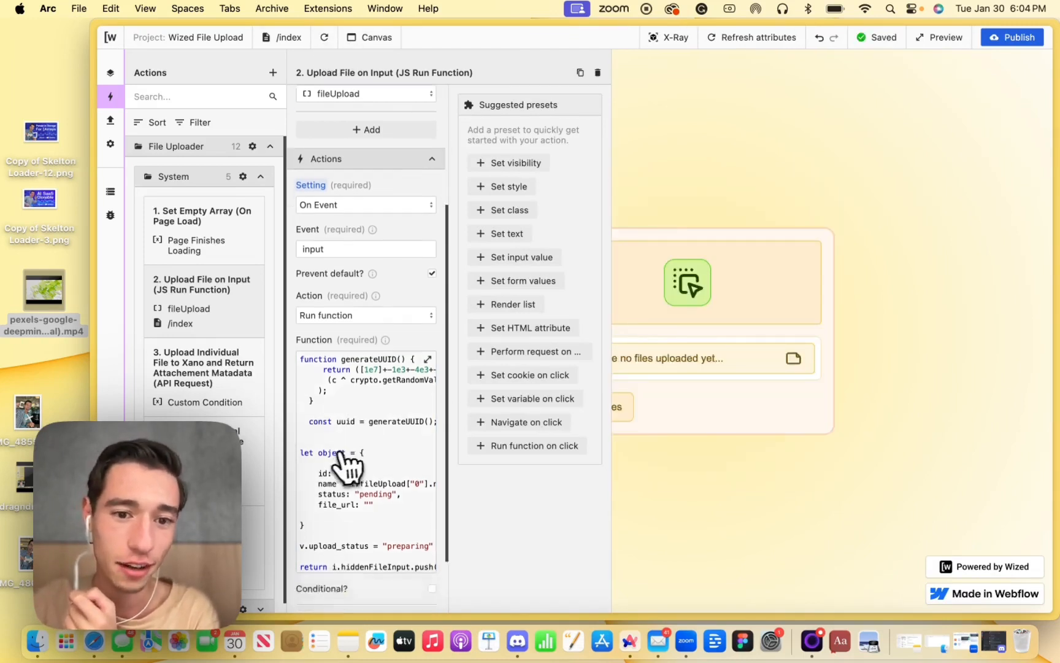
{"action": "left_click", "coordinate": [415, 525]}
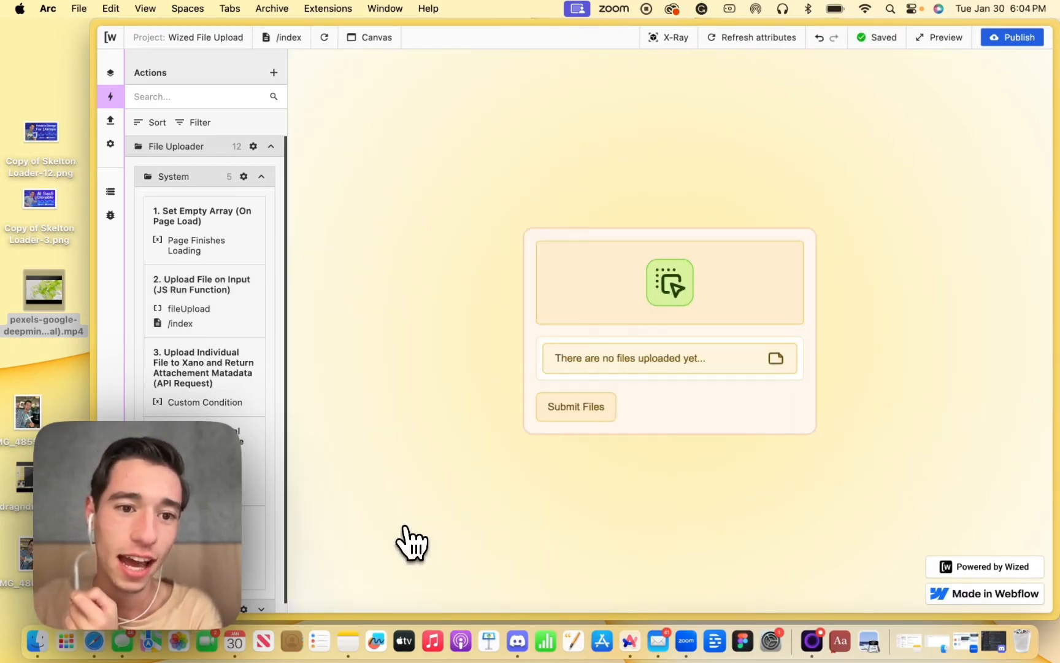
Change the condition of action 3, Upload Individual File to Xano, to a strict comparison: return v.upload_status === "preparing"
{"action": "left_click", "coordinate": [261, 399]}
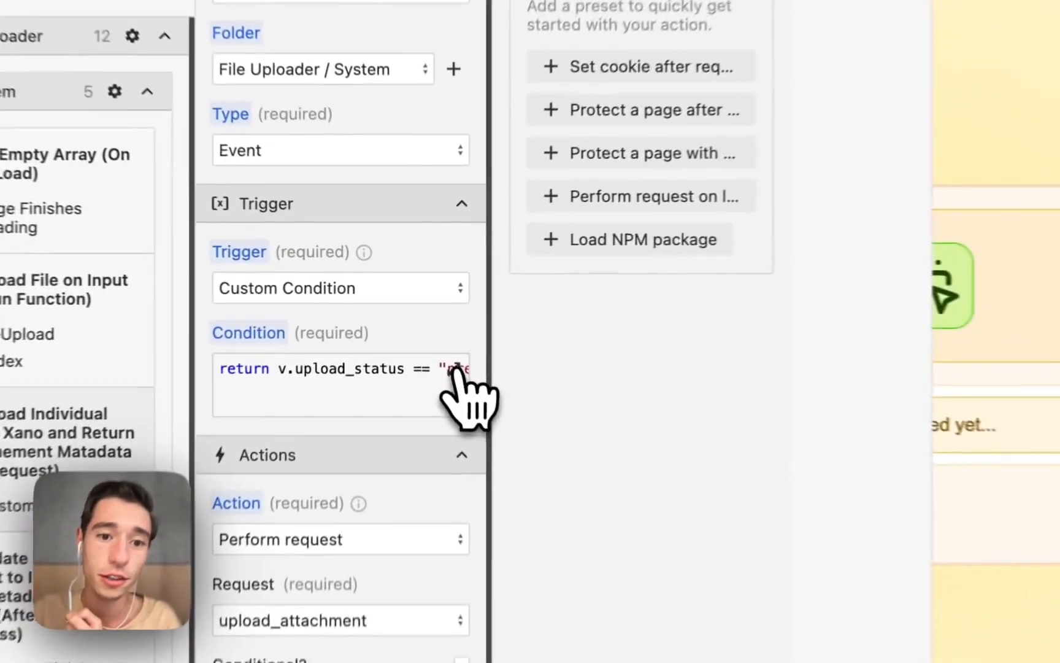
{"action": "left_click", "coordinate": [430, 329]}
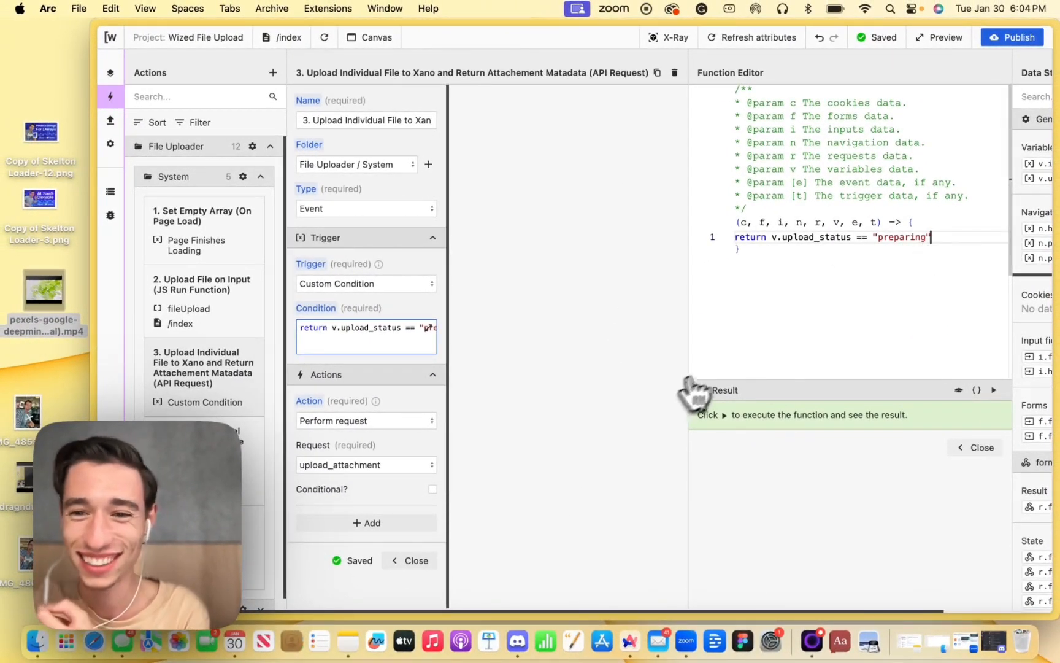
{"action": "left_click", "coordinate": [865, 238]}
{"action": "type", "text": "="}
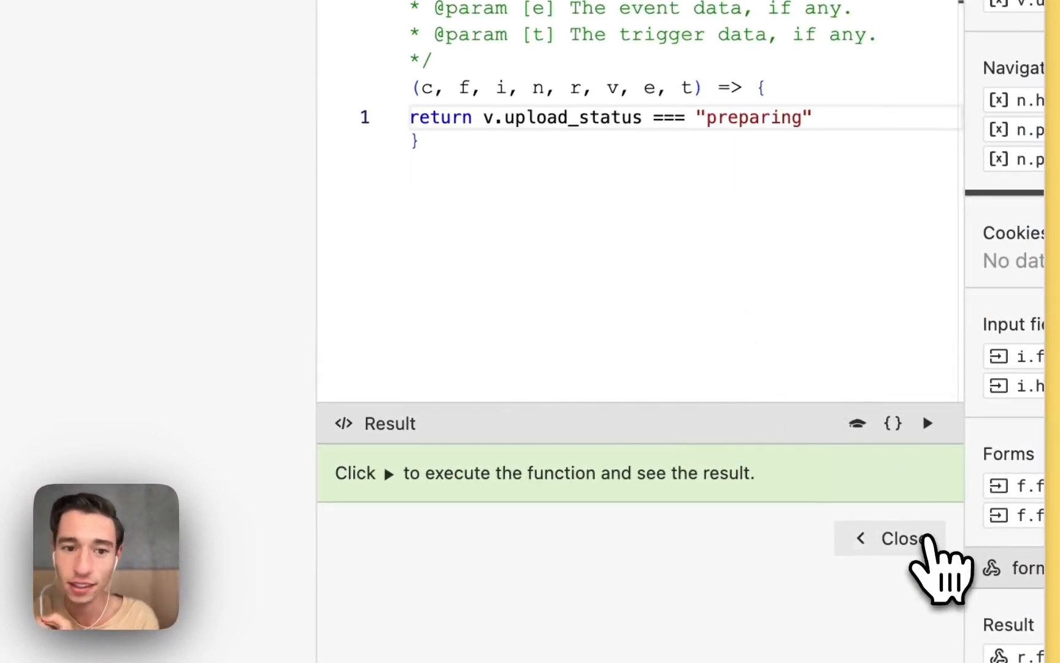
{"action": "left_click", "coordinate": [923, 537]}
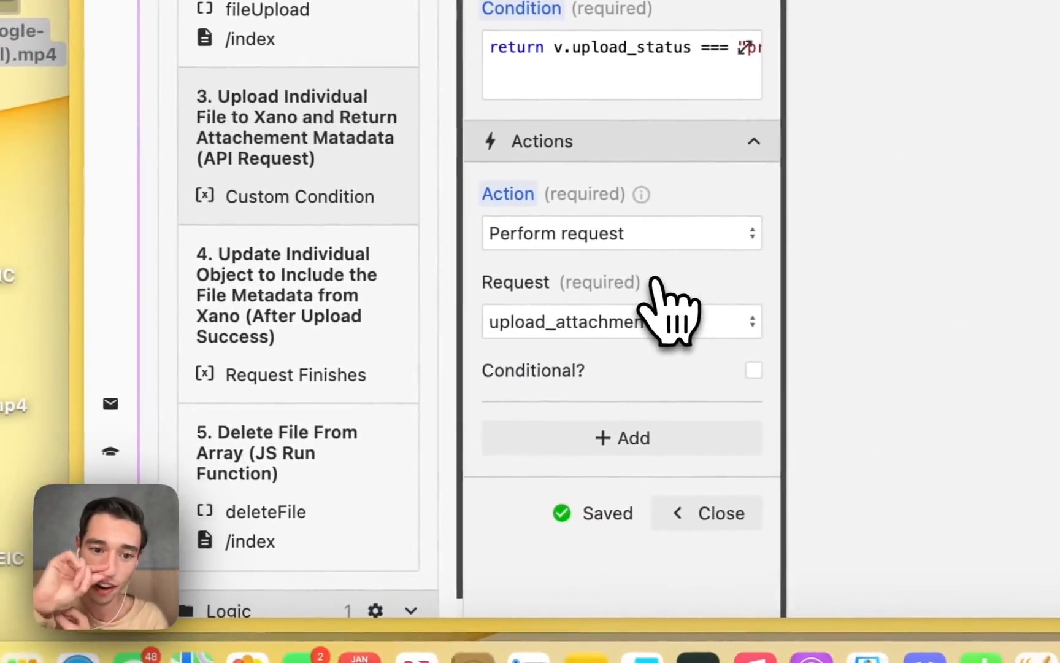
Reopen the function of action 2 and highlight its v.upload_status = "preparing" line, then close the editor
{"action": "scroll", "coordinate": [681, 453], "scroll_direction": "down", "scroll_amount": 3}
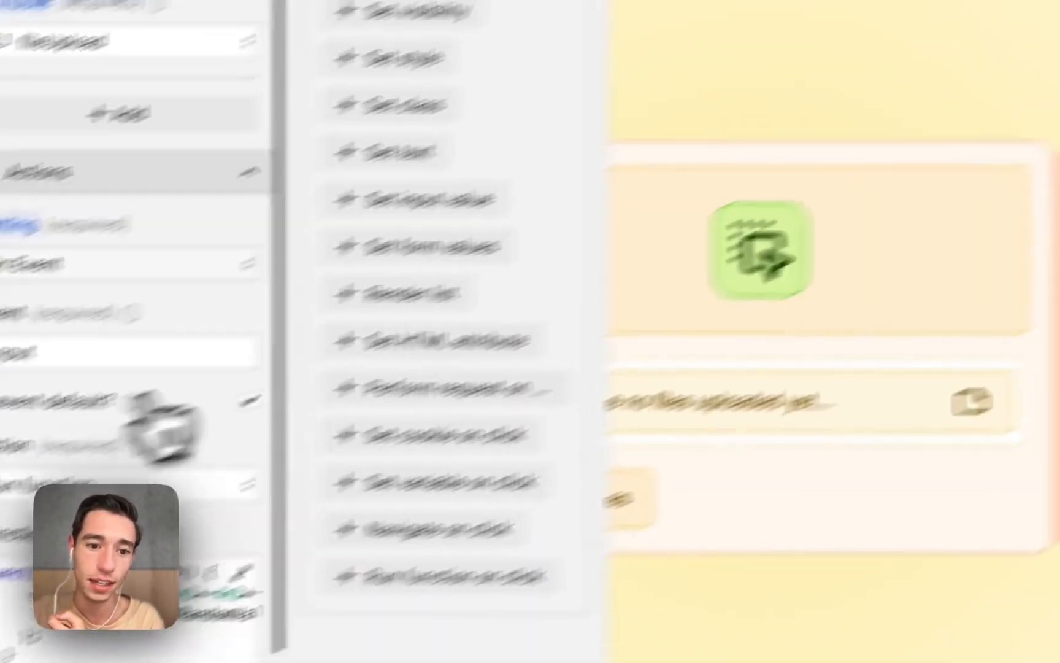
{"action": "scroll", "coordinate": [147, 399], "scroll_direction": "down", "scroll_amount": 4}
{"action": "left_click", "coordinate": [347, 341]}
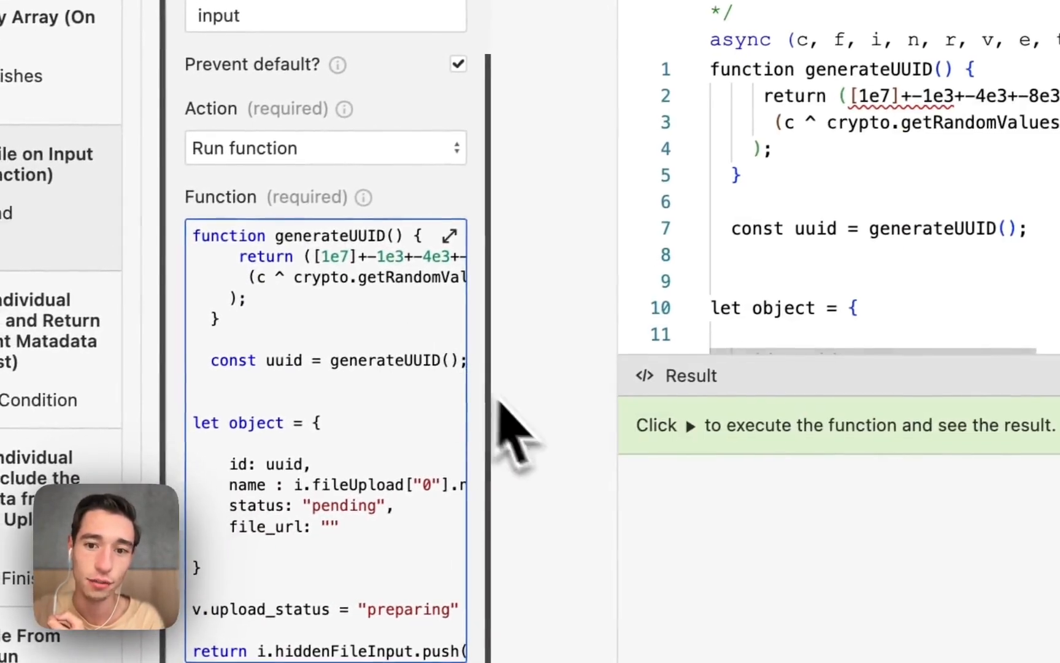
{"action": "scroll", "coordinate": [791, 261], "scroll_direction": "down", "scroll_amount": 10}
{"action": "scroll", "coordinate": [795, 265], "scroll_direction": "up", "scroll_amount": 5}
{"action": "left_click_drag", "start_coordinate": [954, 144], "coordinate": [712, 123]}
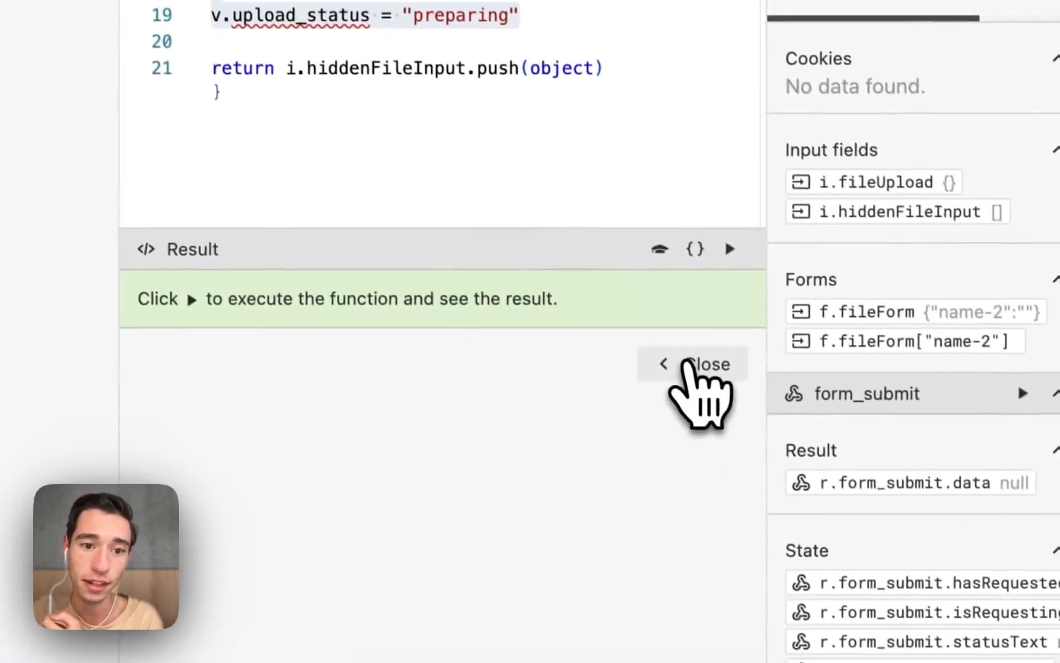
{"action": "left_click", "coordinate": [792, 567]}
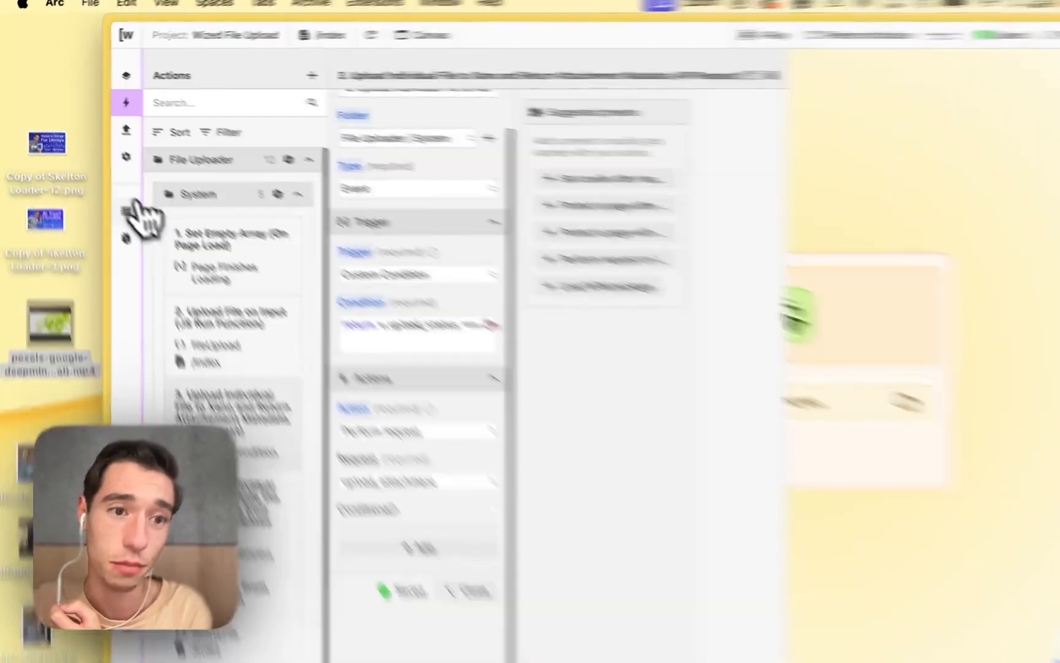
Open the upload_attachment request and highlight i.fileUpload["0"] in the code of its file body value
{"action": "left_click", "coordinate": [111, 190]}
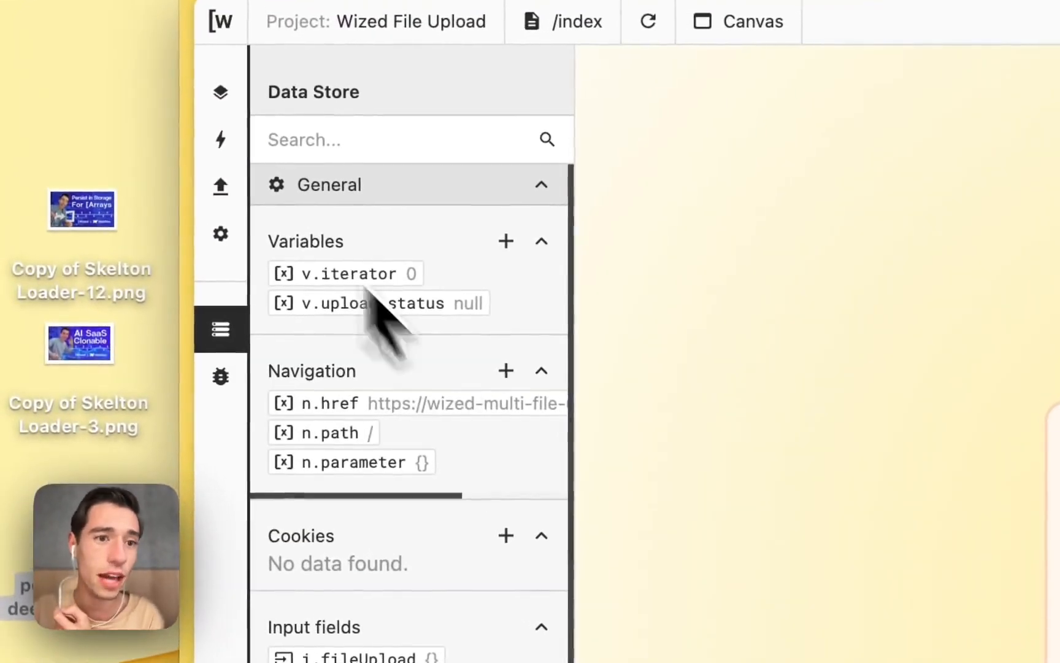
{"action": "left_click", "coordinate": [210, 179]}
{"action": "left_click", "coordinate": [454, 365]}
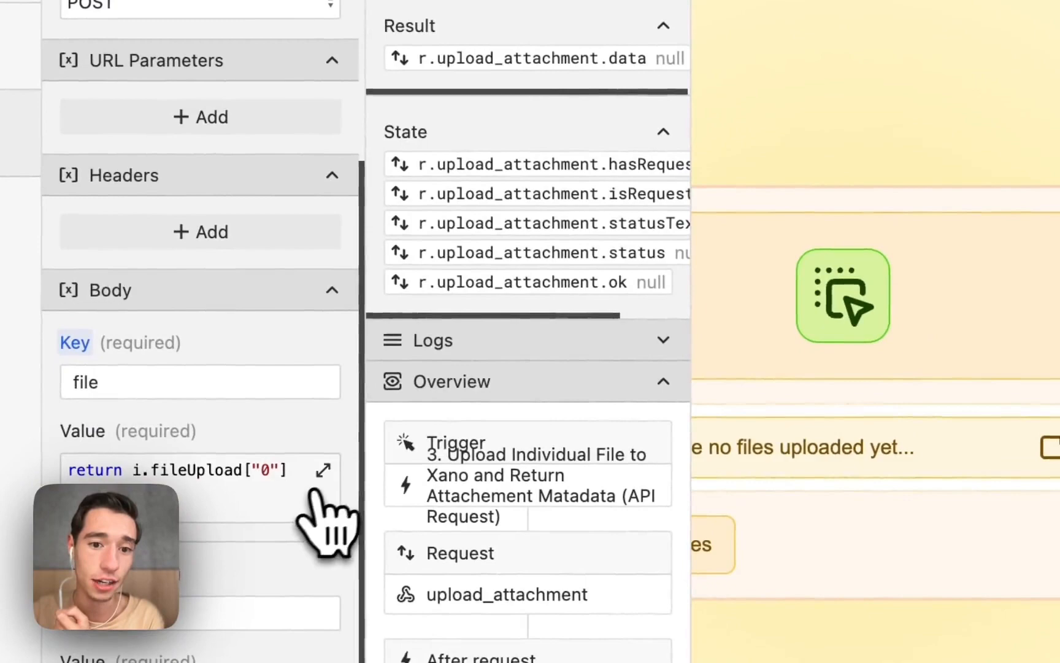
{"action": "left_click", "coordinate": [320, 475]}
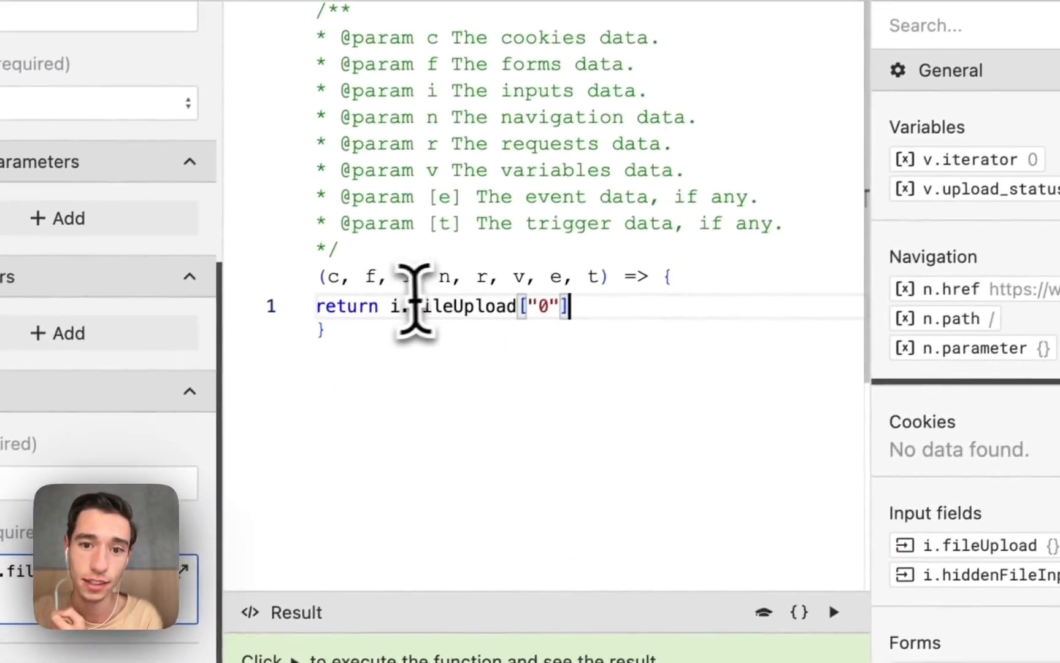
{"action": "left_click_drag", "start_coordinate": [385, 310], "coordinate": [562, 309]}
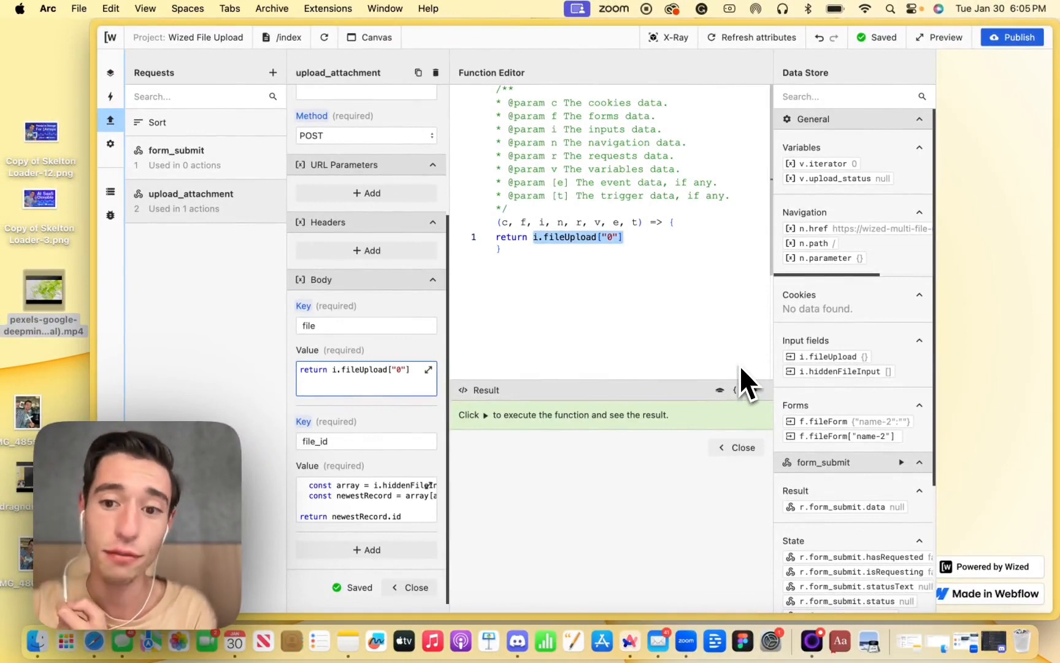
{"action": "left_click", "coordinate": [738, 447]}
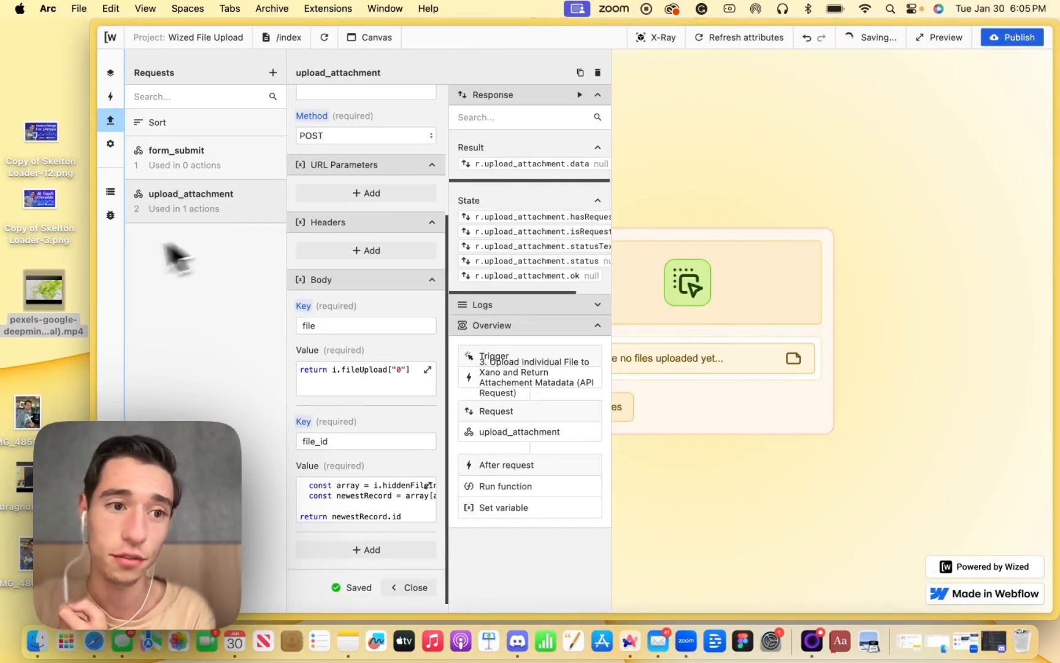
Drop the pexels-google-deepmind MP4 video onto the upload area and reopen the code of the request's file body value
{"action": "left_click_drag", "start_coordinate": [52, 303], "coordinate": [741, 282]}
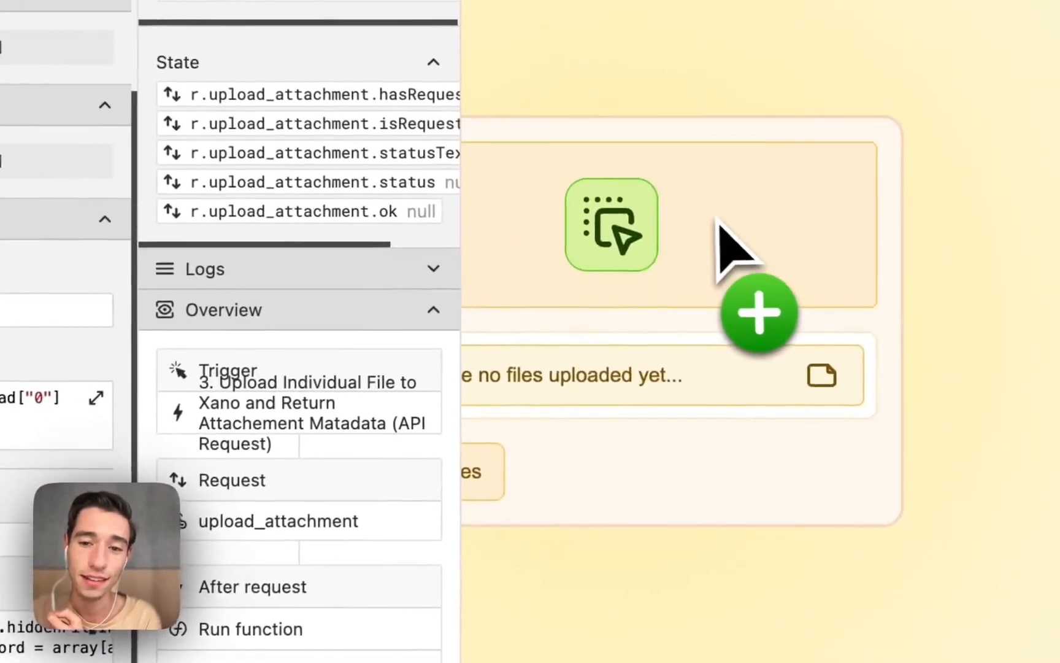
{"action": "left_click_drag", "start_coordinate": [717, 219], "coordinate": [716, 227]}
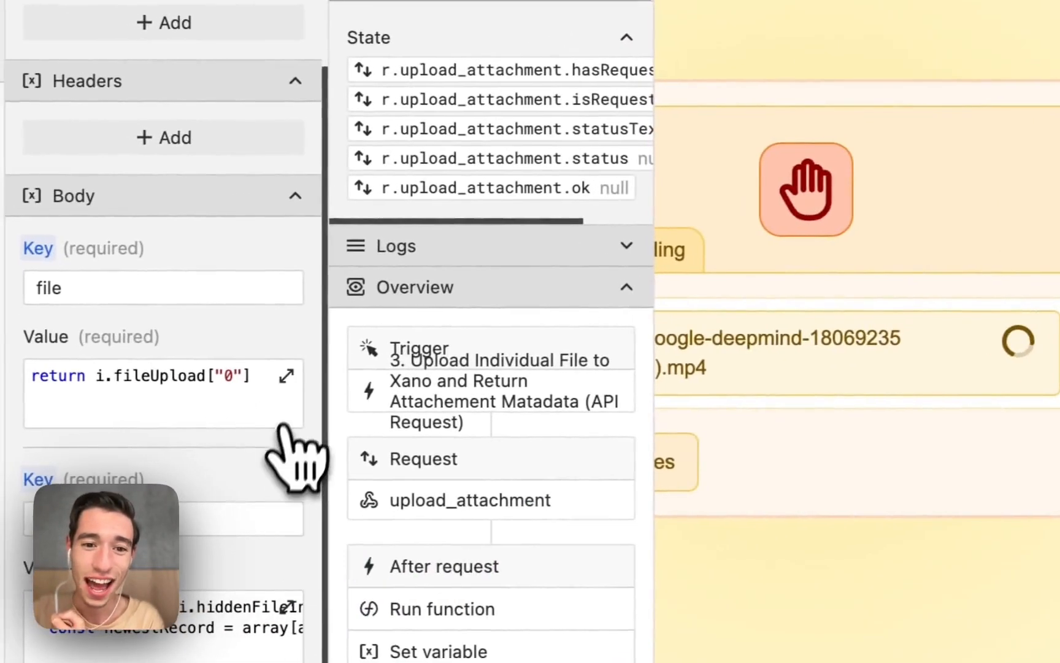
{"action": "left_click", "coordinate": [291, 376]}
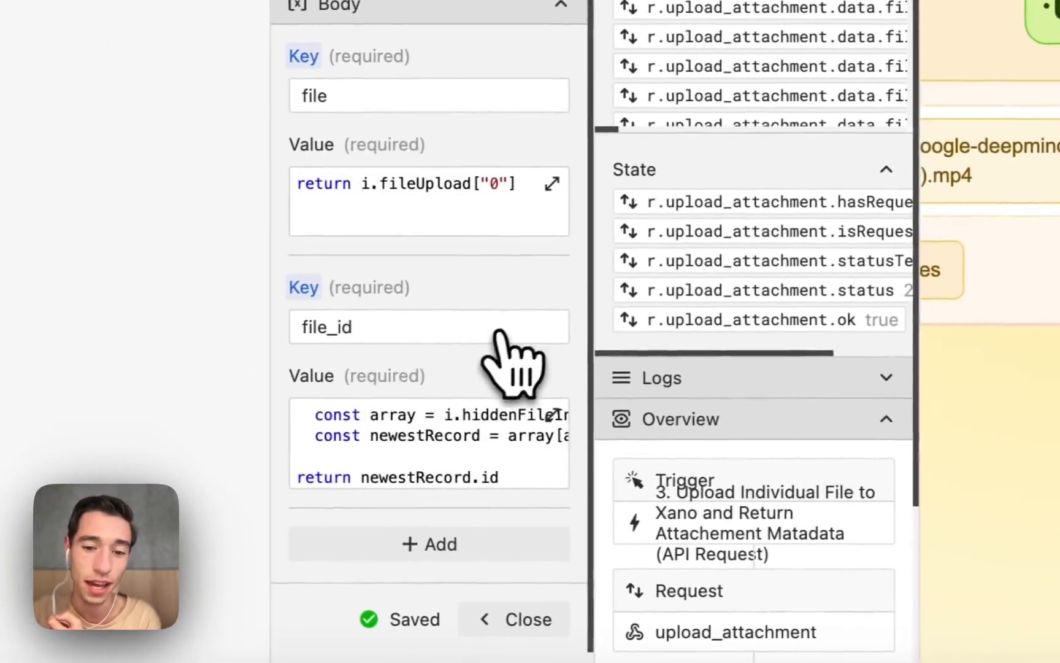
Examine the file_id body key's value function and find the newest hiddenFileInput record's id in the Data Store
{"action": "left_click", "coordinate": [396, 265]}
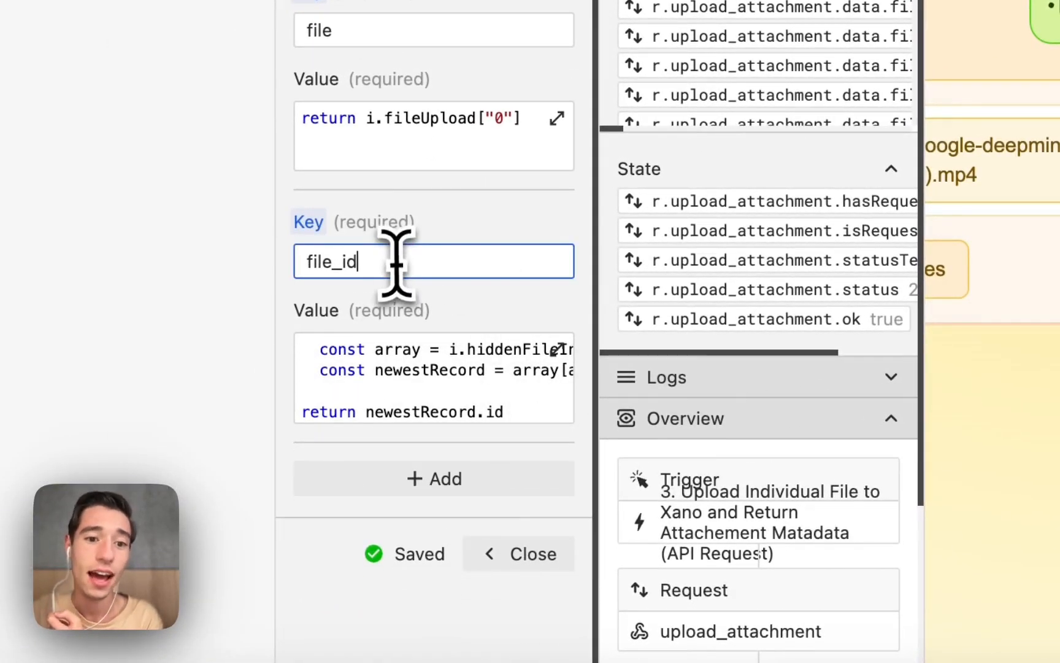
{"action": "left_click", "coordinate": [558, 348]}
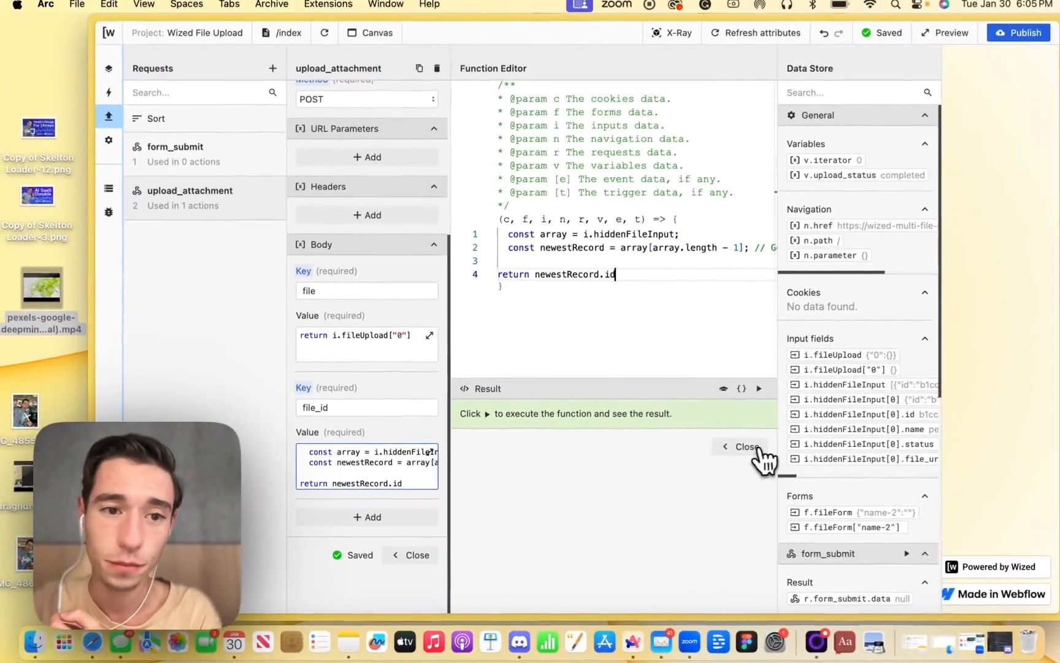
{"action": "left_click", "coordinate": [757, 445]}
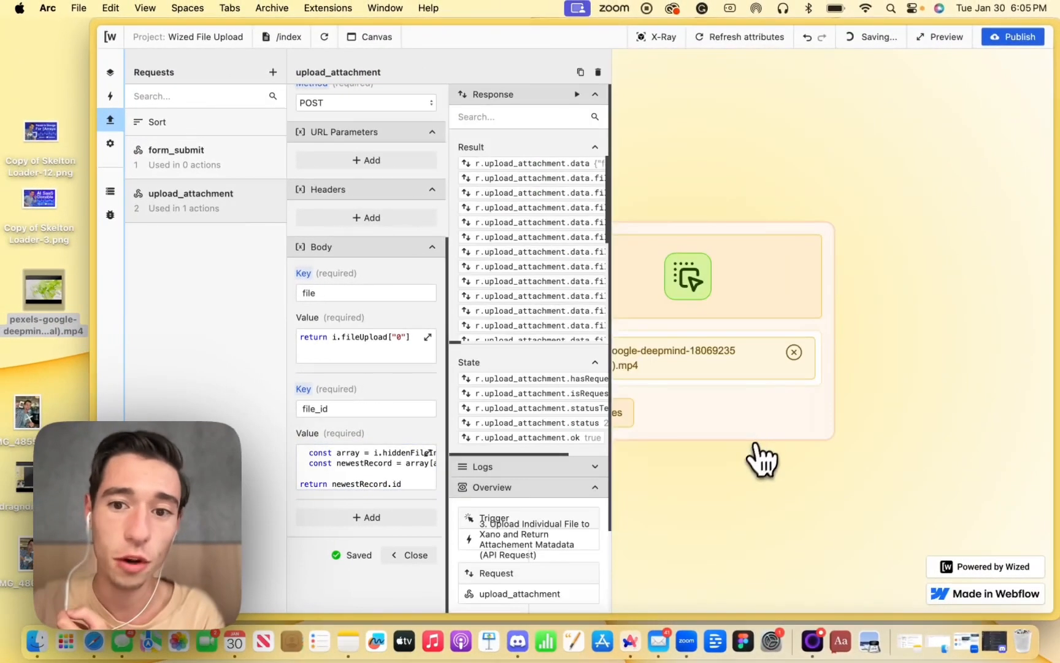
{"action": "left_click", "coordinate": [112, 192]}
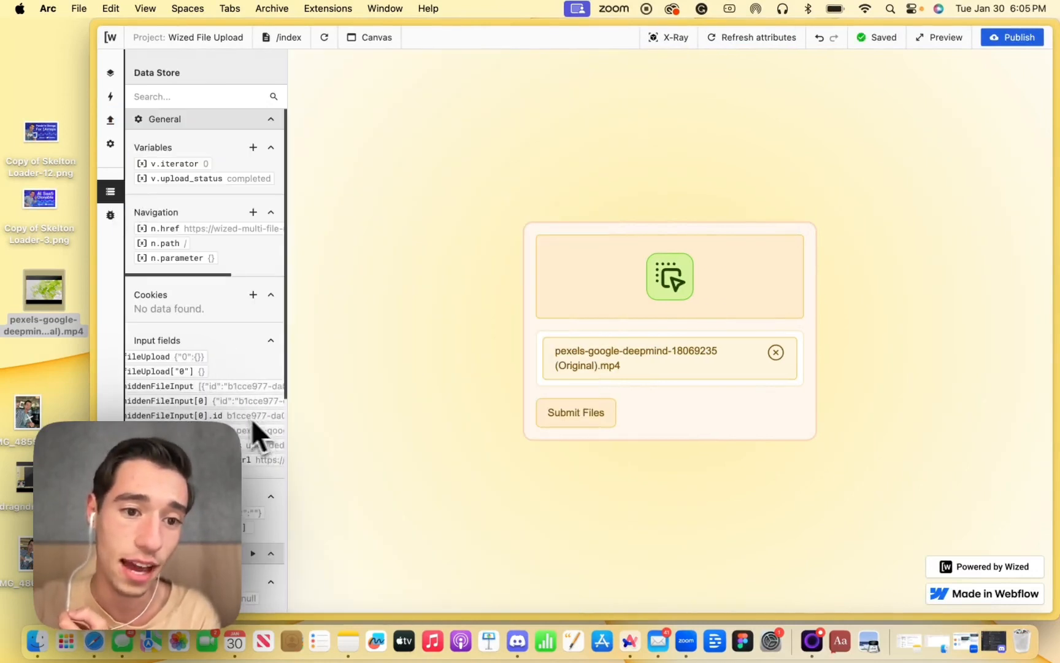
{"action": "scroll", "coordinate": [242, 417], "scroll_direction": "right", "scroll_amount": 3}
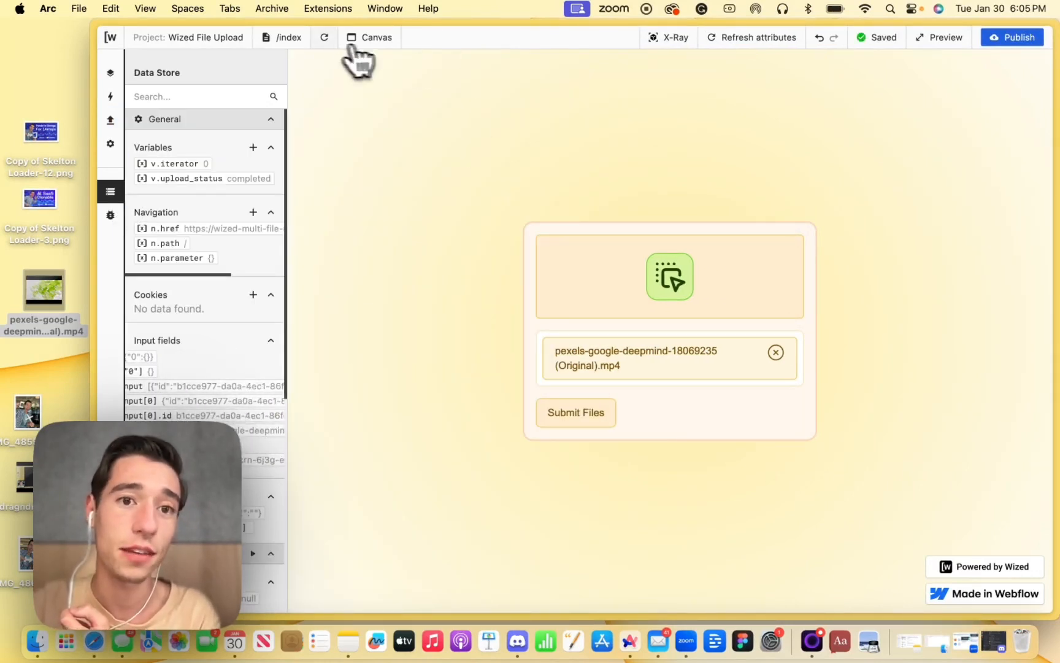
Reload the preview, drop dragndrop.mp4 onto the upload area and examine the new hiddenFileInput record in the Data Store
{"action": "left_click", "coordinate": [325, 38]}
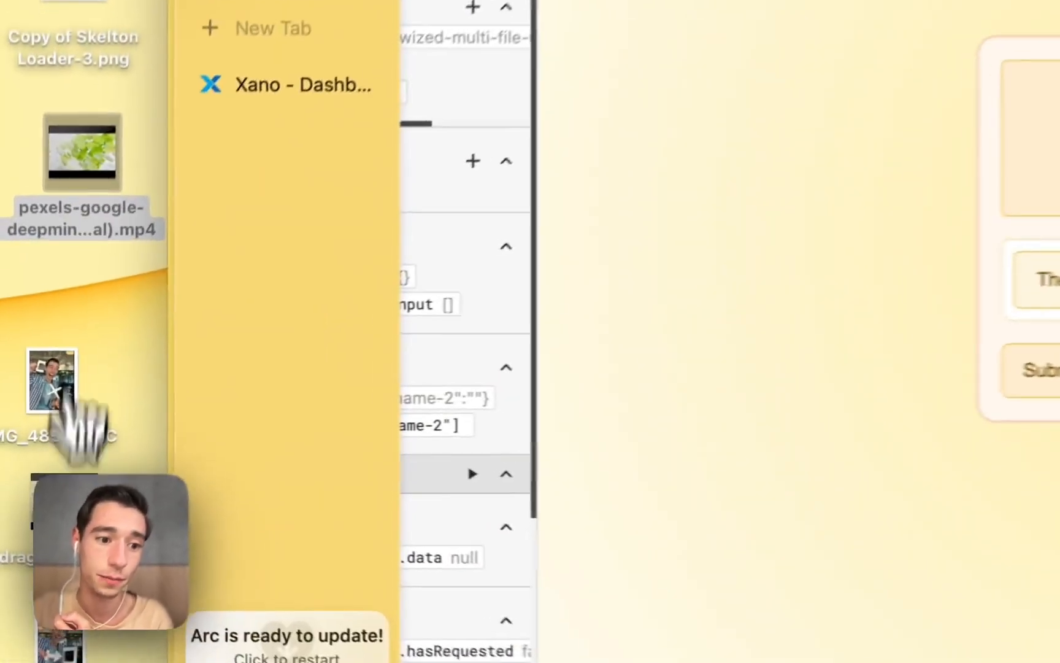
{"action": "left_click", "coordinate": [36, 480]}
{"action": "left_click_drag", "start_coordinate": [68, 506], "coordinate": [749, 298]}
{"action": "scroll", "coordinate": [443, 424], "scroll_direction": "right", "scroll_amount": 2}
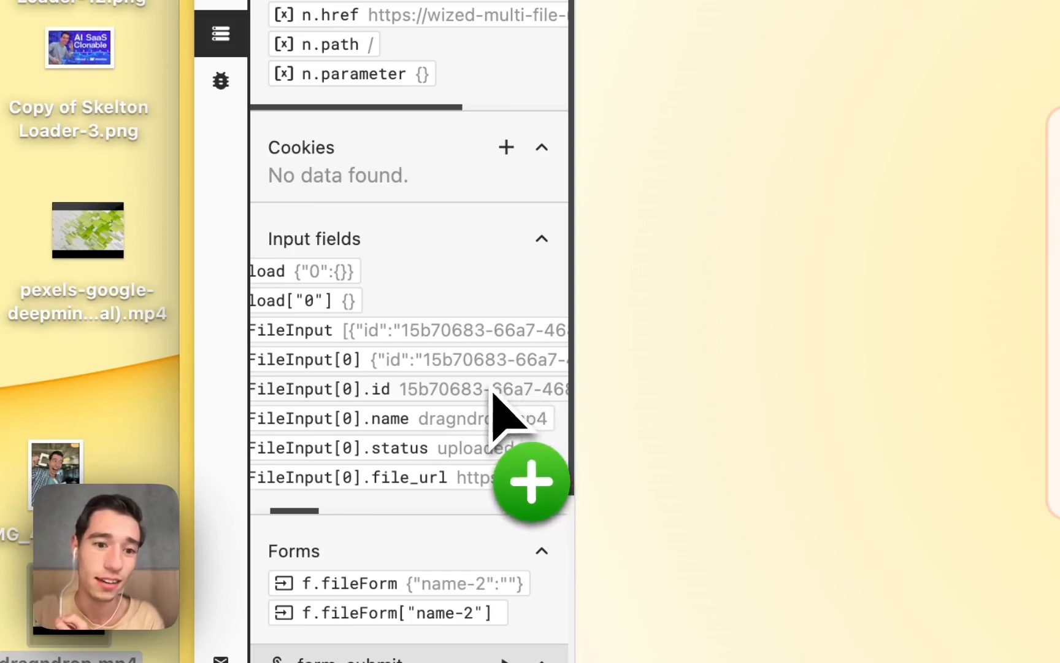
{"action": "scroll", "coordinate": [515, 393], "scroll_direction": "down", "scroll_amount": 2}
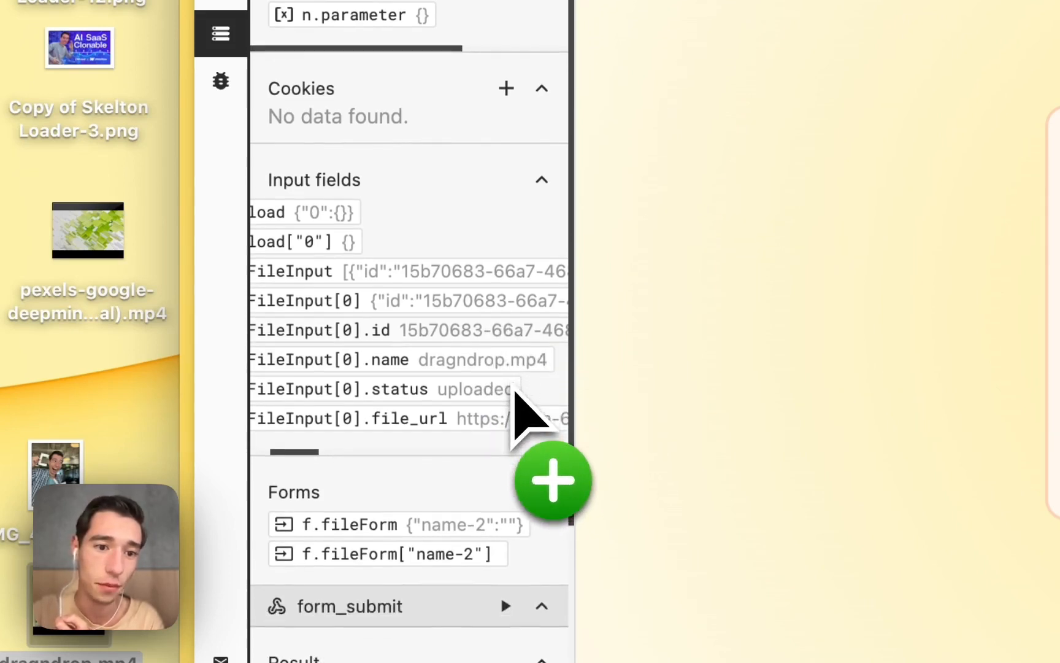
{"action": "scroll", "coordinate": [517, 417], "scroll_direction": "right", "scroll_amount": 3}
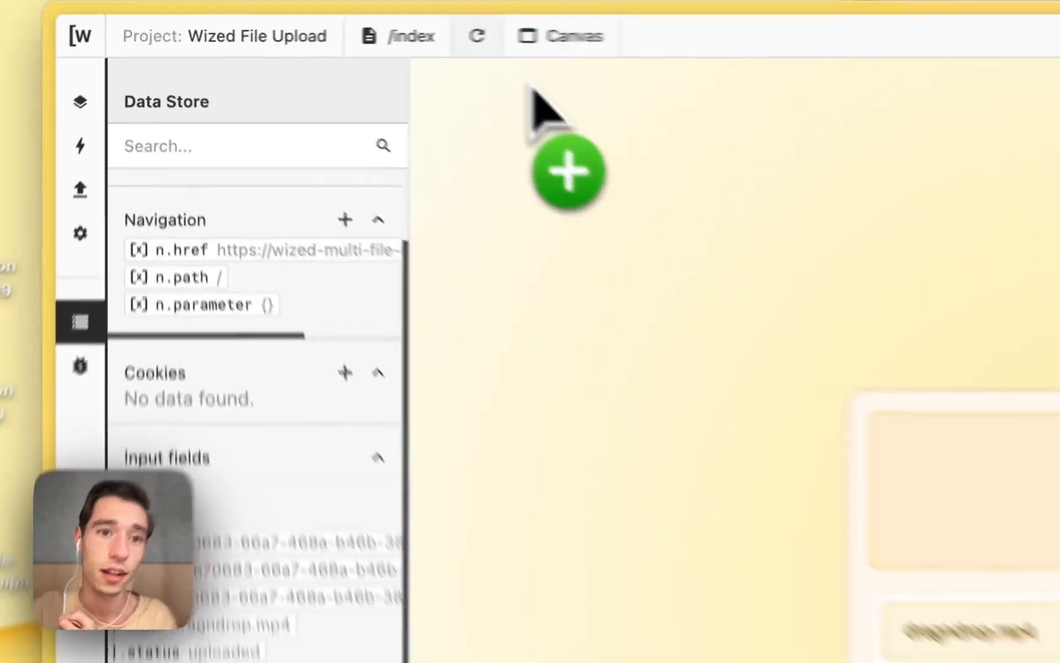
Repeat the dragndrop.mp4 upload on a freshly reloaded preview and watch the record's status and file_url in the Data Store
{"action": "left_click", "coordinate": [477, 36]}
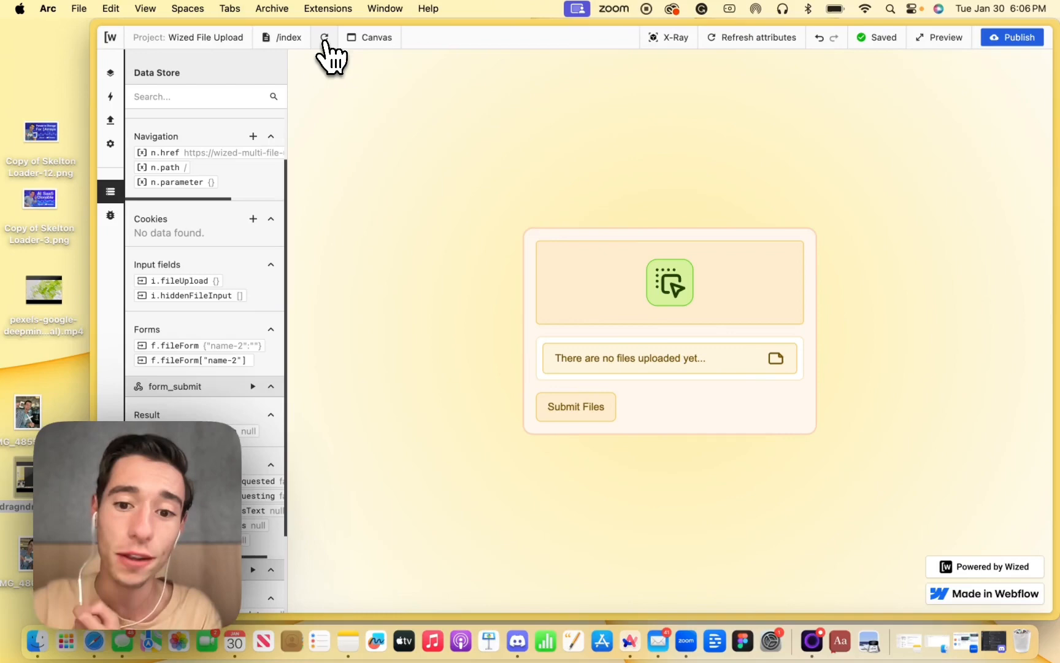
{"action": "mouse_move", "coordinate": [65, 131]}
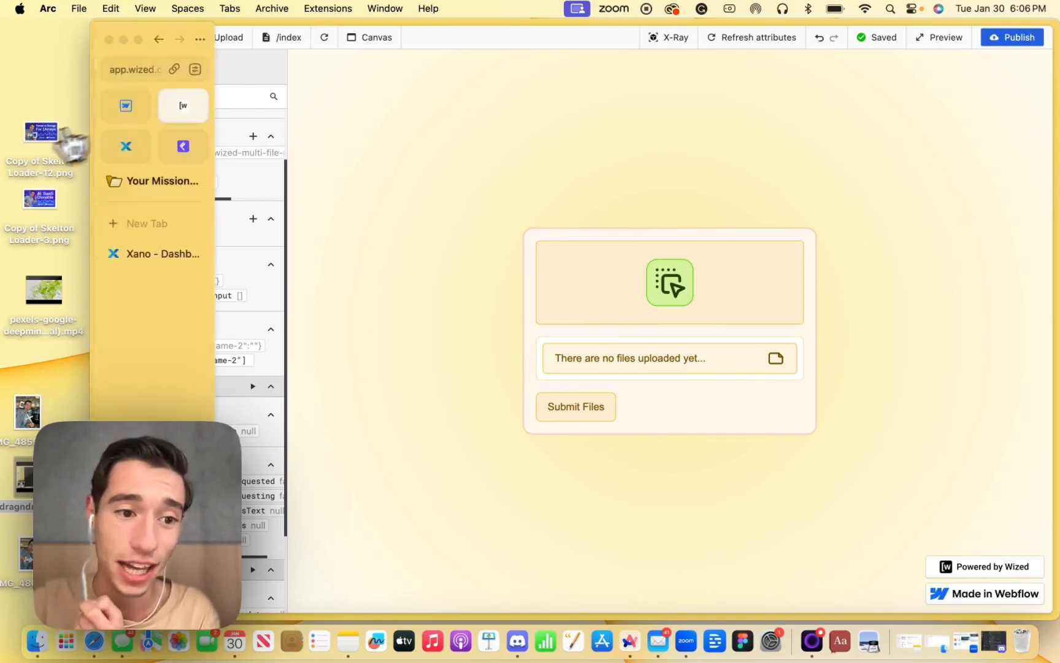
{"action": "left_click_drag", "start_coordinate": [26, 478], "coordinate": [693, 300]}
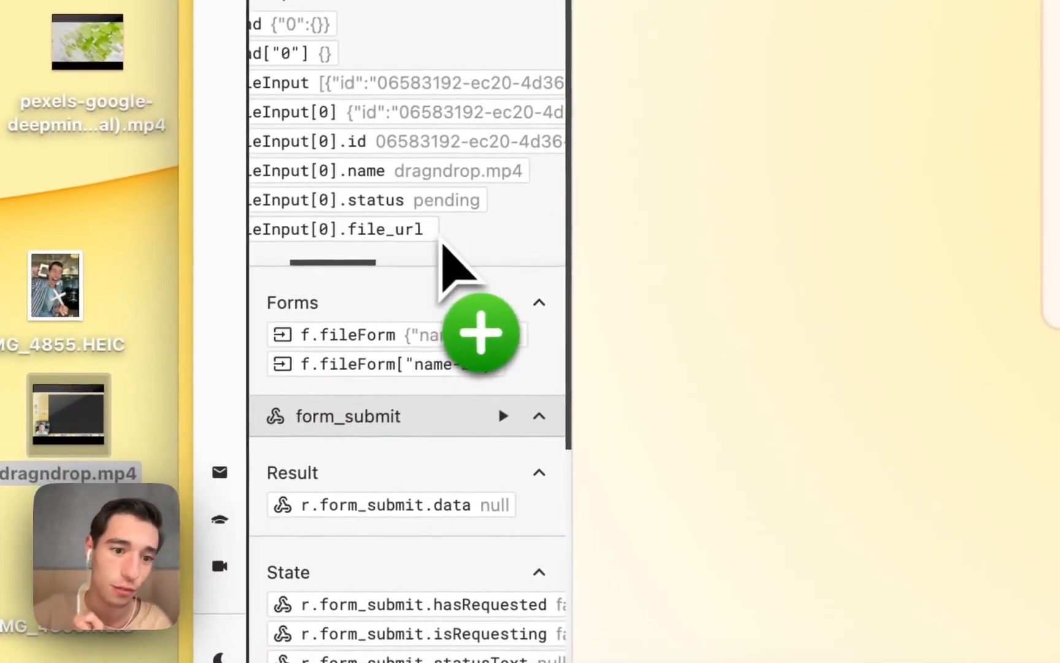
{"action": "mouse_move", "coordinate": [459, 224]}
{"action": "left_mouse_down"}
{"action": "mouse_move", "coordinate": [504, 152]}
{"action": "mouse_move", "coordinate": [414, 142]}
{"action": "mouse_move", "coordinate": [449, 159]}
{"action": "mouse_move", "coordinate": [459, 150]}
{"action": "mouse_move", "coordinate": [456, 445]}
{"action": "mouse_move", "coordinate": [436, 457]}
{"action": "mouse_move", "coordinate": [421, 516]}
{"action": "mouse_move", "coordinate": [495, 293]}
{"action": "mouse_move", "coordinate": [487, 237]}
{"action": "mouse_move", "coordinate": [405, 229]}
{"action": "mouse_move", "coordinate": [368, 240]}
{"action": "mouse_move", "coordinate": [392, 220]}
{"action": "mouse_move", "coordinate": [456, 208]}
{"action": "mouse_move", "coordinate": [468, 142]}
{"action": "mouse_move", "coordinate": [477, 152]}
{"action": "mouse_move", "coordinate": [464, 151]}
{"action": "mouse_move", "coordinate": [431, 230]}
{"action": "mouse_move", "coordinate": [386, 230]}
{"action": "mouse_move", "coordinate": [415, 243]}
{"action": "mouse_move", "coordinate": [516, 246]}
{"action": "mouse_move", "coordinate": [445, 220]}
{"action": "mouse_move", "coordinate": [480, 218]}
{"action": "mouse_move", "coordinate": [471, 214]}
{"action": "left_mouse_up"}
{"action": "scroll", "coordinate": [456, 307], "scroll_direction": "down", "scroll_amount": 10}
{"action": "scroll", "coordinate": [471, 378], "scroll_direction": "up", "scroll_amount": 10}
{"action": "scroll", "coordinate": [479, 236], "scroll_direction": "right", "scroll_amount": 3}
{"action": "scroll", "coordinate": [387, 233], "scroll_direction": "left", "scroll_amount": 3}
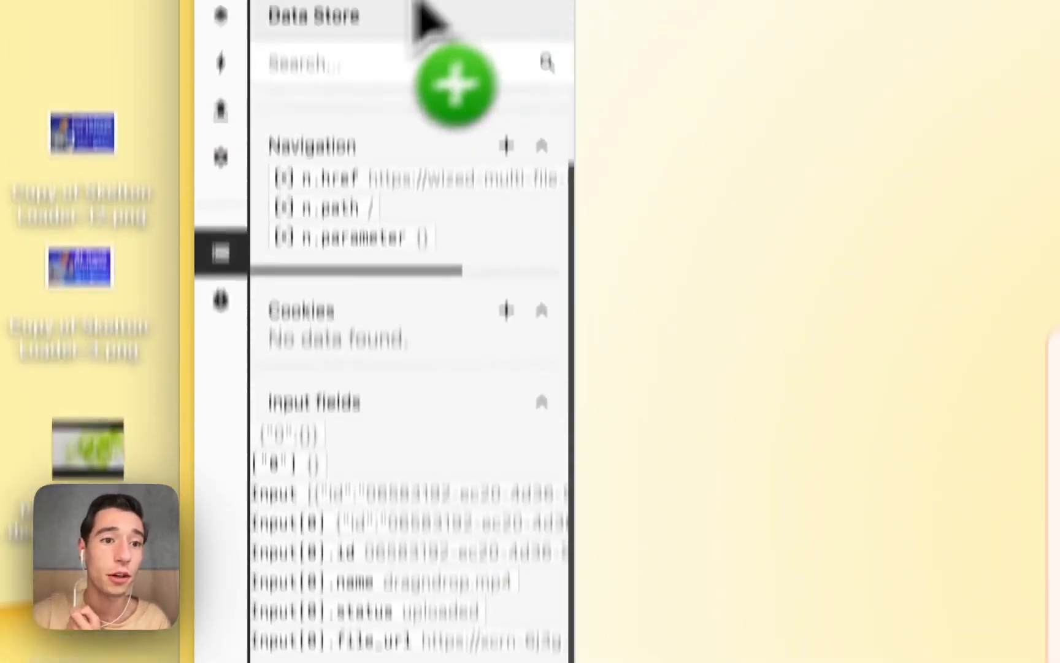
Return to the upload_attachment request and highlight the file_id key in its body
{"action": "left_click", "coordinate": [232, 110]}
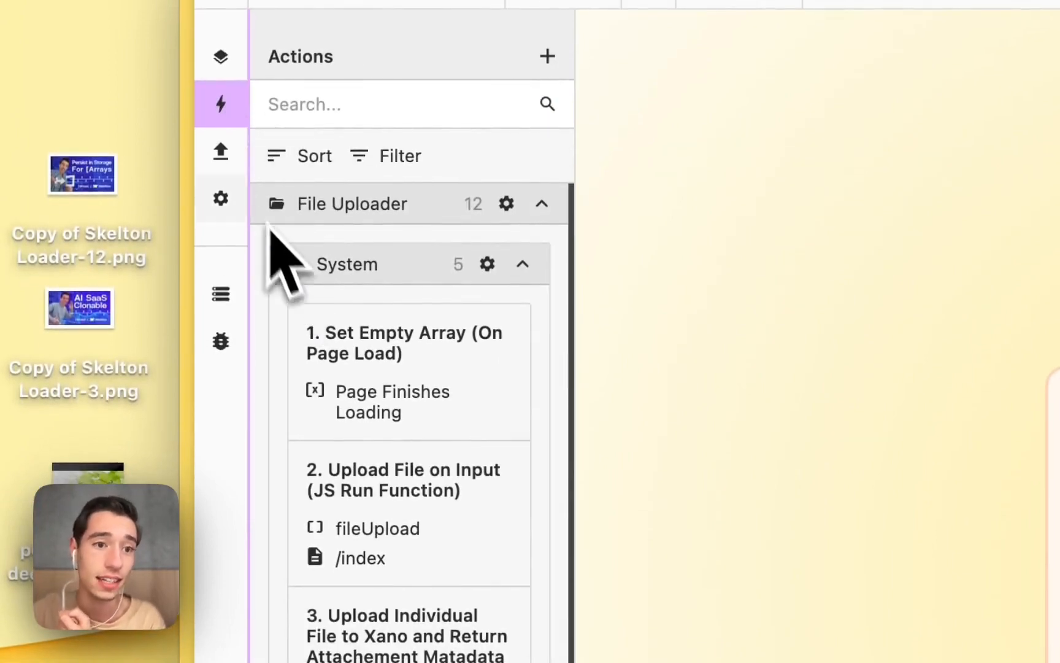
{"action": "left_click", "coordinate": [221, 151]}
{"action": "left_click", "coordinate": [521, 327]}
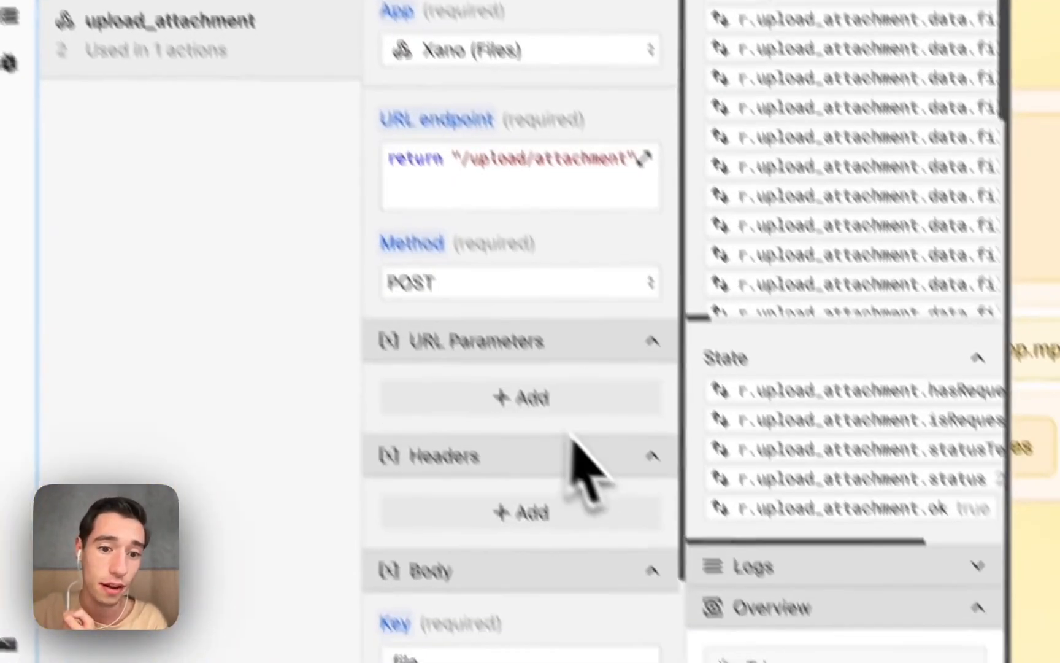
{"action": "scroll", "coordinate": [577, 454], "scroll_direction": "down", "scroll_amount": 5}
{"action": "left_click", "coordinate": [357, 315]}
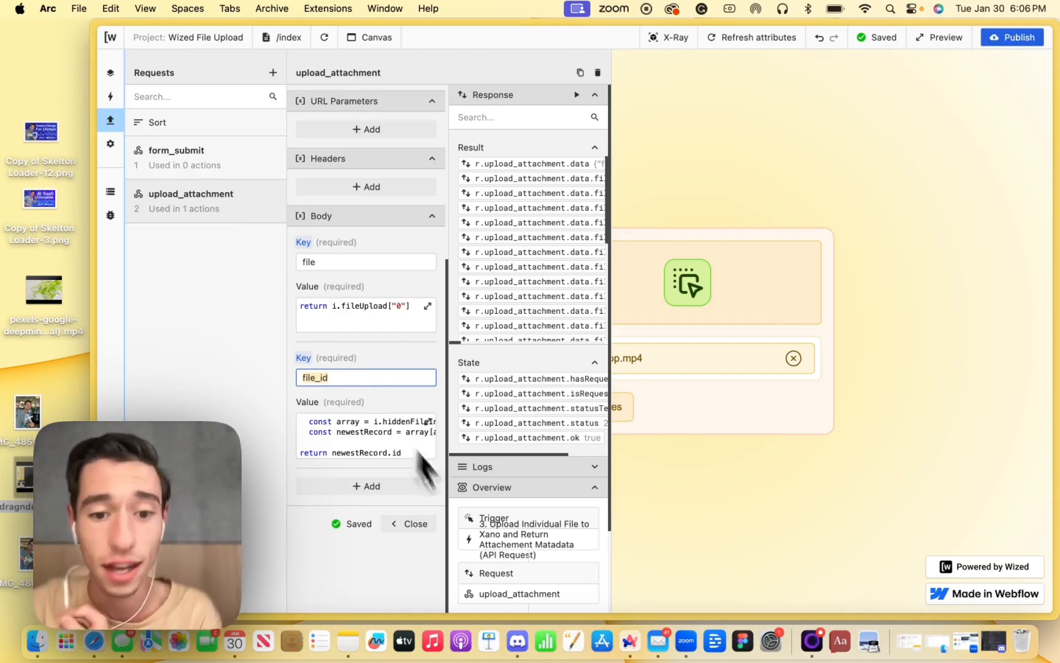
Close the upload_attachment request and review action 3, which uploads the individual file to Xano
{"action": "left_click", "coordinate": [416, 524]}
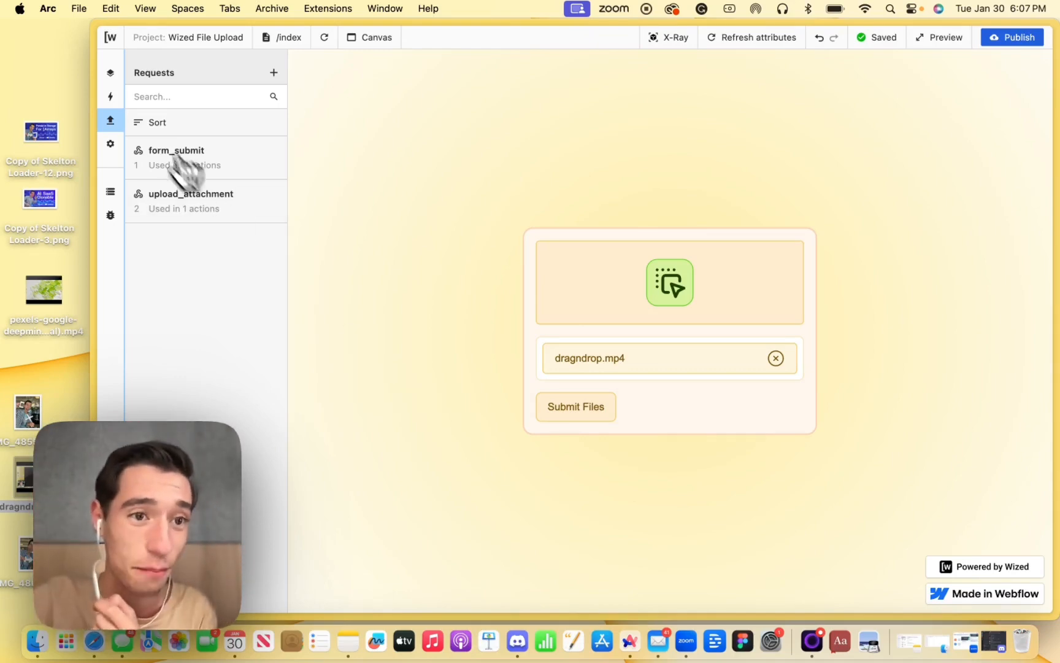
{"action": "left_click", "coordinate": [110, 96]}
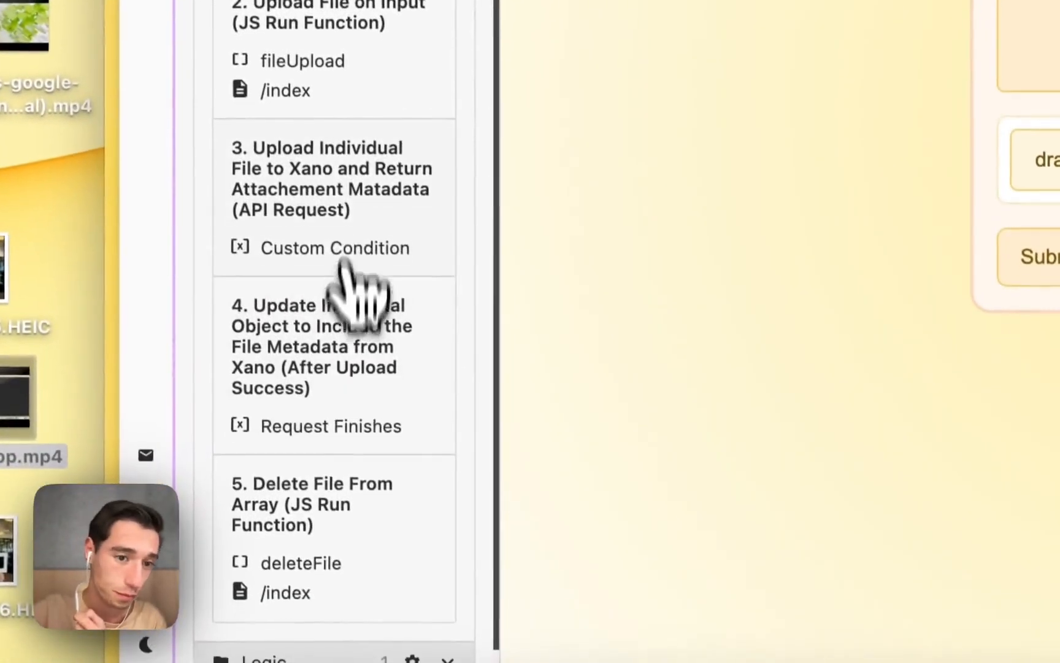
{"action": "left_click", "coordinate": [368, 186]}
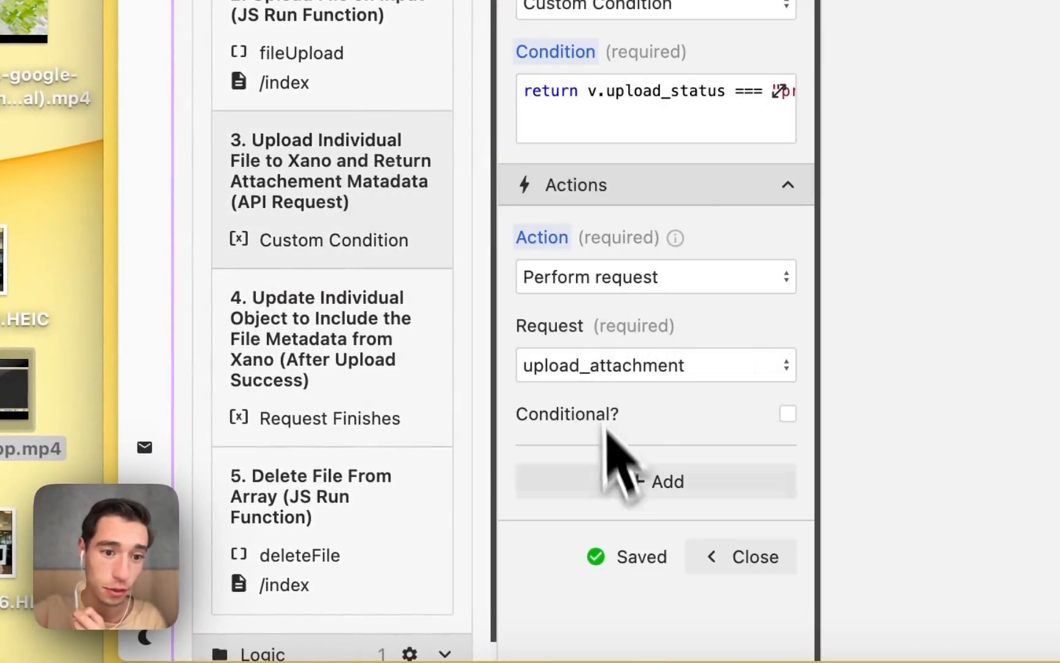
Open action 4, which updates the individual object with Xano metadata, and inspect its trigger condition on the upload_attachment status
{"action": "left_click", "coordinate": [345, 414]}
{"action": "scroll", "coordinate": [675, 197], "scroll_direction": "down", "scroll_amount": 5}
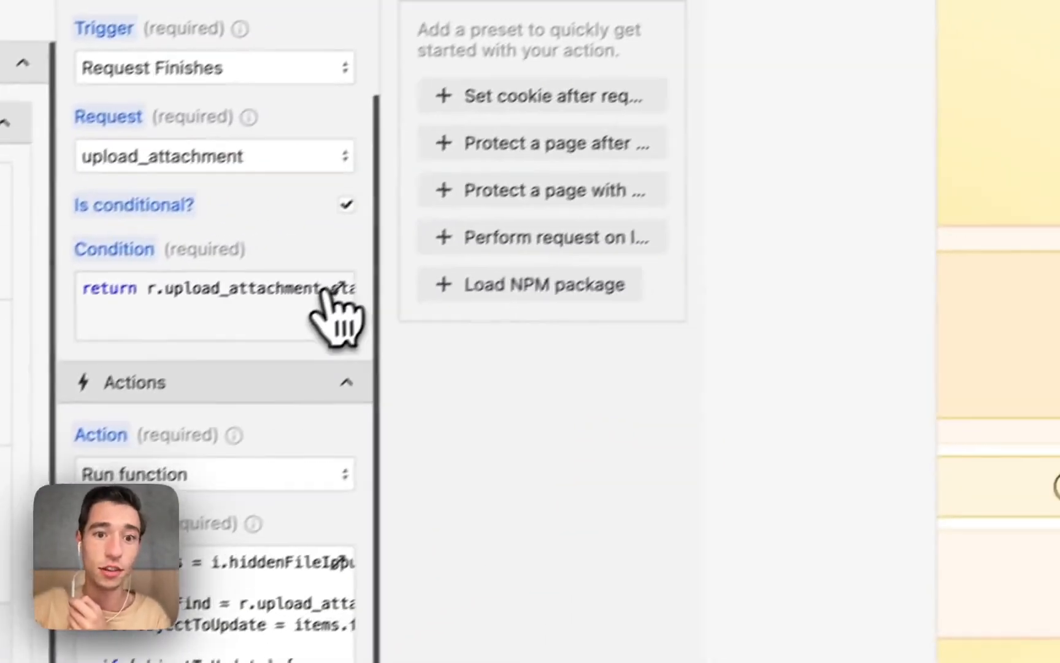
{"action": "left_click", "coordinate": [339, 296]}
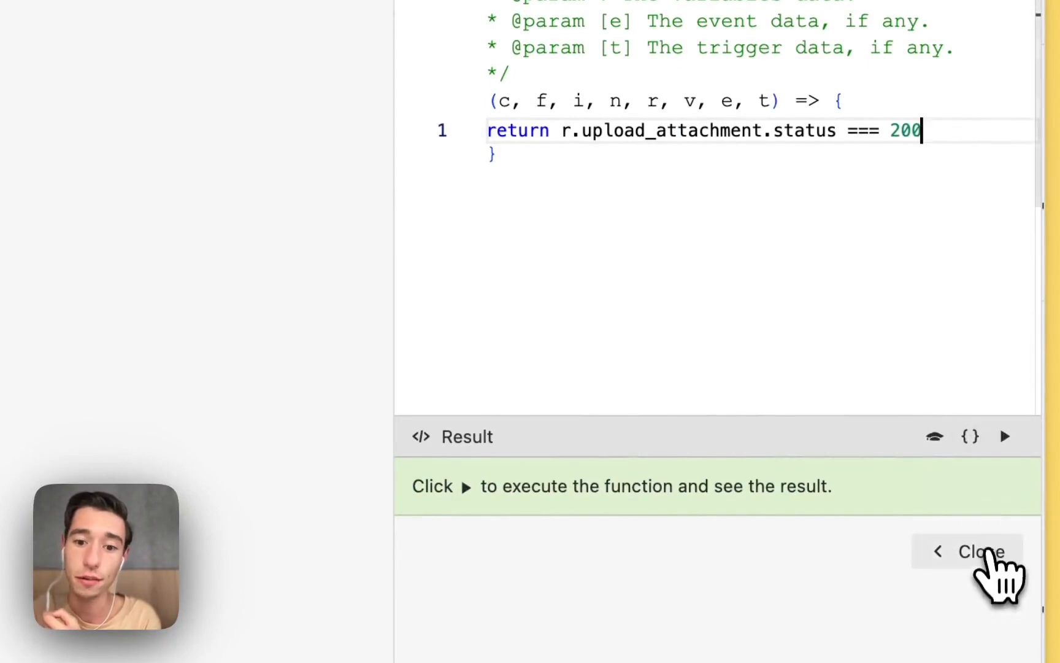
{"action": "left_click", "coordinate": [982, 555]}
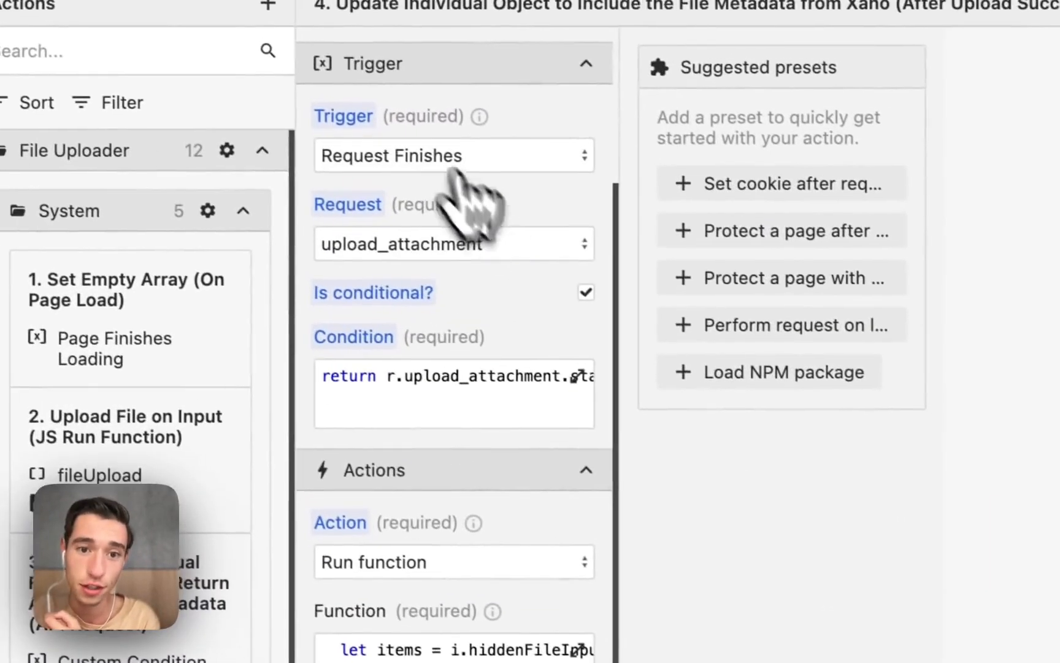
Open action 4's Run function code in the Function Editor and widen the browser window to show the Data Store beside it
{"action": "scroll", "coordinate": [592, 391], "scroll_direction": "down", "scroll_amount": 3}
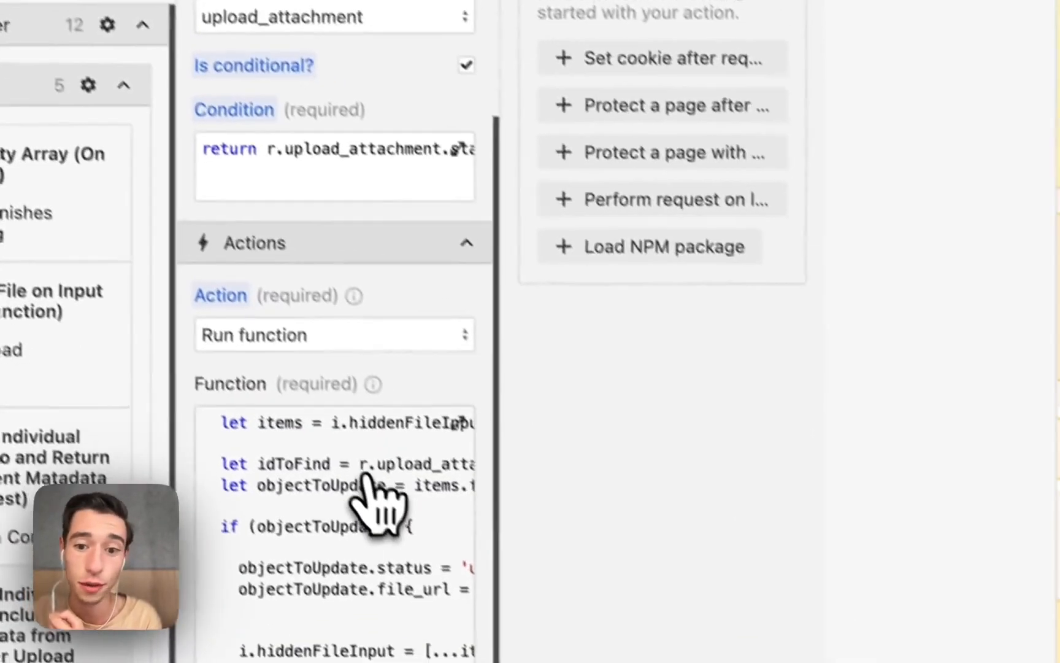
{"action": "left_click", "coordinate": [494, 601]}
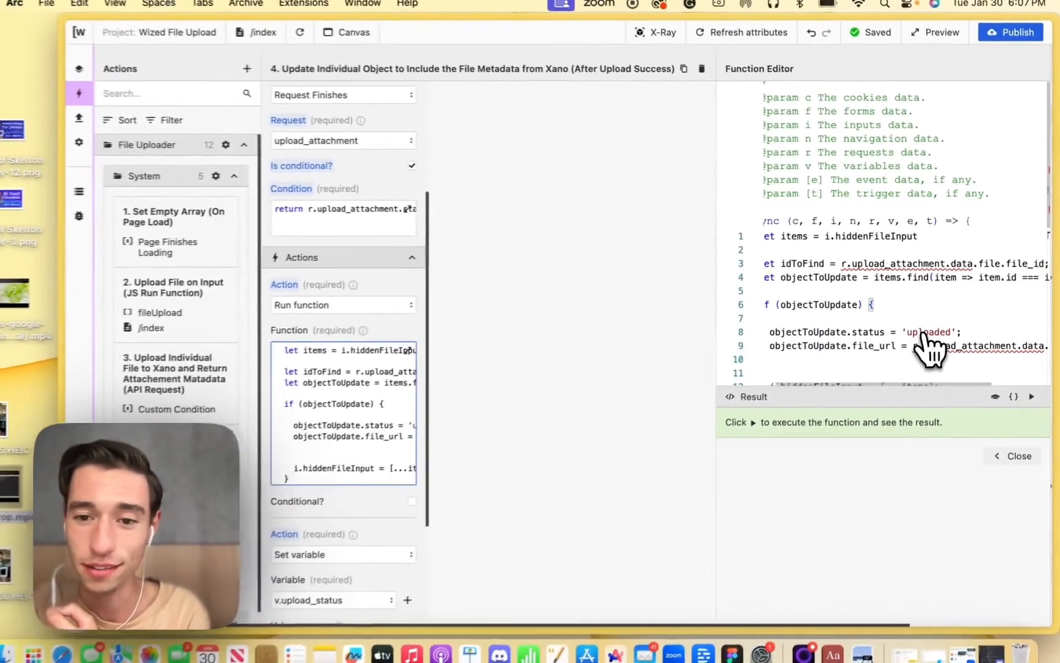
{"action": "mouse_move", "coordinate": [72, 200]}
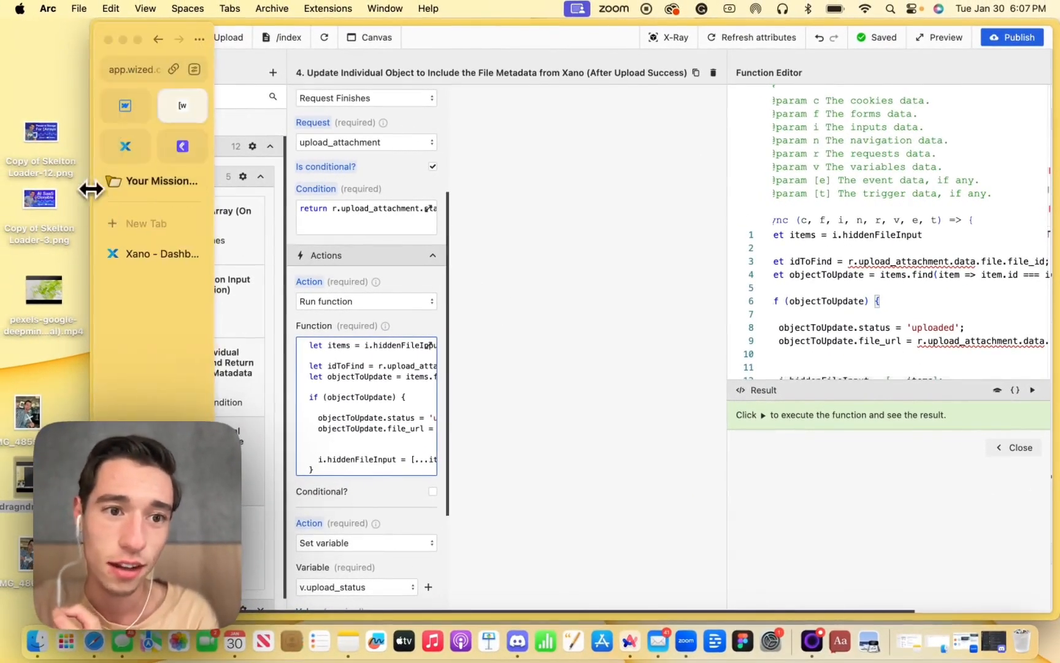
{"action": "left_click_drag", "start_coordinate": [91, 190], "coordinate": [11, 187]}
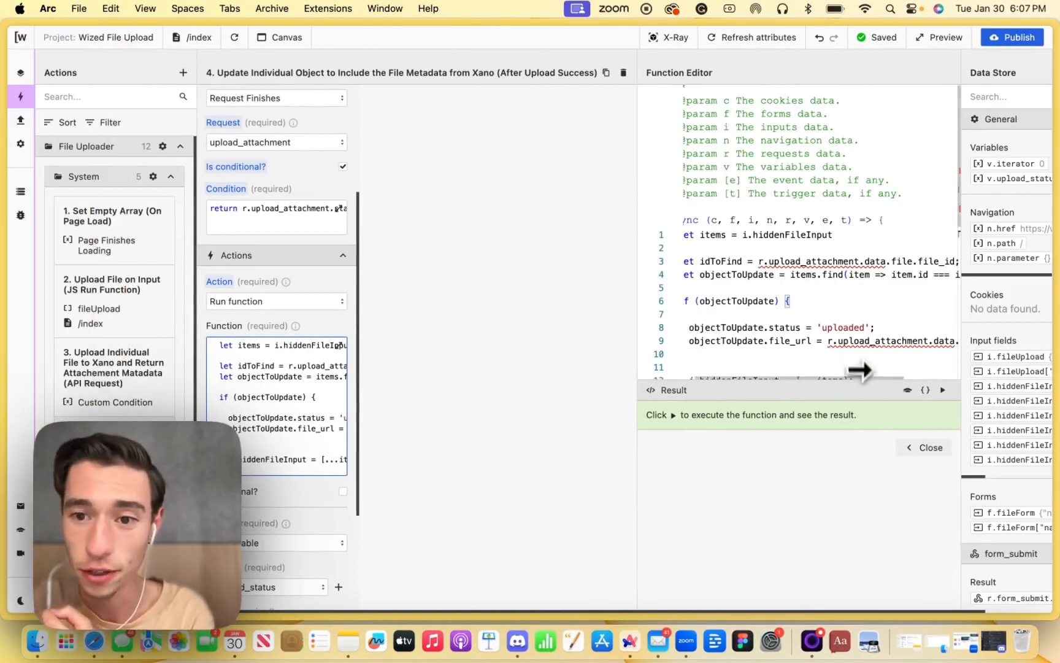
{"action": "scroll", "coordinate": [695, 276], "scroll_direction": "down", "scroll_amount": 3}
{"action": "scroll", "coordinate": [695, 276], "scroll_direction": "left", "scroll_amount": 1}
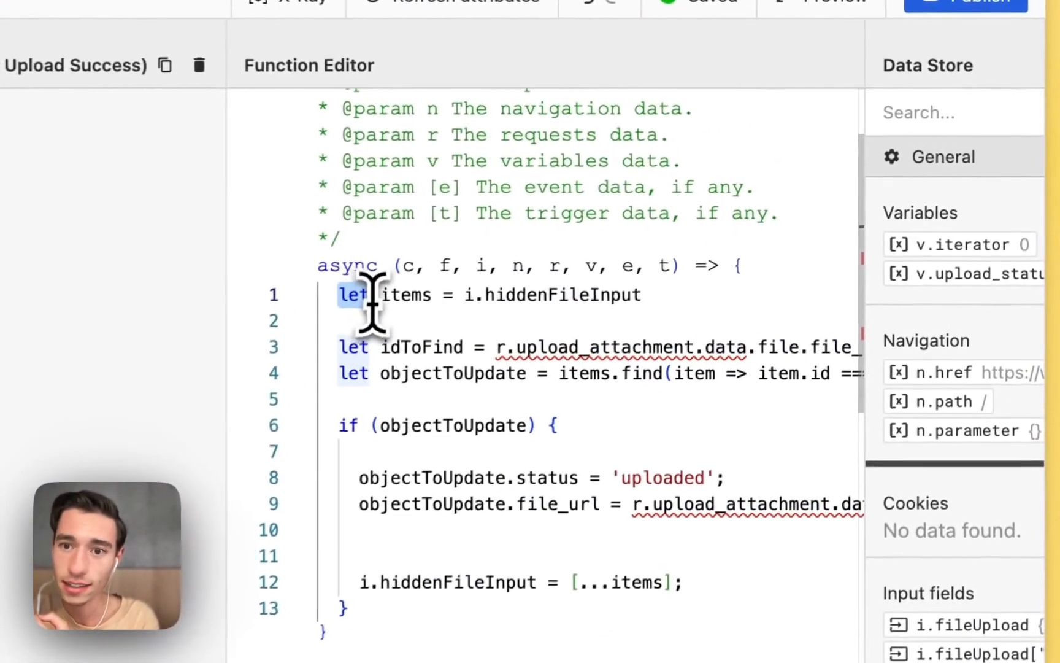
Highlight hiddenFileInput, idToFind and r.upload_attachment.data.file.file_id while reading lines 1 and 3 of the function
{"action": "left_click_drag", "start_coordinate": [715, 189], "coordinate": [739, 189]}
{"action": "left_click", "coordinate": [443, 302]}
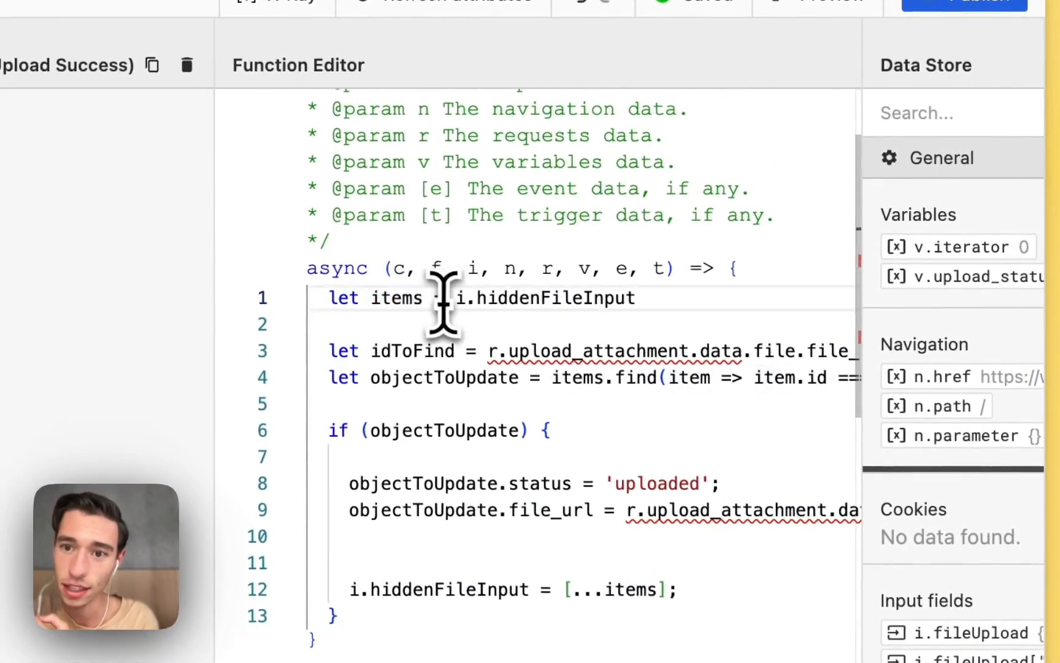
{"action": "left_click_drag", "start_coordinate": [475, 298], "coordinate": [638, 296]}
{"action": "left_click", "coordinate": [645, 295]}
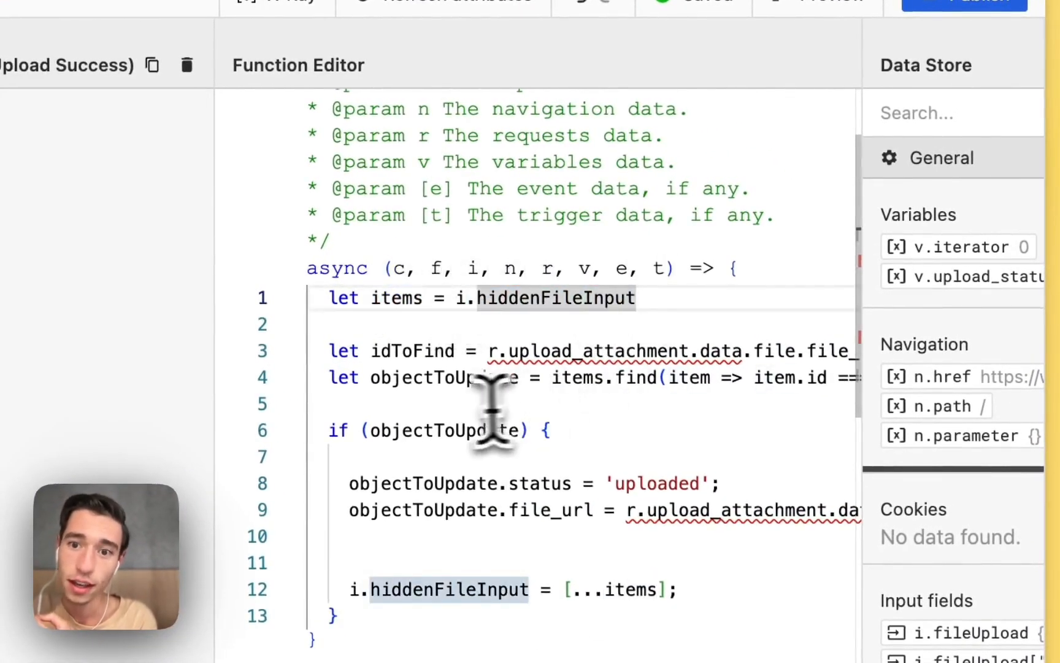
{"action": "scroll", "coordinate": [445, 401], "scroll_direction": "down", "scroll_amount": 3}
{"action": "left_click", "coordinate": [374, 254]}
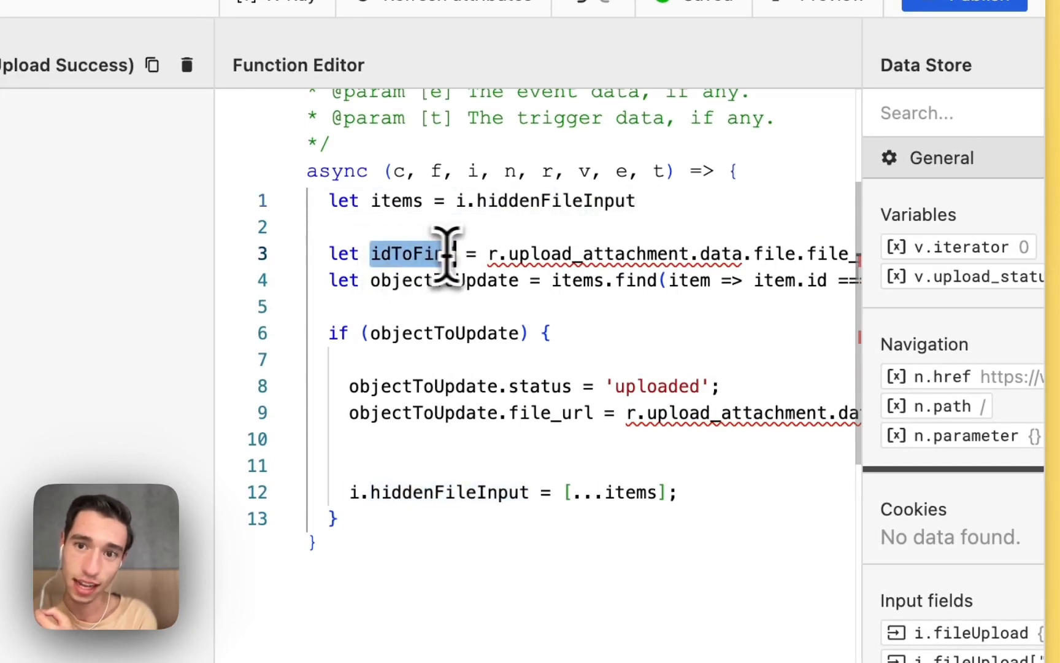
{"action": "left_click", "coordinate": [511, 303]}
{"action": "scroll", "coordinate": [521, 303], "scroll_direction": "right", "scroll_amount": 5}
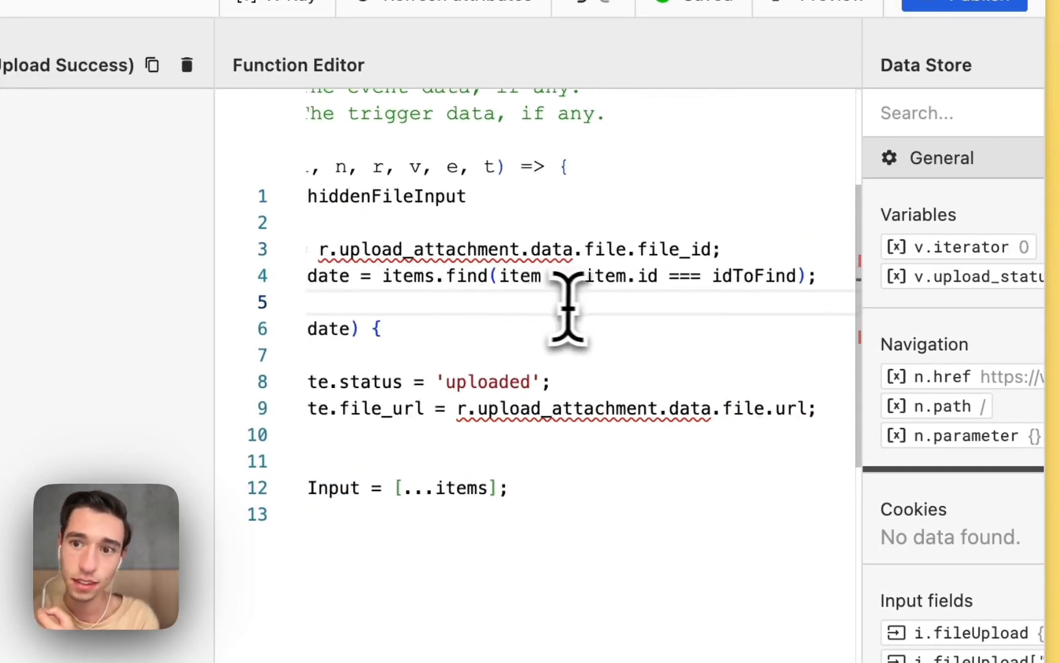
{"action": "left_click_drag", "start_coordinate": [386, 249], "coordinate": [777, 264]}
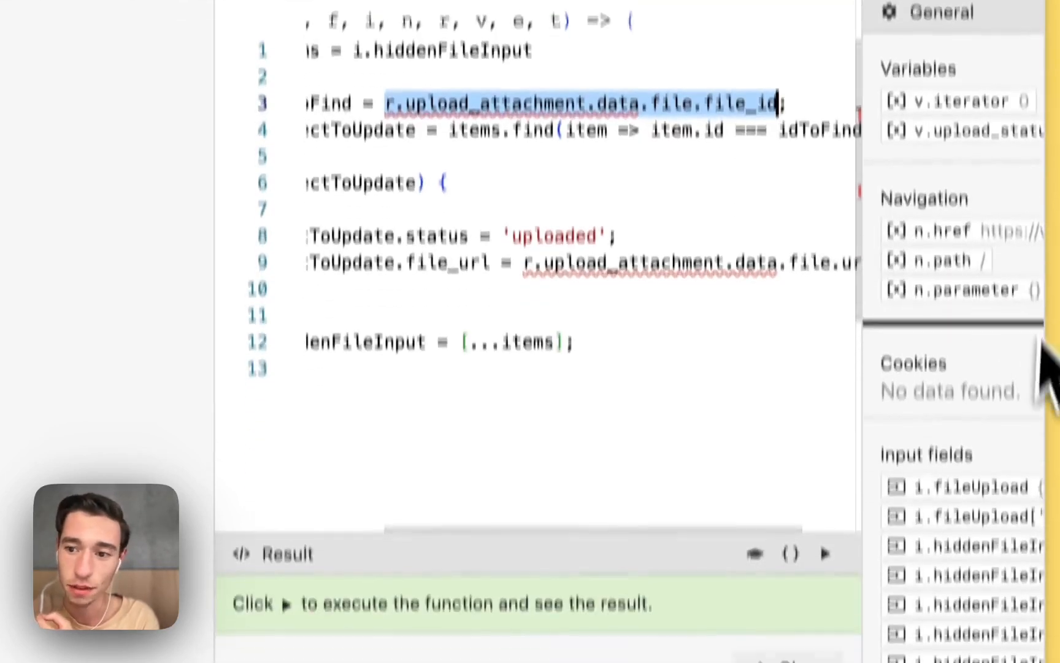
Find the file.url and file.file_id entries of the upload_attachment result in the Data Store
{"action": "scroll", "coordinate": [970, 522], "scroll_direction": "down", "scroll_amount": 5}
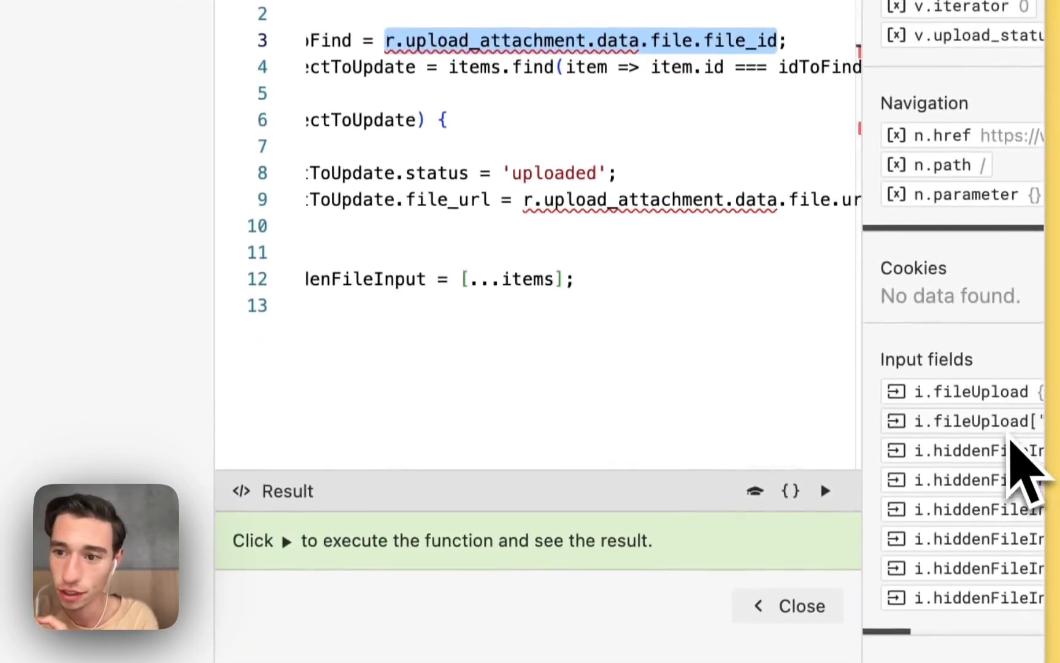
{"action": "scroll", "coordinate": [970, 466], "scroll_direction": "down", "scroll_amount": 5}
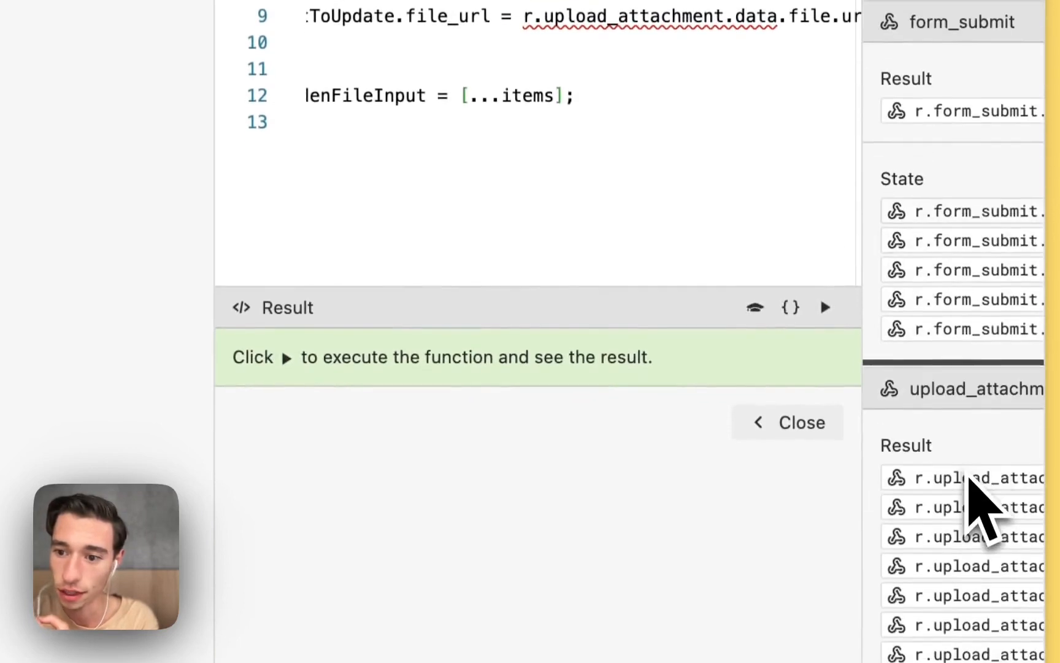
{"action": "scroll", "coordinate": [970, 485], "scroll_direction": "right", "scroll_amount": 3}
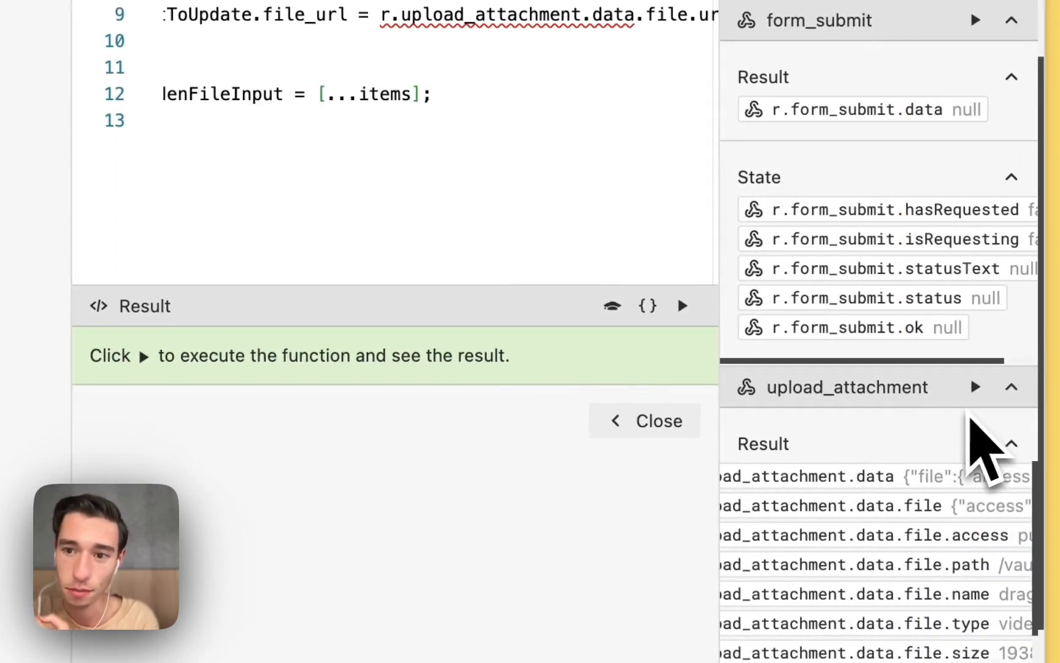
{"action": "scroll", "coordinate": [939, 490], "scroll_direction": "left", "scroll_amount": 3}
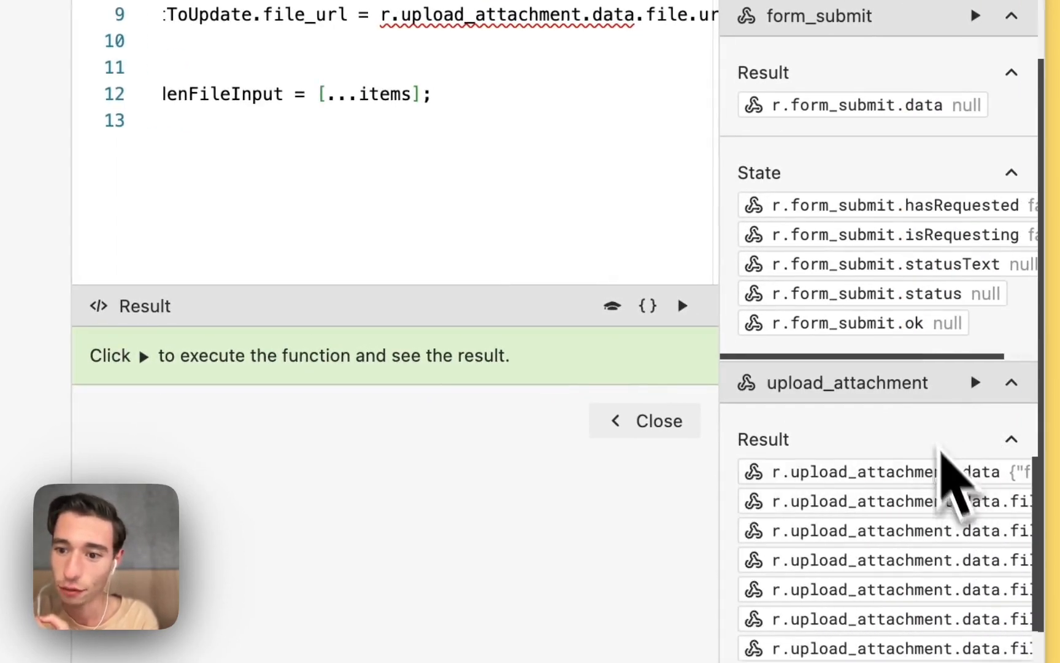
{"action": "scroll", "coordinate": [920, 424], "scroll_direction": "down", "scroll_amount": 10}
{"action": "scroll", "coordinate": [912, 402], "scroll_direction": "right", "scroll_amount": 2}
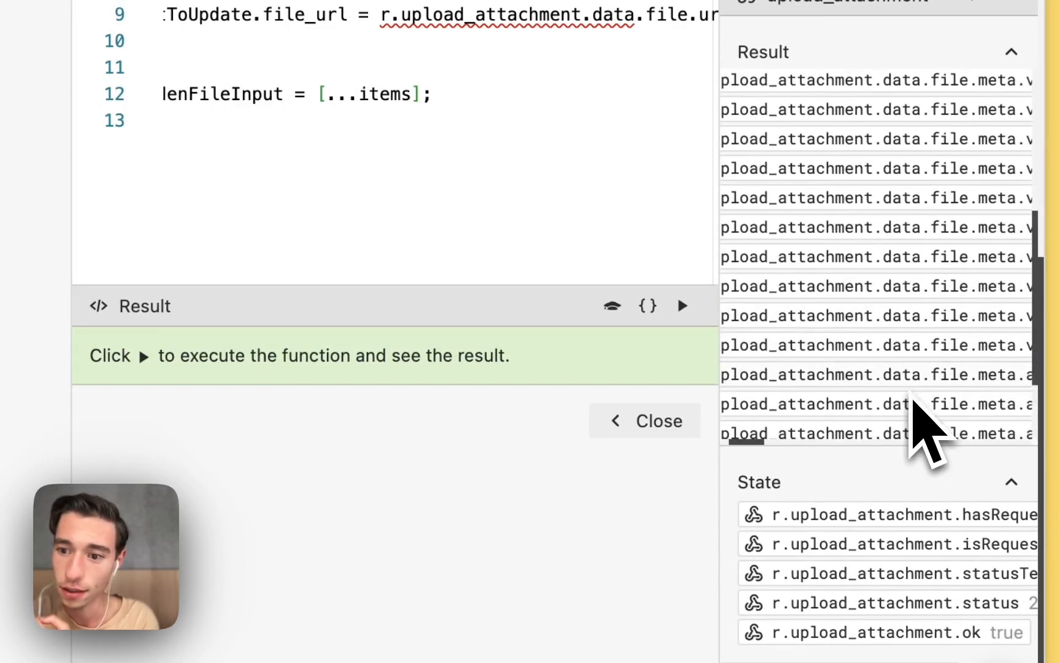
{"action": "scroll", "coordinate": [912, 400], "scroll_direction": "down", "scroll_amount": 3}
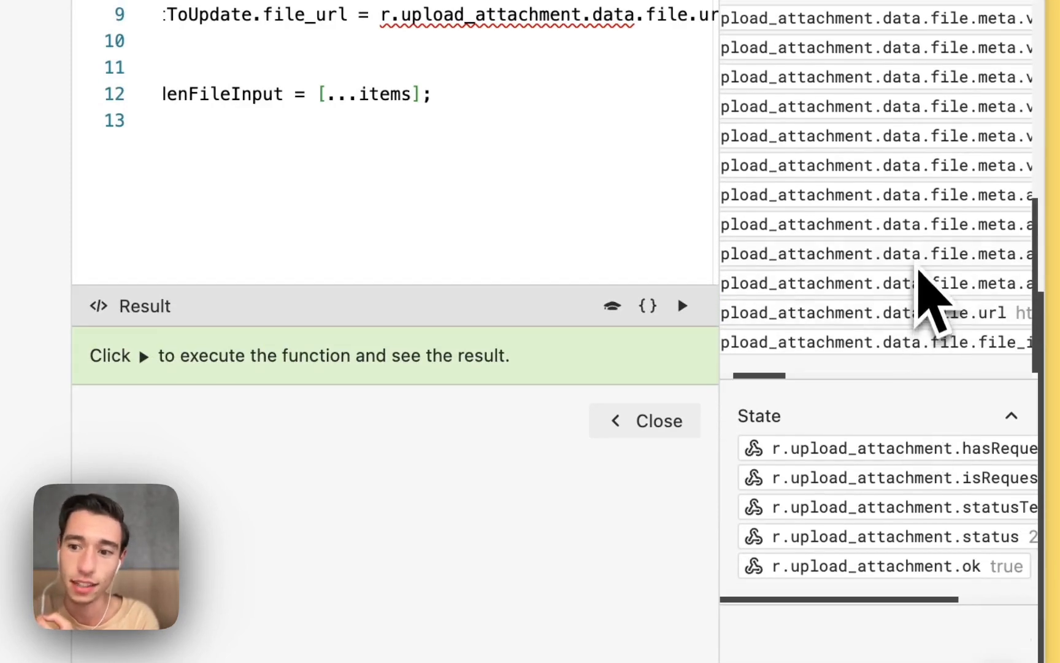
{"action": "scroll", "coordinate": [918, 270], "scroll_direction": "right", "scroll_amount": 2}
{"action": "scroll", "coordinate": [923, 292], "scroll_direction": "right", "scroll_amount": 3}
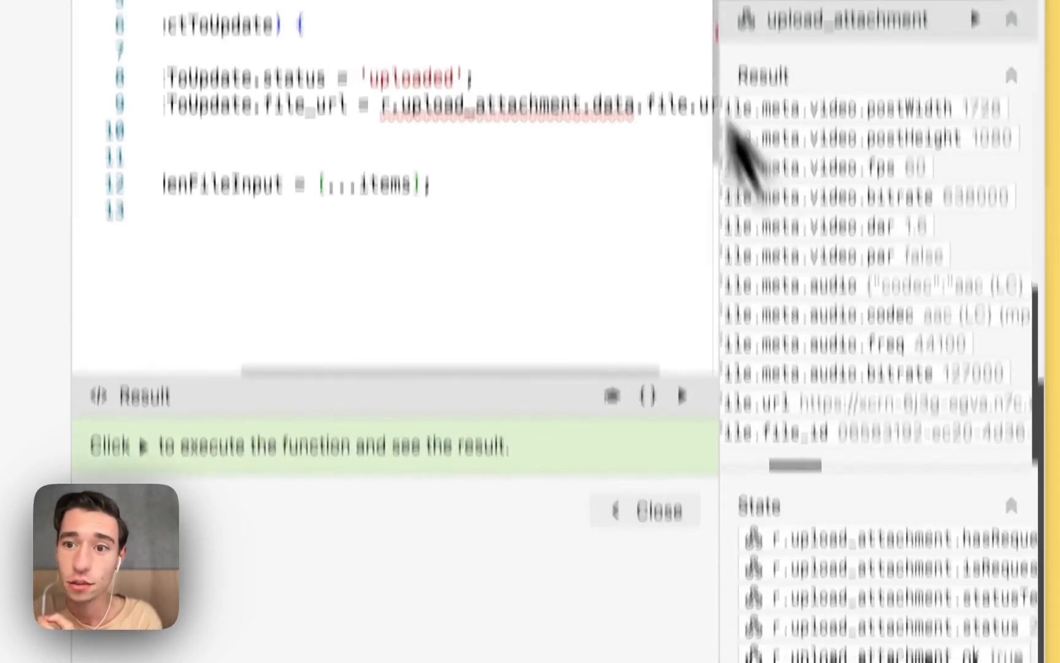
Highlight the file_id expression in line 3 and compare the returned file_id with hiddenFileInput[0].id in the Data Store
{"action": "left_click_drag", "start_coordinate": [241, 123], "coordinate": [638, 123]}
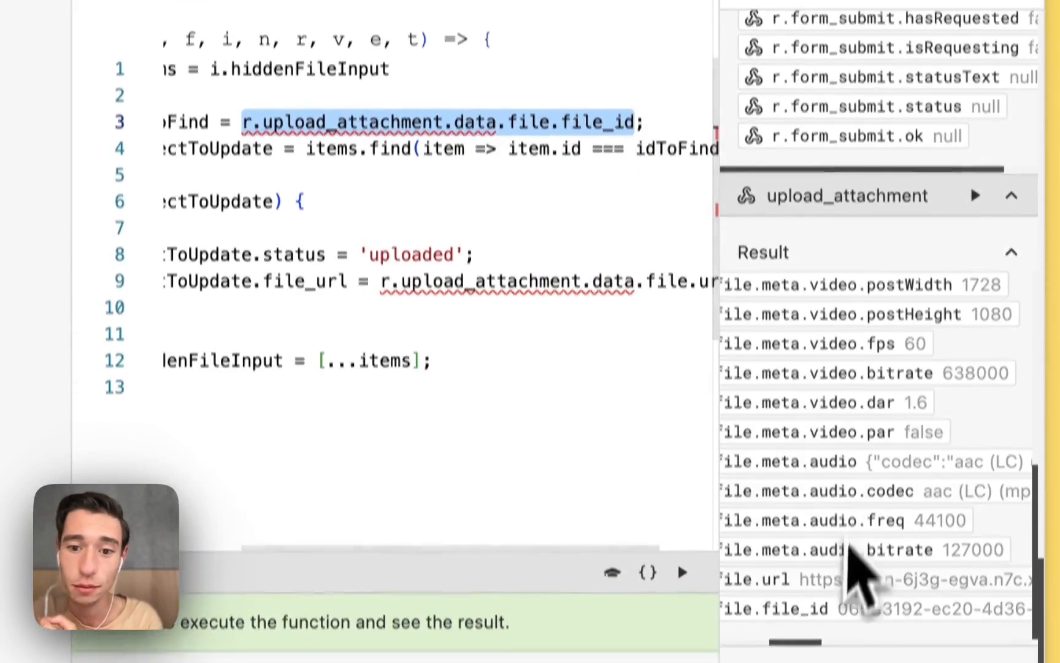
{"action": "scroll", "coordinate": [694, 398], "scroll_direction": "left", "scroll_amount": 3}
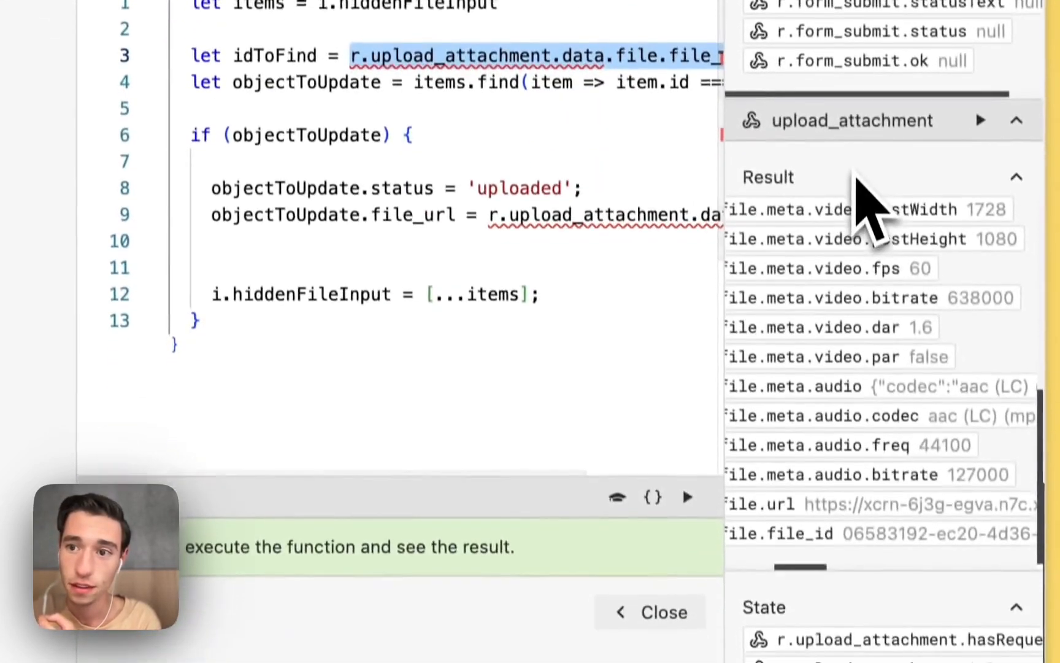
{"action": "scroll", "coordinate": [857, 174], "scroll_direction": "up", "scroll_amount": 10}
{"action": "scroll", "coordinate": [915, 289], "scroll_direction": "right", "scroll_amount": 3}
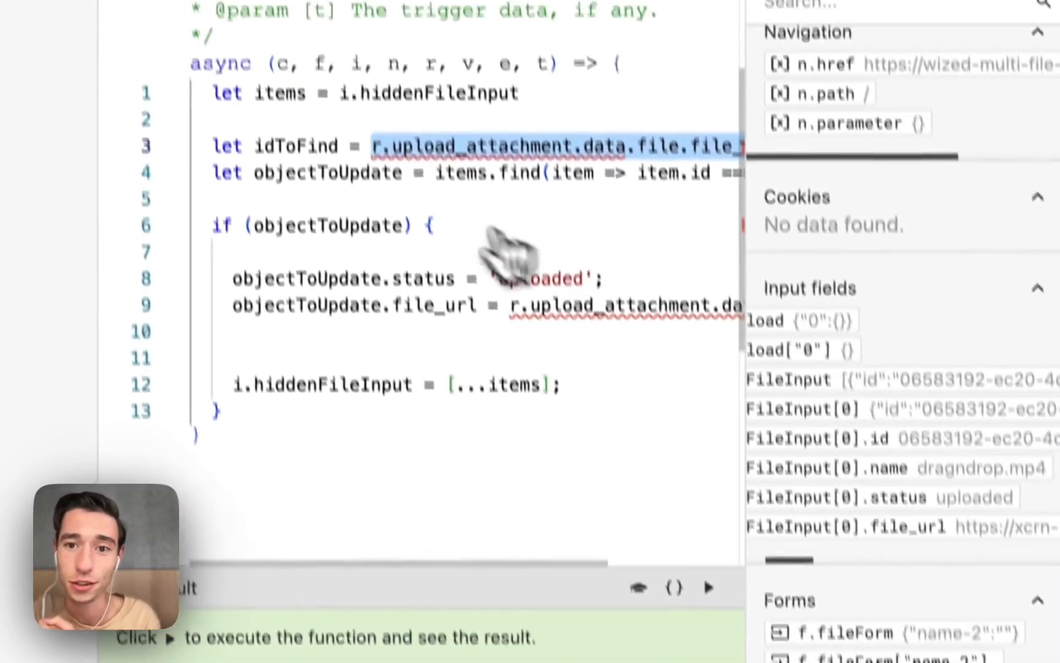
Highlight objectToUpdate, items, find and item.id in turn to examine the lookup in line 4 of the function
{"action": "left_click", "coordinate": [364, 90]}
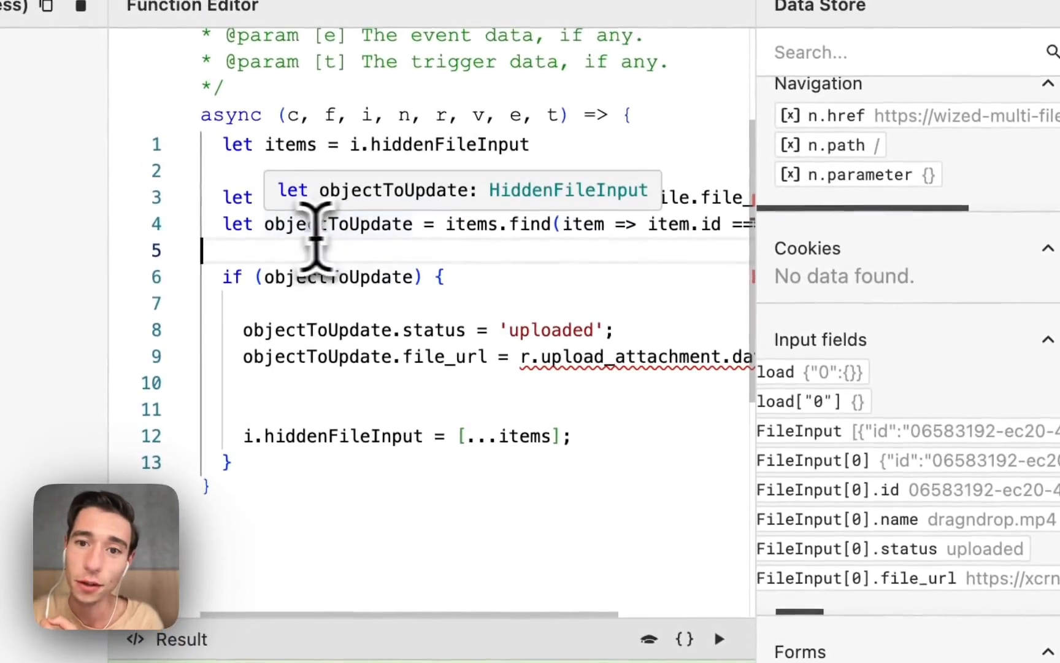
{"action": "double_click", "coordinate": [279, 224]}
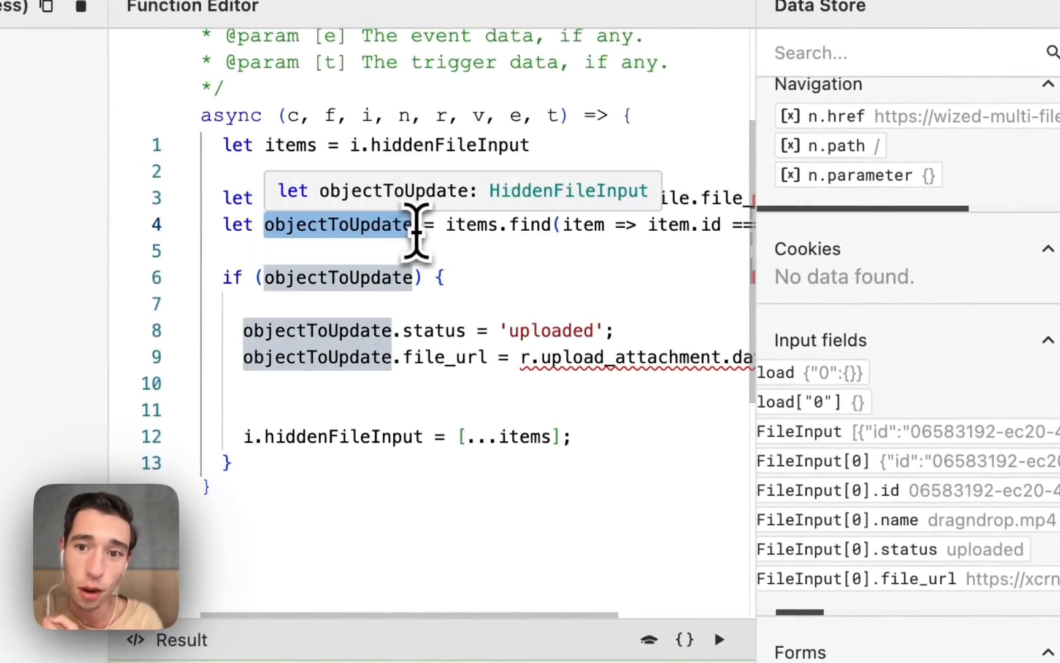
{"action": "left_click", "coordinate": [415, 257]}
{"action": "scroll", "coordinate": [466, 268], "scroll_direction": "right", "scroll_amount": 5}
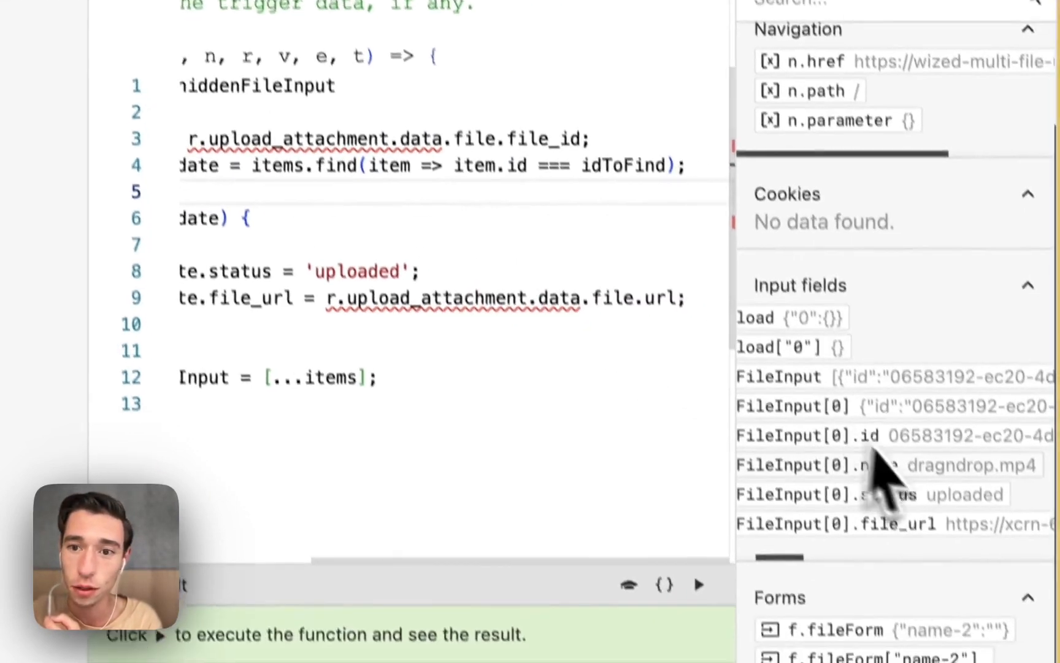
{"action": "double_click", "coordinate": [300, 165]}
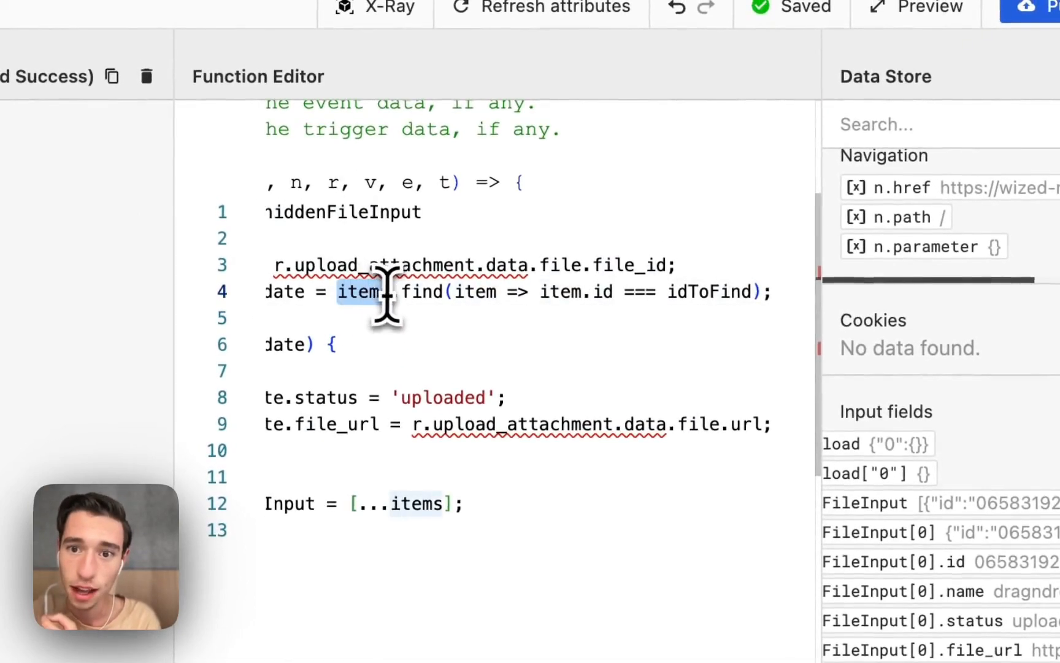
{"action": "left_click", "coordinate": [433, 293]}
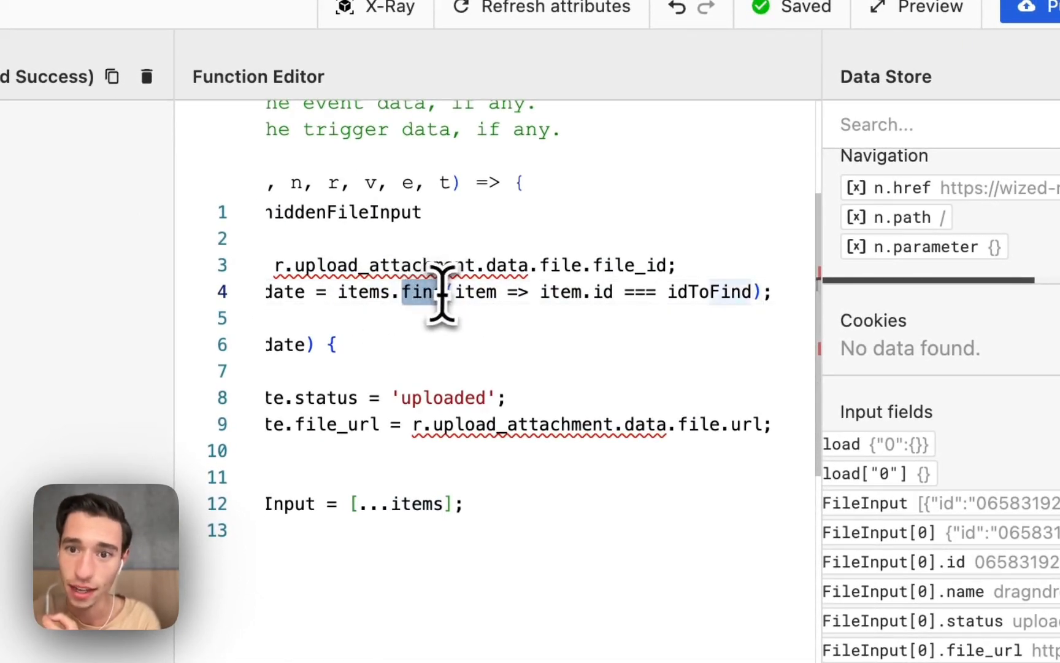
{"action": "left_click", "coordinate": [502, 341]}
{"action": "left_click", "coordinate": [601, 294]}
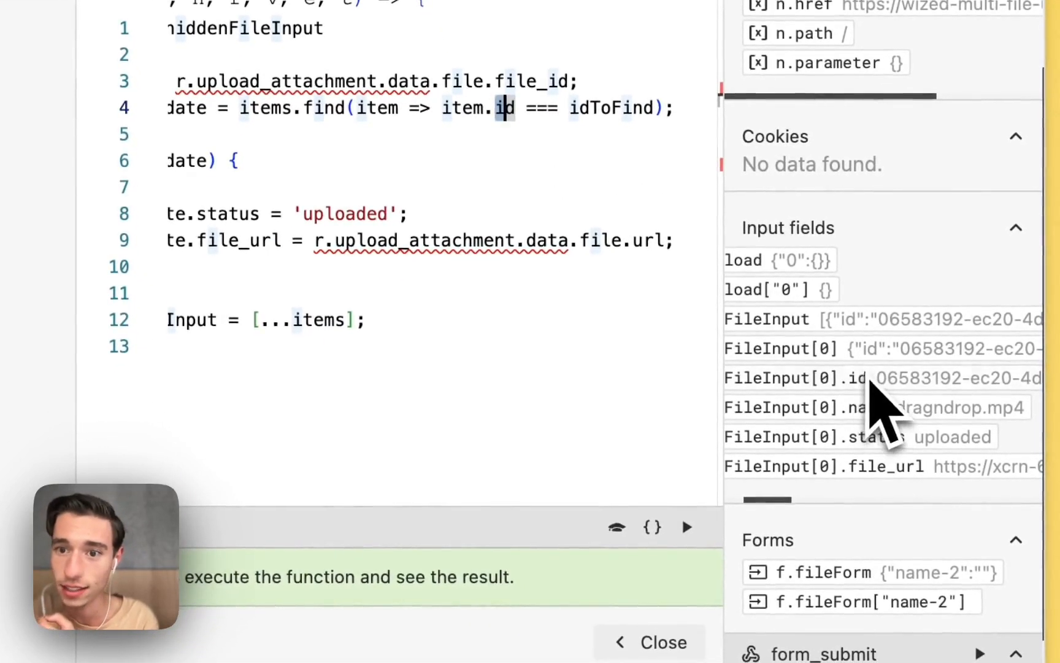
Highlight idToFind in line 4 and look up its source value in the Data Store's upload_attachment result
{"action": "left_click", "coordinate": [574, 120]}
{"action": "left_click_drag", "start_coordinate": [570, 108], "coordinate": [654, 110]}
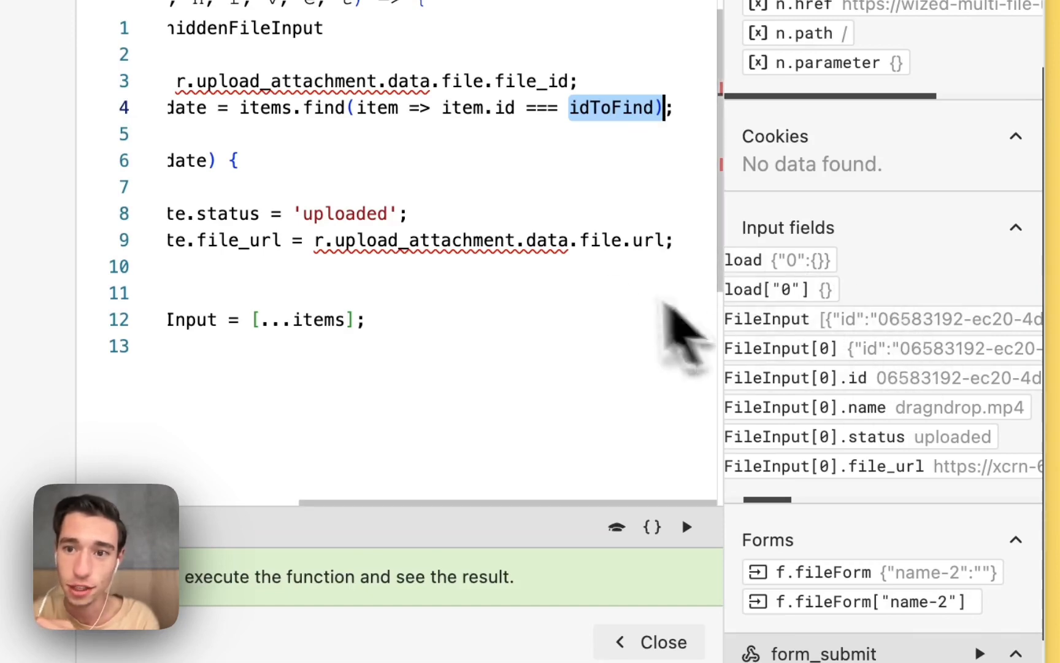
{"action": "scroll", "coordinate": [1006, 522], "scroll_direction": "down", "scroll_amount": 10}
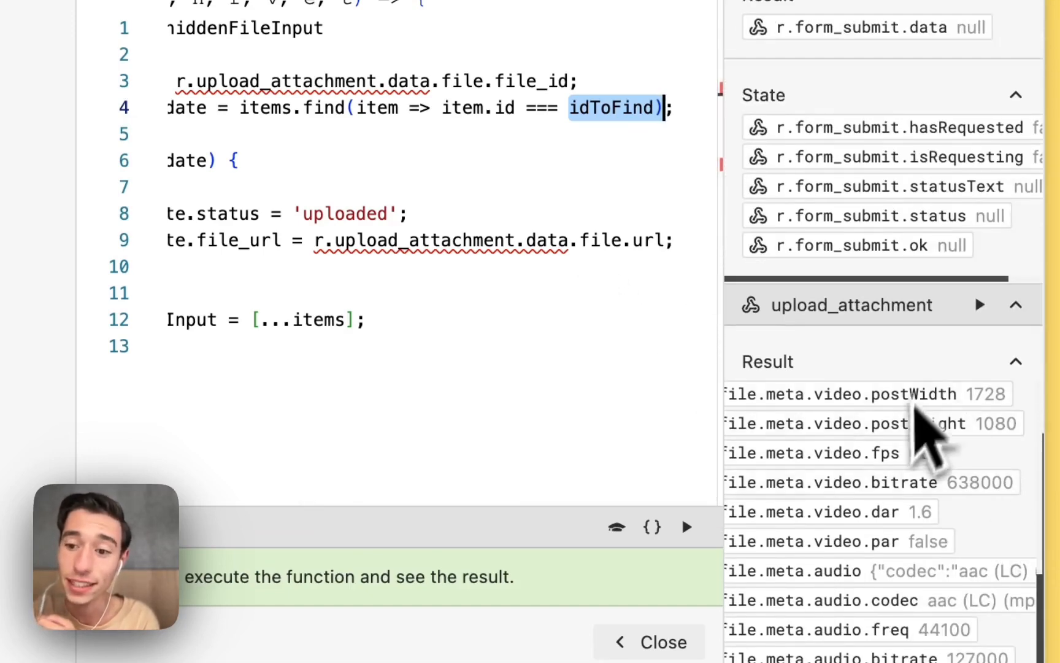
{"action": "scroll", "coordinate": [914, 410], "scroll_direction": "down", "scroll_amount": 5}
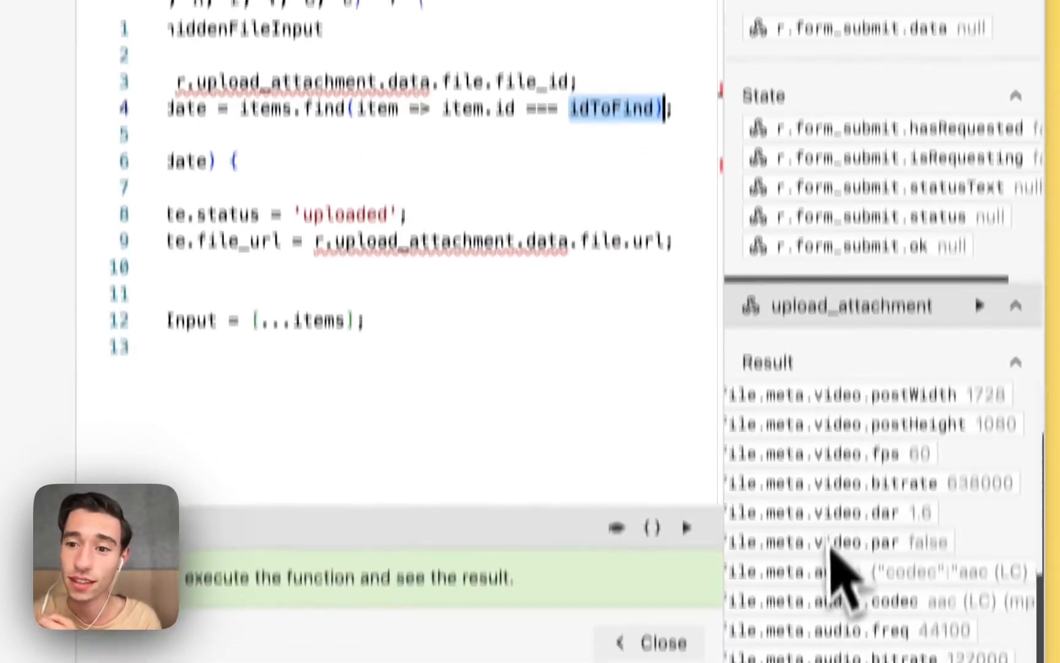
Highlight objectToUpdate in the line 6 condition, and objectToUpdate.status and the value 'uploaded' in line 8
{"action": "scroll", "coordinate": [824, 387], "scroll_direction": "down", "scroll_amount": 2}
{"action": "scroll", "coordinate": [500, 254], "scroll_direction": "left", "scroll_amount": 3}
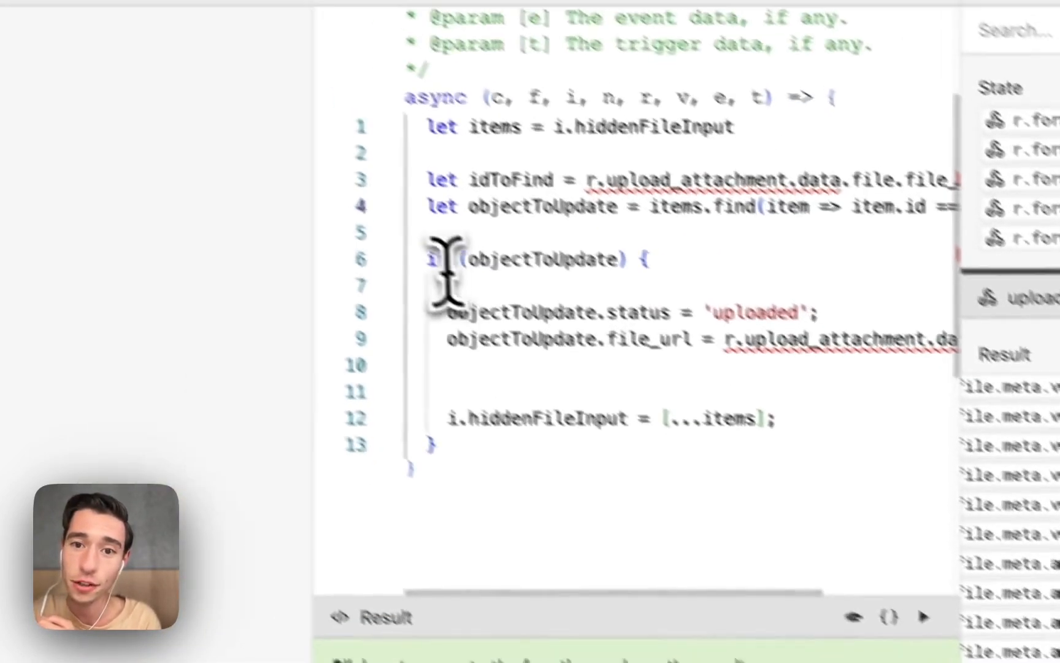
{"action": "left_click", "coordinate": [191, 98]}
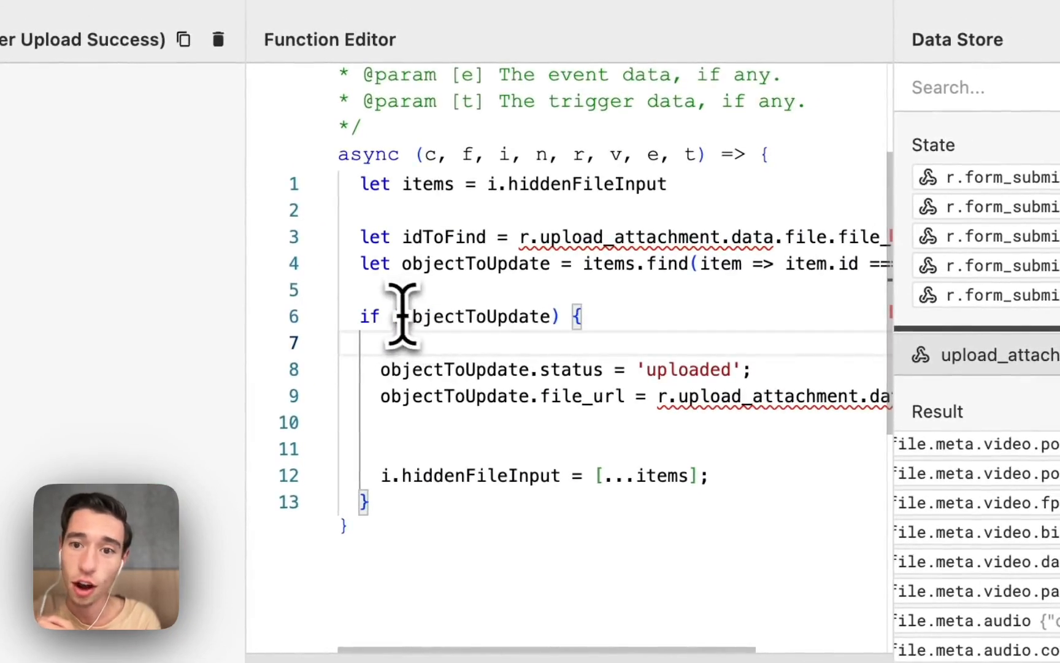
{"action": "left_click_drag", "start_coordinate": [412, 310], "coordinate": [553, 309]}
{"action": "left_click", "coordinate": [605, 476]}
{"action": "scroll", "coordinate": [572, 485], "scroll_direction": "down", "scroll_amount": 2}
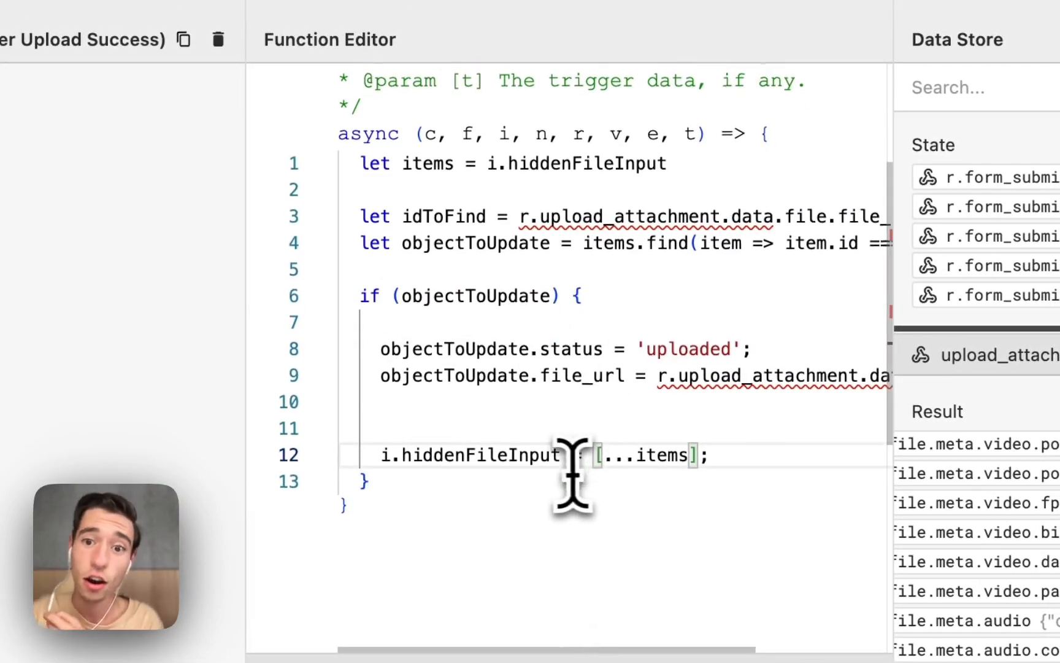
{"action": "left_click_drag", "start_coordinate": [375, 310], "coordinate": [531, 310]}
{"action": "left_click_drag", "start_coordinate": [637, 308], "coordinate": [750, 310]}
Highlight i.hiddenFileInput in line 1 and inspect the type of items in line 4
{"action": "scroll", "coordinate": [748, 319], "scroll_direction": "up", "scroll_amount": 4}
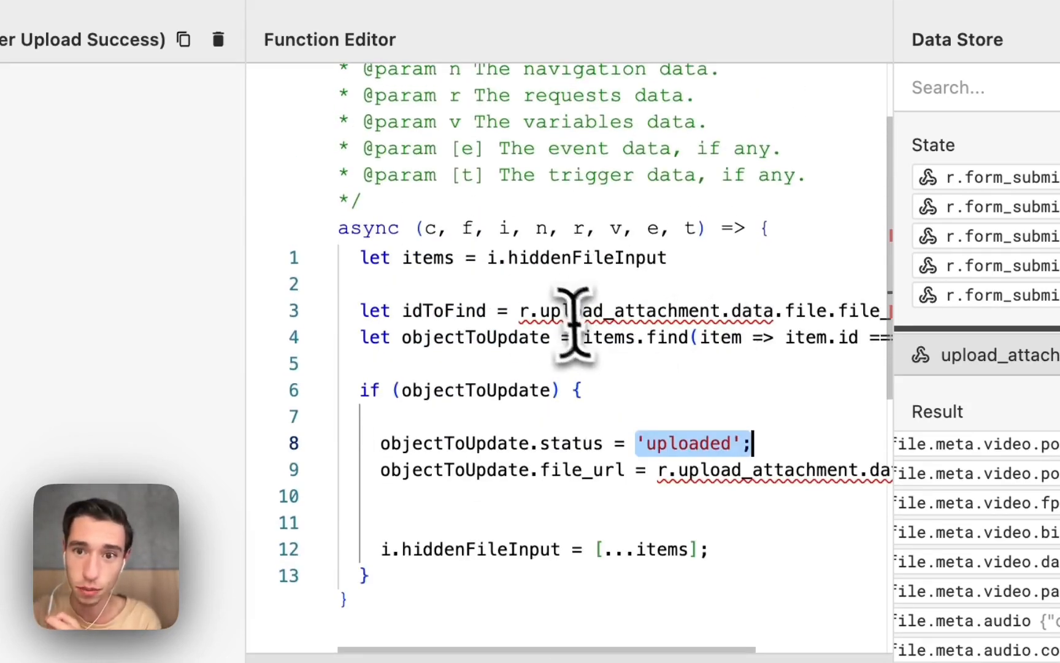
{"action": "left_click_drag", "start_coordinate": [489, 258], "coordinate": [669, 258]}
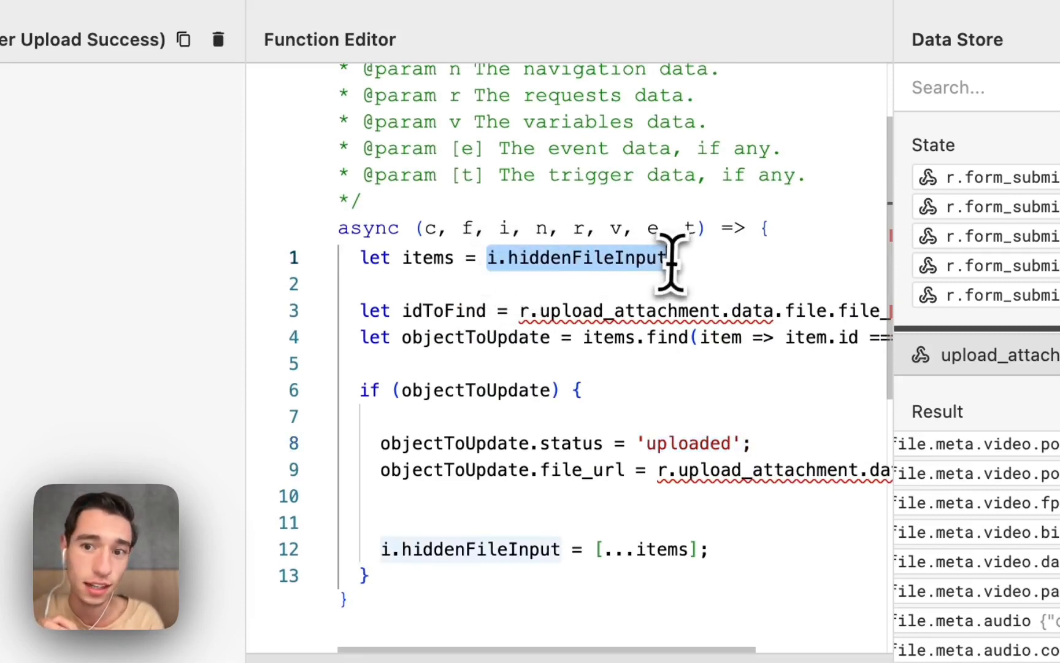
{"action": "scroll", "coordinate": [717, 362], "scroll_direction": "down", "scroll_amount": 4}
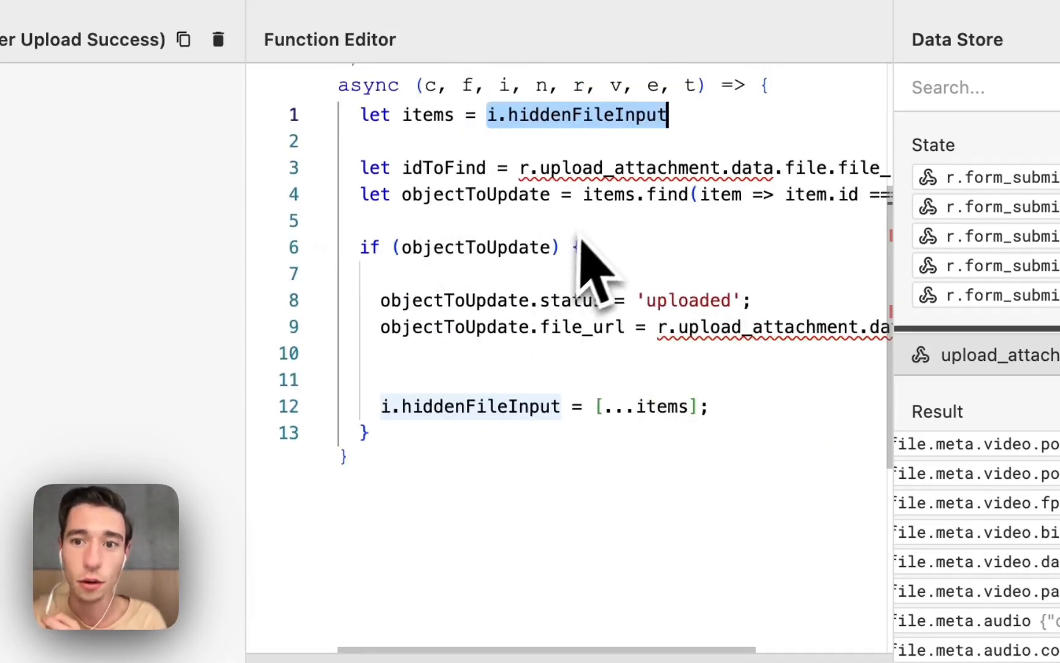
{"action": "mouse_move", "coordinate": [588, 206]}
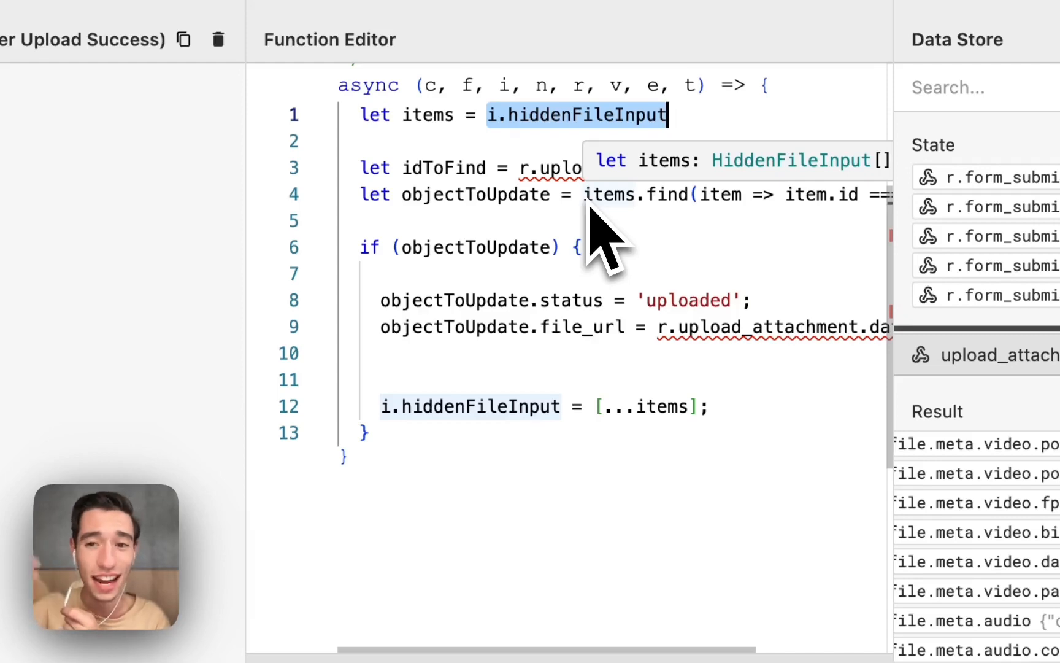
{"action": "mouse_move", "coordinate": [677, 428]}
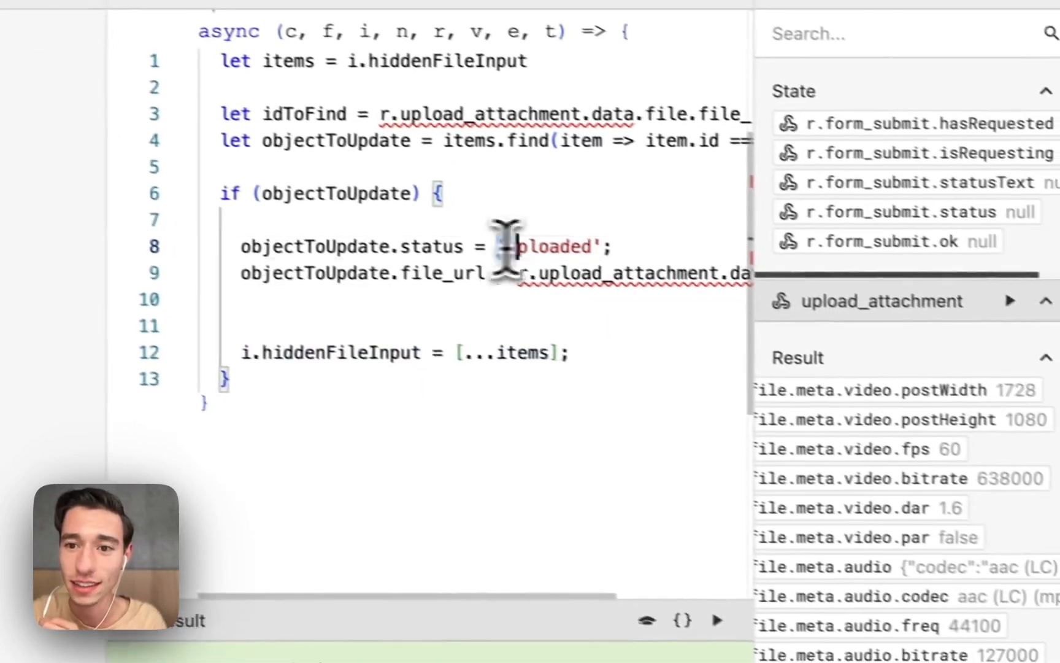
Highlight 'uploaded' in line 8 and r.upload_attachment.data.file.url in line 9, and locate file.url in the Data Store's upload_attachment result
{"action": "left_click_drag", "start_coordinate": [638, 300], "coordinate": [736, 300]}
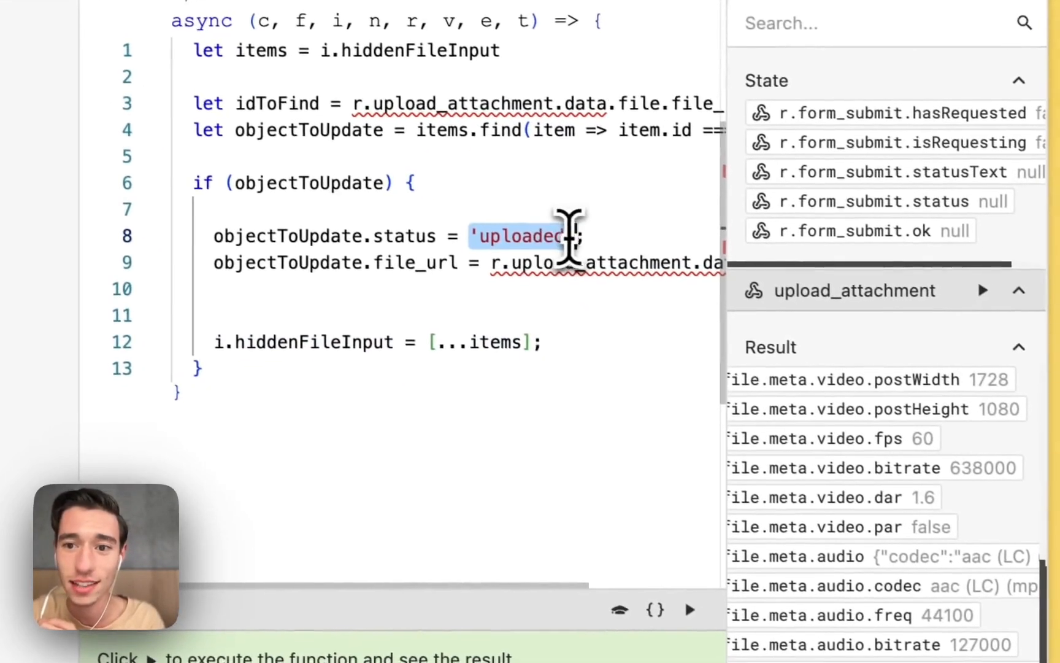
{"action": "left_click", "coordinate": [541, 356]}
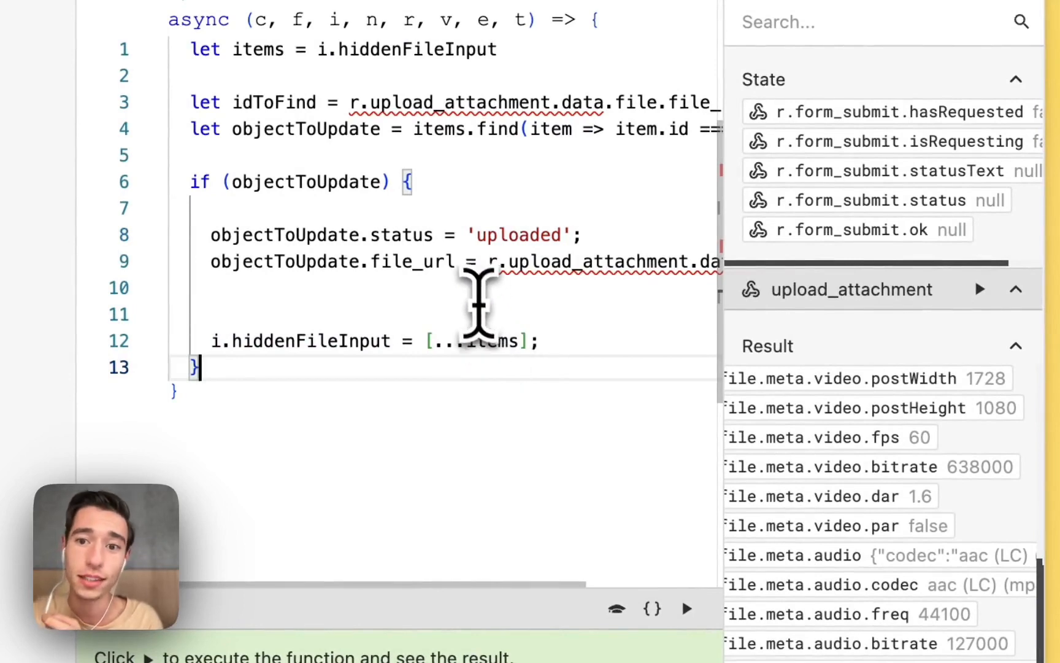
{"action": "left_click_drag", "start_coordinate": [477, 270], "coordinate": [810, 267]}
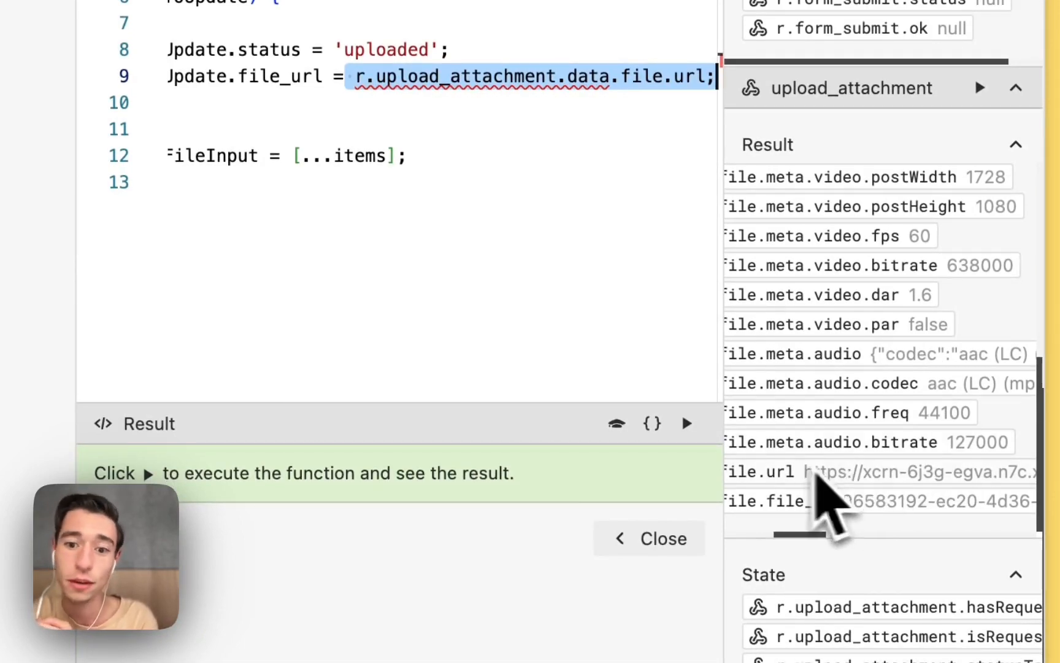
Highlight the i.hiddenFileInput = [...items] assignment in line 12 and close the function
{"action": "scroll", "coordinate": [542, 272], "scroll_direction": "left", "scroll_amount": 5}
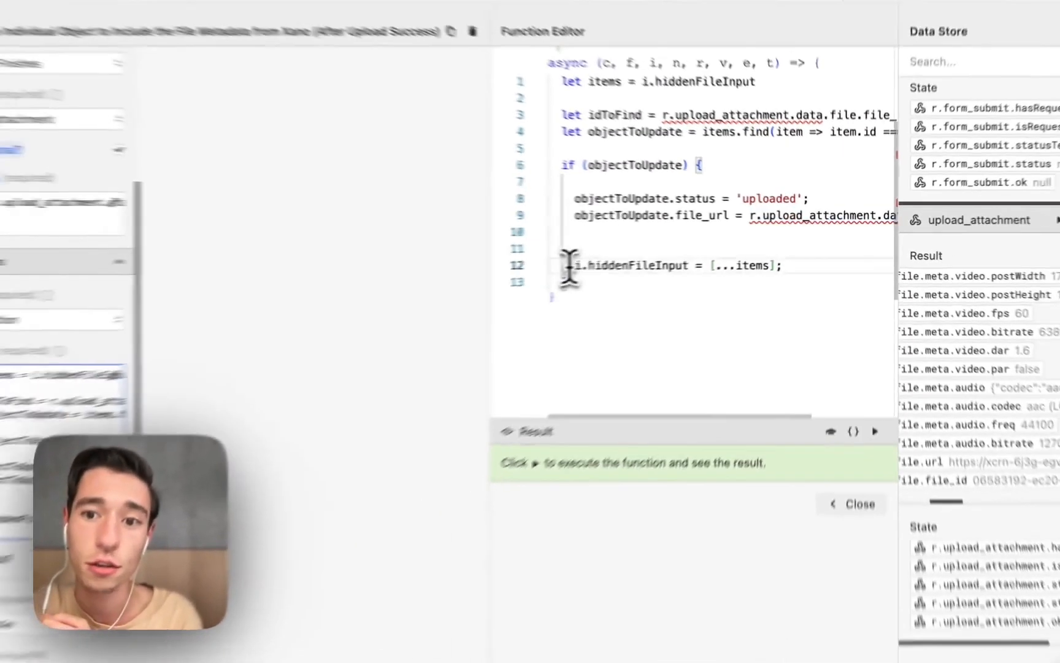
{"action": "left_click_drag", "start_coordinate": [569, 265], "coordinate": [791, 265]}
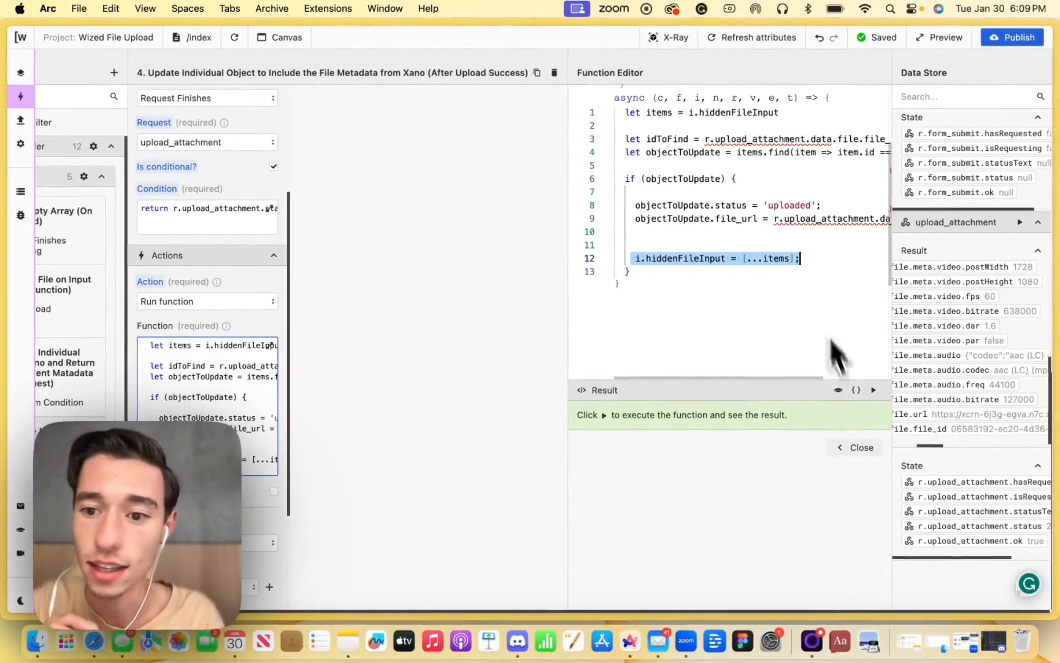
{"action": "left_click", "coordinate": [861, 451]}
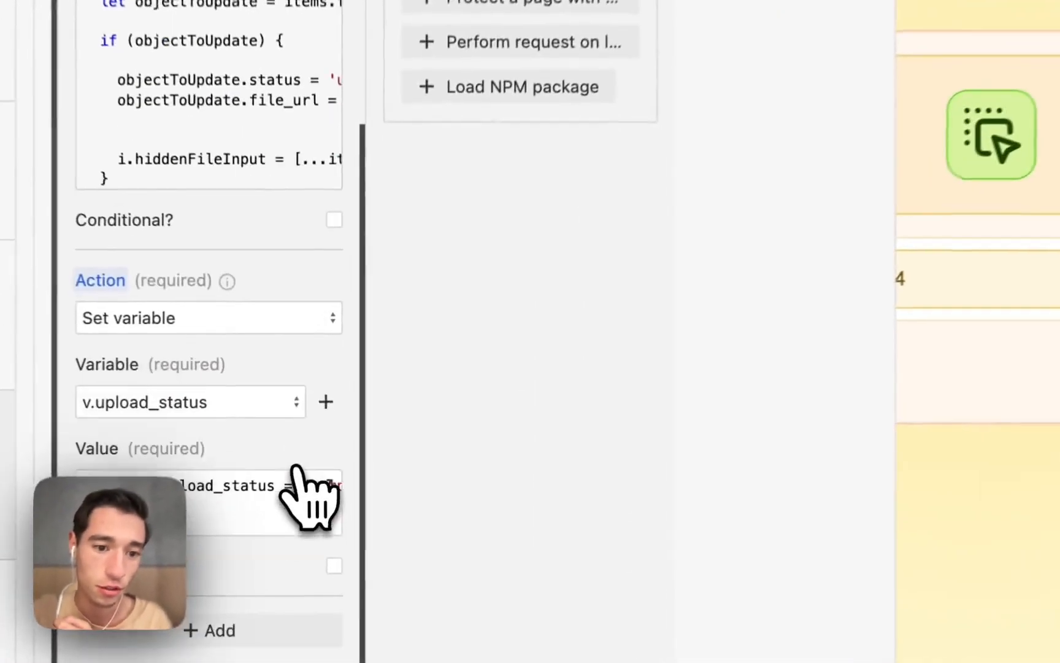
Review the value function of the Set variable action for v.upload_status, then close the function and action 4
{"action": "left_click", "coordinate": [319, 479]}
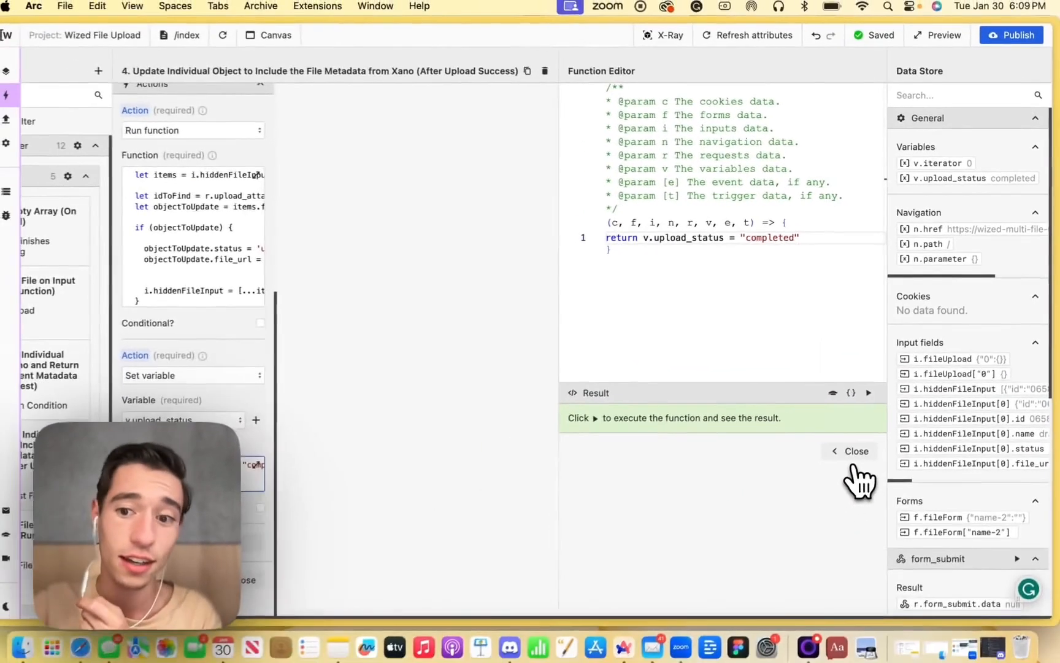
{"action": "left_click", "coordinate": [857, 450]}
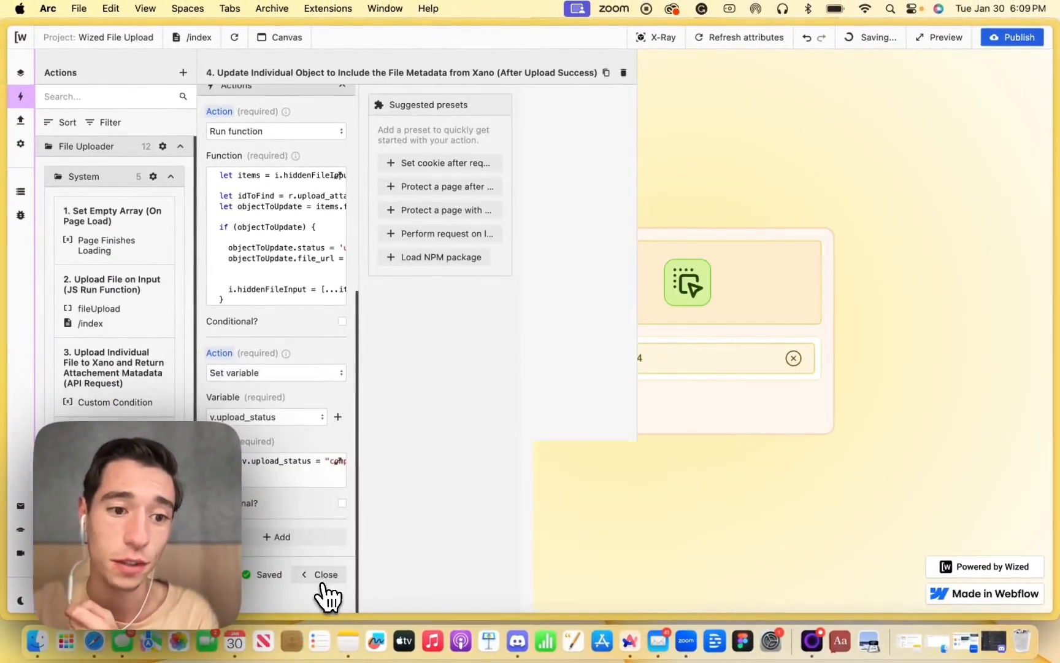
{"action": "left_click", "coordinate": [322, 582]}
Open action "5. Delete File From Array (JS Run Function)" and bring up its click-event function in the Function Editor
{"action": "scroll", "coordinate": [115, 470], "scroll_direction": "down", "scroll_amount": 2}
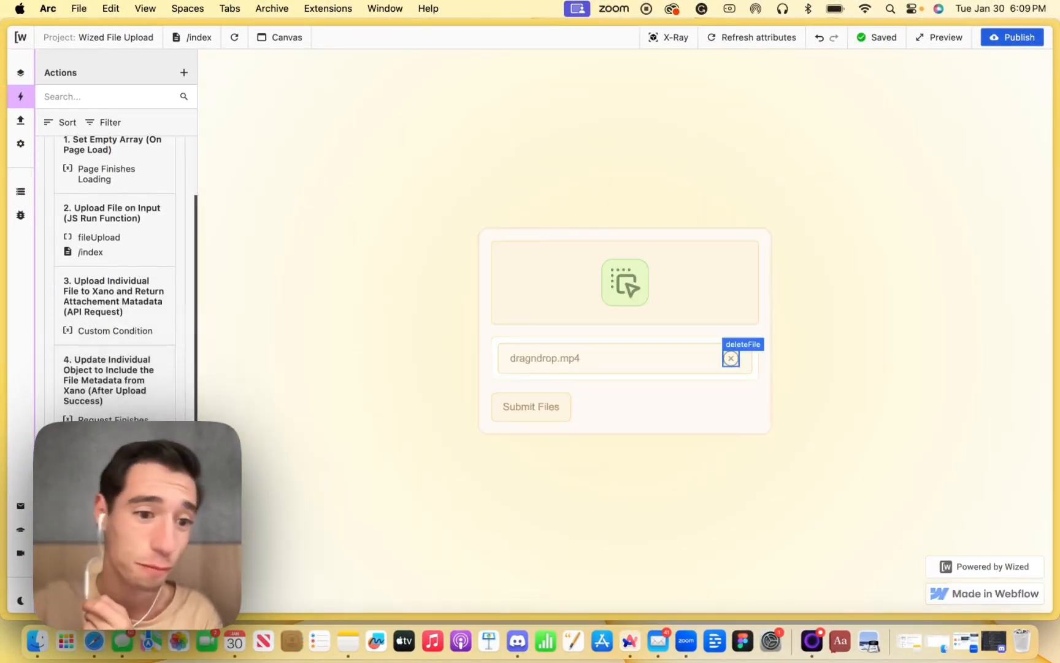
{"action": "left_click", "coordinate": [114, 469]}
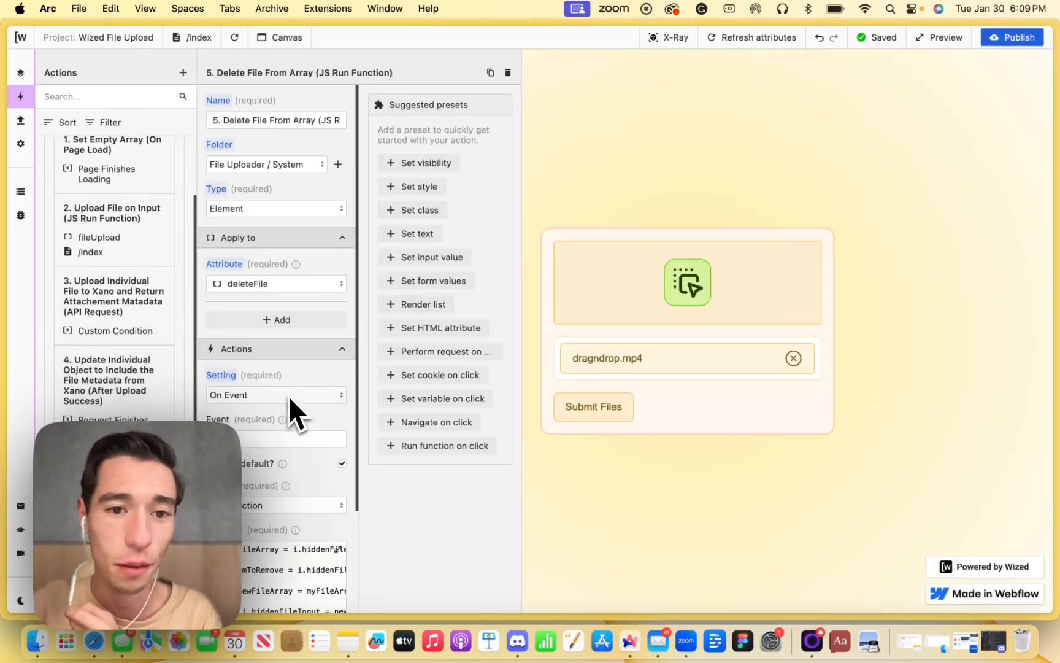
{"action": "scroll", "coordinate": [306, 417], "scroll_direction": "down", "scroll_amount": 3}
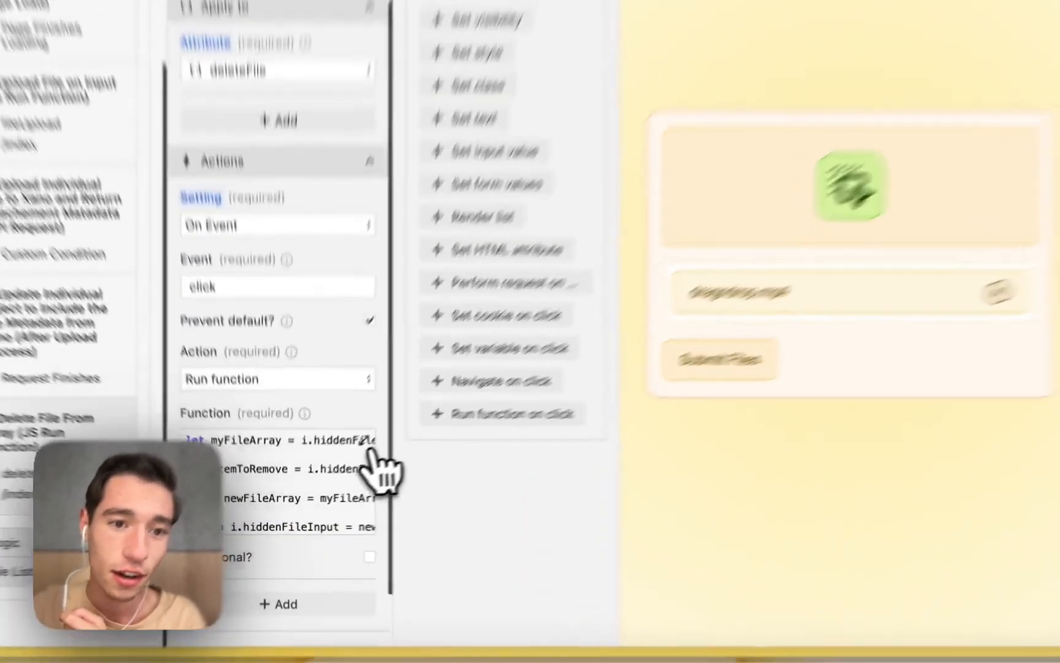
{"action": "left_click", "coordinate": [345, 486]}
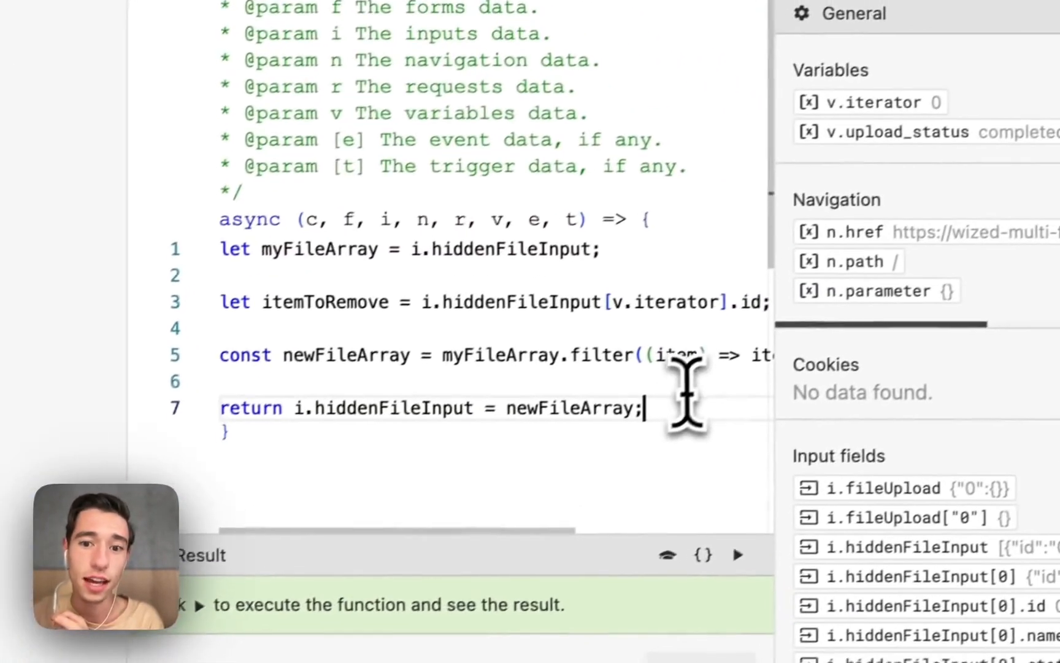
Highlight the whole delete function, myFileArray in line 1 and the itemToRemove expression in line 3, then close the function
{"action": "left_click_drag", "start_coordinate": [686, 393], "coordinate": [218, 201]}
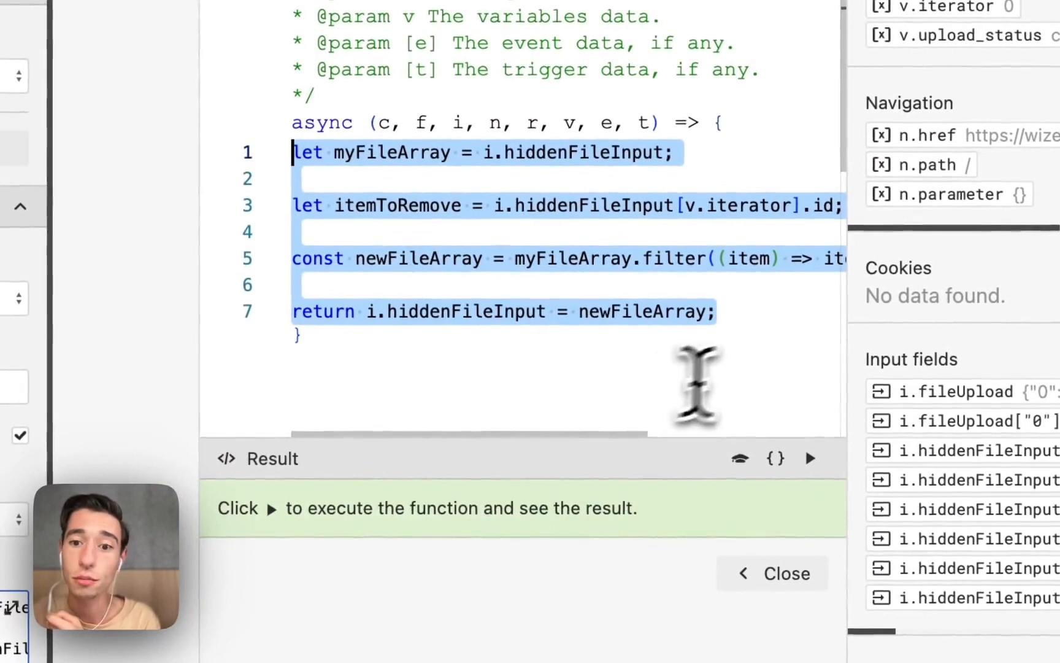
{"action": "left_click", "coordinate": [767, 313]}
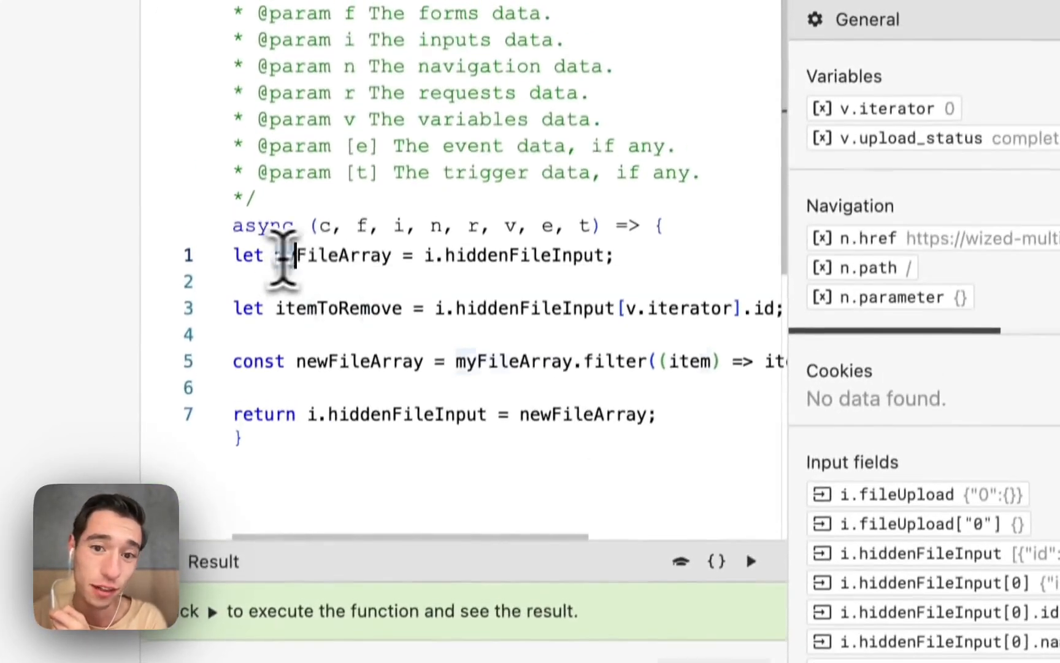
{"action": "left_click_drag", "start_coordinate": [283, 115], "coordinate": [405, 117]}
{"action": "left_click", "coordinate": [533, 379]}
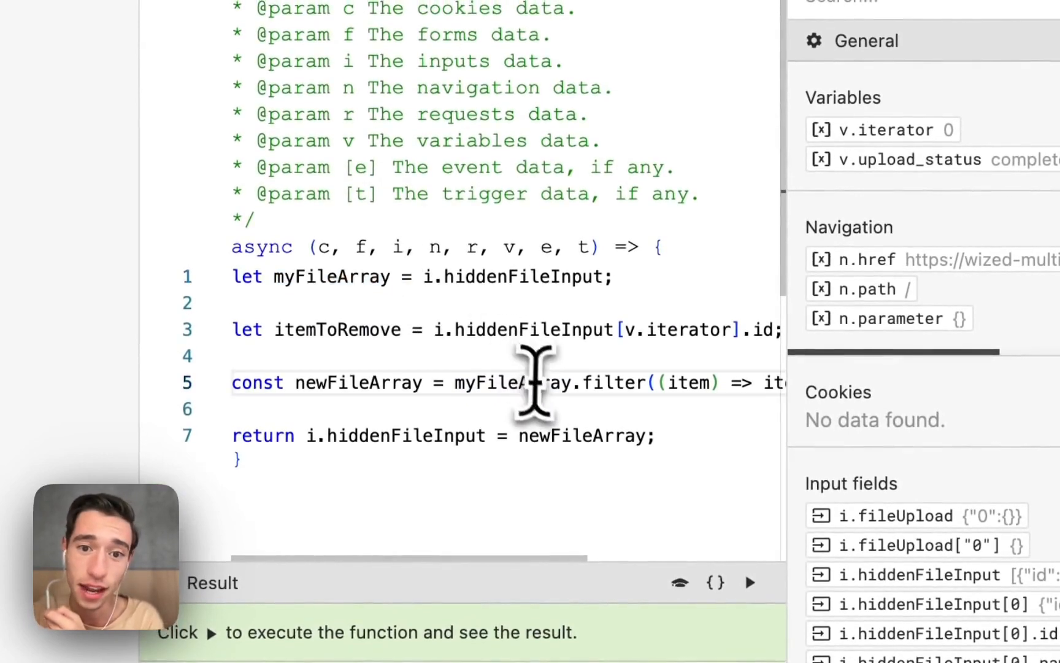
{"action": "left_click_drag", "start_coordinate": [274, 327], "coordinate": [614, 330]}
{"action": "left_click", "coordinate": [578, 346]}
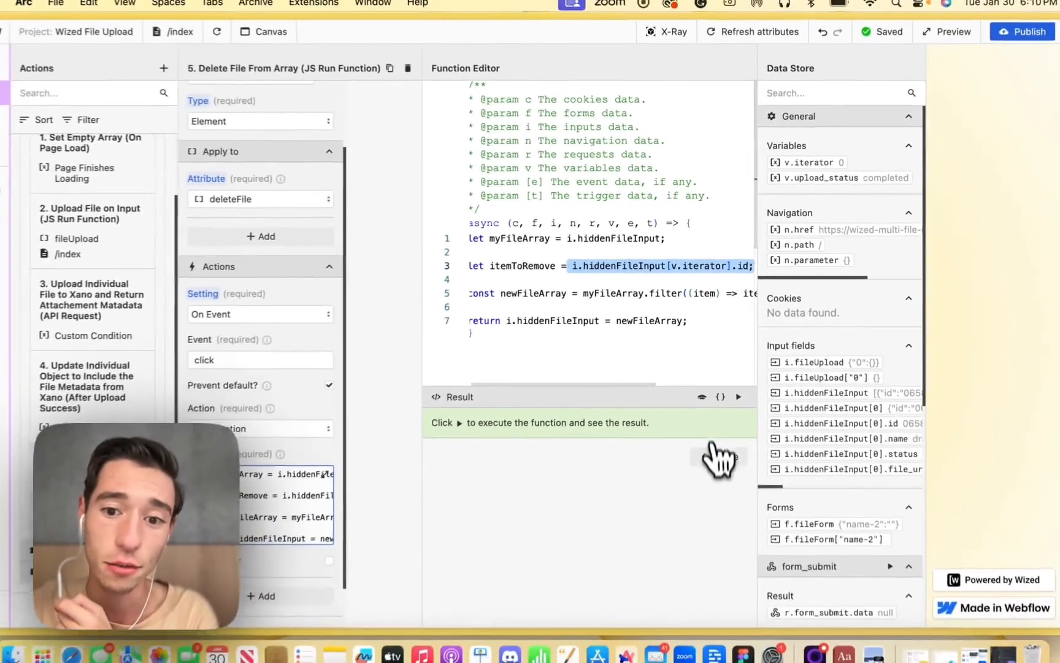
{"action": "left_click", "coordinate": [721, 454]}
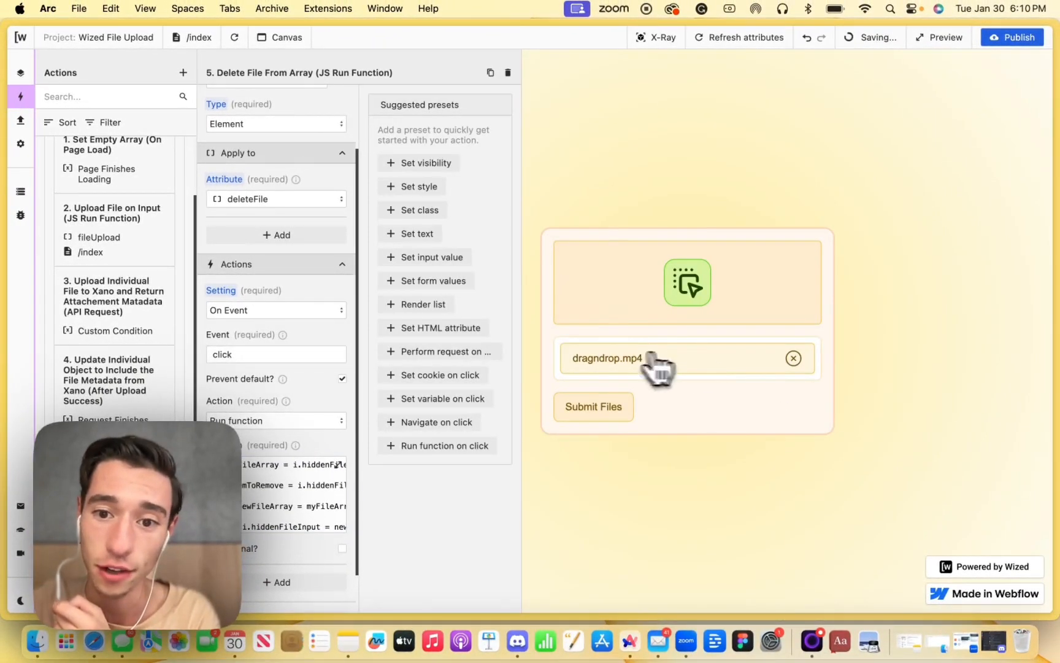
Reopen the delete function and examine the hiddenFileInput[0] id, name, status and file_url values in the Data Store
{"action": "left_click", "coordinate": [339, 463]}
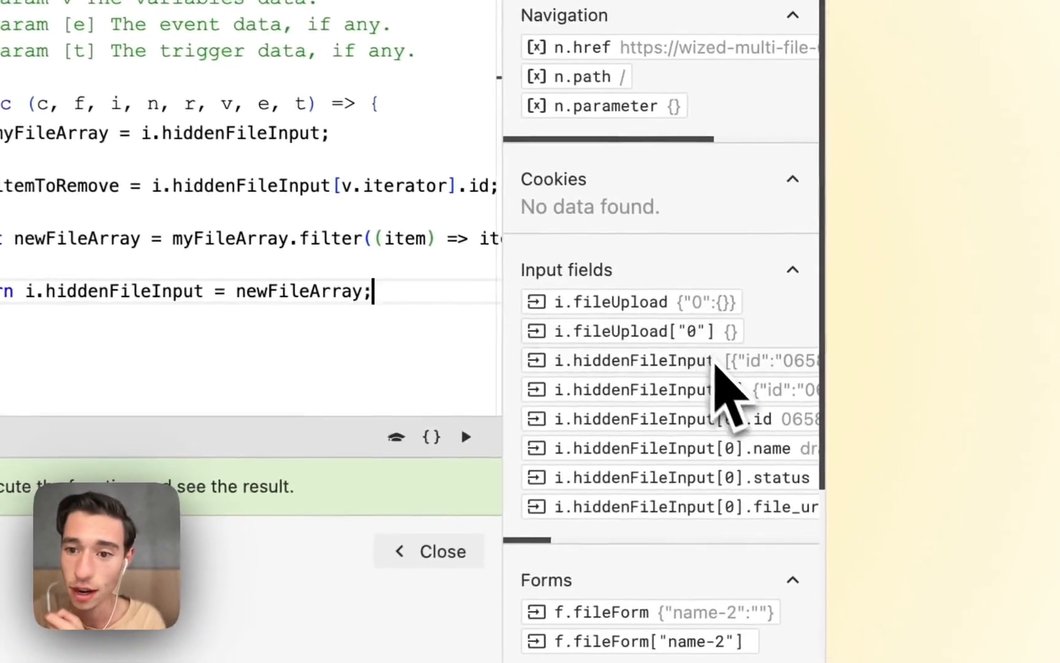
{"action": "scroll", "coordinate": [687, 445], "scroll_direction": "right", "scroll_amount": 4}
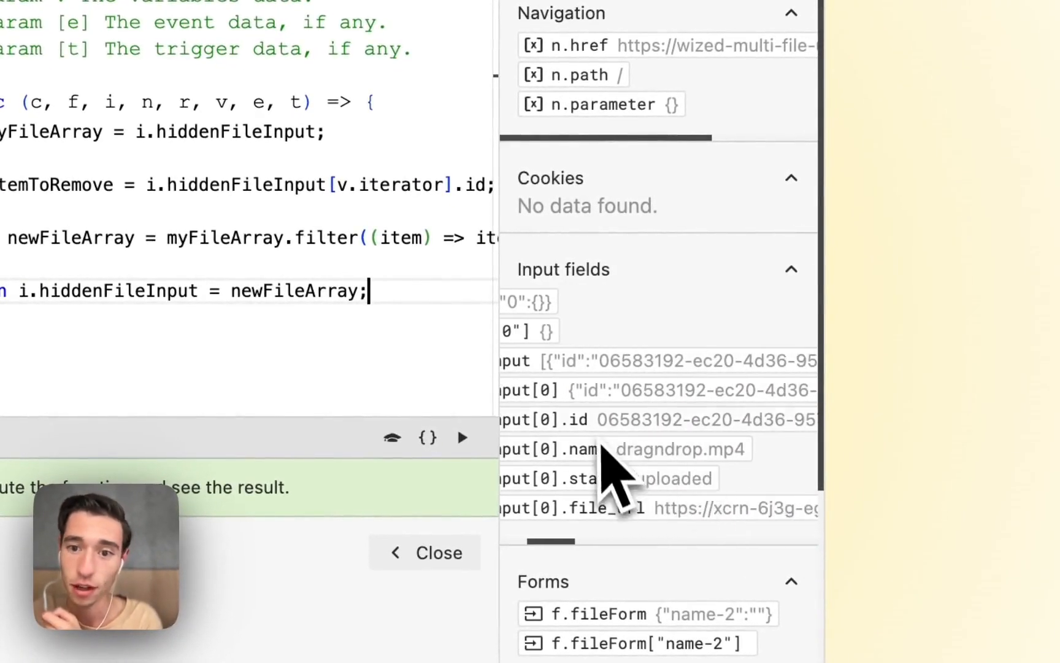
{"action": "scroll", "coordinate": [466, 282], "scroll_direction": "right", "scroll_amount": 5}
{"action": "scroll", "coordinate": [415, 279], "scroll_direction": "left", "scroll_amount": 3}
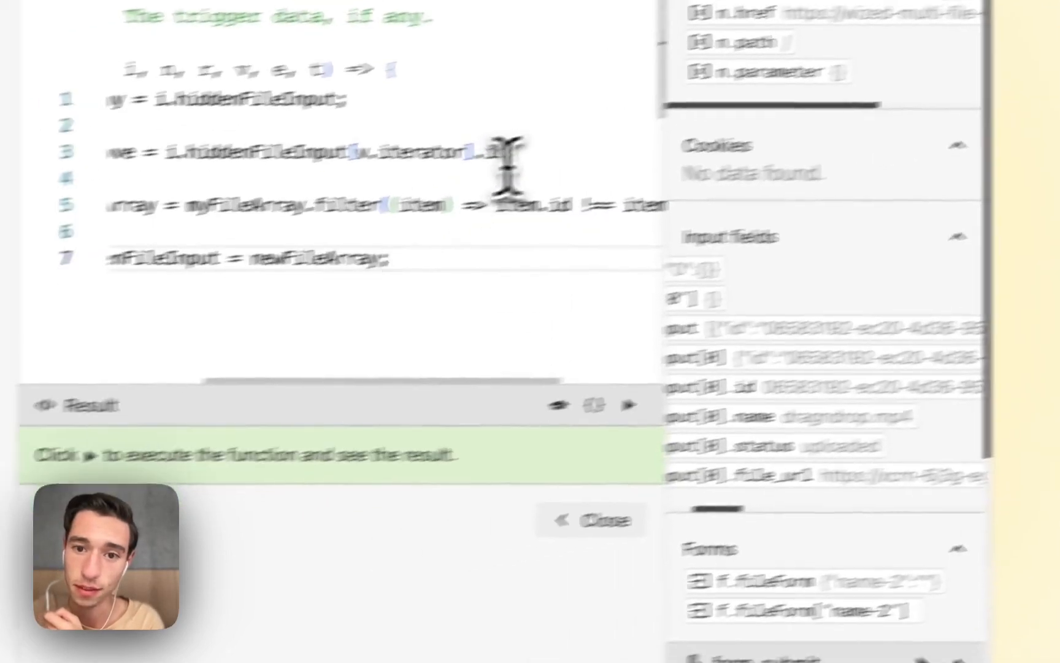
Highlight the line 3 expression, newFileArray in lines 7 and 5, and hiddenFileInput in line 7 of the delete function
{"action": "left_click_drag", "start_coordinate": [509, 152], "coordinate": [187, 152]}
{"action": "left_click", "coordinate": [270, 258]}
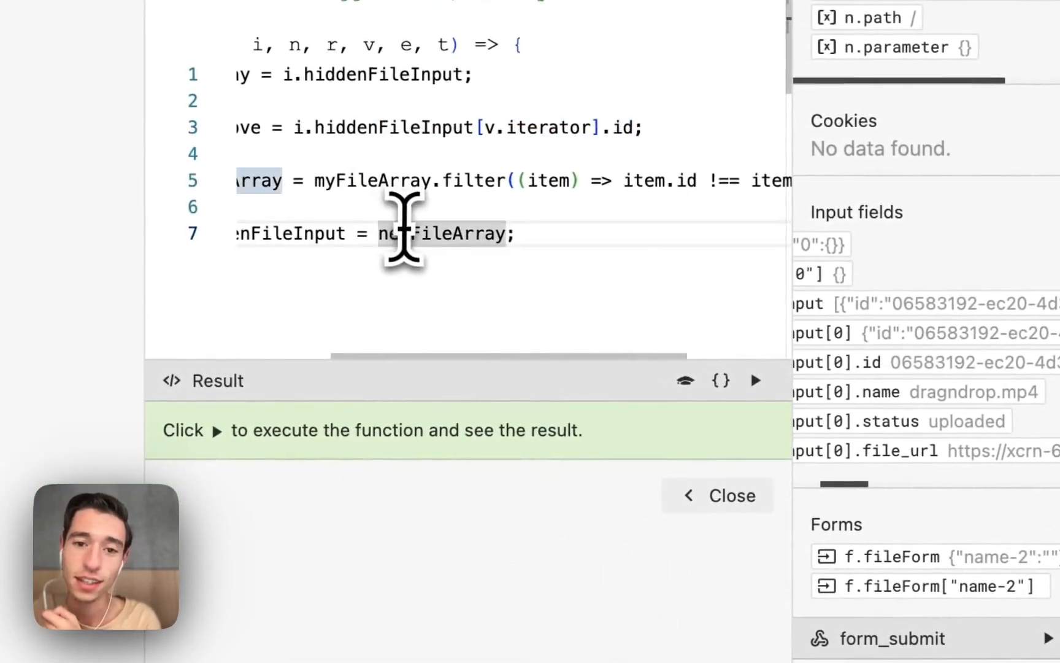
{"action": "scroll", "coordinate": [270, 252], "scroll_direction": "left", "scroll_amount": 3}
{"action": "left_click_drag", "start_coordinate": [302, 180], "coordinate": [445, 180]}
{"action": "left_click", "coordinate": [461, 232]}
Highlight myFileArray and itemToRemove in turn to examine the filter expression in line 5
{"action": "scroll", "coordinate": [433, 221], "scroll_direction": "right", "scroll_amount": 4}
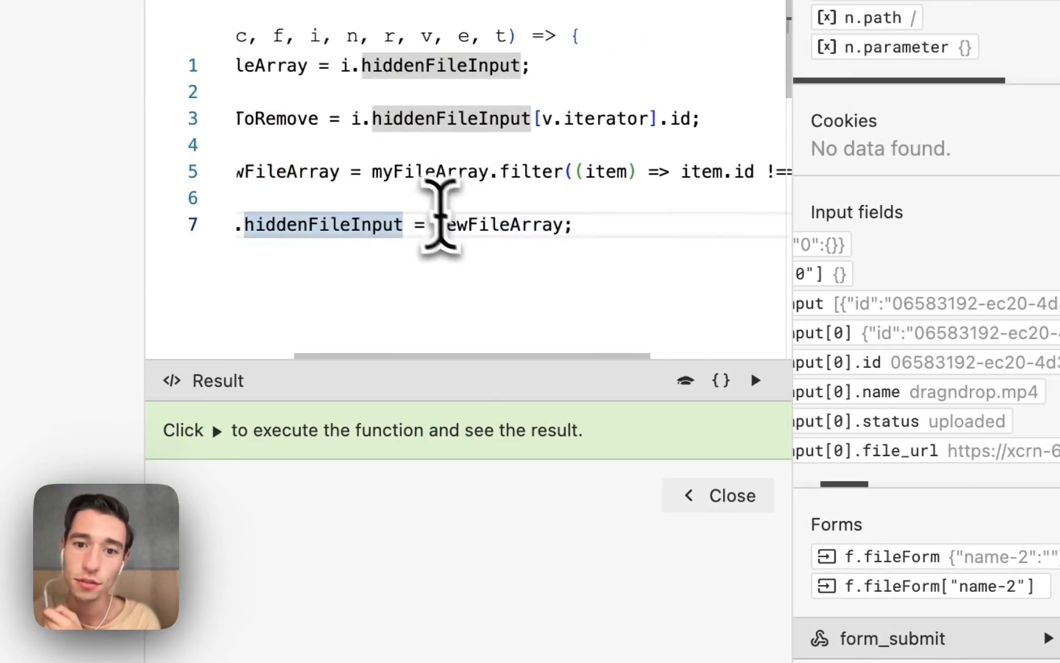
{"action": "left_click_drag", "start_coordinate": [372, 171], "coordinate": [485, 171]}
{"action": "scroll", "coordinate": [563, 225], "scroll_direction": "right", "scroll_amount": 5}
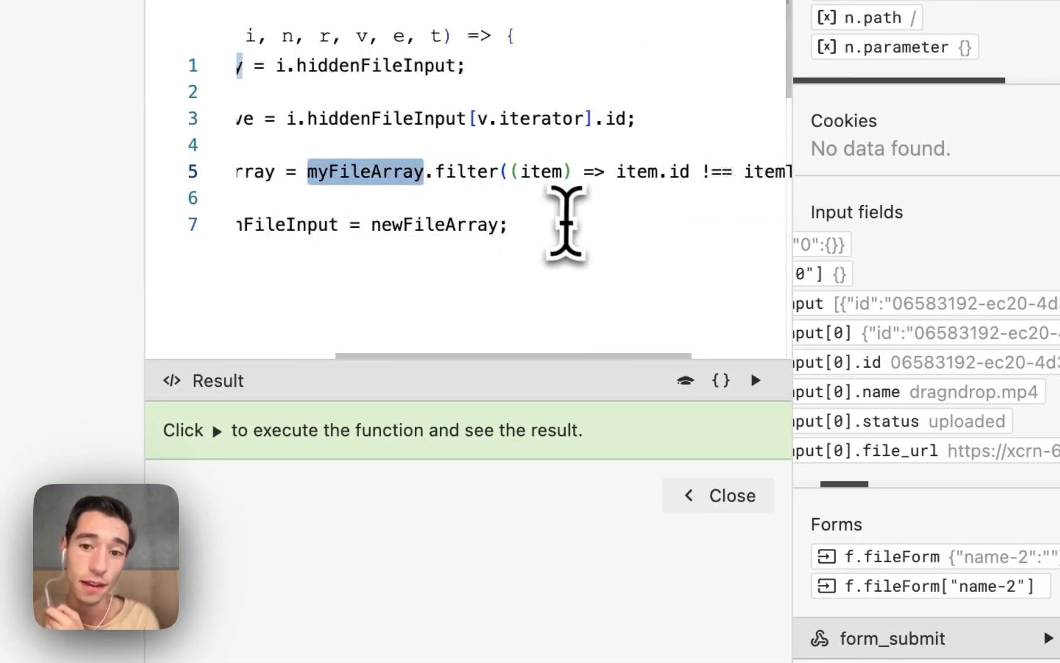
{"action": "scroll", "coordinate": [650, 196], "scroll_direction": "right", "scroll_amount": 3}
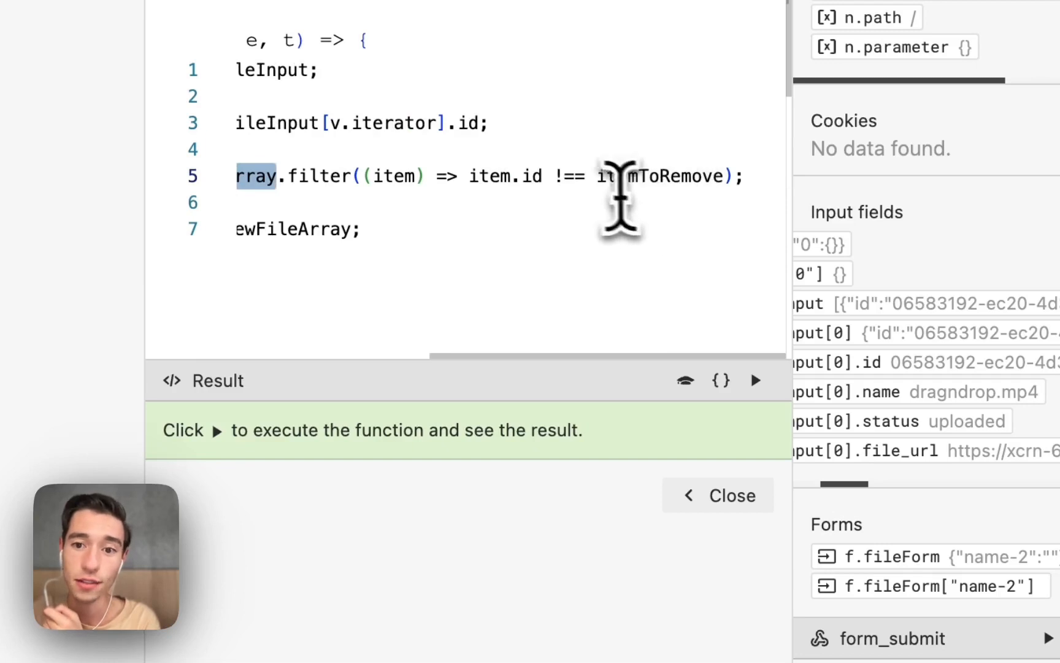
{"action": "left_click_drag", "start_coordinate": [598, 177], "coordinate": [724, 179]}
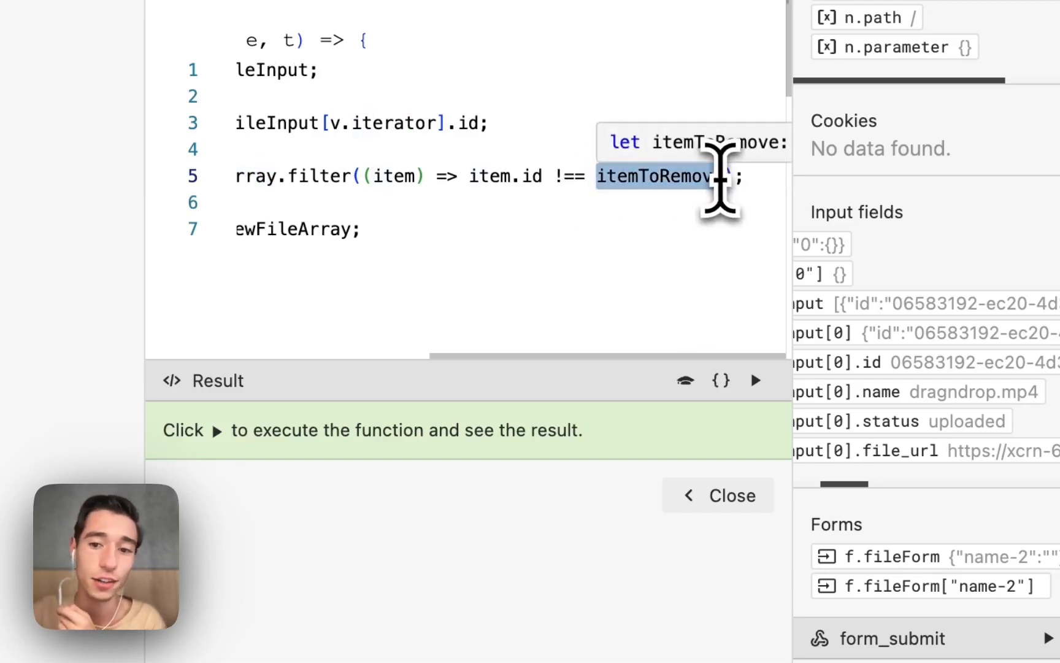
Highlight the assignment of newFileArray to i.hiddenFileInput in line 7's return statement
{"action": "scroll", "coordinate": [540, 184], "scroll_direction": "left", "scroll_amount": 10}
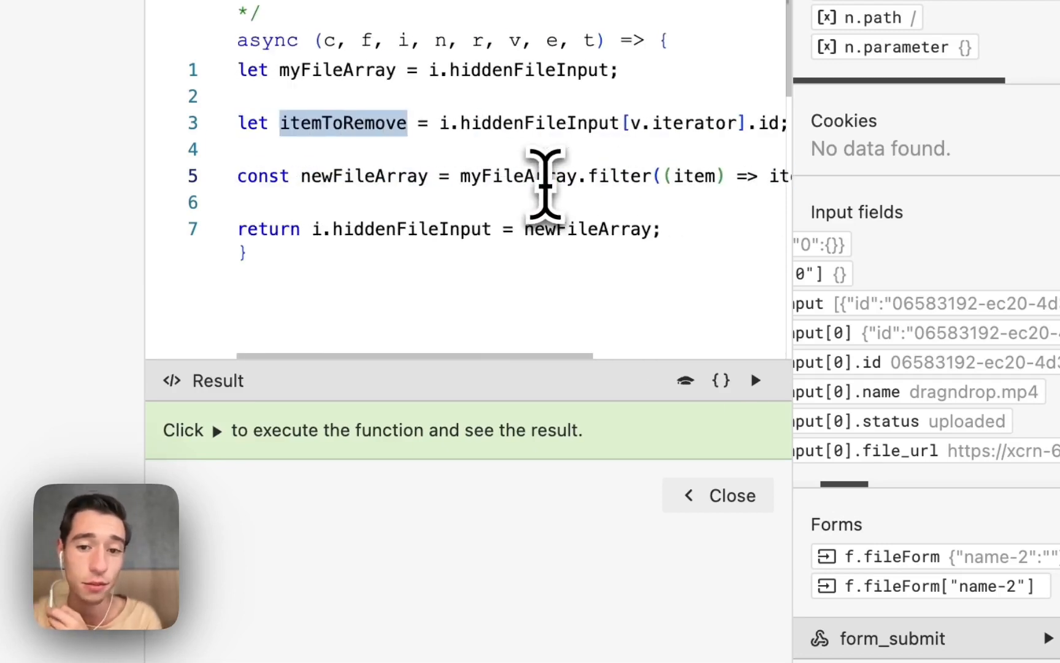
{"action": "left_click_drag", "start_coordinate": [315, 230], "coordinate": [668, 232]}
{"action": "left_click", "coordinate": [516, 235]}
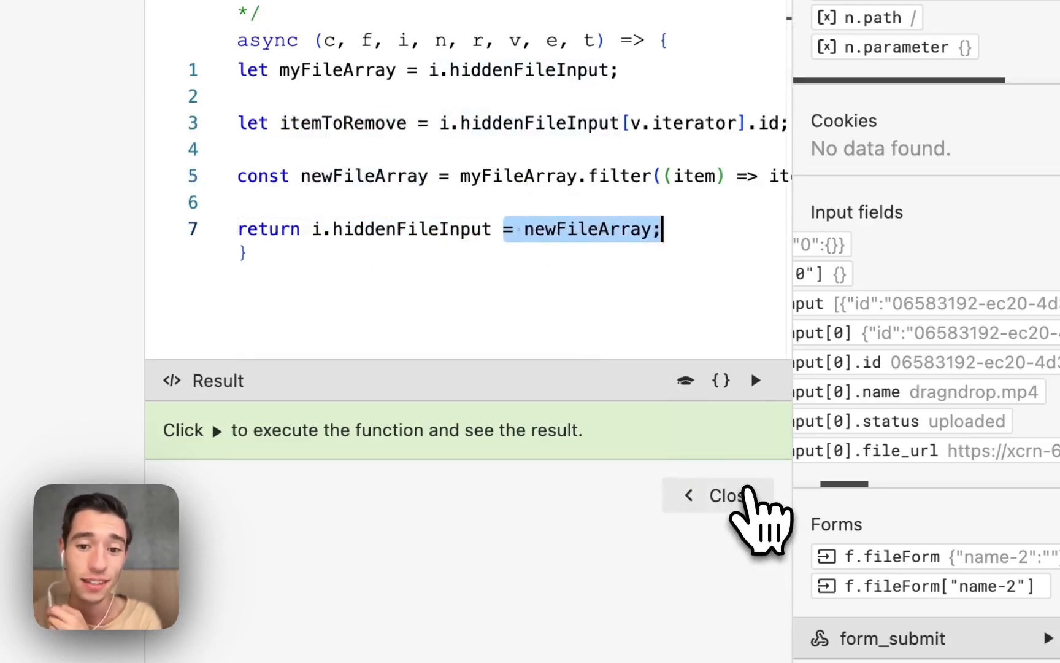
Close the delete function and open the "Set Upload Input Visibility (Prevent Double Uploads)" action in the Logic folder
{"action": "left_click", "coordinate": [747, 494]}
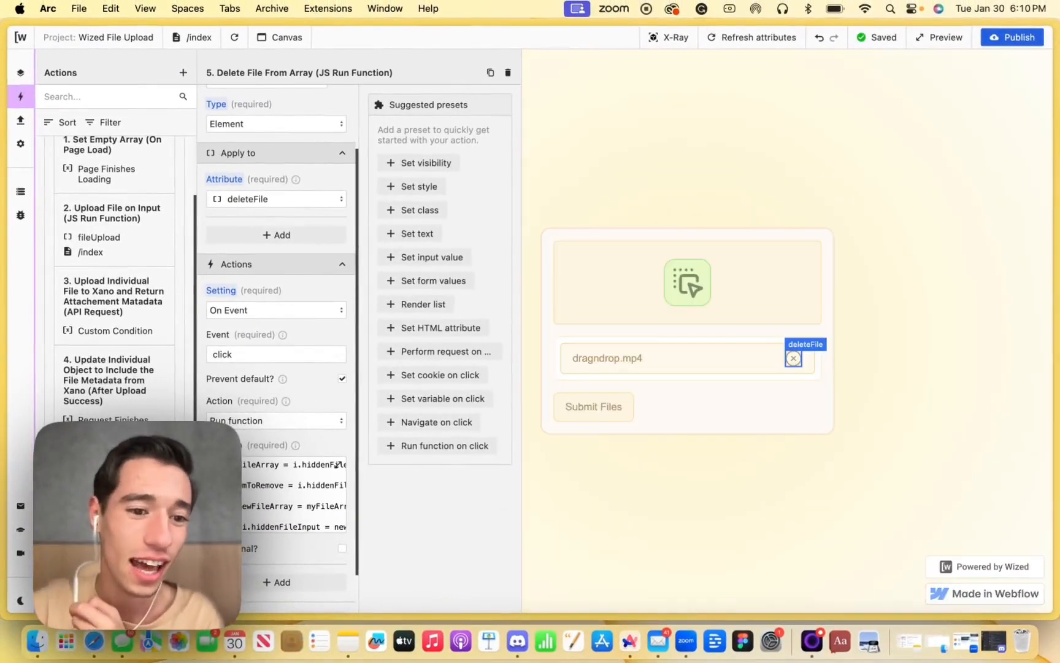
{"action": "scroll", "coordinate": [140, 260], "scroll_direction": "up", "scroll_amount": 3}
{"action": "left_click", "coordinate": [172, 177]}
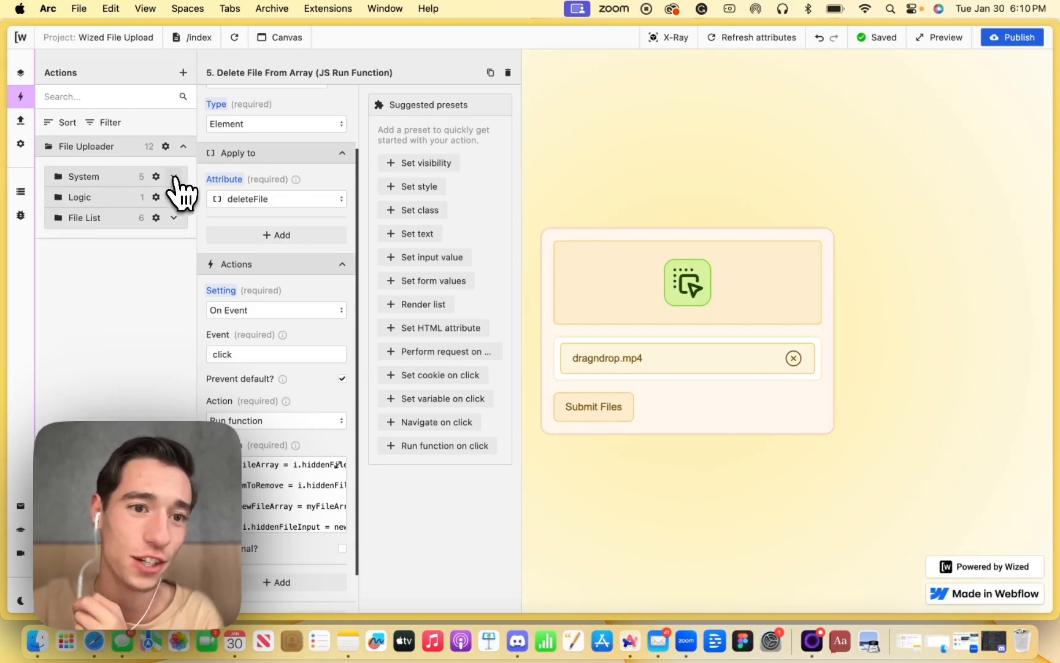
{"action": "left_click", "coordinate": [175, 198]}
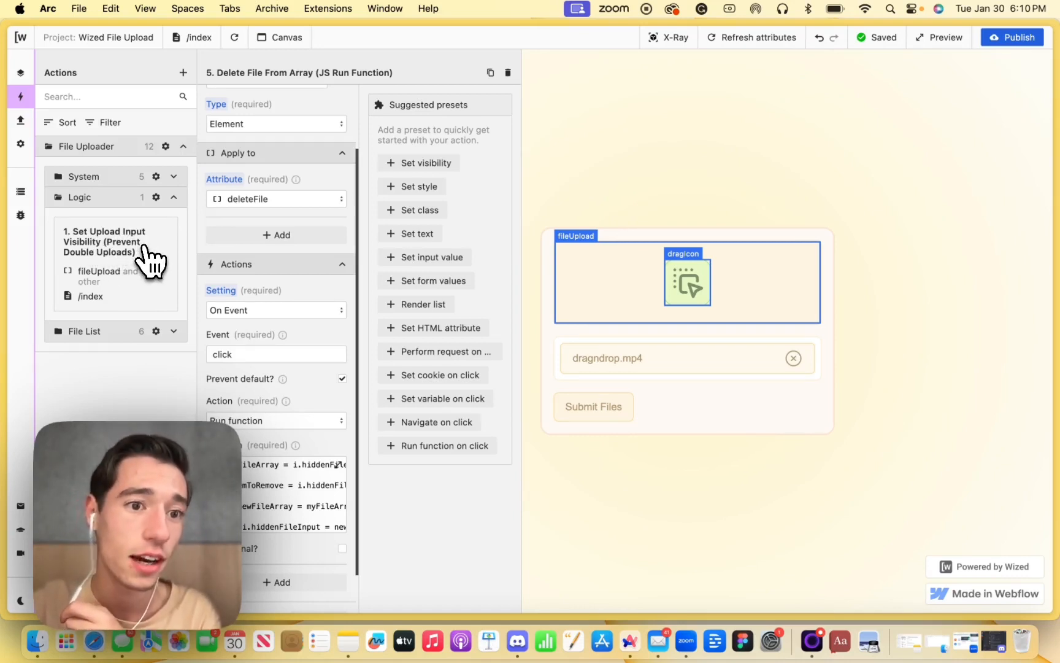
{"action": "left_click", "coordinate": [134, 270]}
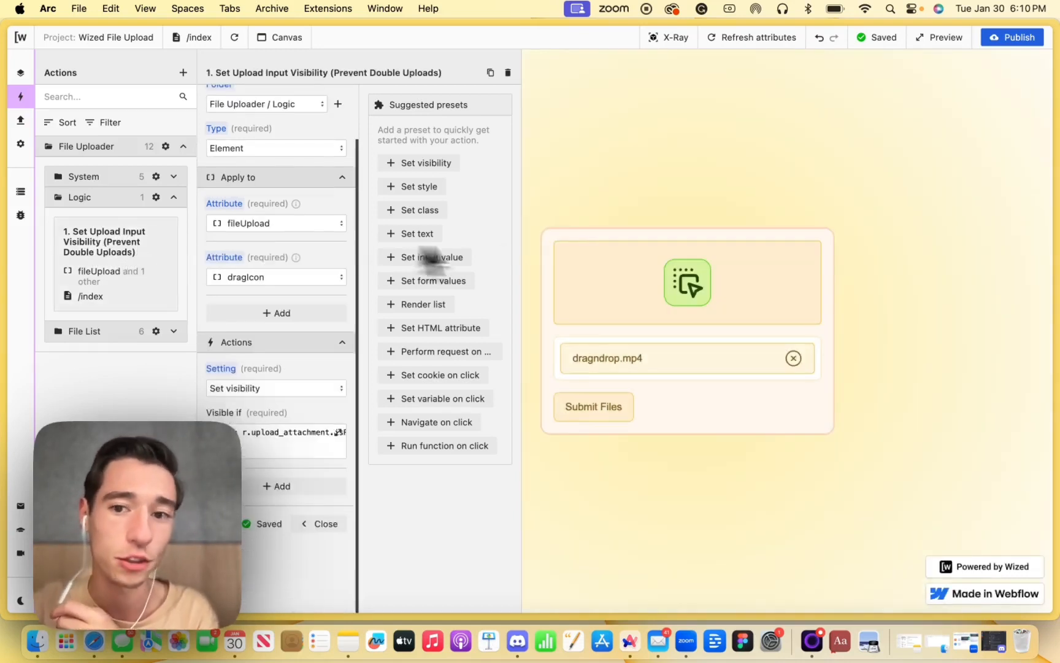
Upload the pexels-google-deepmind video from the desktop, turn on X-Ray during the upload and close the visibility action
{"action": "left_click_drag", "start_coordinate": [7, 312], "coordinate": [136, 323]}
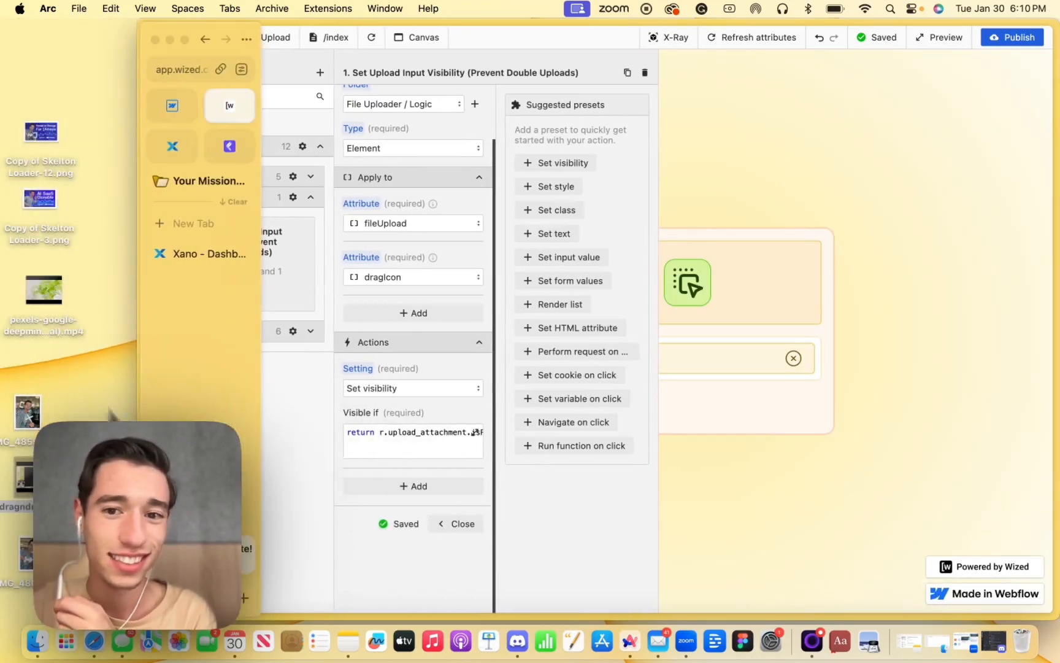
{"action": "left_click_drag", "start_coordinate": [50, 306], "coordinate": [743, 273]}
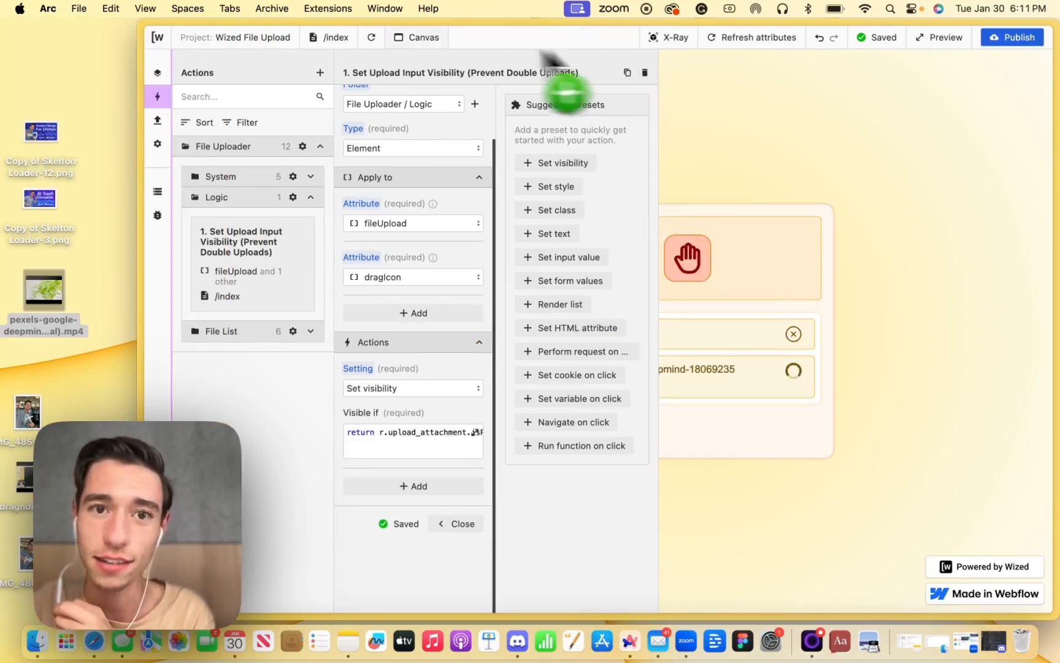
{"action": "left_click", "coordinate": [674, 38]}
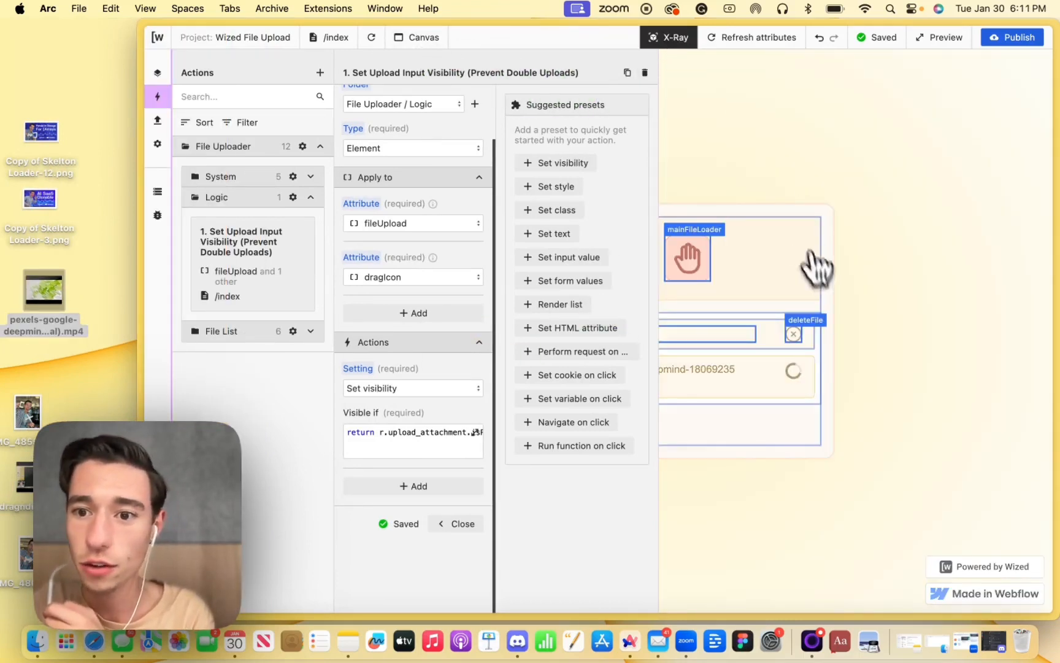
{"action": "left_click", "coordinate": [458, 524]}
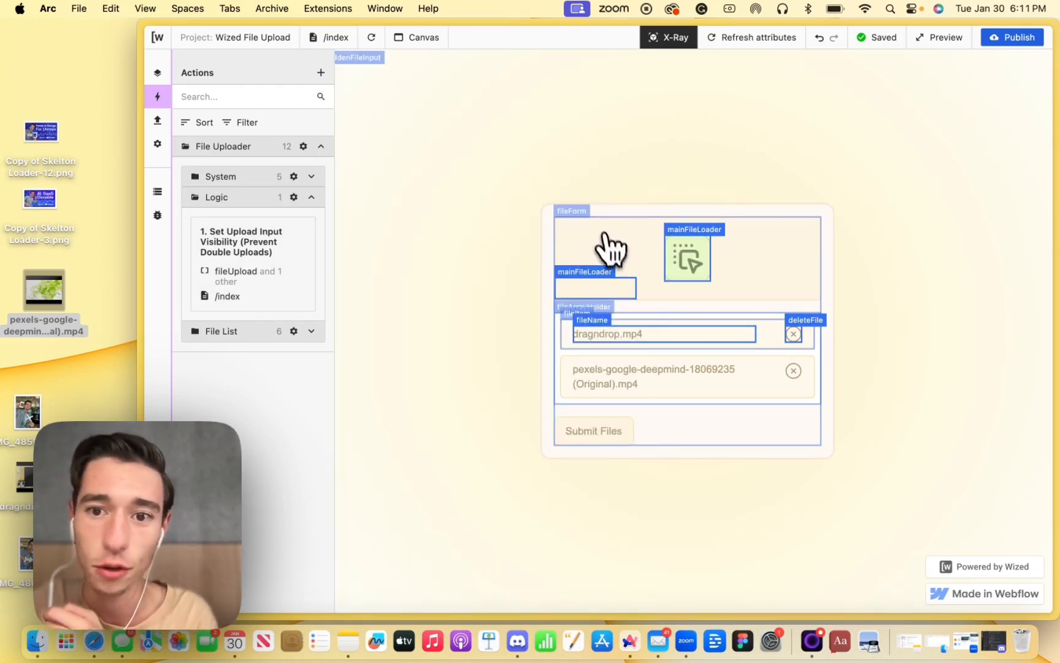
Toggle X-Ray off and on to examine the fileUpload and dragIcon elements, leaving it off
{"action": "left_click", "coordinate": [676, 41]}
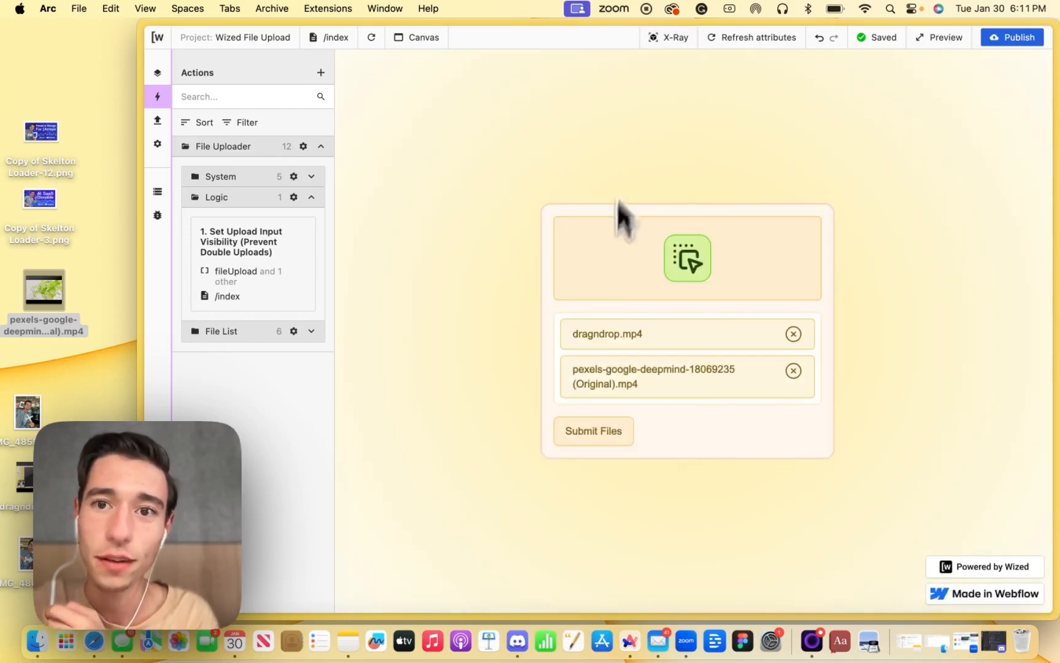
{"action": "left_click", "coordinate": [669, 42]}
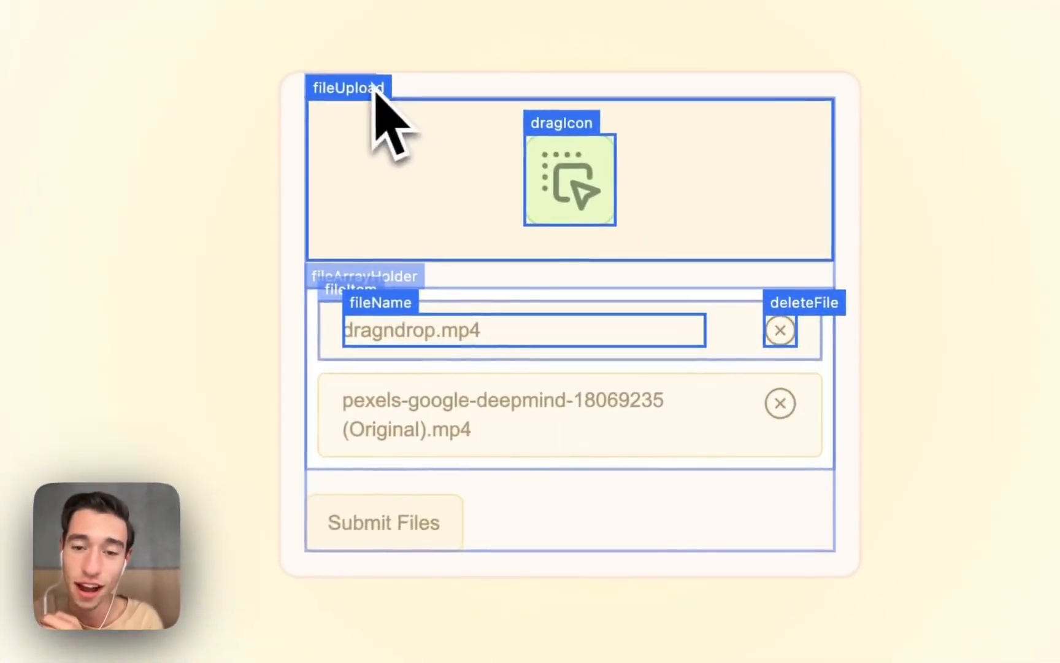
{"action": "key", "text": "super+shift+x"}
{"action": "key", "text": "super+shift+x"}
{"action": "key", "text": "super+shift+x"}
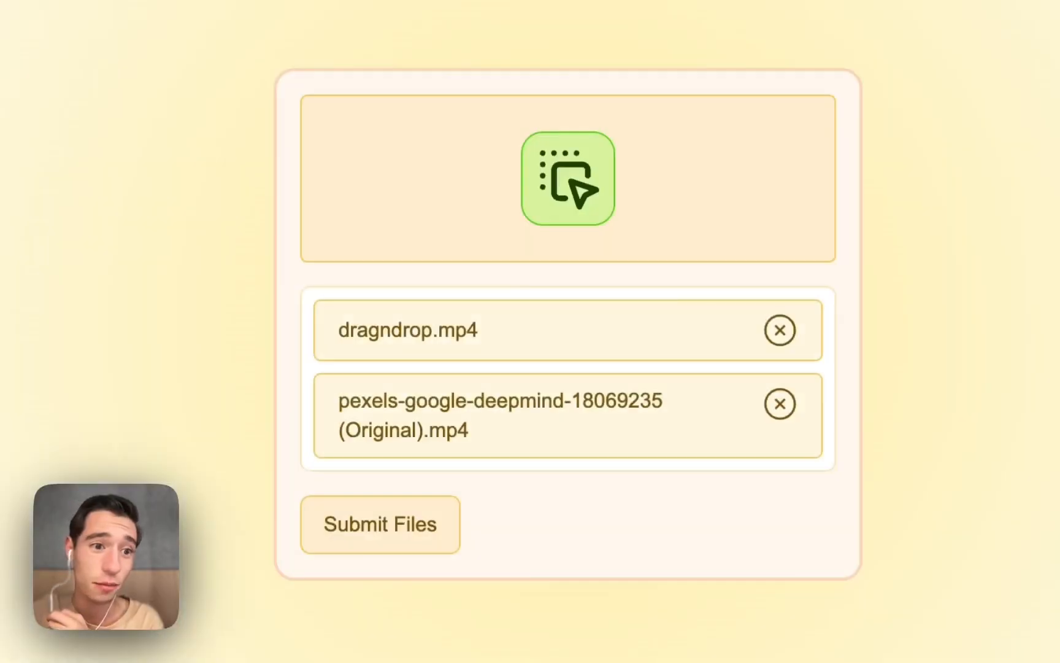
Upload Copy of Skelton Loader-3.png from the desktop and briefly view the form's elements with X-Ray
{"action": "left_click_drag", "start_coordinate": [202, 240], "coordinate": [424, 232]}
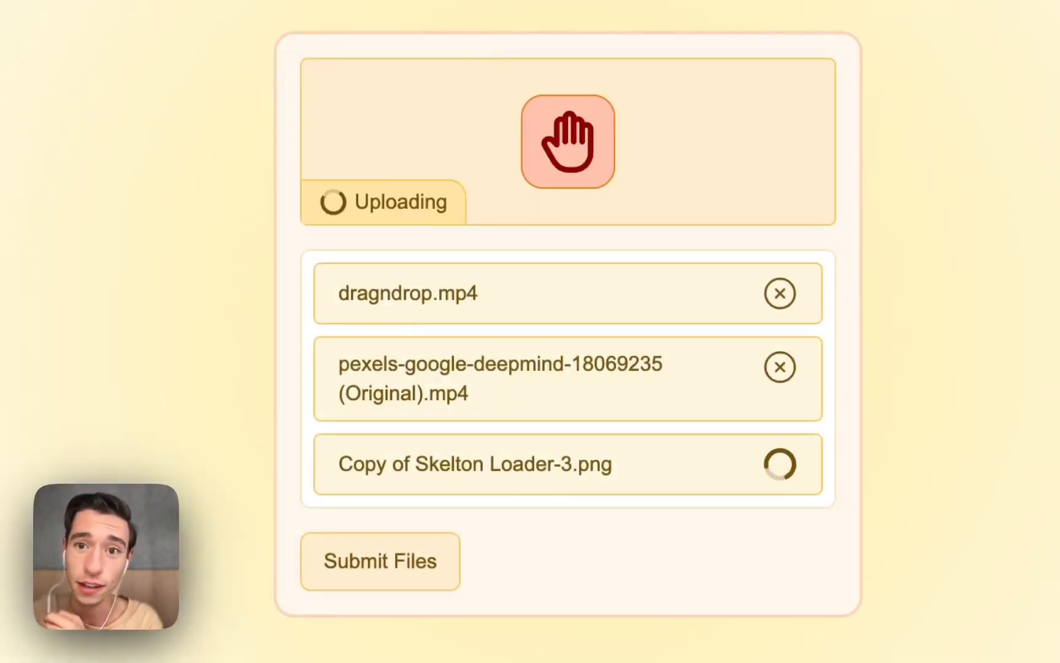
{"action": "key", "text": "super+shift+x"}
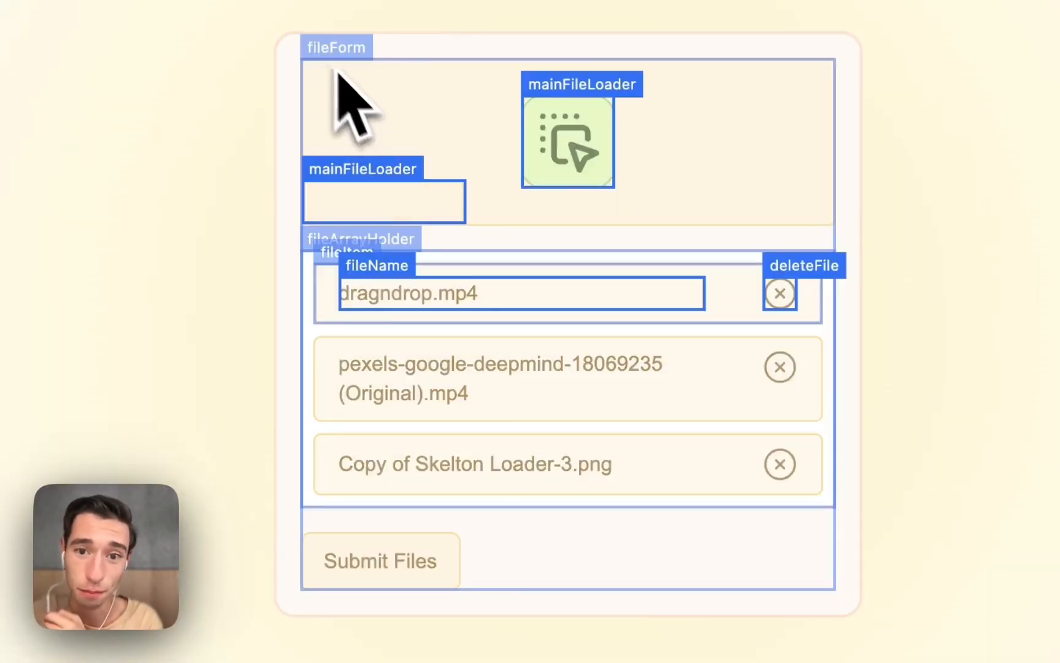
{"action": "key", "text": "super+shift+x"}
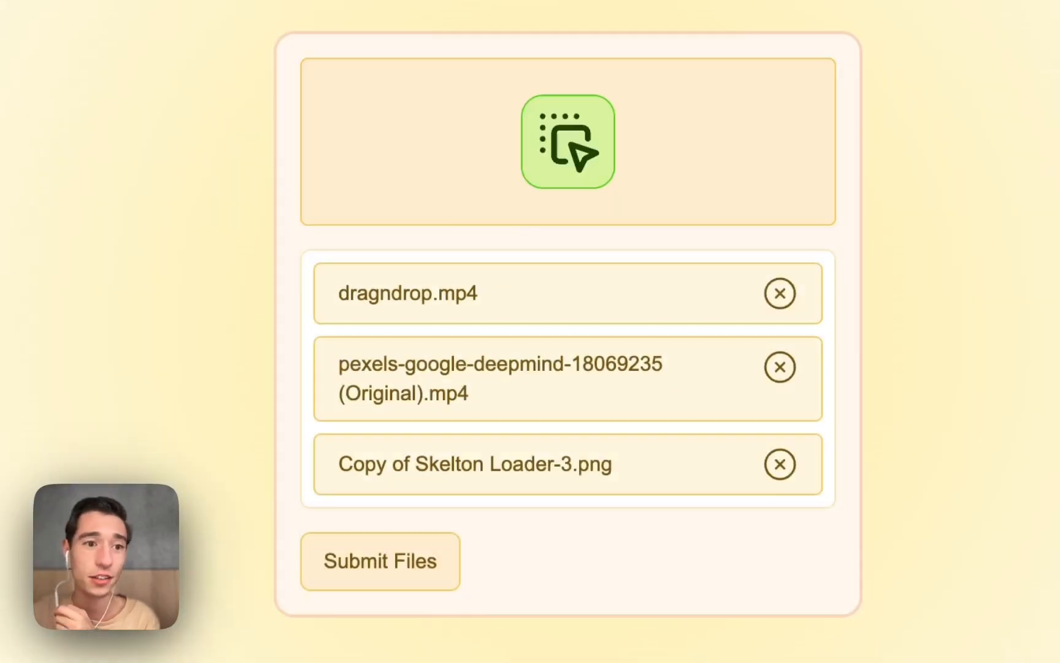
Upload Copy of Skelton Loader-12.png, try to add the same file again during the upload, and close the image preview
{"action": "left_click_drag", "start_coordinate": [25, 141], "coordinate": [540, 203]}
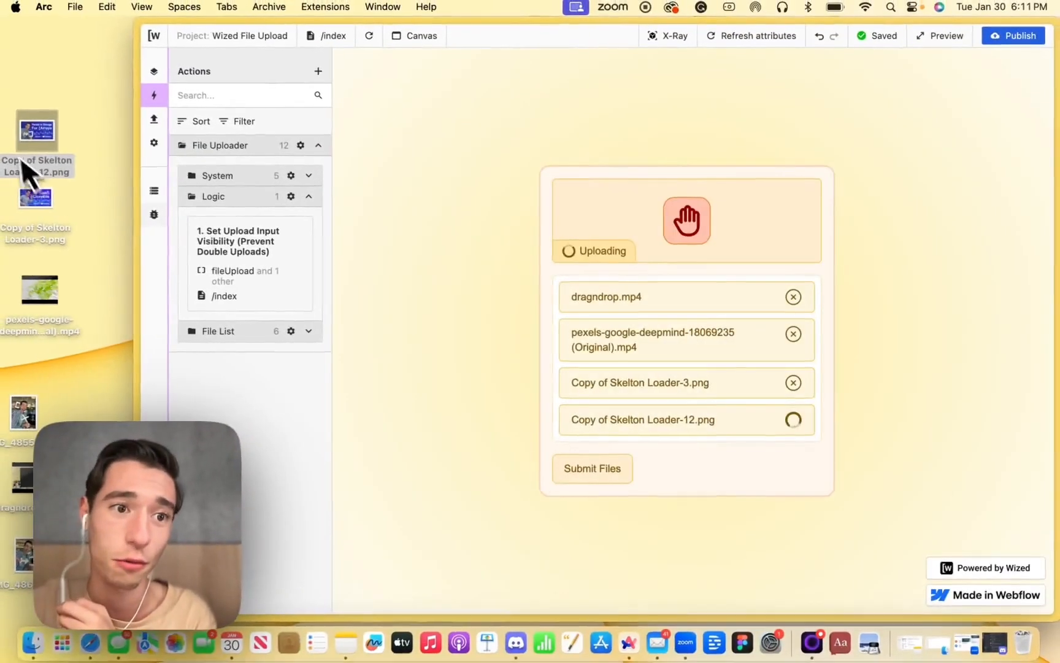
{"action": "left_click_drag", "start_coordinate": [25, 166], "coordinate": [622, 117]}
{"action": "left_click_drag", "start_coordinate": [714, 202], "coordinate": [682, 212]}
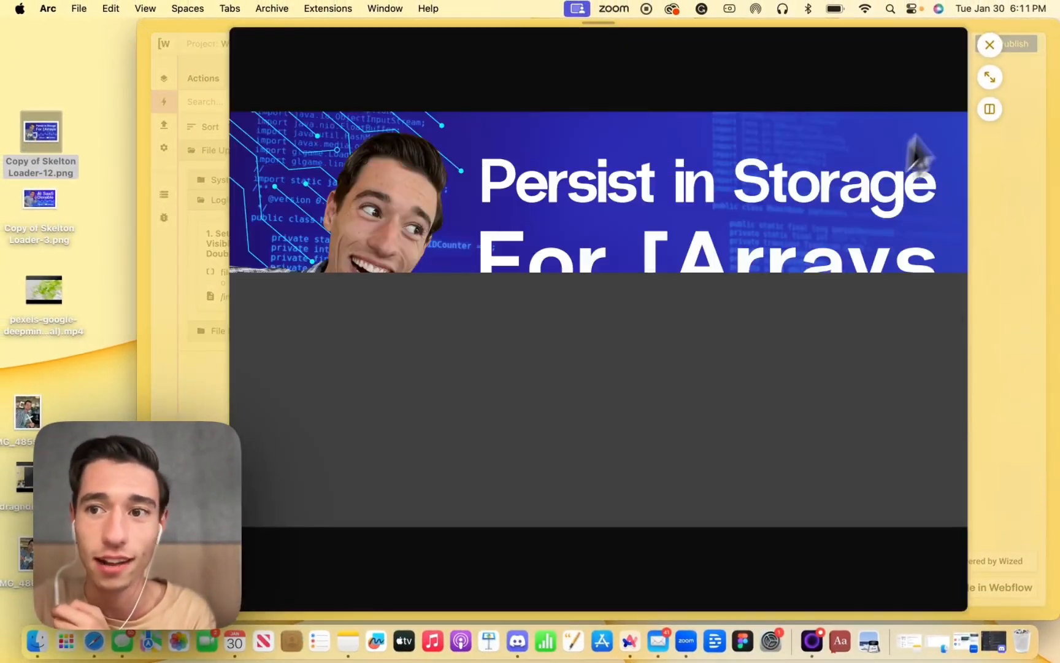
{"action": "left_click", "coordinate": [990, 45]}
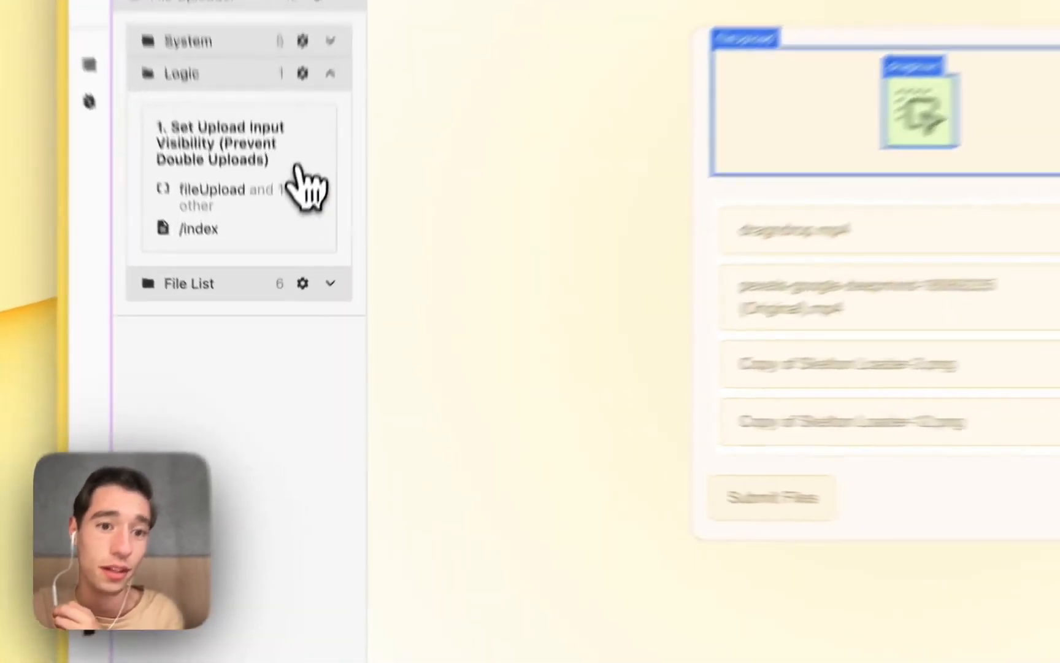
Open the upload input visibility function, highlight its r.upload_attachment.isRequesting !== true condition, and close the function and action
{"action": "left_click", "coordinate": [307, 187]}
{"action": "left_click", "coordinate": [681, 568]}
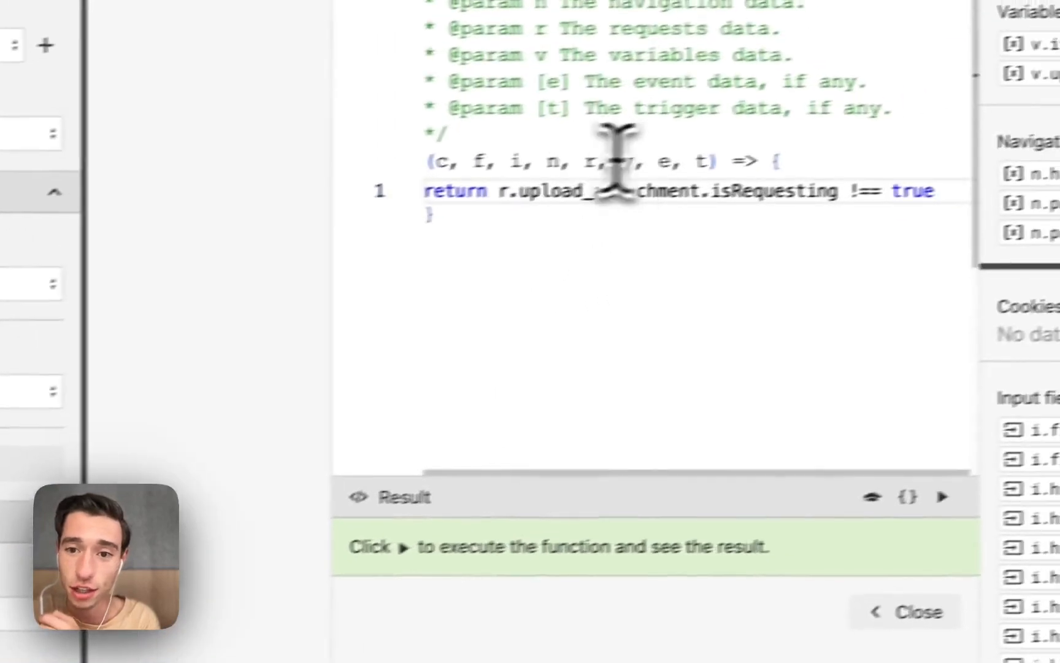
{"action": "left_click_drag", "start_coordinate": [498, 191], "coordinate": [935, 191]}
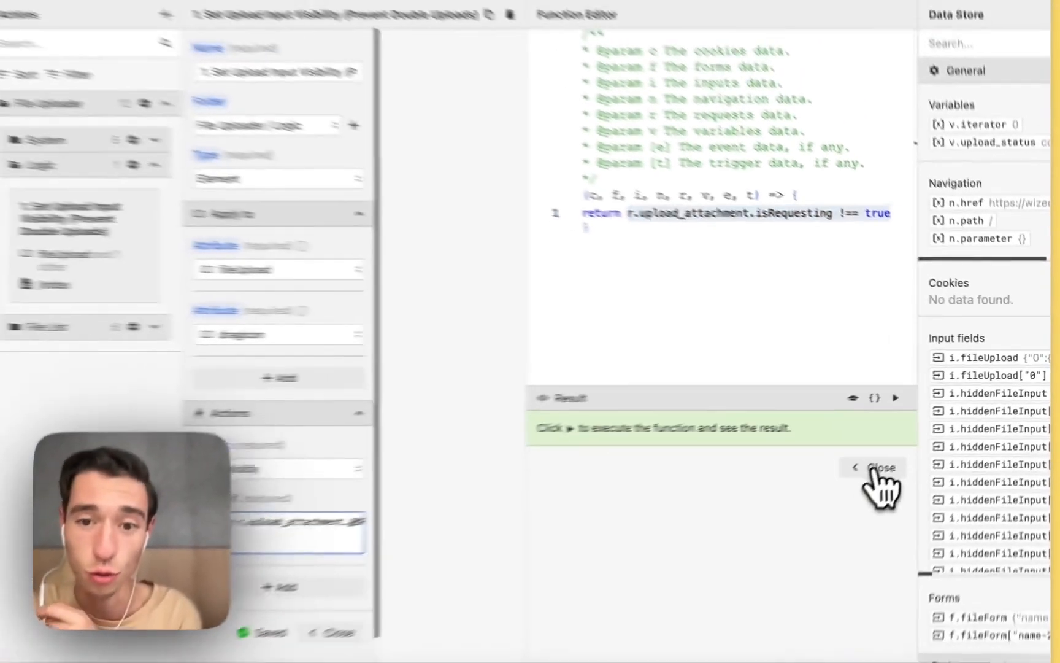
{"action": "left_click", "coordinate": [763, 543]}
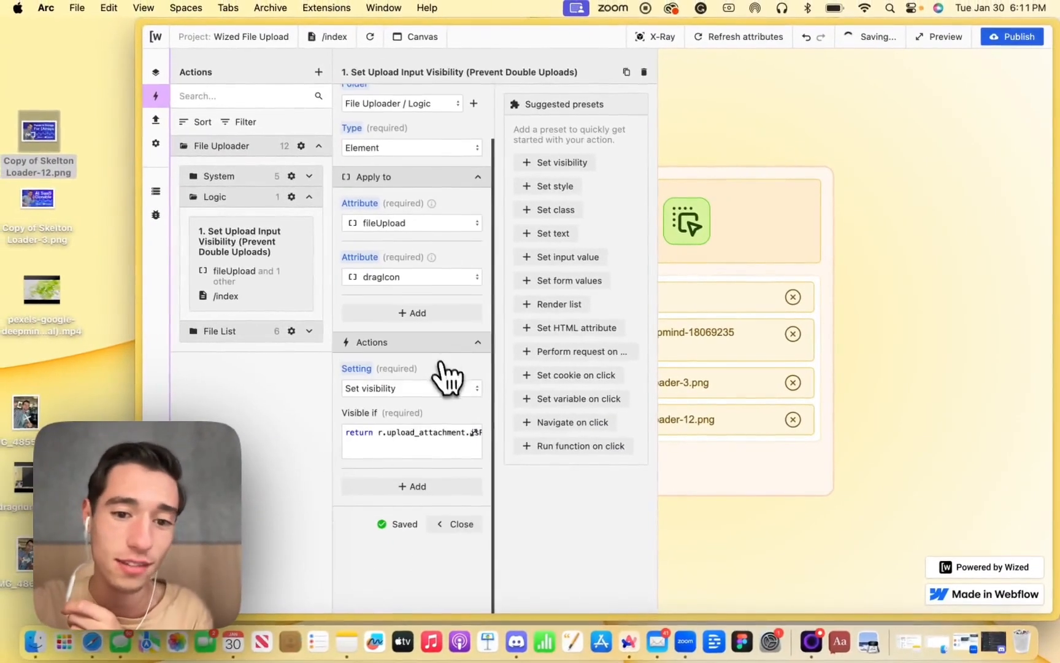
{"action": "left_click", "coordinate": [464, 526]}
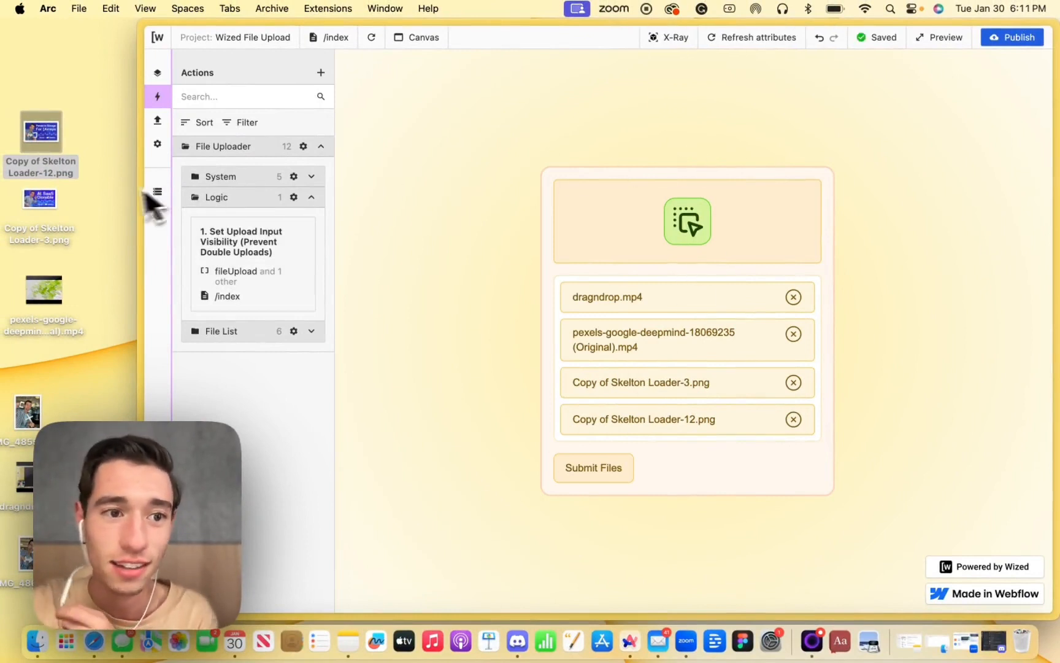
Upload Copy of Skelton Loader-3.png and Copy of Skelton Loader-12.png from the desktop a second time
{"action": "left_click_drag", "start_coordinate": [46, 202], "coordinate": [663, 236]}
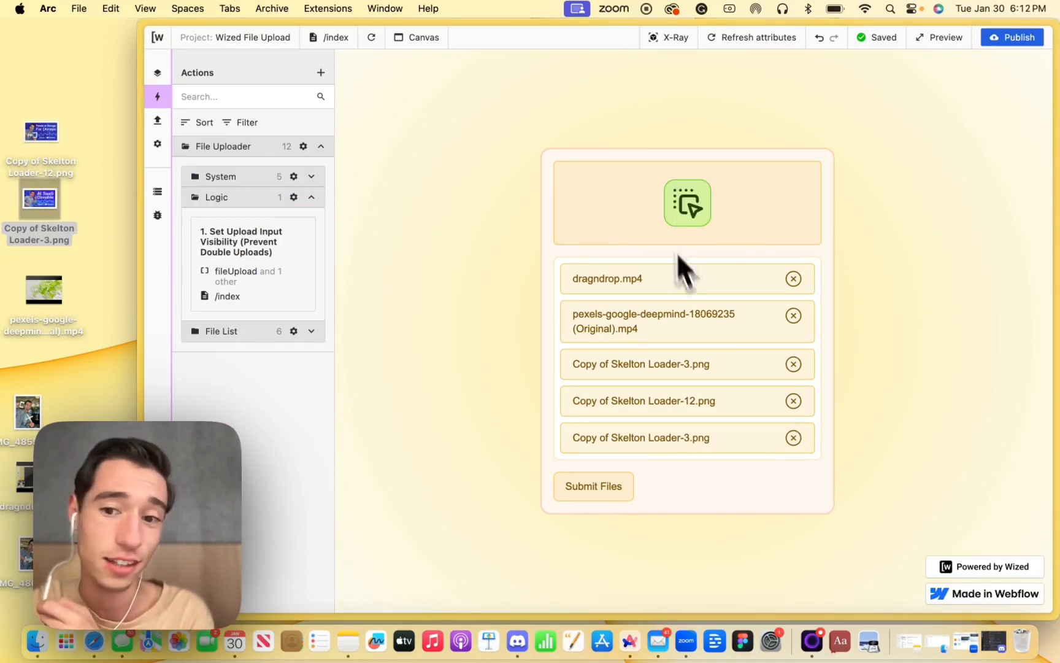
{"action": "left_click_drag", "start_coordinate": [41, 132], "coordinate": [630, 223]}
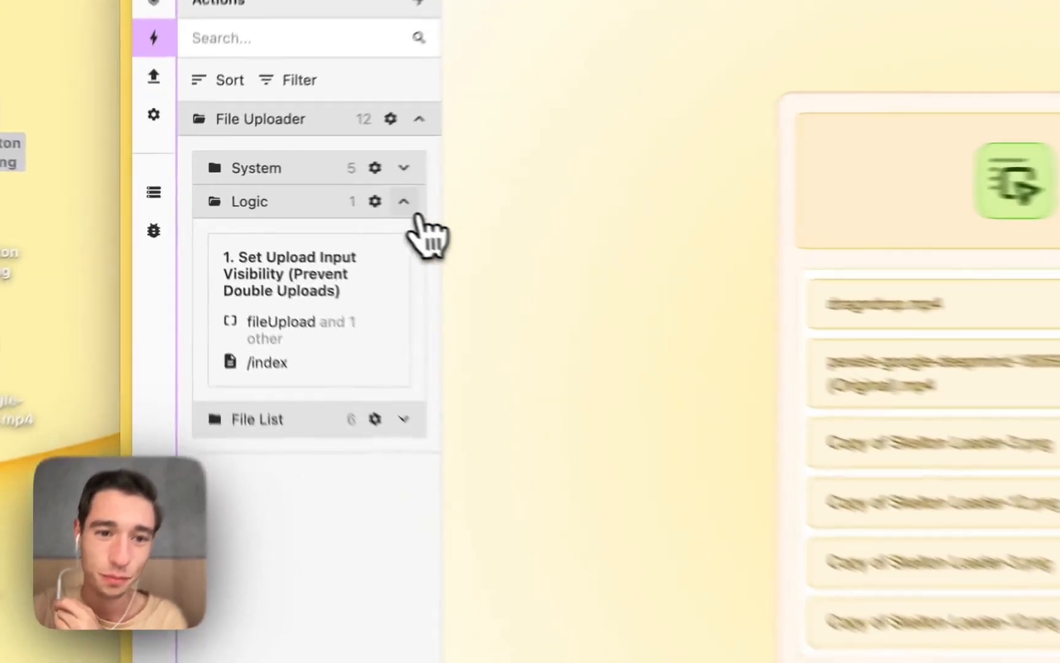
Expand the File List folder in place of Logic and examine the hiddenFileInput array entries in the Data Store
{"action": "left_click", "coordinate": [311, 197]}
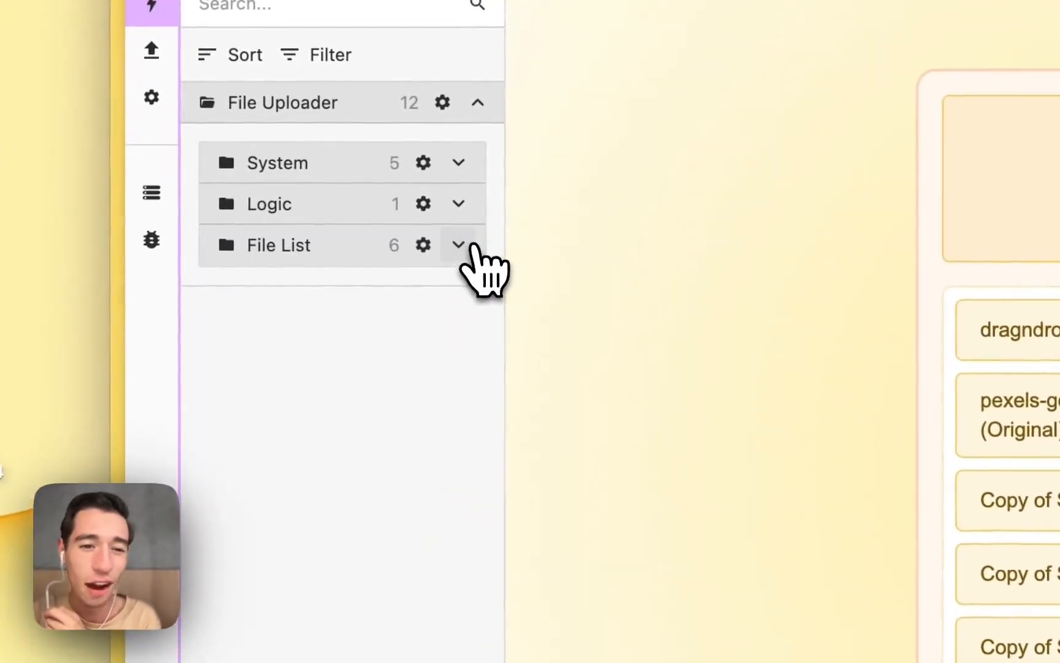
{"action": "left_click", "coordinate": [474, 245]}
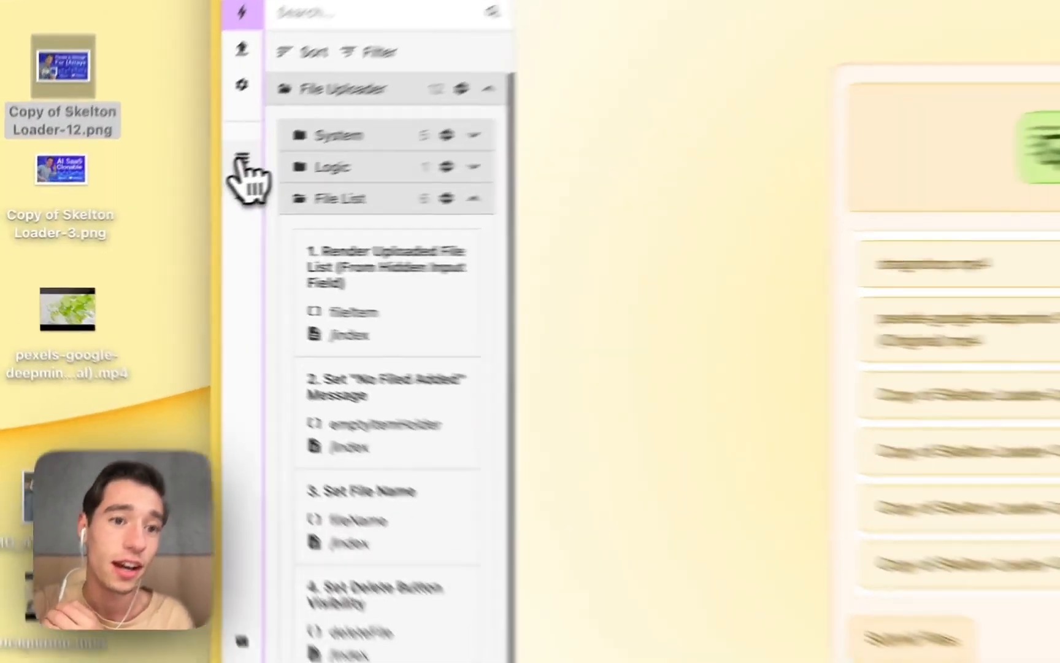
{"action": "left_click", "coordinate": [157, 191]}
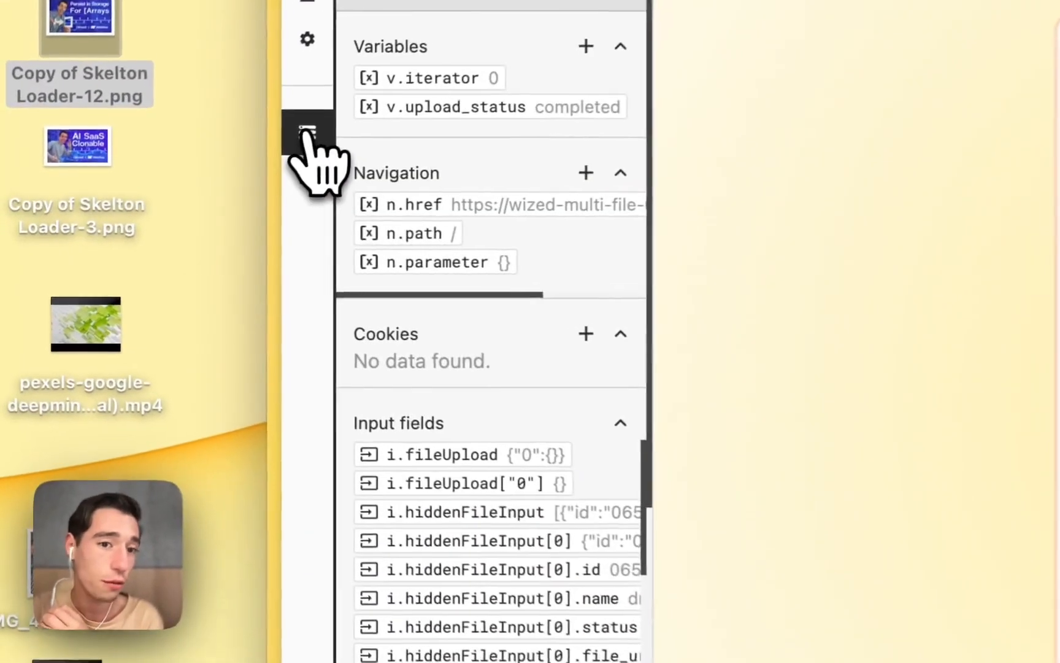
{"action": "scroll", "coordinate": [568, 462], "scroll_direction": "down", "scroll_amount": 3}
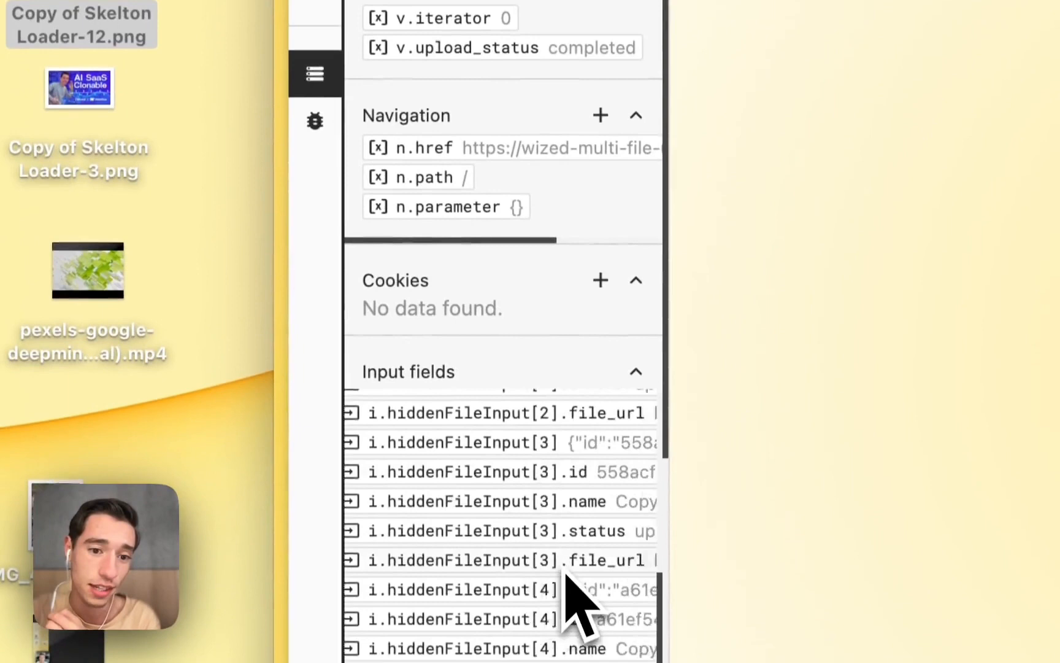
{"action": "scroll", "coordinate": [565, 574], "scroll_direction": "down", "scroll_amount": 10}
{"action": "scroll", "coordinate": [565, 573], "scroll_direction": "right", "scroll_amount": 2}
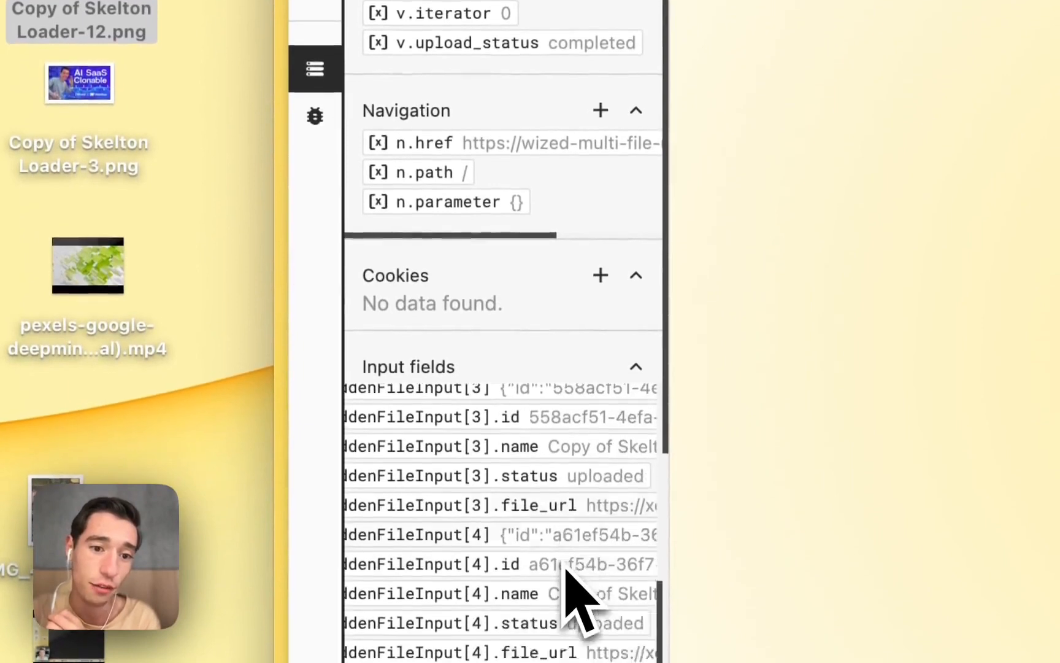
{"action": "scroll", "coordinate": [586, 202], "scroll_direction": "up", "scroll_amount": 10}
{"action": "scroll", "coordinate": [583, 282], "scroll_direction": "up", "scroll_amount": 5}
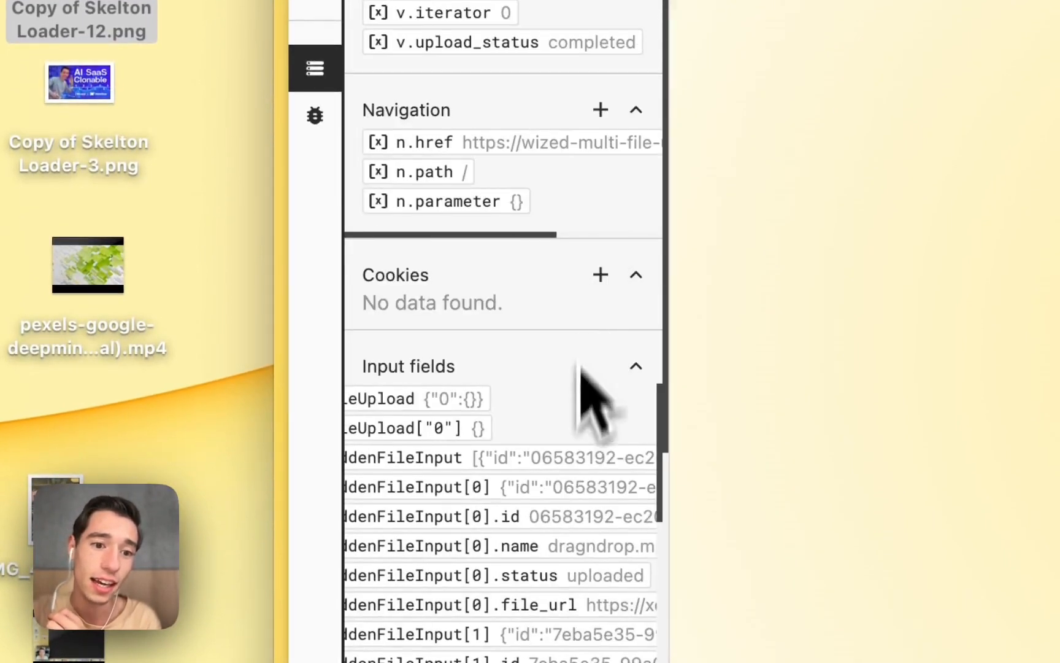
{"action": "scroll", "coordinate": [574, 405], "scroll_direction": "down", "scroll_amount": 10}
{"action": "scroll", "coordinate": [583, 479], "scroll_direction": "right", "scroll_amount": 2}
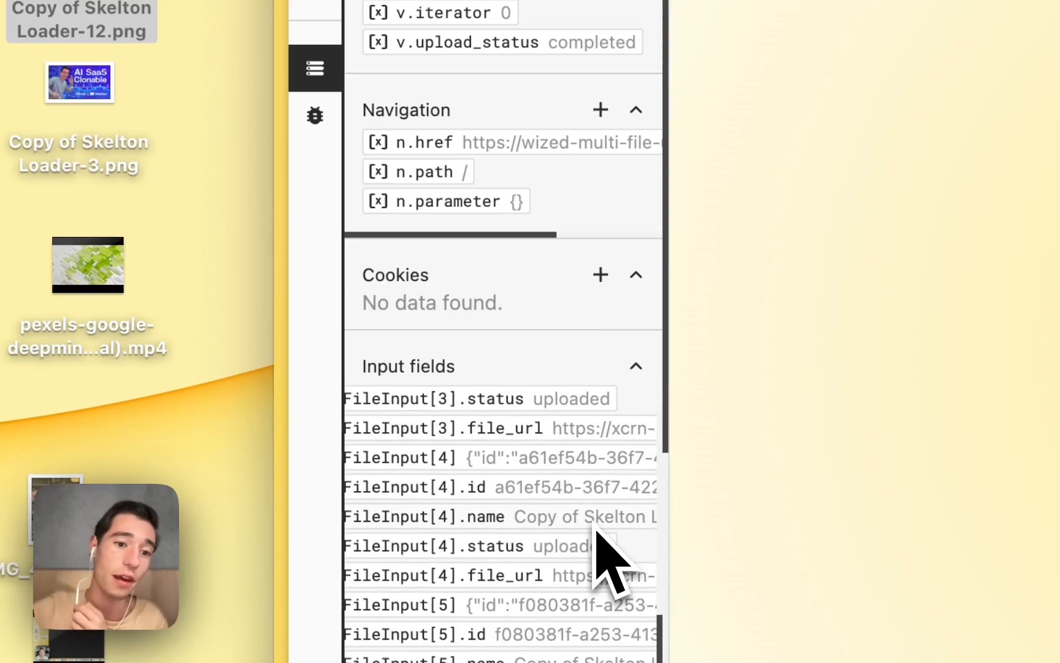
Open the "Render Uploaded File List" action, run its i.hiddenFileInput function, examine the returned array, and close the function editor
{"action": "left_click", "coordinate": [315, 125]}
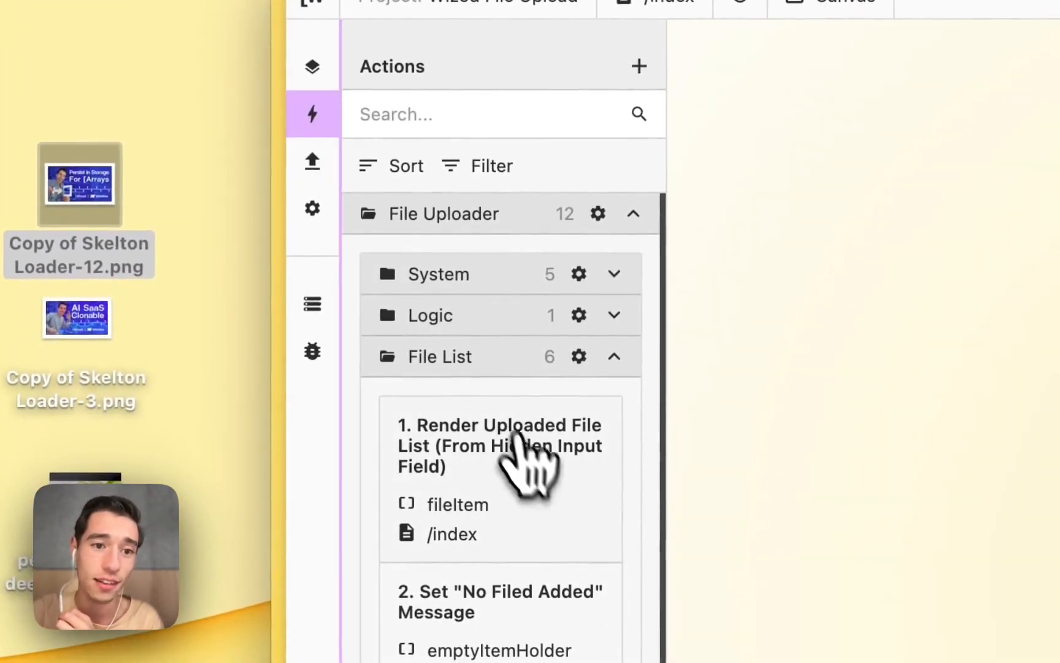
{"action": "left_click", "coordinate": [518, 435]}
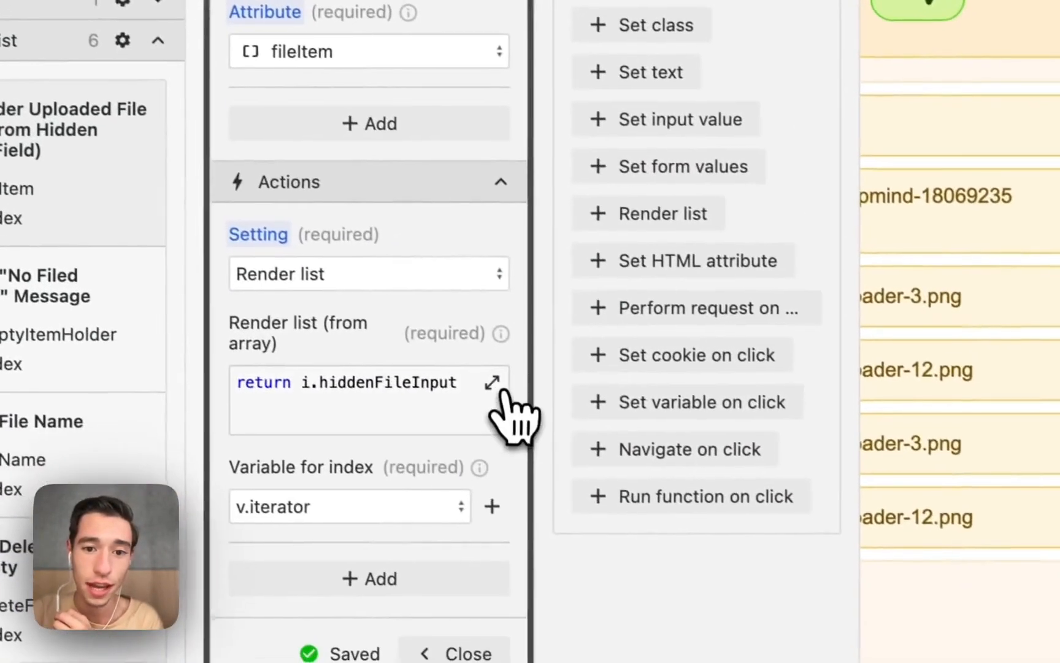
{"action": "left_click", "coordinate": [496, 386]}
{"action": "left_click", "coordinate": [1046, 338]}
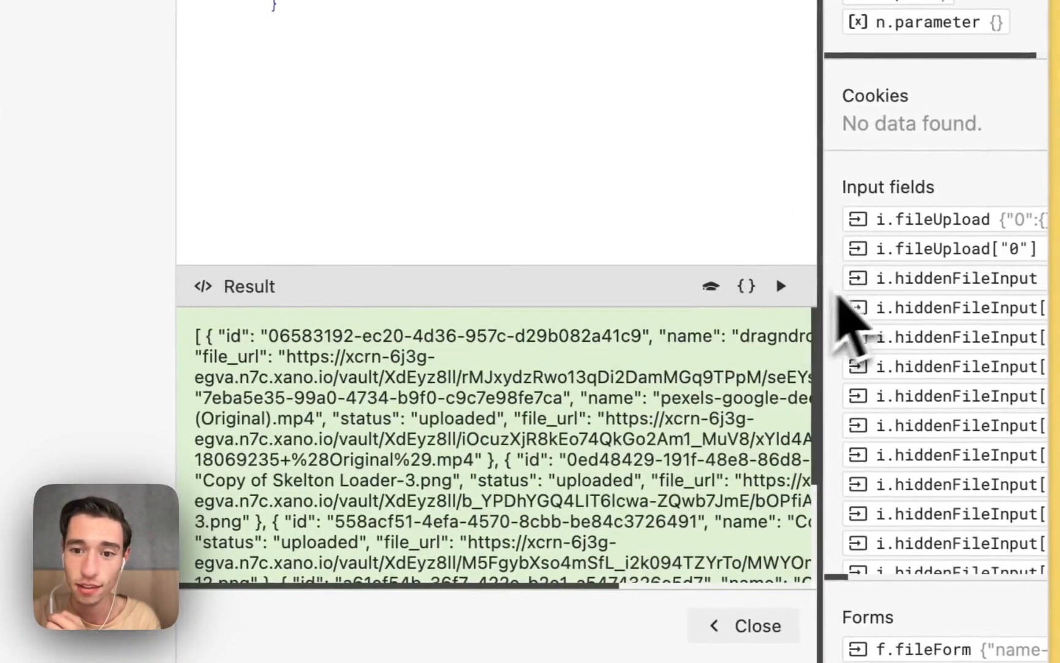
{"action": "scroll", "coordinate": [520, 450], "scroll_direction": "down", "scroll_amount": 1}
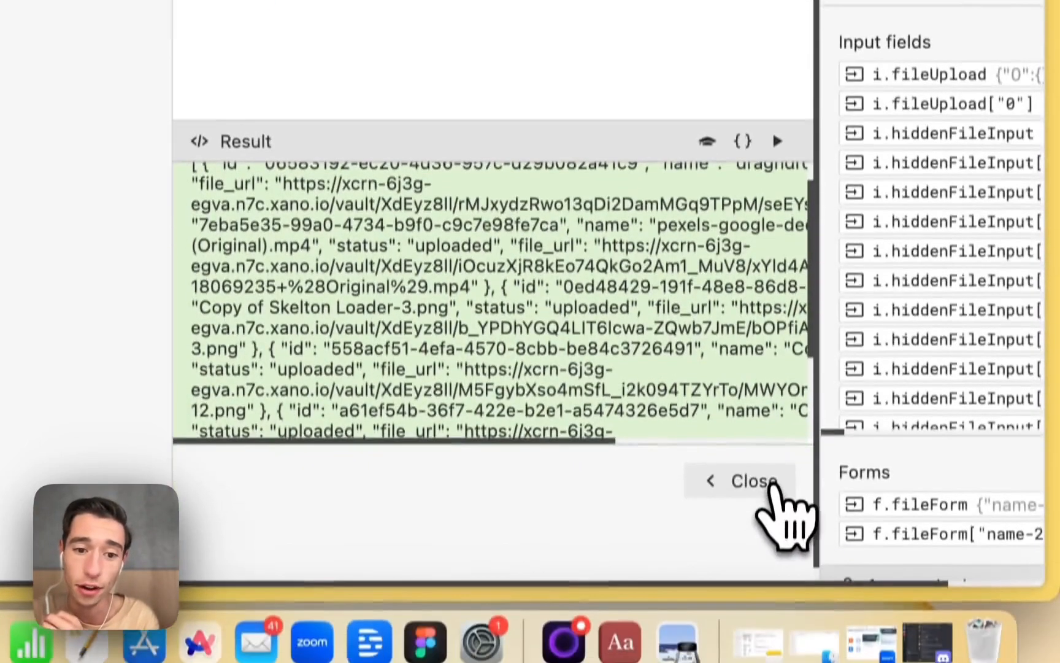
{"action": "left_click", "coordinate": [764, 626]}
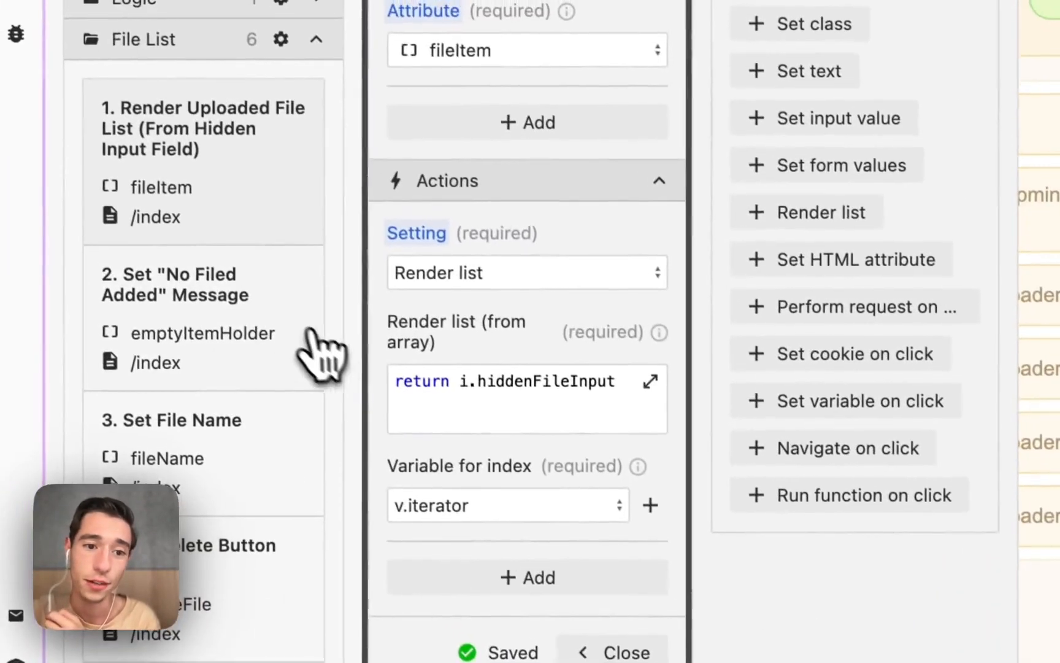
Open the Set "No Filed Added" Message action, review its i.hiddenFileInput.length === 0 visibility function, and close the function and action
{"action": "left_click", "coordinate": [304, 347]}
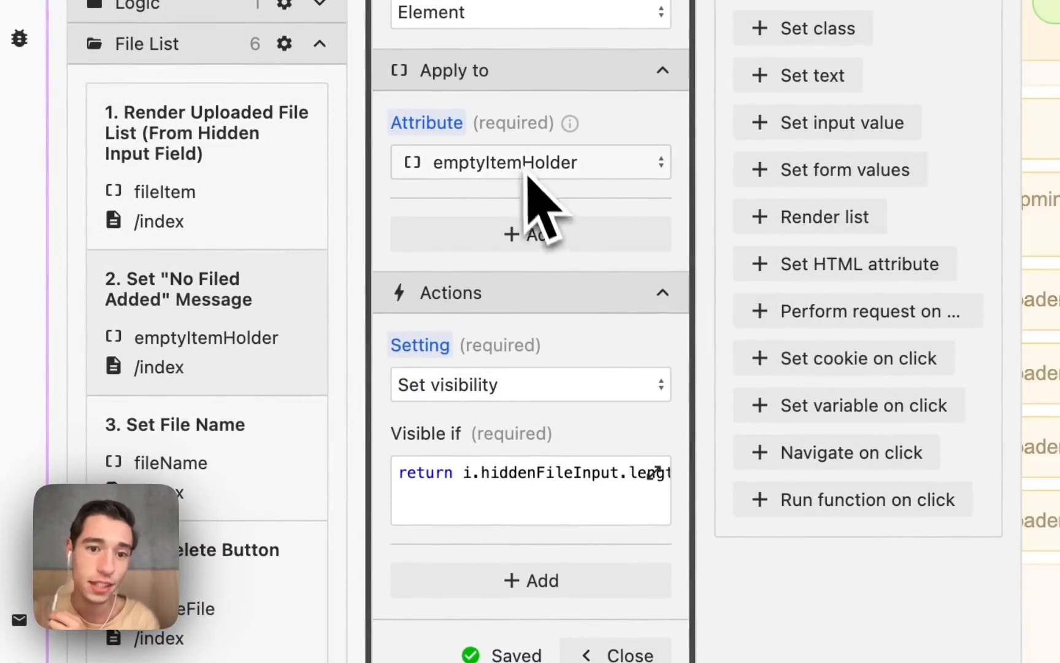
{"action": "left_click", "coordinate": [580, 491]}
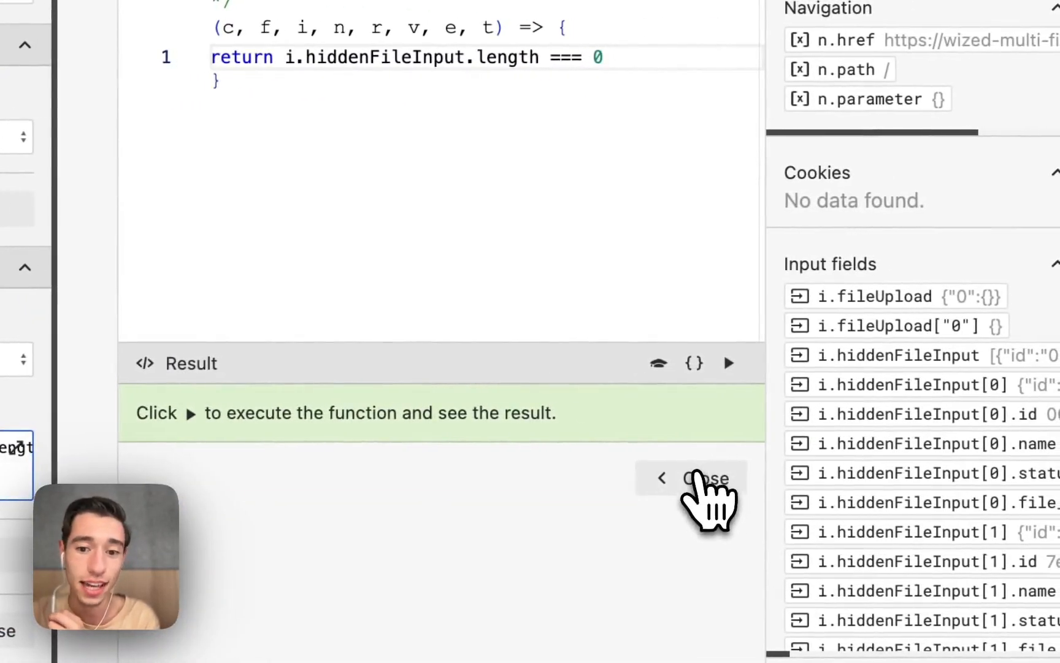
{"action": "left_click", "coordinate": [708, 476]}
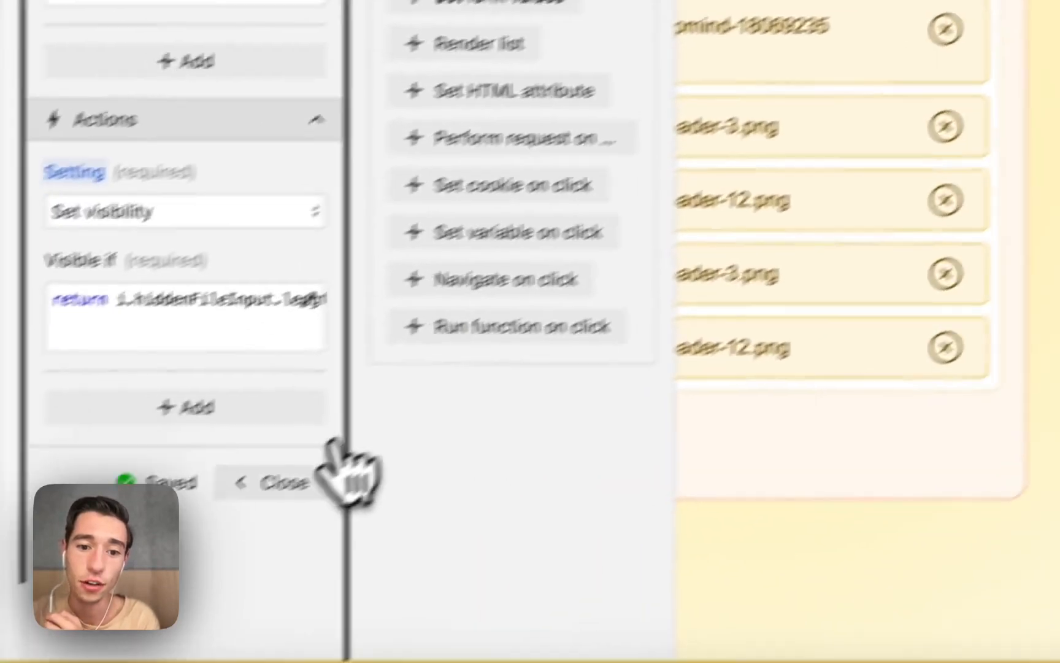
{"action": "left_click", "coordinate": [7, 631]}
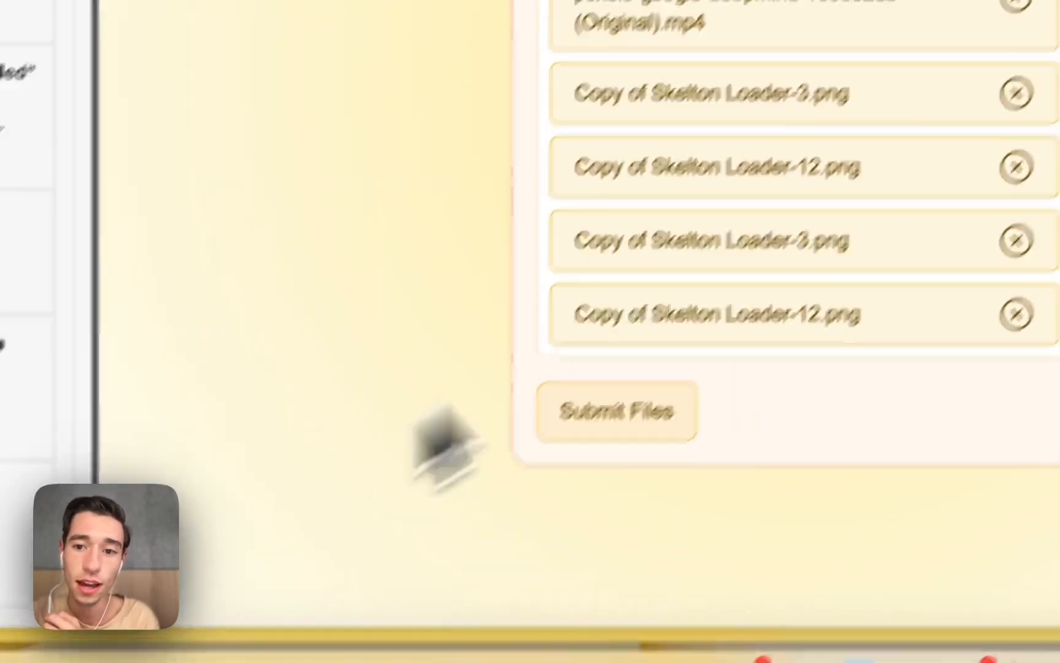
Delete every file from the uploader's list and highlight the "There are no files uploaded yet..." message
{"action": "left_click", "coordinate": [652, 103]}
{"action": "left_click", "coordinate": [729, 241]}
{"action": "left_click", "coordinate": [728, 293]}
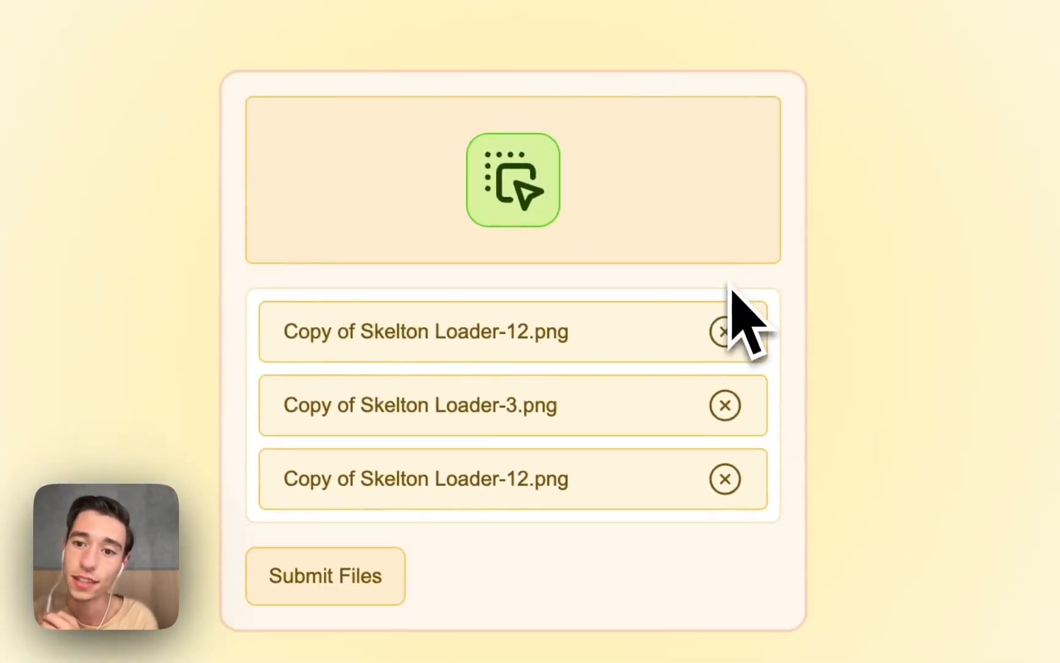
{"action": "left_click", "coordinate": [727, 329]}
{"action": "left_click", "coordinate": [728, 369]}
{"action": "left_click", "coordinate": [732, 378]}
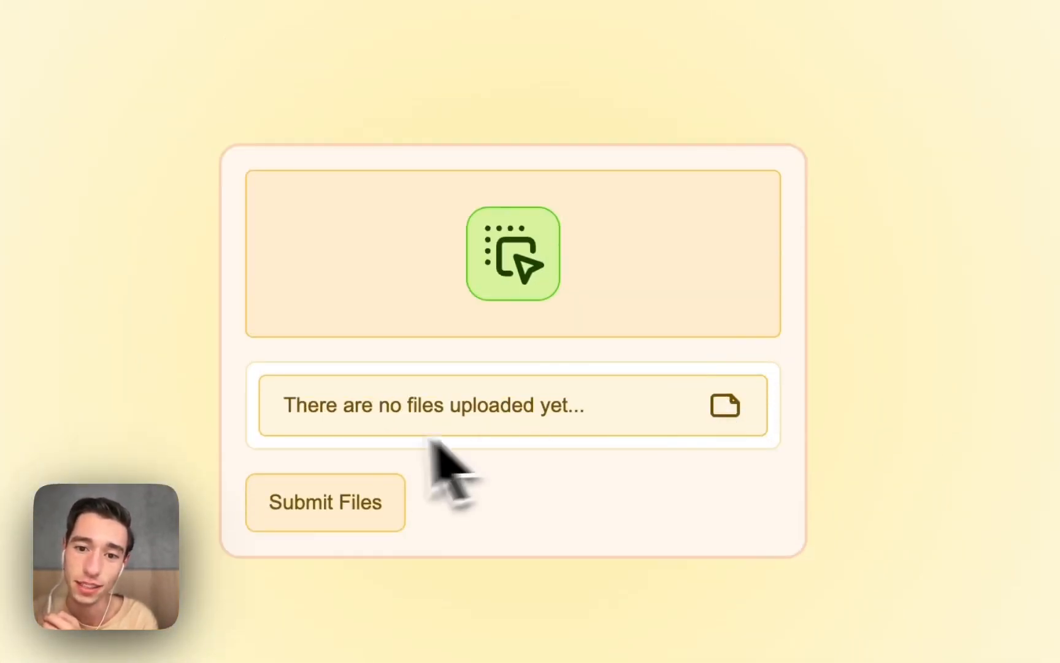
{"action": "left_click_drag", "start_coordinate": [569, 414], "coordinate": [289, 431]}
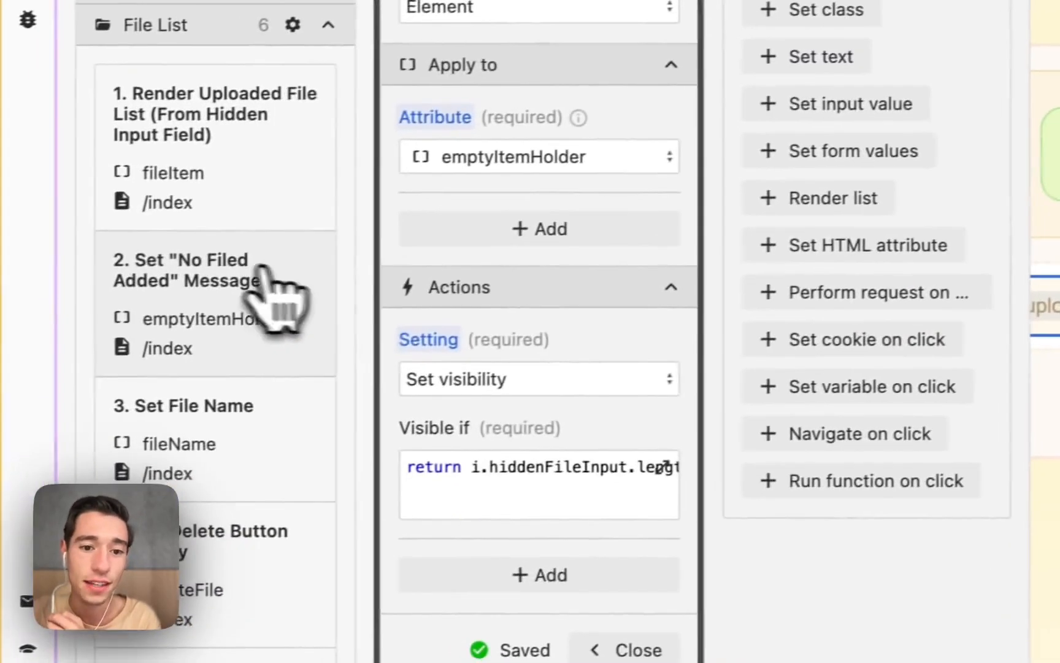
Reopen the Set "No Filed Added" Message visibility function, highlight i.hiddenFileInput.length === 0, and close the function and action
{"action": "left_click", "coordinate": [664, 466]}
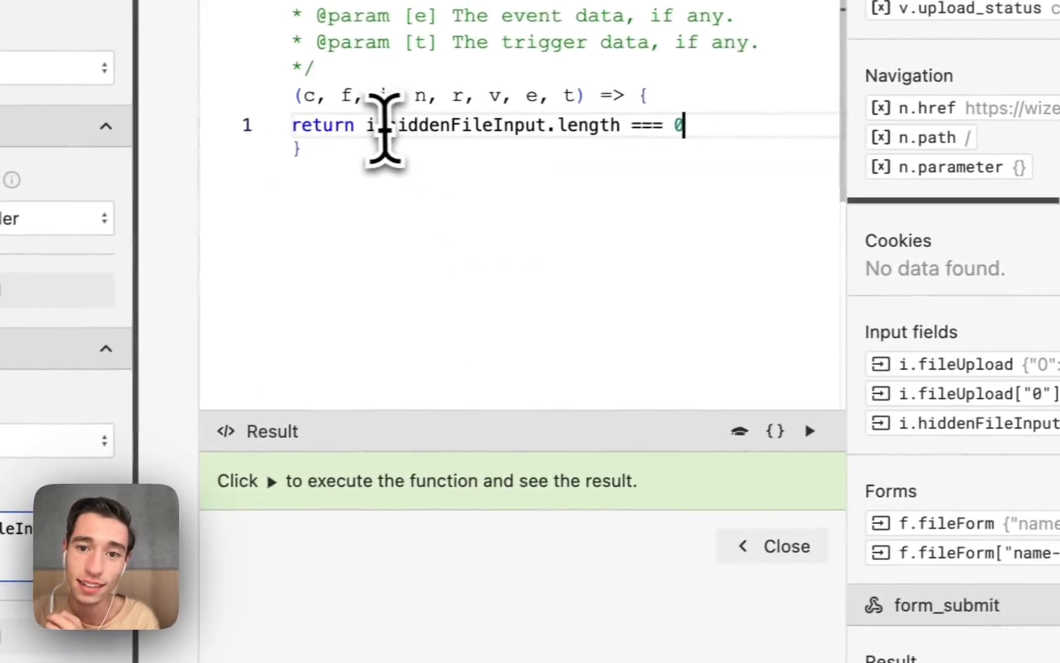
{"action": "left_click_drag", "start_coordinate": [367, 126], "coordinate": [675, 130]}
{"action": "left_click", "coordinate": [756, 543]}
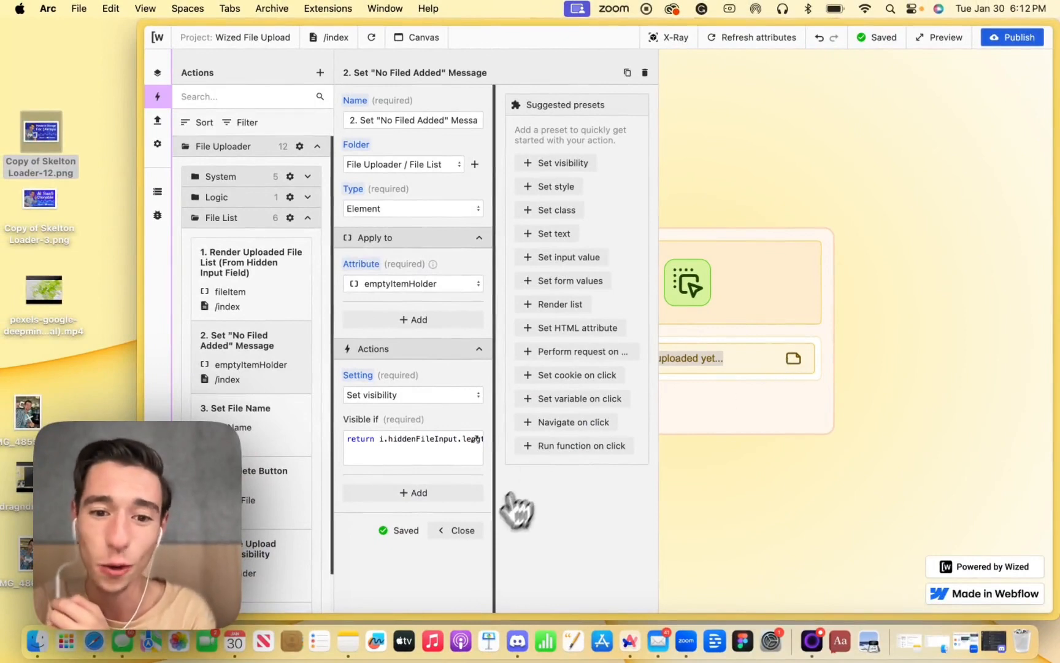
{"action": "left_click", "coordinate": [464, 531]}
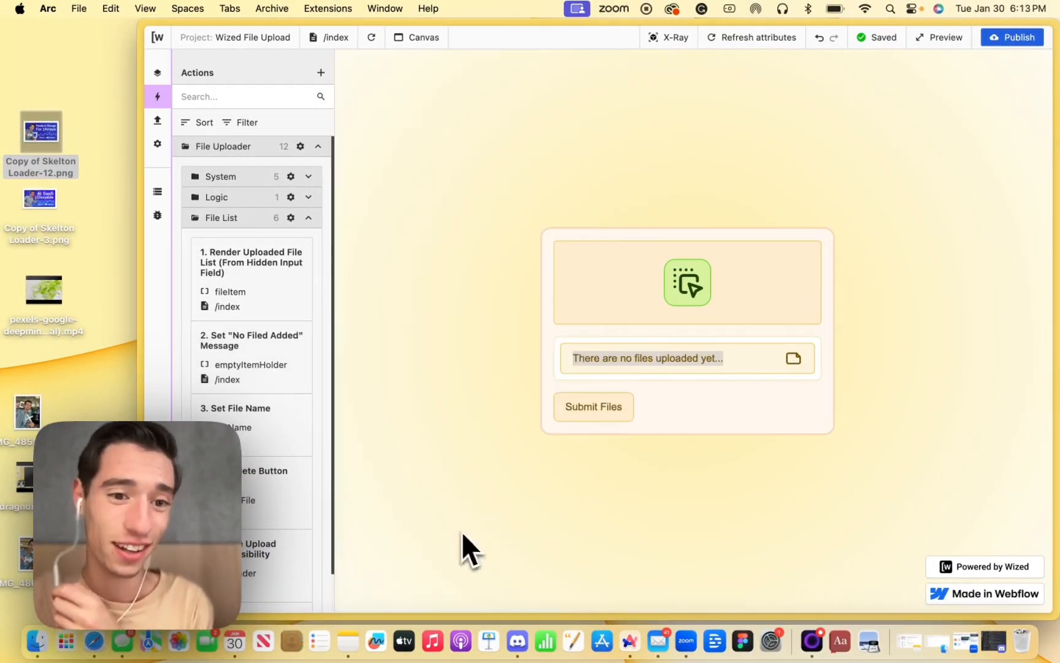
Open the Set File Name action, upload pexels-google-deepmind-18069235 (Original).mp4 from the desktop, and close the action
{"action": "left_click", "coordinate": [279, 417]}
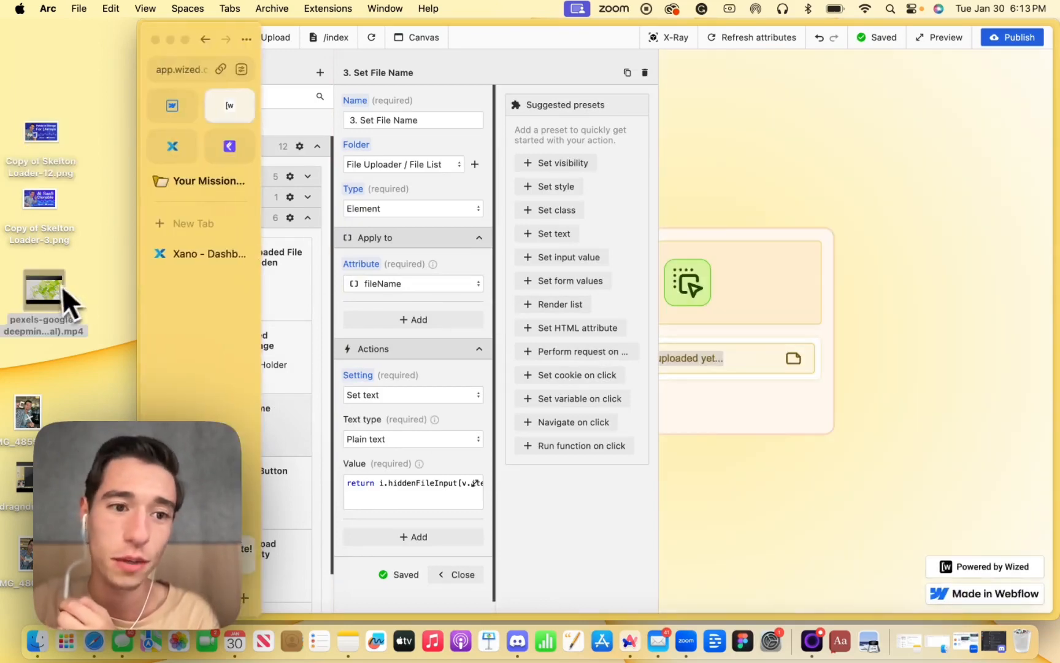
{"action": "left_click_drag", "start_coordinate": [62, 301], "coordinate": [721, 292]}
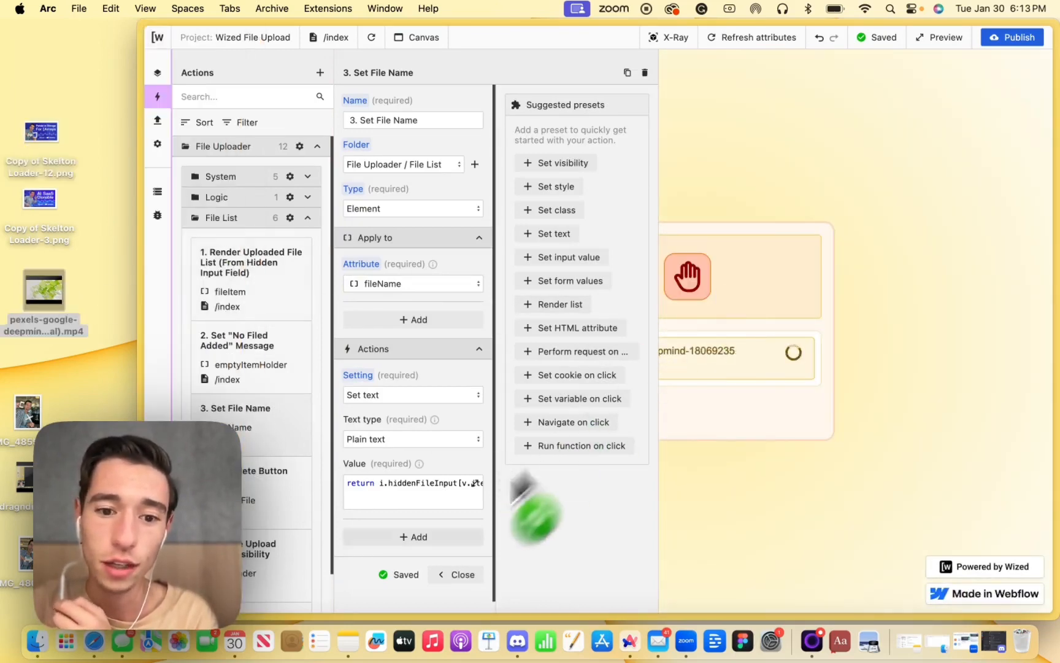
{"action": "scroll", "coordinate": [457, 535], "scroll_direction": "down", "scroll_amount": 2}
{"action": "left_click", "coordinate": [463, 531]}
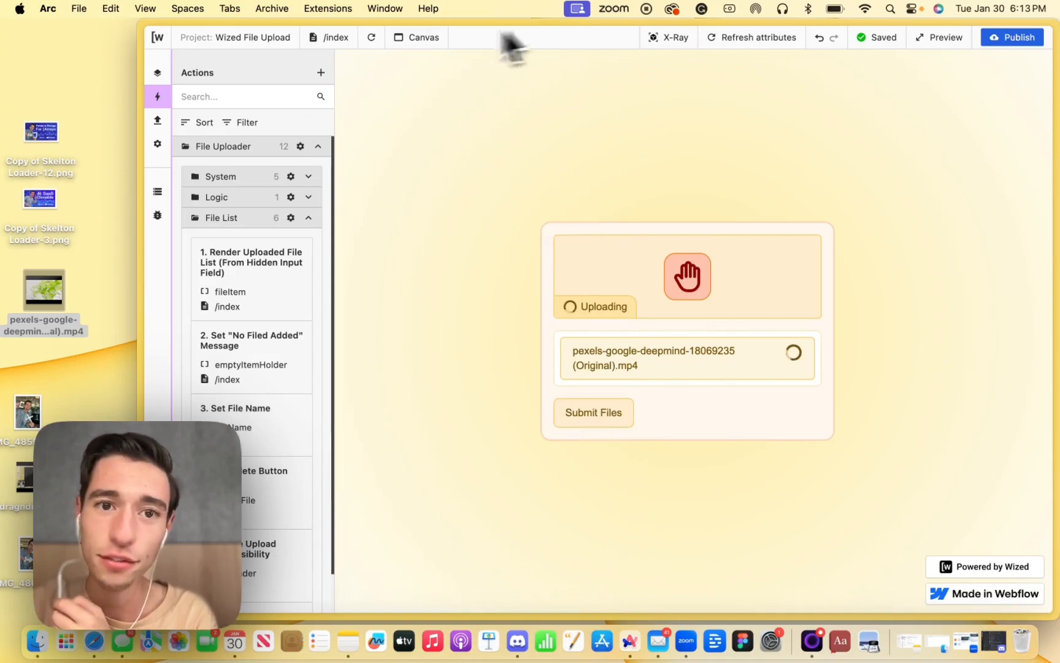
Inspect the fileName attribute with X-Ray, turn X-Ray off, and upload Copy of Skelton Loader-3.png from the desktop
{"action": "left_click", "coordinate": [675, 38]}
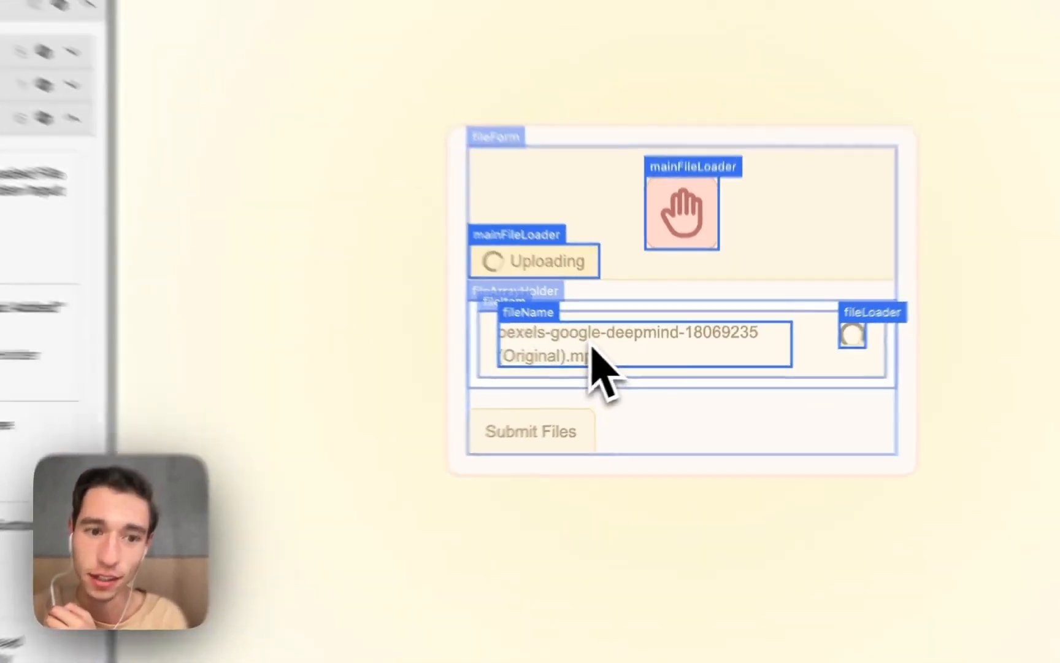
{"action": "left_click", "coordinate": [672, 39]}
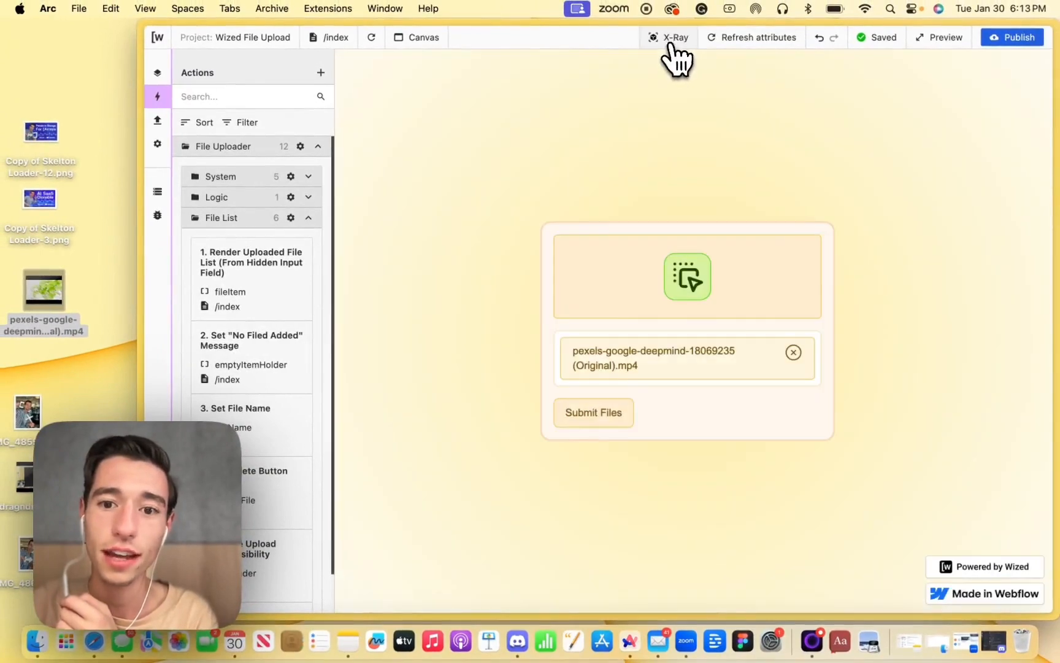
{"action": "left_click_drag", "start_coordinate": [44, 288], "coordinate": [659, 257]}
{"action": "left_click_drag", "start_coordinate": [40, 203], "coordinate": [598, 393]}
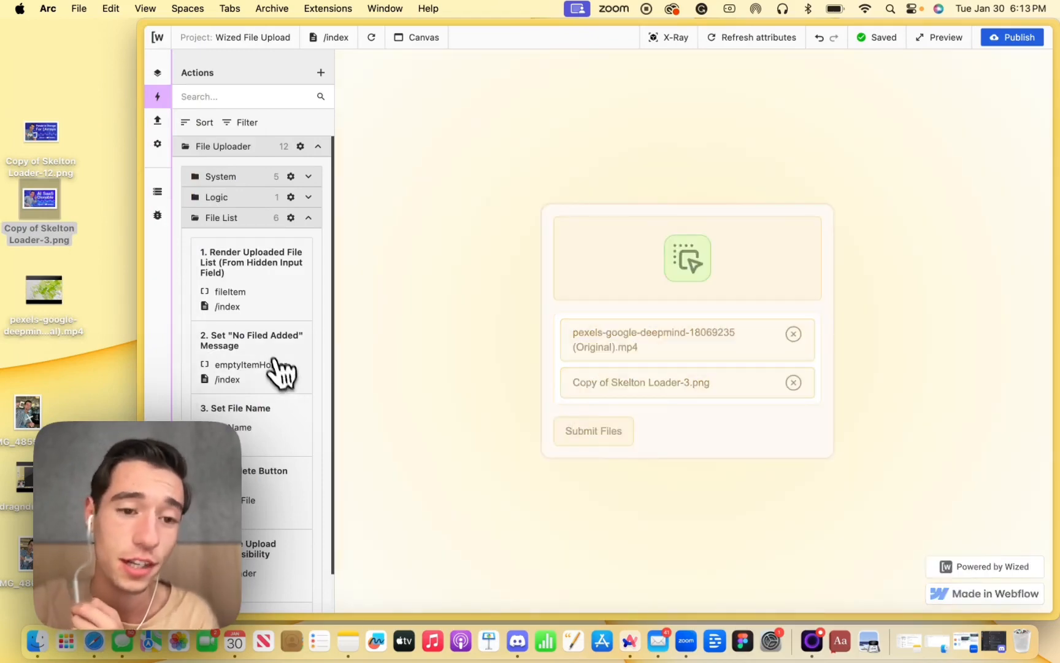
Open the Set File Name action's value function and highlight the i.hiddenFileInput reference
{"action": "left_click", "coordinate": [276, 367]}
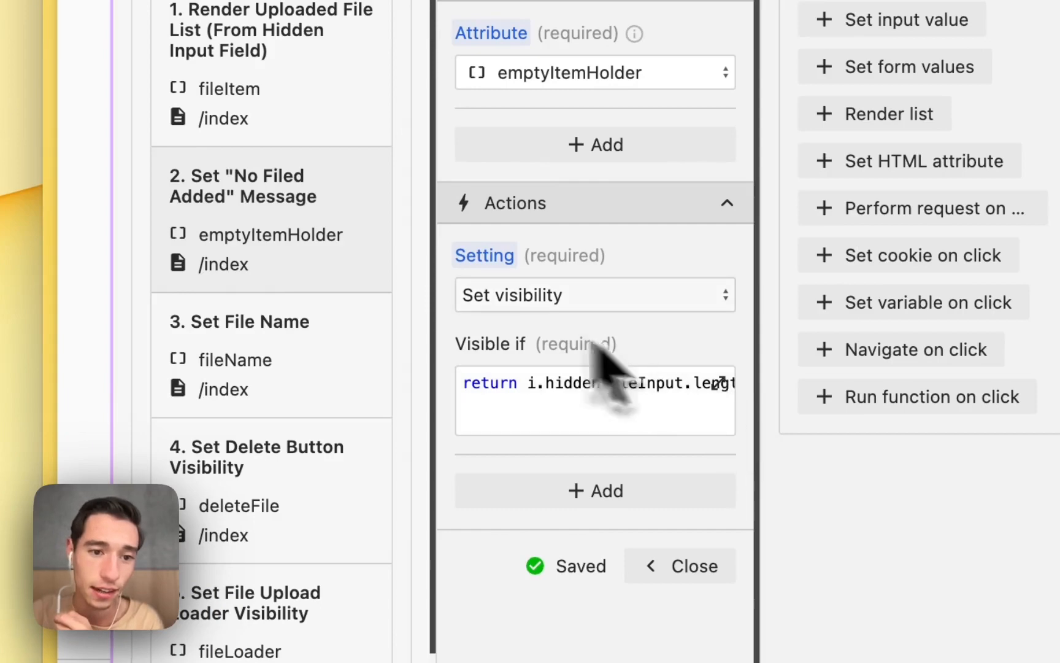
{"action": "left_click", "coordinate": [325, 386]}
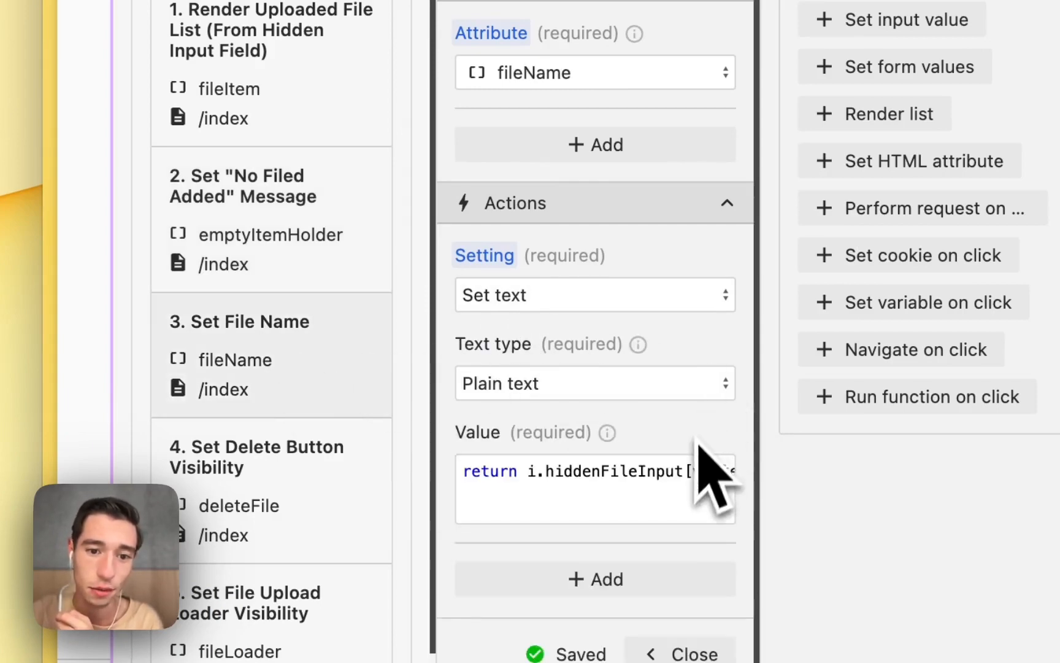
{"action": "left_click", "coordinate": [724, 471]}
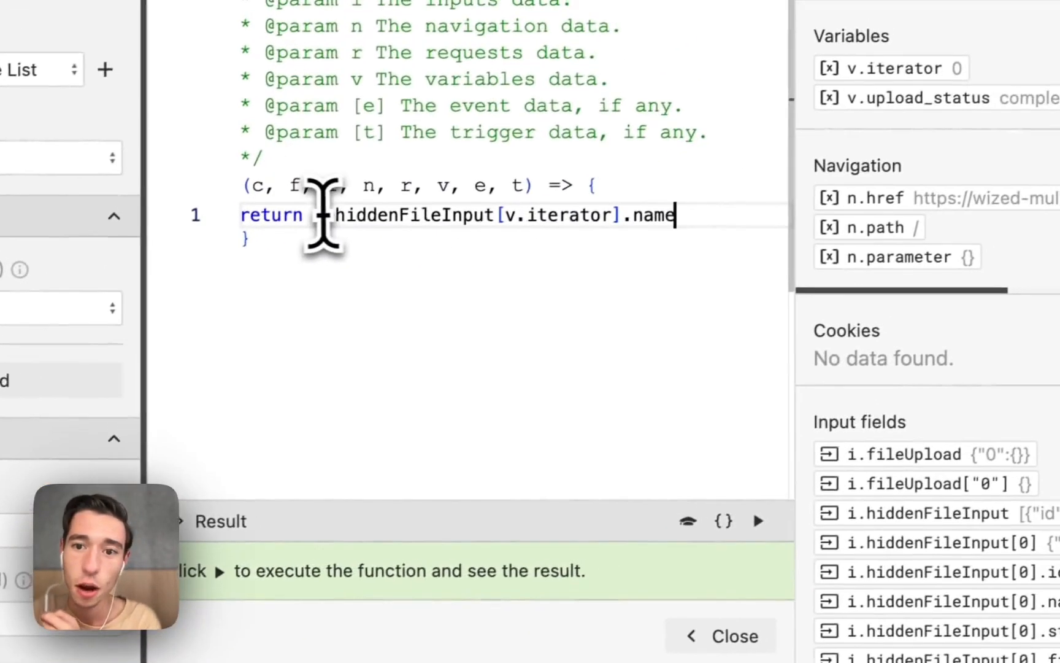
{"action": "left_click_drag", "start_coordinate": [372, 191], "coordinate": [550, 193]}
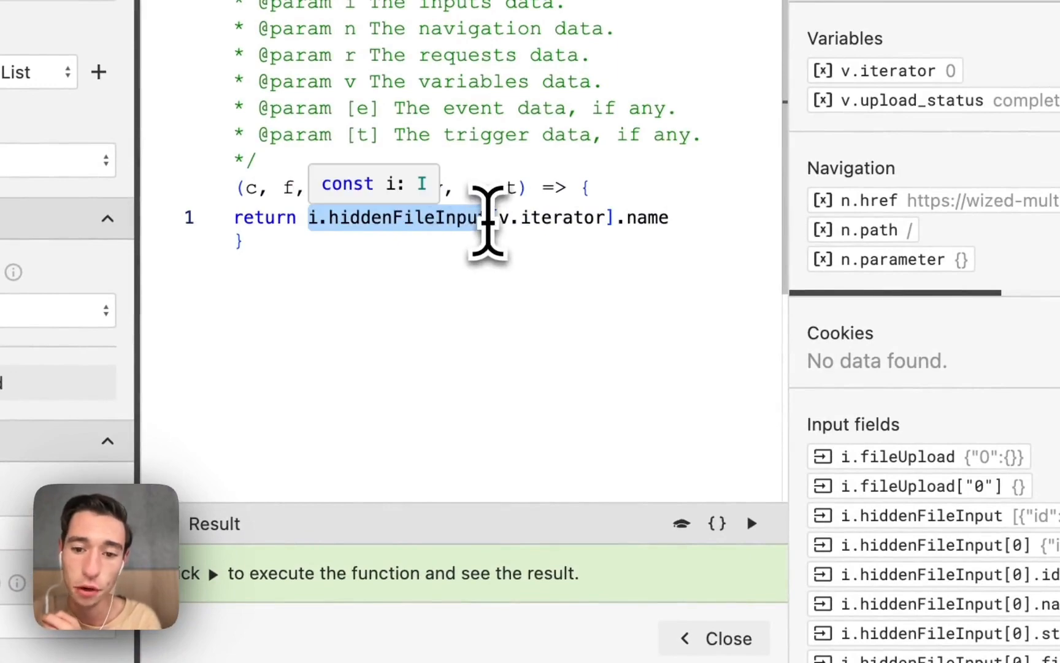
{"action": "left_click_drag", "start_coordinate": [486, 221], "coordinate": [491, 218]}
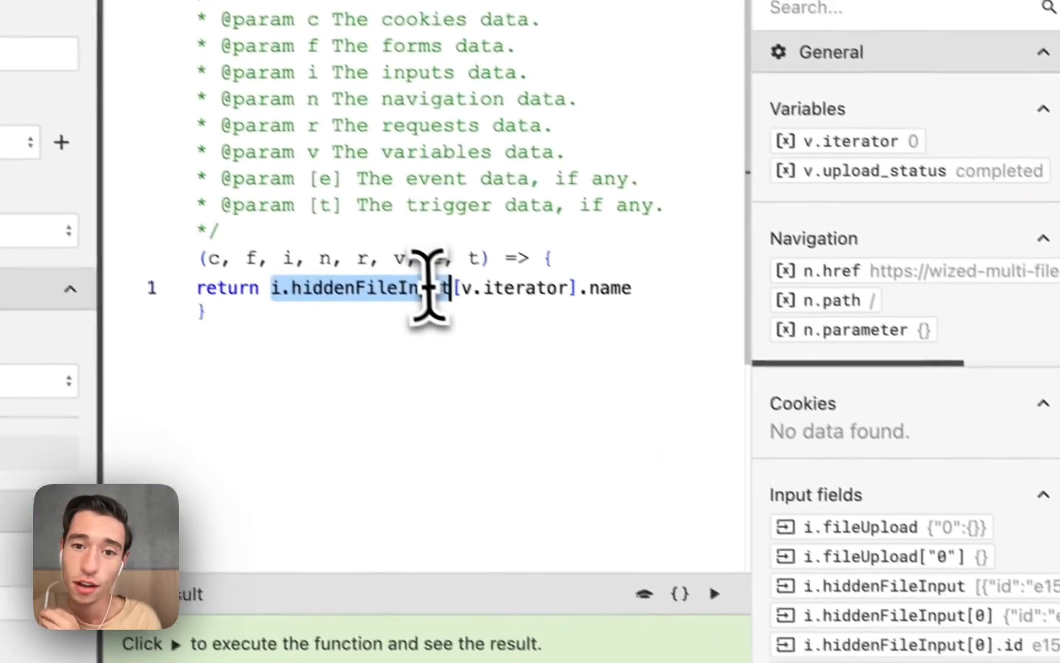
Highlight i.hiddenFileInput[v.iterator].name, examine the file names in the Data Store's input fields, run the function, and close it
{"action": "left_click_drag", "start_coordinate": [294, 305], "coordinate": [653, 305]}
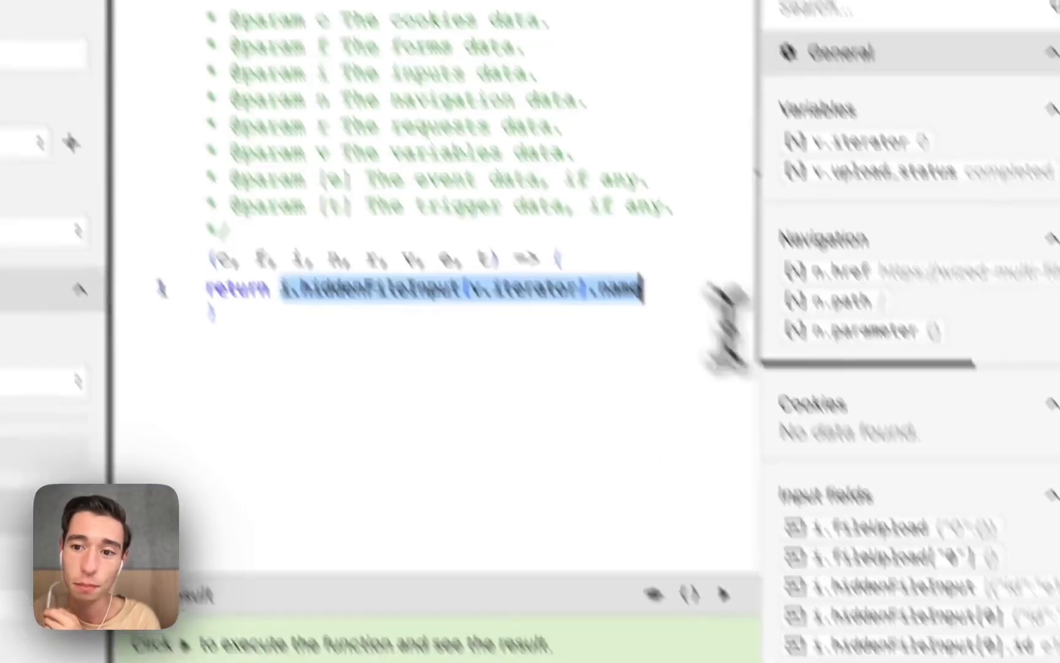
{"action": "scroll", "coordinate": [785, 484], "scroll_direction": "right", "scroll_amount": 1}
{"action": "scroll", "coordinate": [827, 454], "scroll_direction": "left", "scroll_amount": 1}
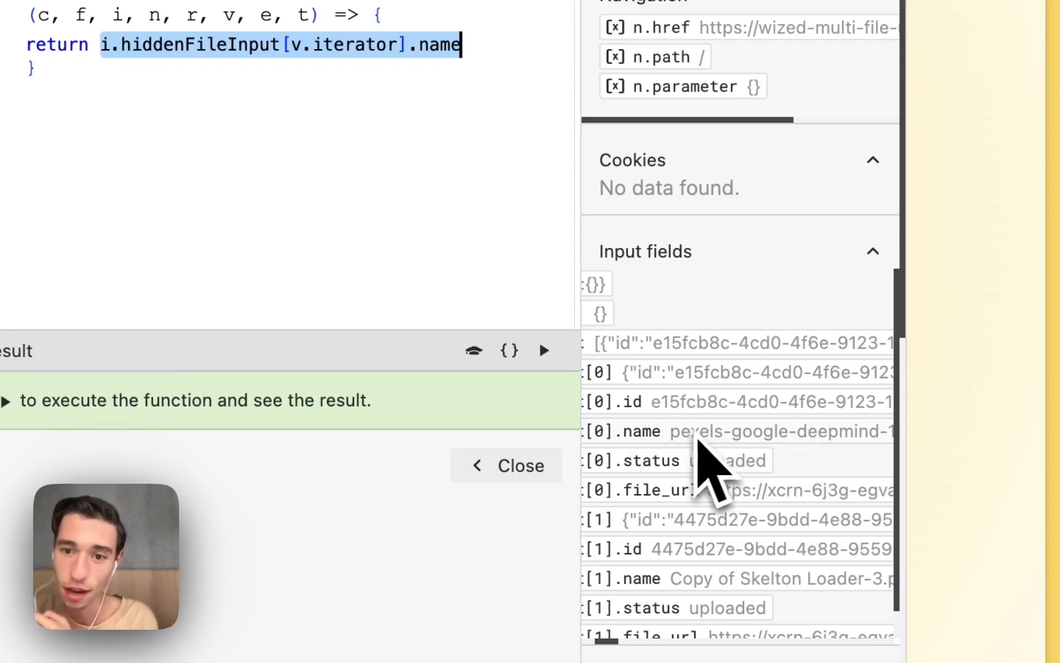
{"action": "left_click", "coordinate": [544, 350]}
{"action": "left_click", "coordinate": [487, 464]}
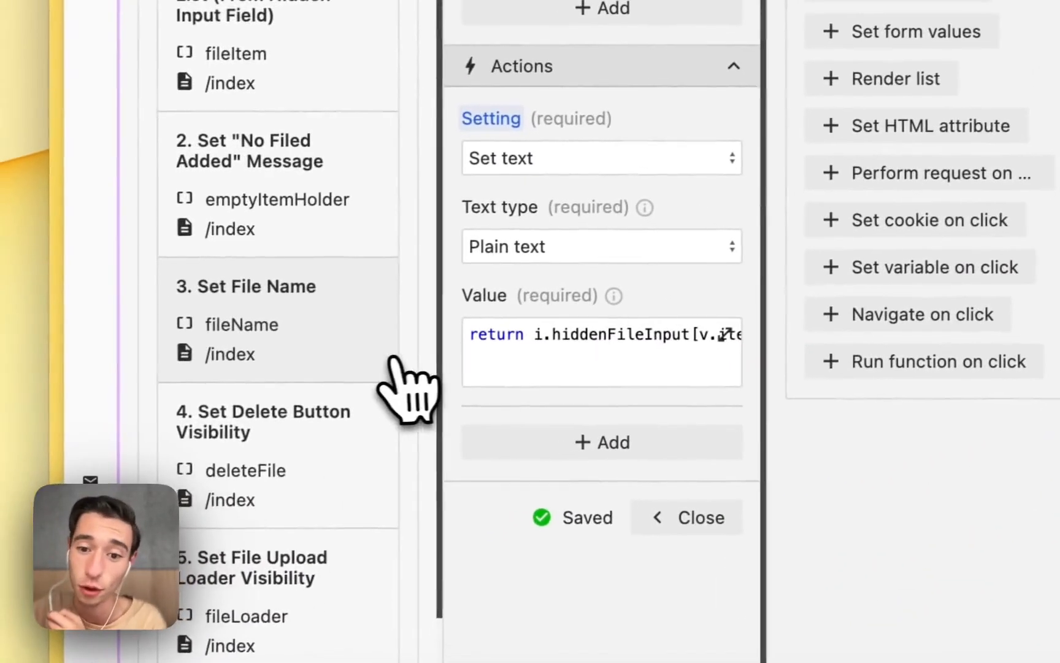
Open the Set Delete Button Visibility action's function and run it
{"action": "scroll", "coordinate": [392, 368], "scroll_direction": "down", "scroll_amount": 3}
{"action": "left_click", "coordinate": [347, 345]}
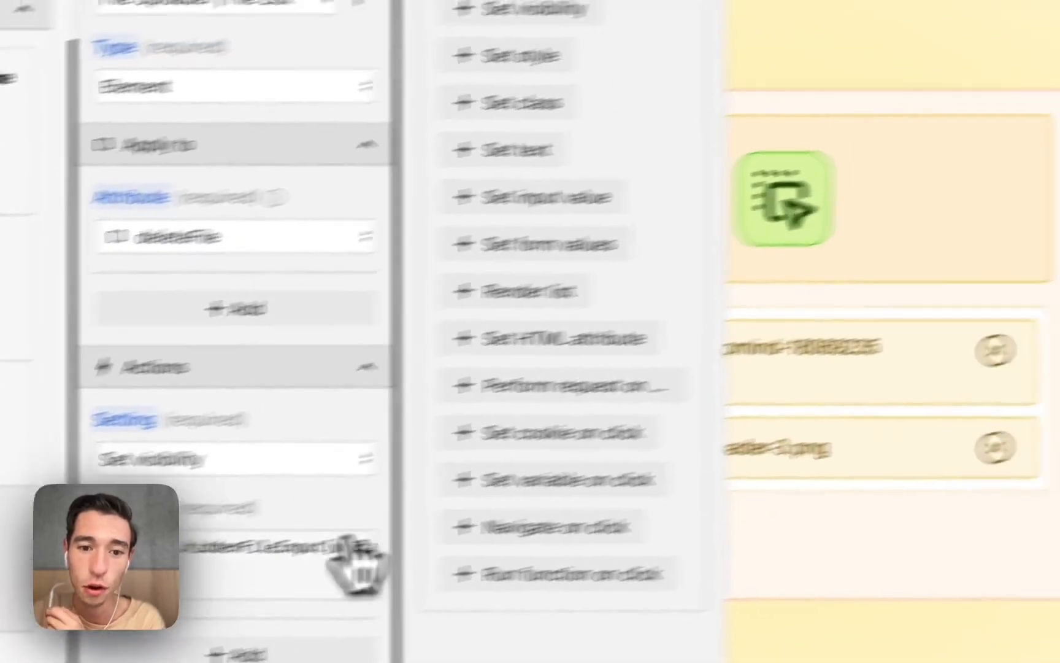
{"action": "left_click", "coordinate": [588, 499]}
{"action": "left_click", "coordinate": [865, 500]}
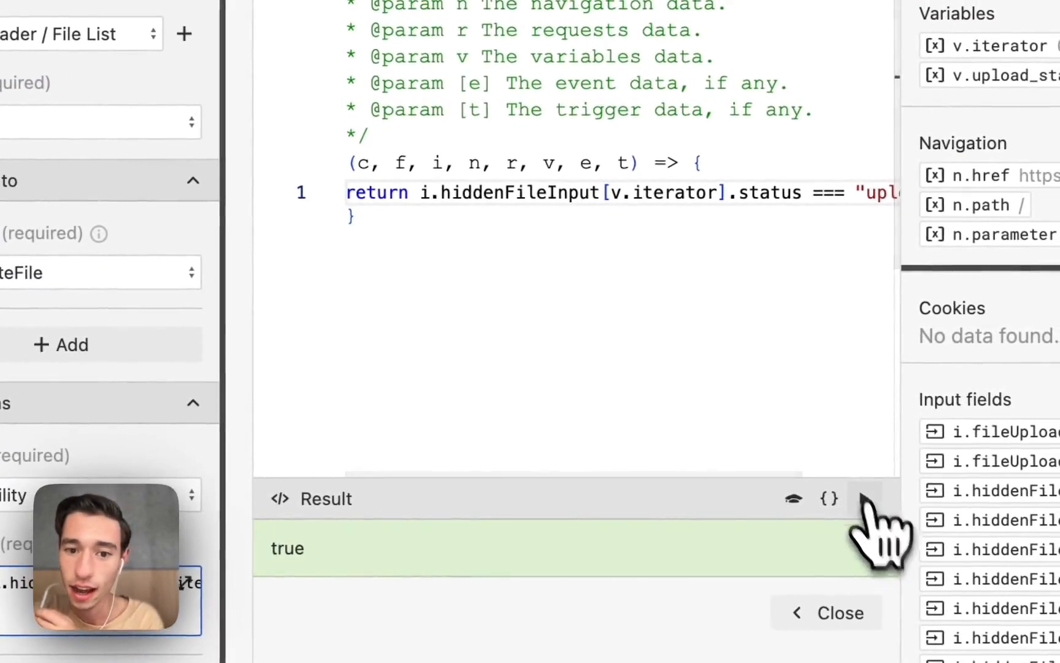
Highlight "uploaded" in the delete button condition, examine the file status values in the Data Store, and close the function
{"action": "scroll", "coordinate": [776, 366], "scroll_direction": "right", "scroll_amount": 3}
{"action": "left_click_drag", "start_coordinate": [748, 194], "coordinate": [845, 191]}
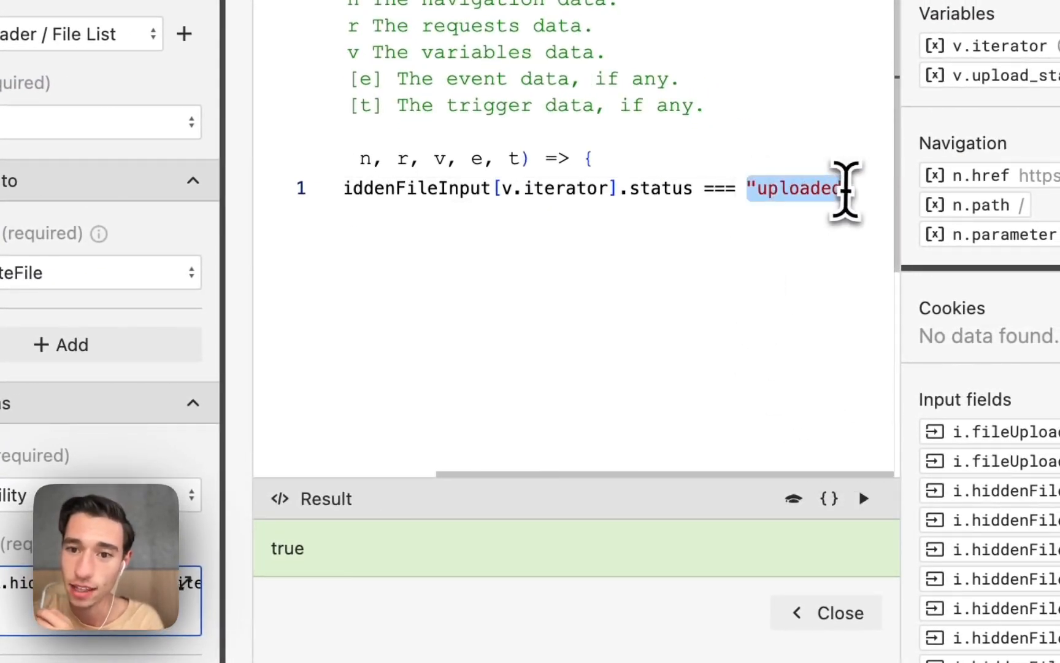
{"action": "left_click", "coordinate": [835, 280]}
{"action": "scroll", "coordinate": [1043, 549], "scroll_direction": "right", "scroll_amount": 5}
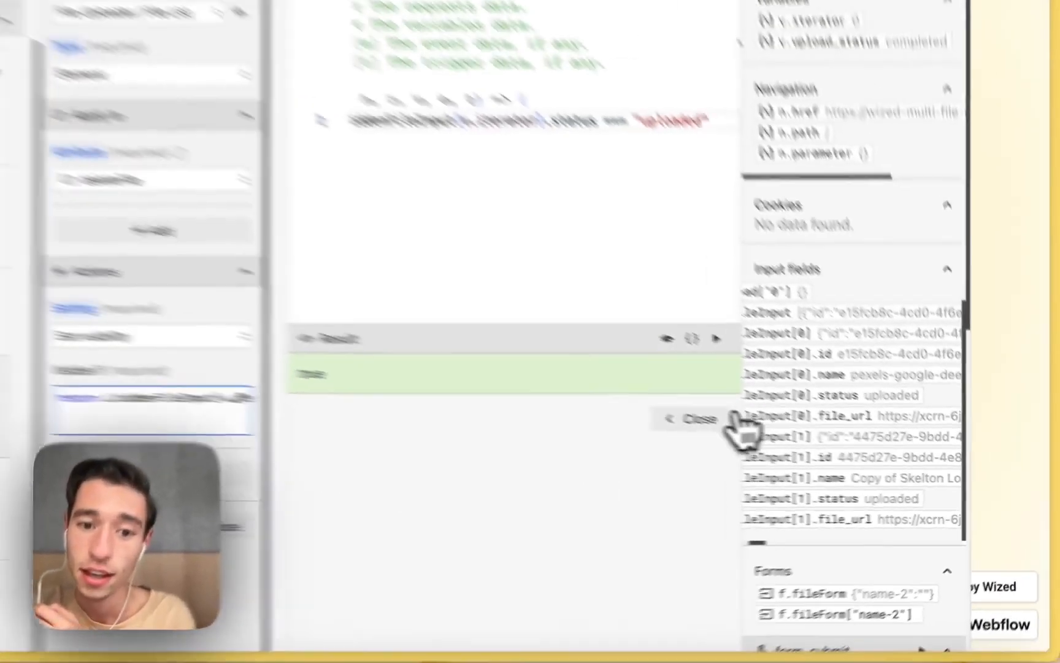
{"action": "left_click", "coordinate": [564, 377]}
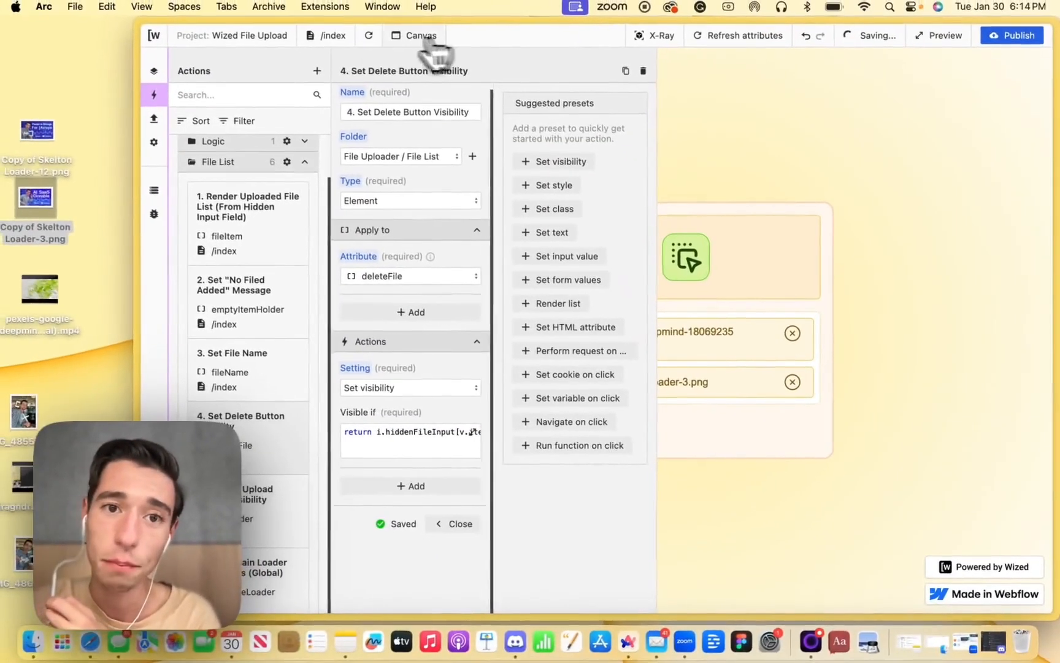
Refresh the page preview and upload Copy of Skelton Loader-3.png from the desktop
{"action": "left_click", "coordinate": [372, 39]}
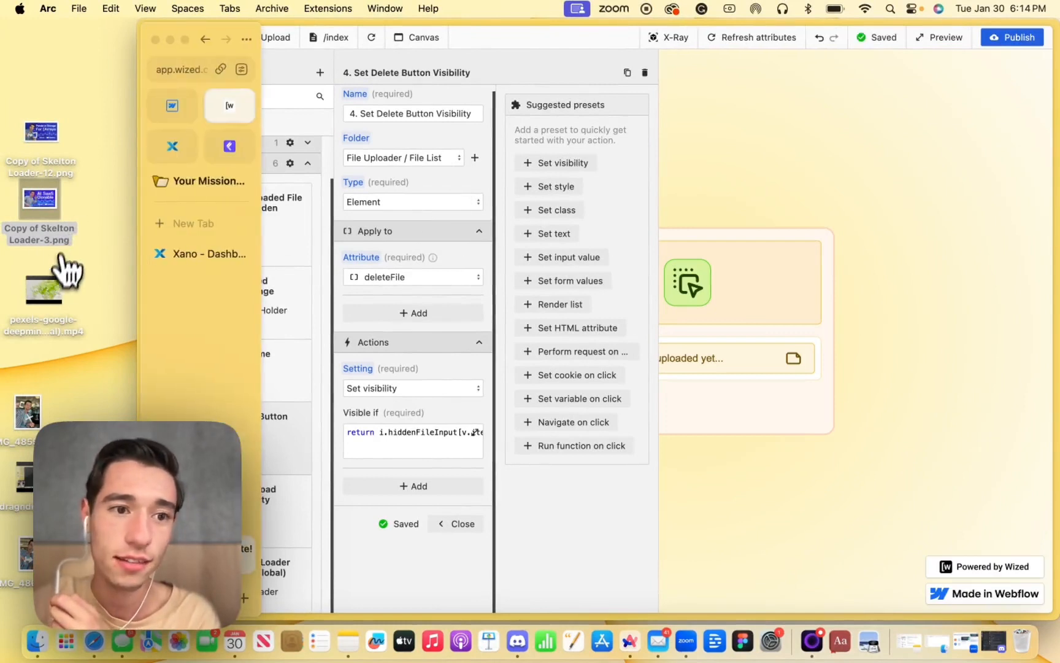
{"action": "left_click_drag", "start_coordinate": [184, 223], "coordinate": [303, 454]}
Open the Set File Upload Loader Visibility action and its visibility function
{"action": "scroll", "coordinate": [303, 455], "scroll_direction": "down", "scroll_amount": 3}
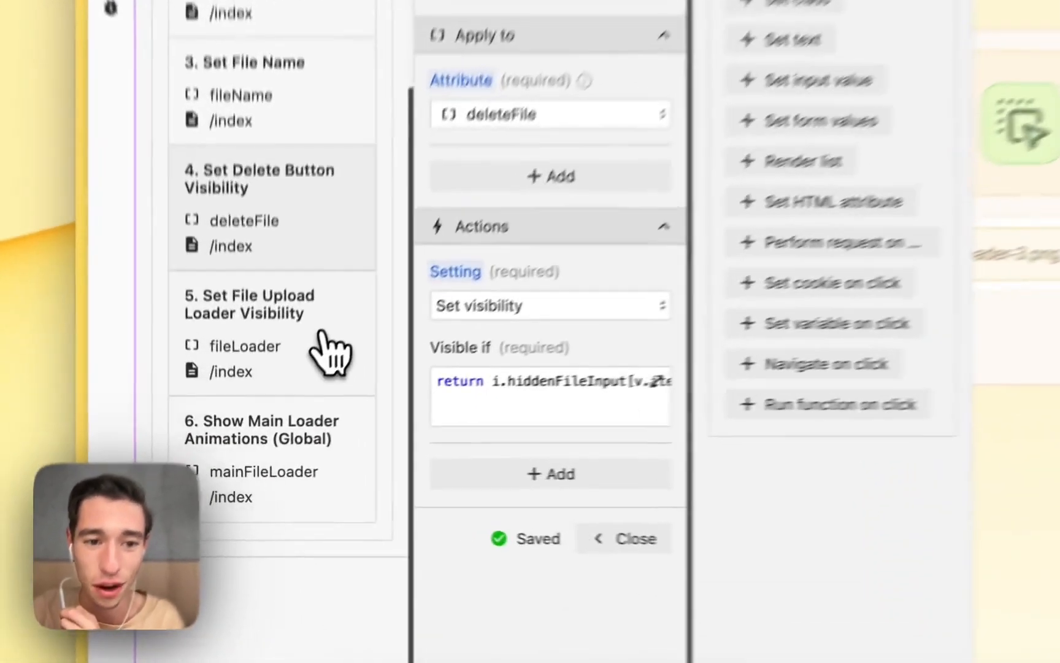
{"action": "left_click", "coordinate": [281, 411]}
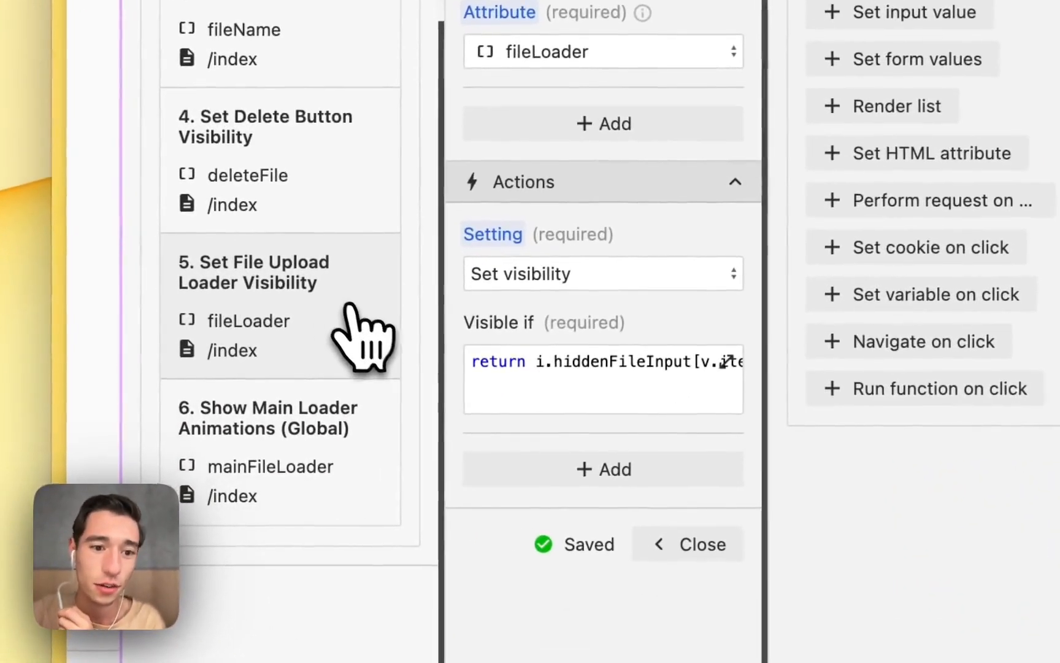
{"action": "left_click", "coordinate": [726, 361]}
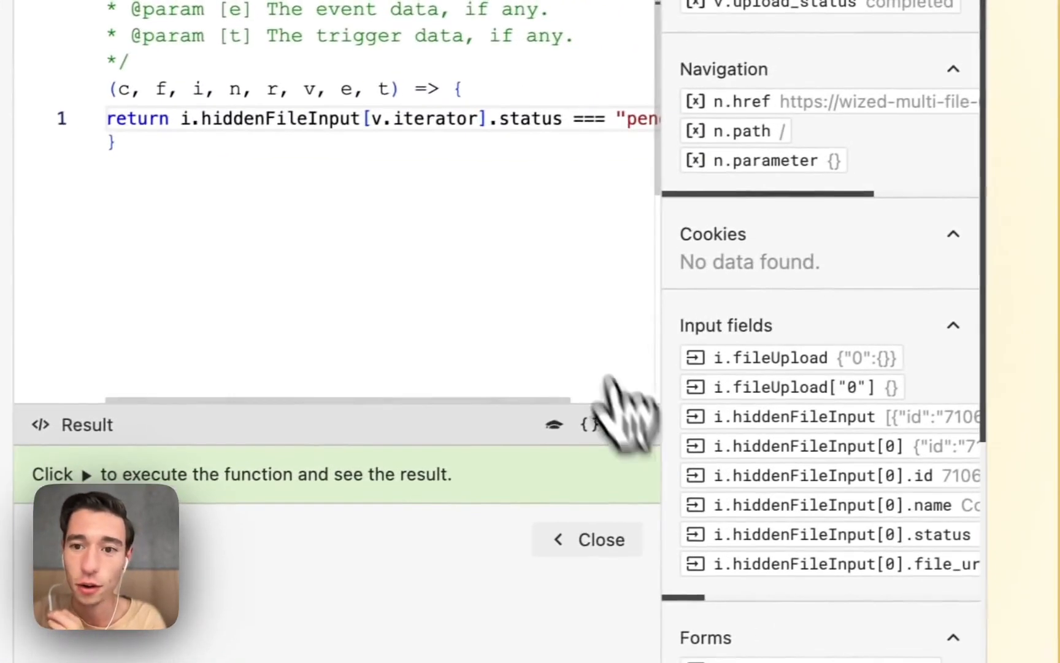
Highlight "pending" in the loader condition, examine the file's status in the Data Store's input fields, and close the function
{"action": "left_click", "coordinate": [527, 206]}
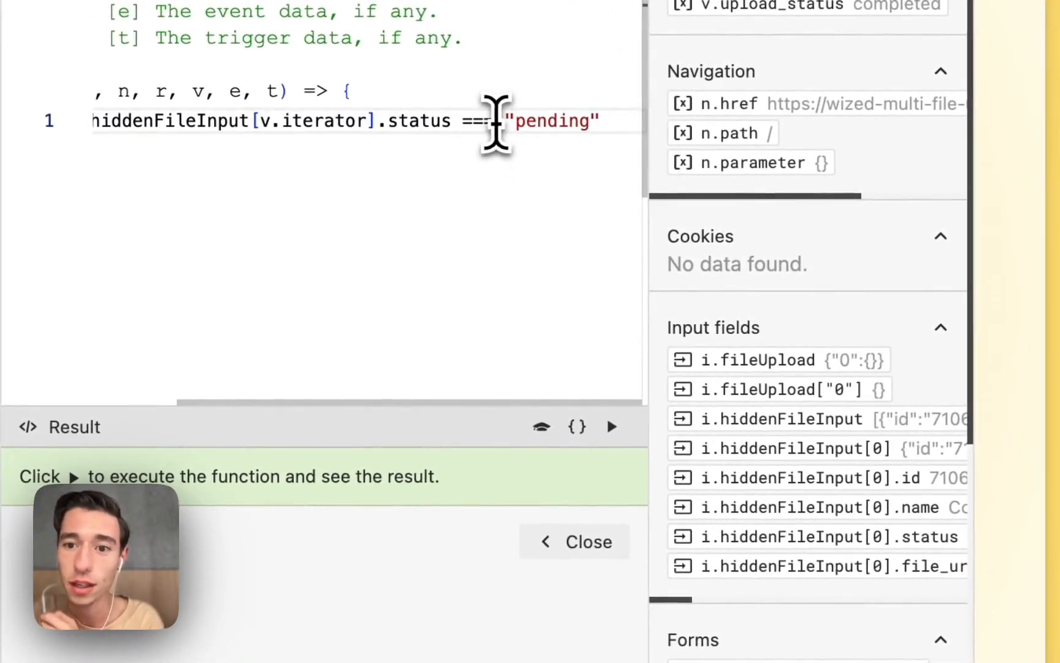
{"action": "left_click_drag", "start_coordinate": [495, 123], "coordinate": [607, 122]}
{"action": "scroll", "coordinate": [798, 503], "scroll_direction": "down", "scroll_amount": 1}
{"action": "scroll", "coordinate": [798, 518], "scroll_direction": "right", "scroll_amount": 3}
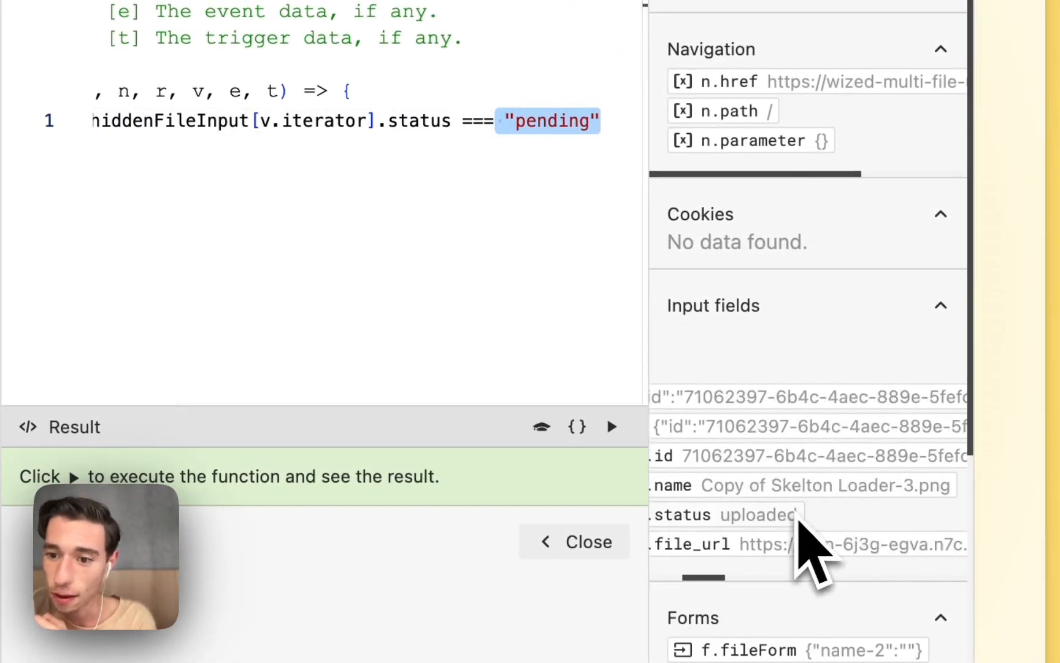
{"action": "left_click", "coordinate": [589, 543]}
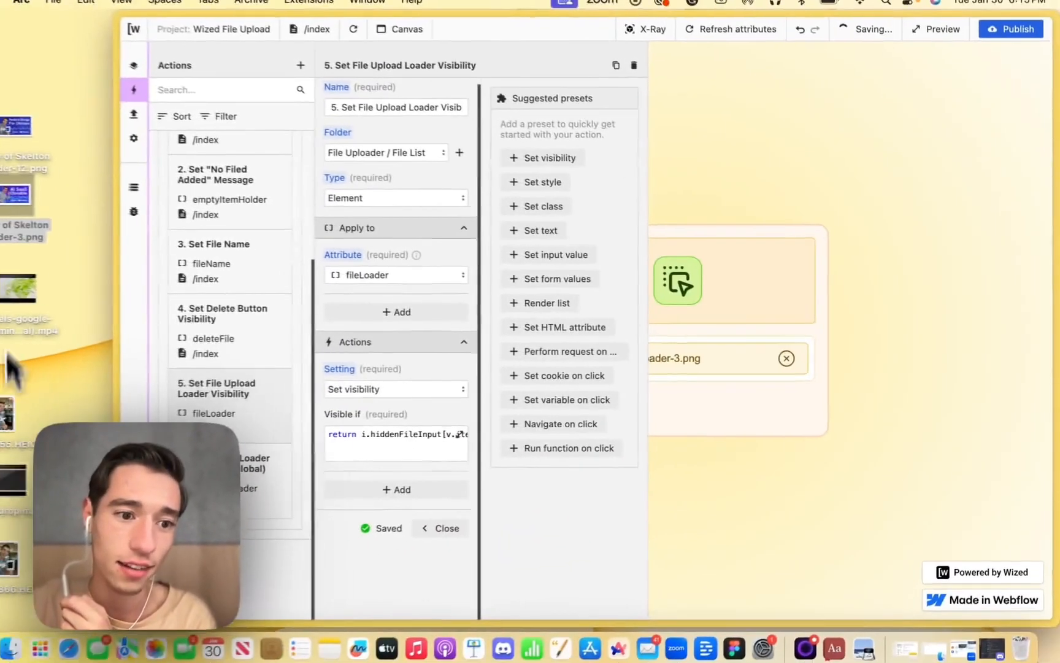
Upload dragndrop.mp4 from the desktop and run the loader visibility function while examining the file status values in the Data Store
{"action": "left_click_drag", "start_coordinate": [9, 480], "coordinate": [723, 314]}
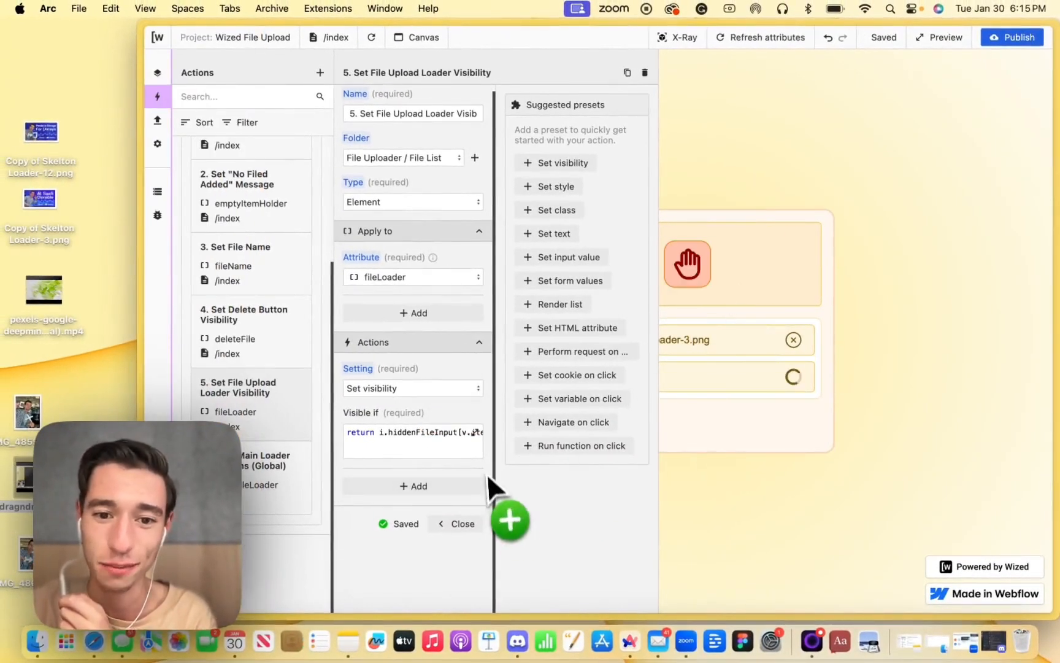
{"action": "left_click", "coordinate": [478, 437]}
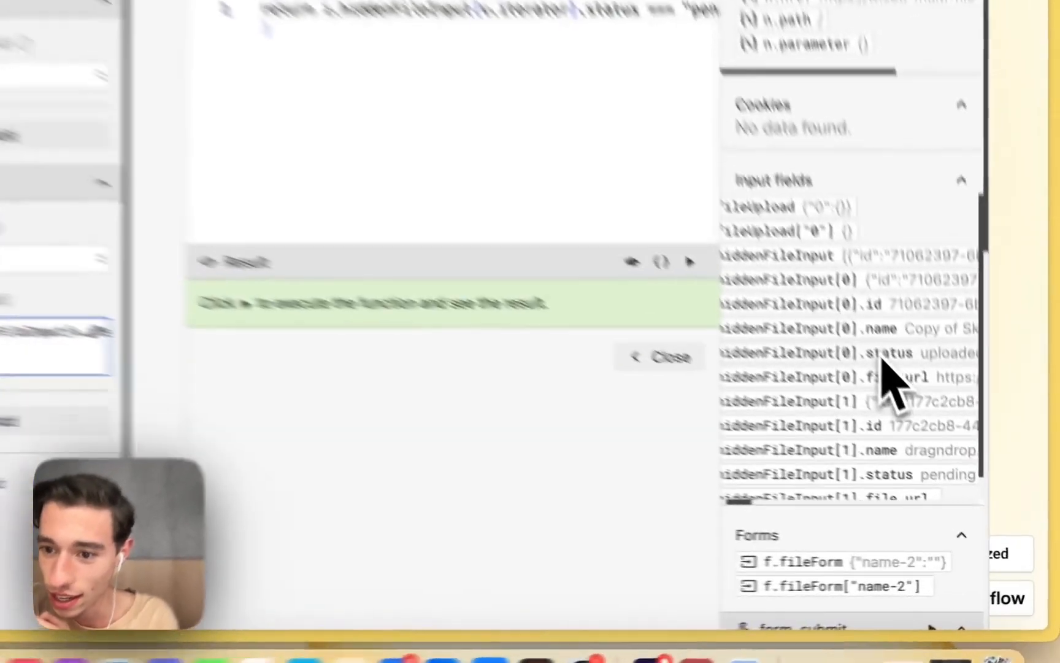
{"action": "scroll", "coordinate": [849, 313], "scroll_direction": "down", "scroll_amount": 1}
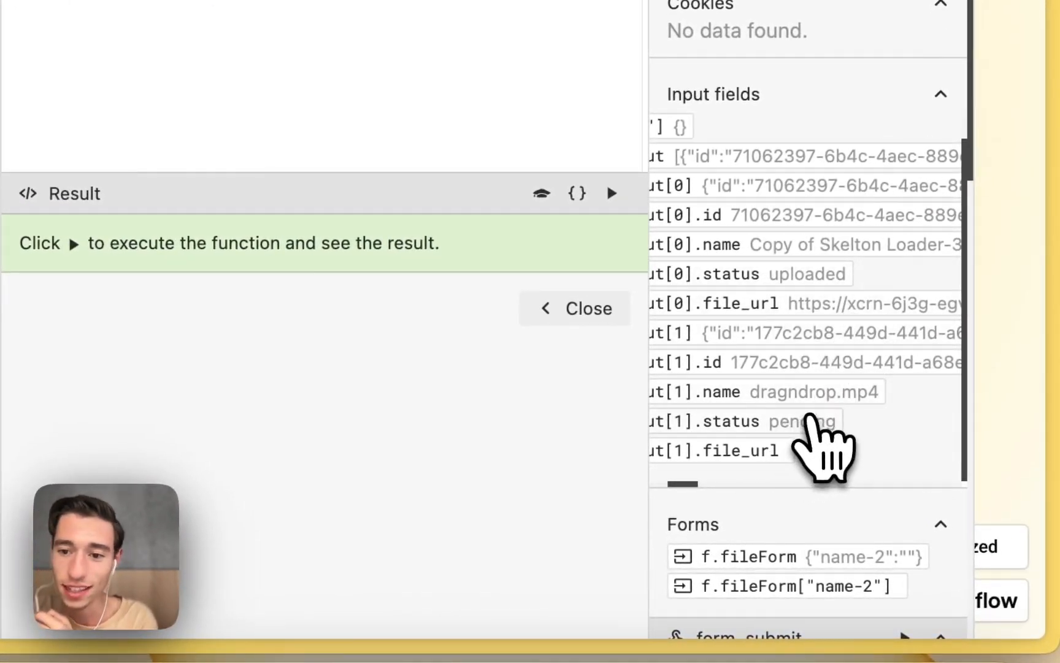
{"action": "left_click", "coordinate": [611, 194]}
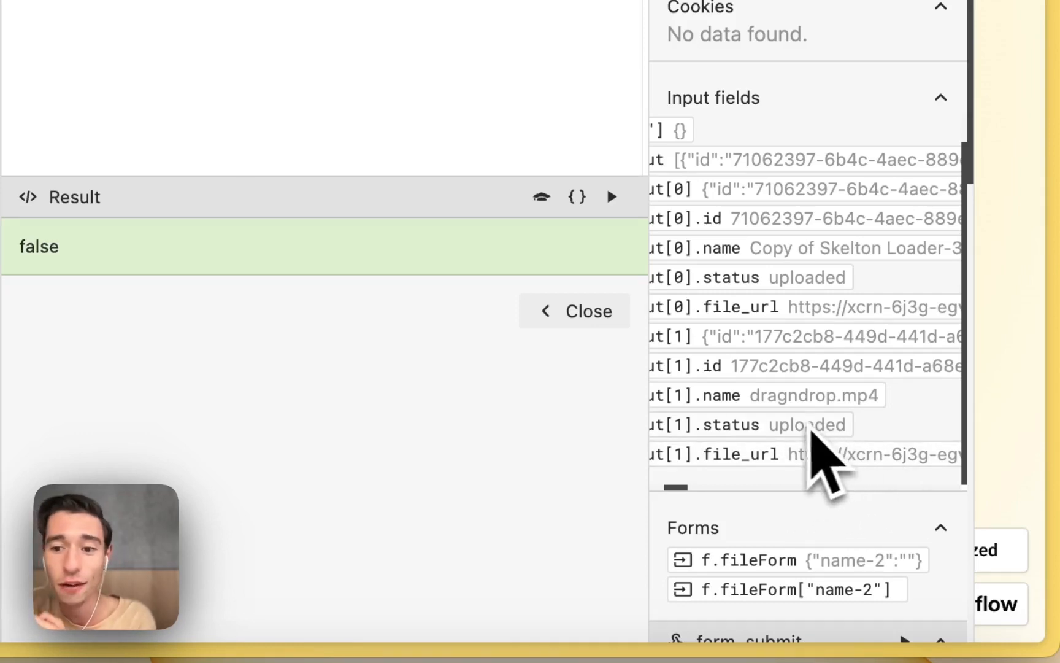
{"action": "left_click", "coordinate": [608, 314]}
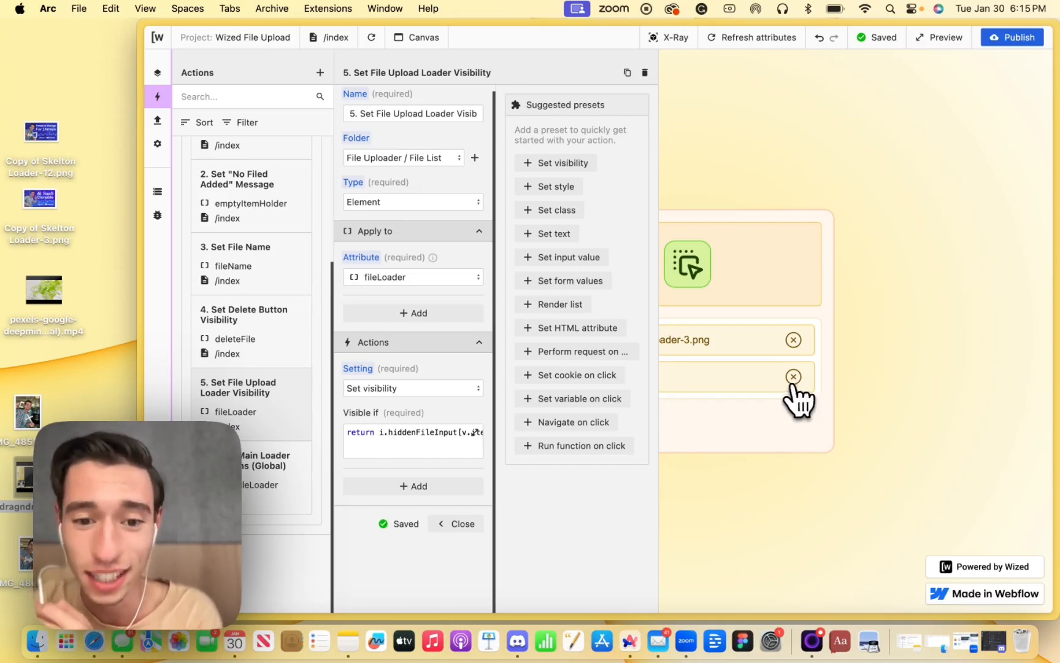
Open the Show Main Loader Animations (Global) action, upload the pexels-google-deepmind MP4 from the desktop, and close the action
{"action": "left_click", "coordinate": [478, 523]}
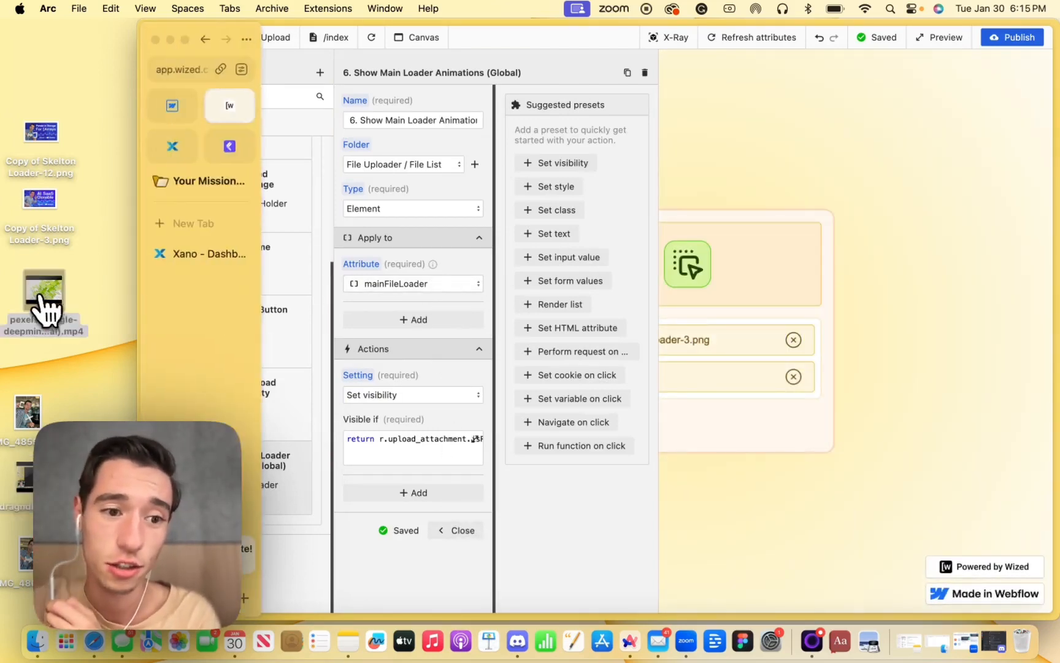
{"action": "left_click_drag", "start_coordinate": [44, 295], "coordinate": [457, 530]}
{"action": "left_click", "coordinate": [457, 530]}
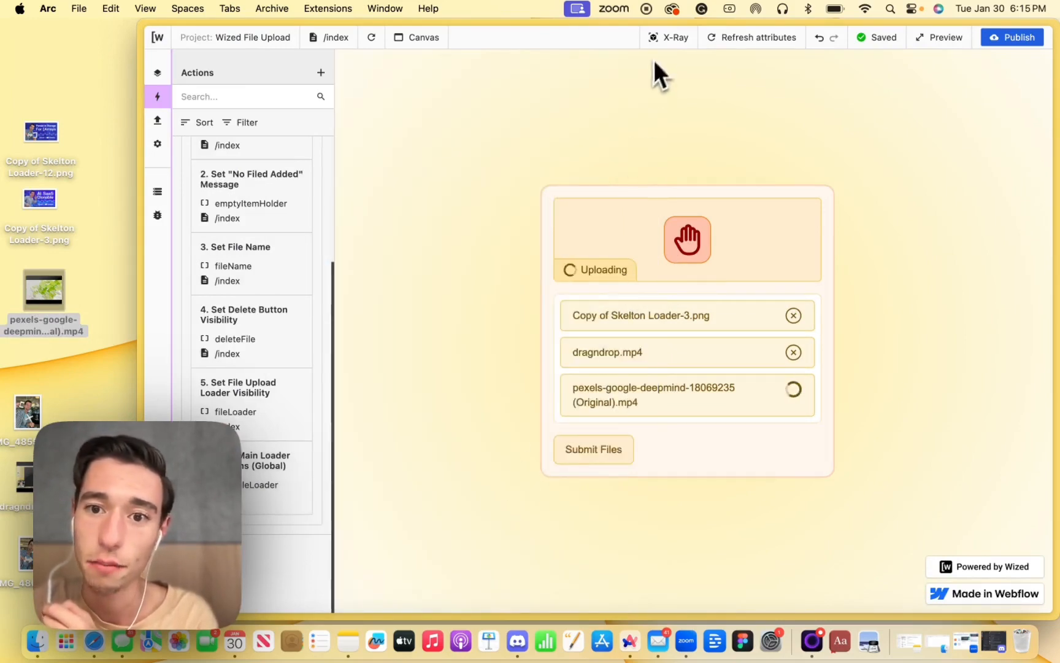
Inspect the mainFileLoader elements with X-Ray during the upload and examine the upload_attachment request state in the Data Store
{"action": "left_click", "coordinate": [669, 37]}
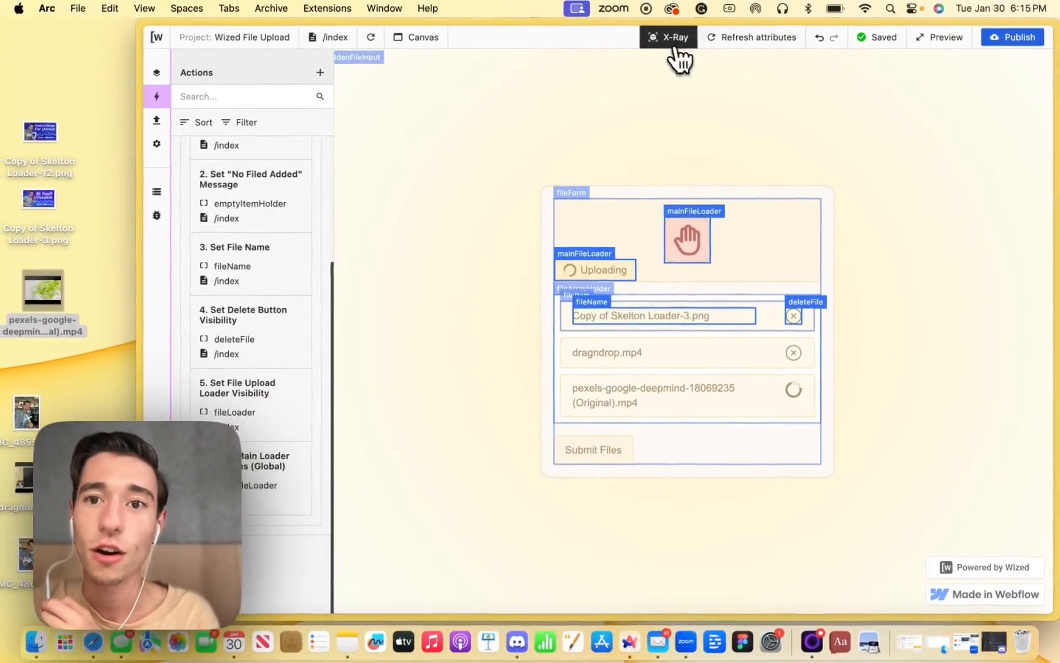
{"action": "left_click", "coordinate": [667, 35]}
{"action": "left_click", "coordinate": [169, 192]}
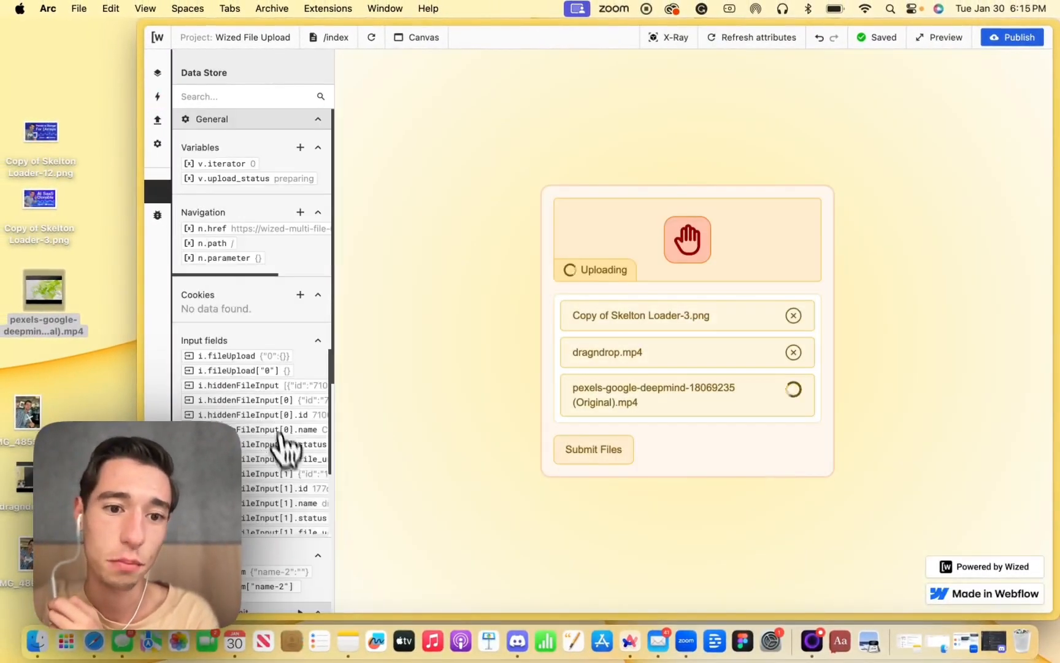
{"action": "scroll", "coordinate": [289, 442], "scroll_direction": "down", "scroll_amount": 15}
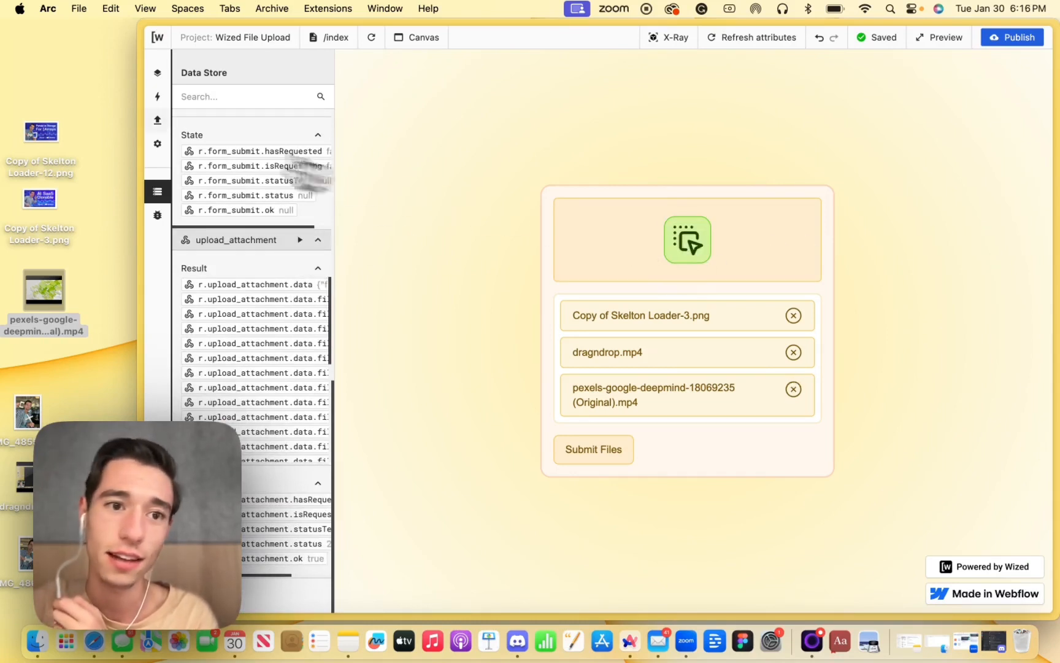
Show the project's requests and briefly inspect the file uploader's visible element attributes with X-Ray
{"action": "left_click", "coordinate": [158, 121]}
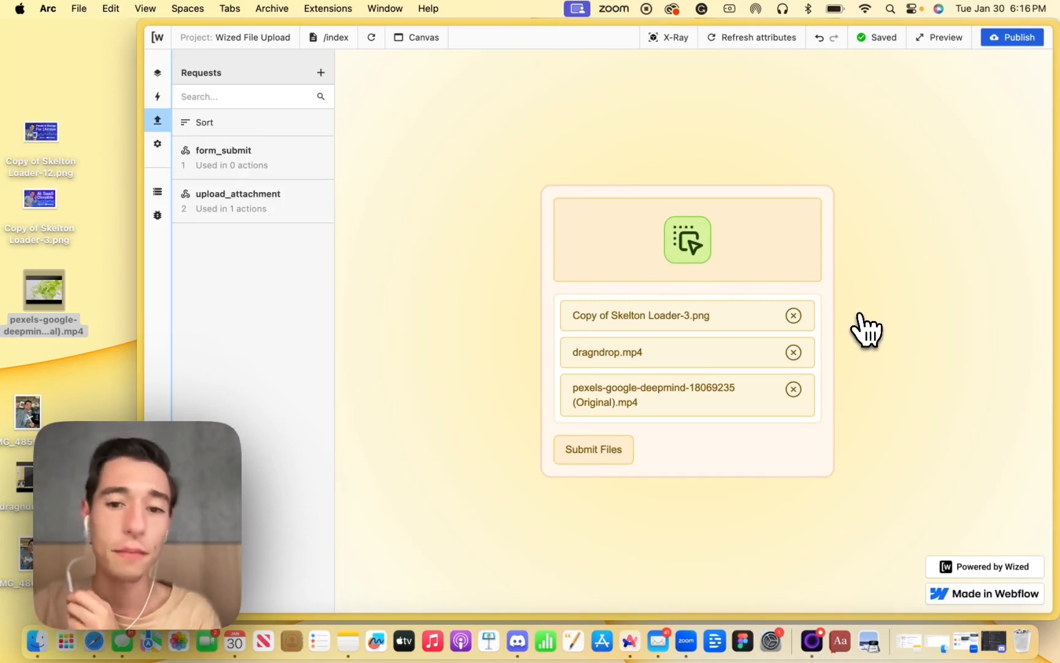
{"action": "left_click", "coordinate": [667, 41]}
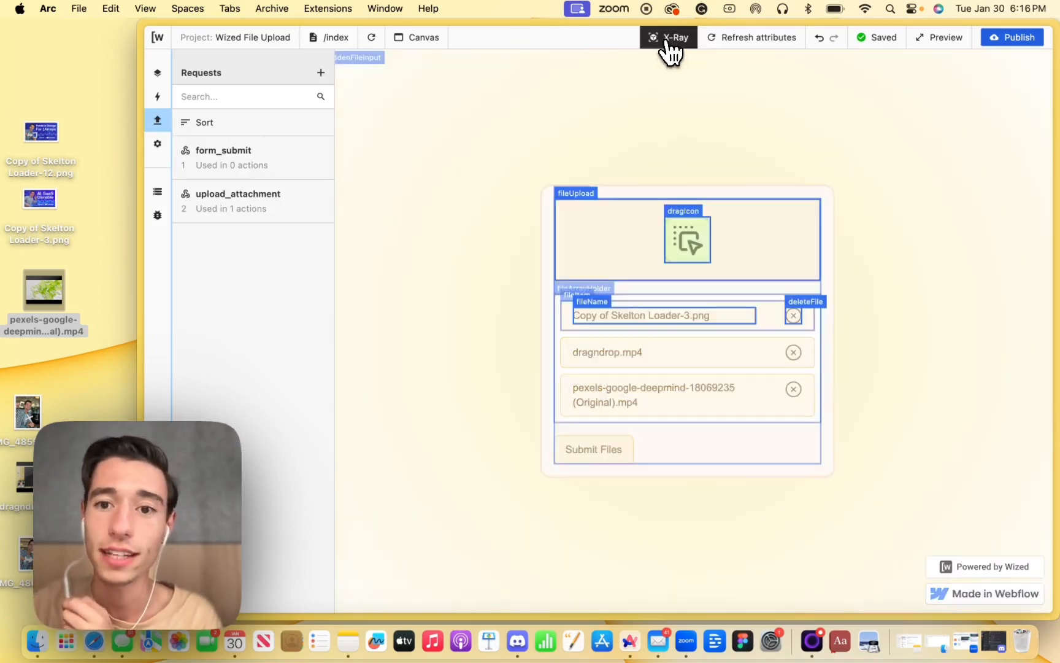
{"action": "left_click", "coordinate": [668, 41]}
Upload Copy of Skelton Loader-12.png, dragndrop.mp4, Copy of Skelton Loader-12.png again, Copy of Skelton Loader-3.png and IMG_4855.HEIC one at a time
{"action": "left_click_drag", "start_coordinate": [51, 174], "coordinate": [644, 233]}
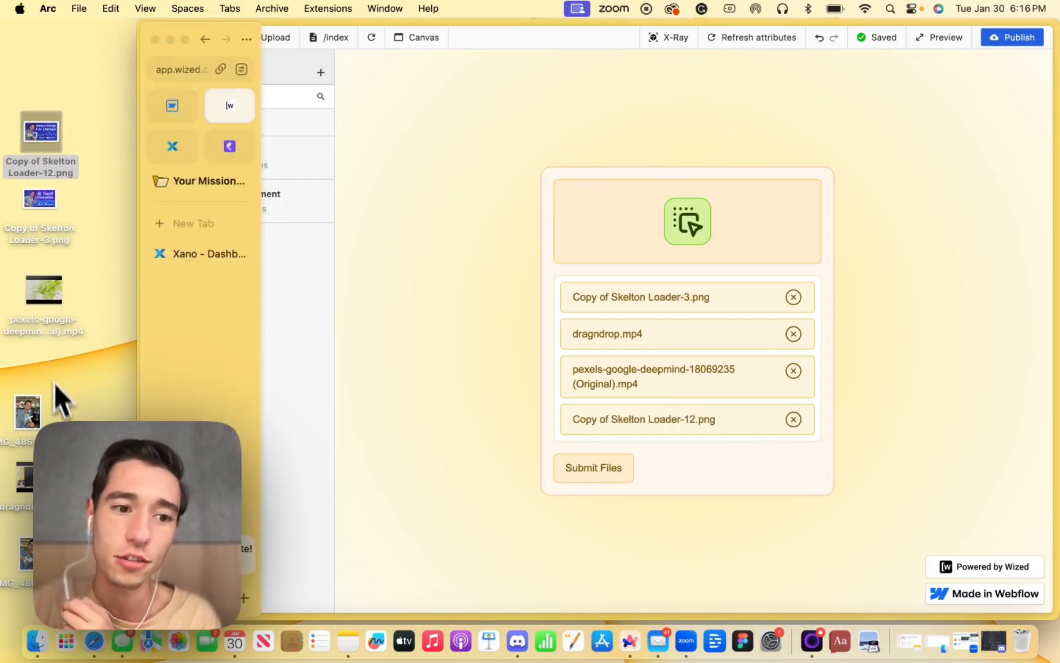
{"action": "left_click_drag", "start_coordinate": [25, 482], "coordinate": [671, 250]}
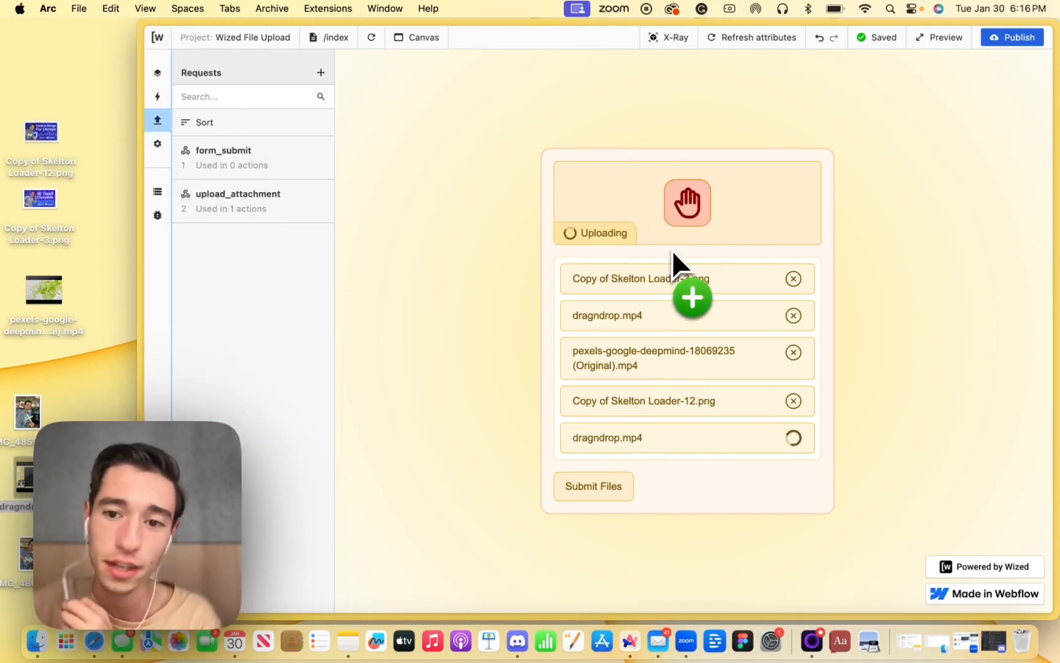
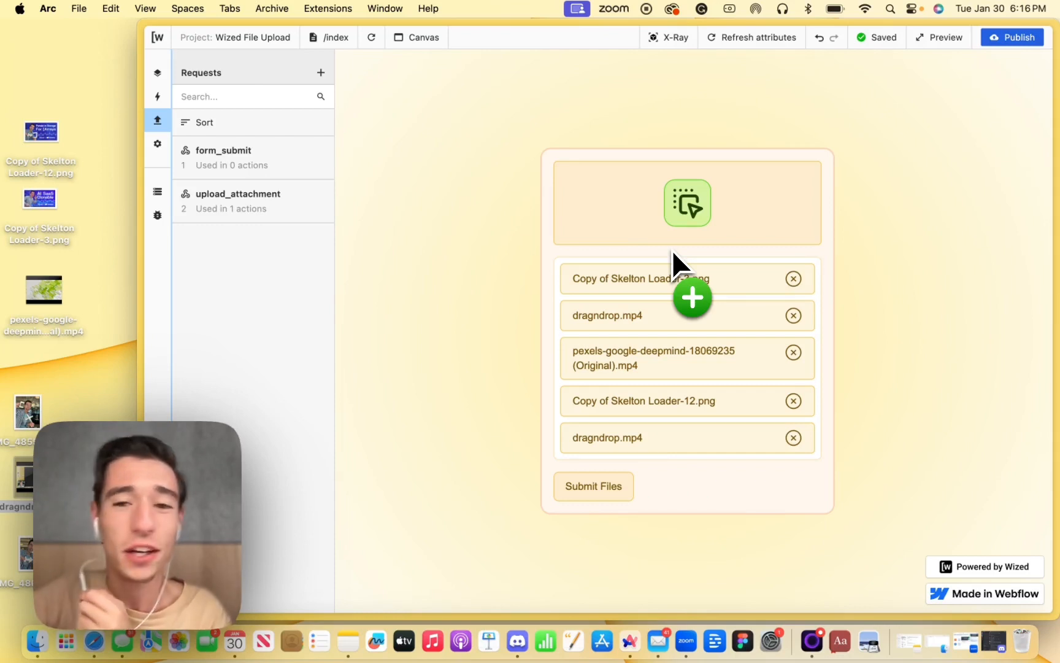
{"action": "left_click_drag", "start_coordinate": [671, 249], "coordinate": [671, 249]}
{"action": "left_click_drag", "start_coordinate": [42, 138], "coordinate": [629, 189]}
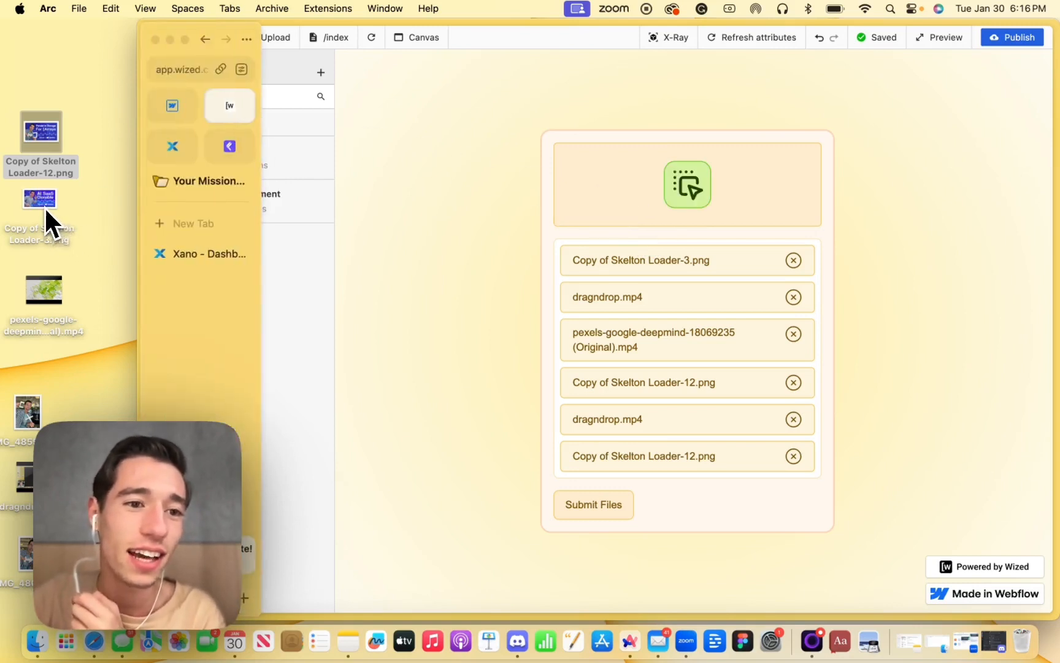
{"action": "left_click_drag", "start_coordinate": [44, 206], "coordinate": [651, 203]}
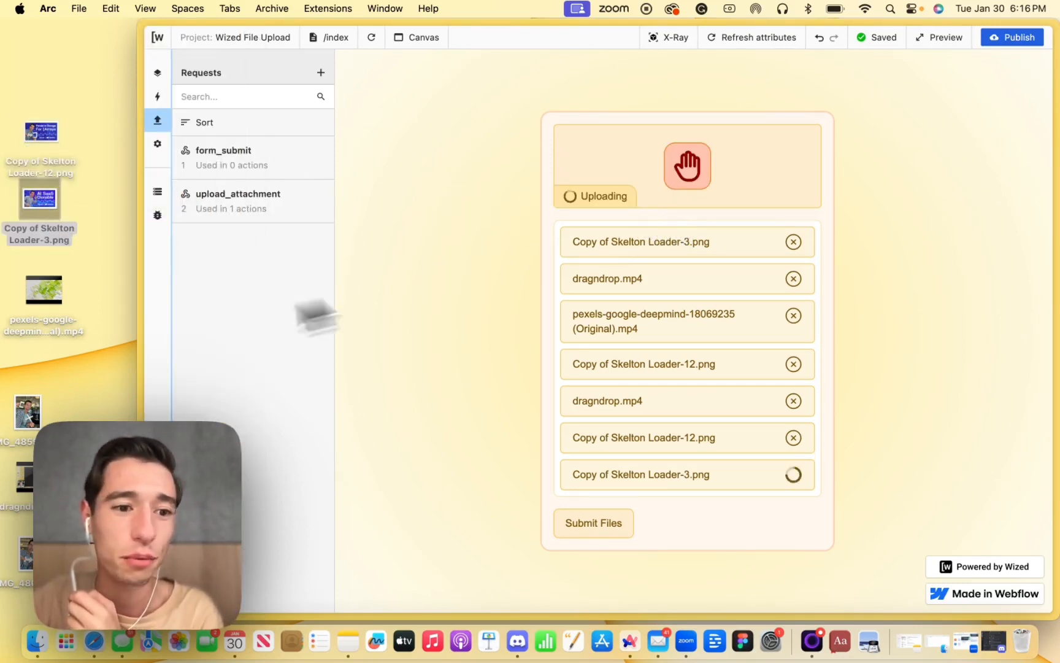
{"action": "left_click_drag", "start_coordinate": [28, 428], "coordinate": [635, 182]}
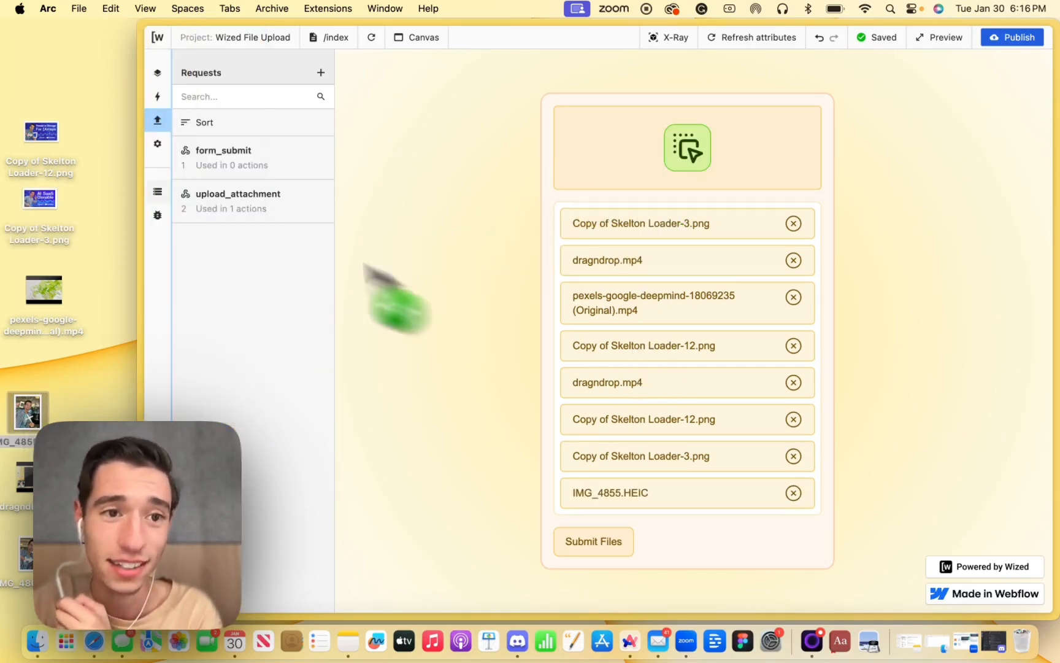
Switch to the Xano workspace and open its list of API groups
{"action": "mouse_move", "coordinate": [124, 149]}
{"action": "left_click", "coordinate": [182, 117]}
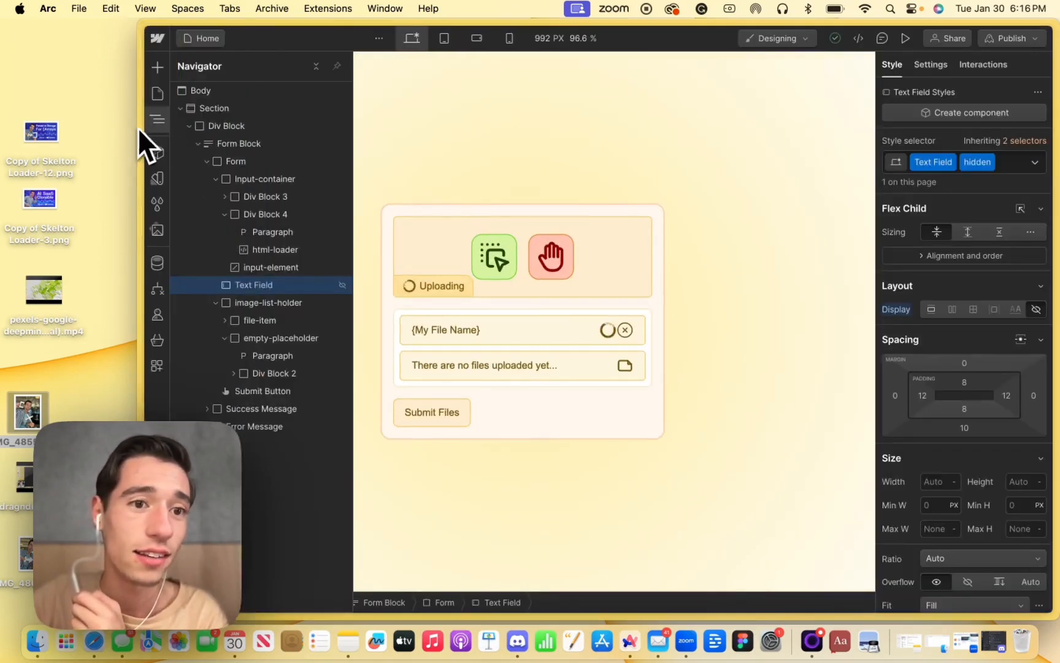
{"action": "mouse_move", "coordinate": [142, 203]}
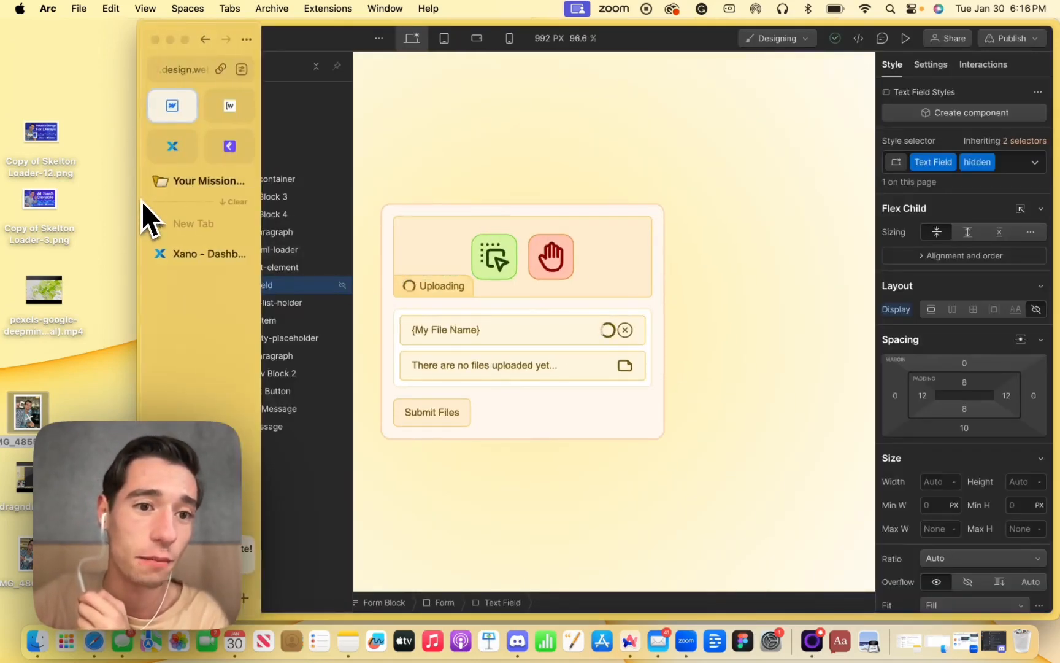
{"action": "left_click", "coordinate": [175, 258]}
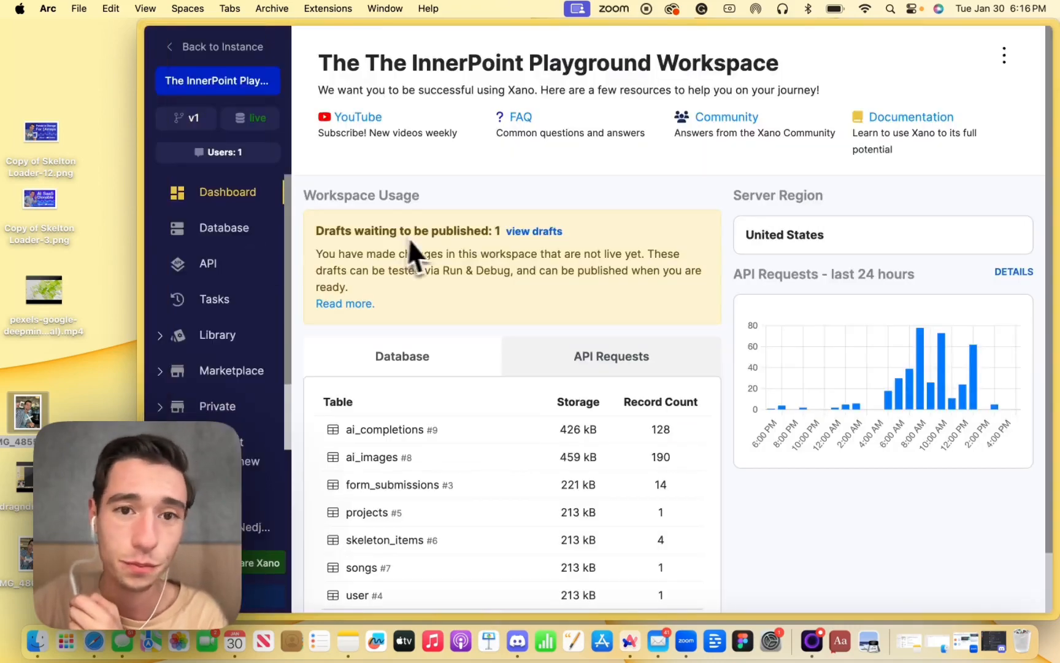
{"action": "left_click", "coordinate": [224, 270]}
Open the file_upload API group
{"action": "scroll", "coordinate": [622, 331], "scroll_direction": "down", "scroll_amount": 2}
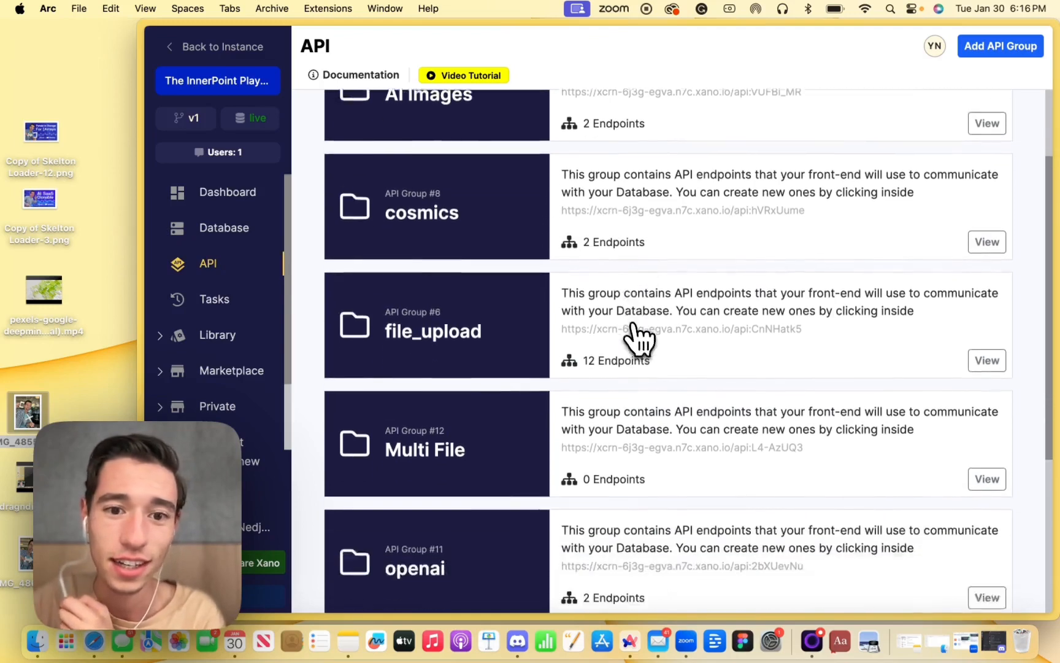
{"action": "scroll", "coordinate": [631, 325], "scroll_direction": "down", "scroll_amount": 1}
{"action": "left_click", "coordinate": [620, 315]}
Find and open the POST /form_submit endpoint, and examine its files input and function stack
{"action": "scroll", "coordinate": [588, 319], "scroll_direction": "down", "scroll_amount": 5}
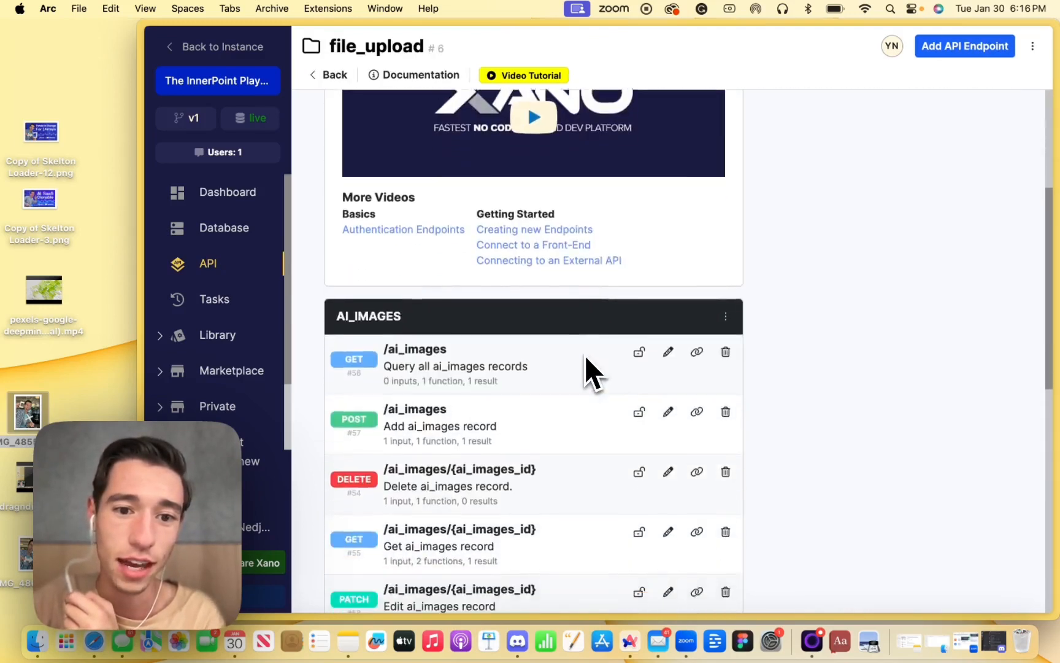
{"action": "scroll", "coordinate": [589, 355], "scroll_direction": "down", "scroll_amount": 2}
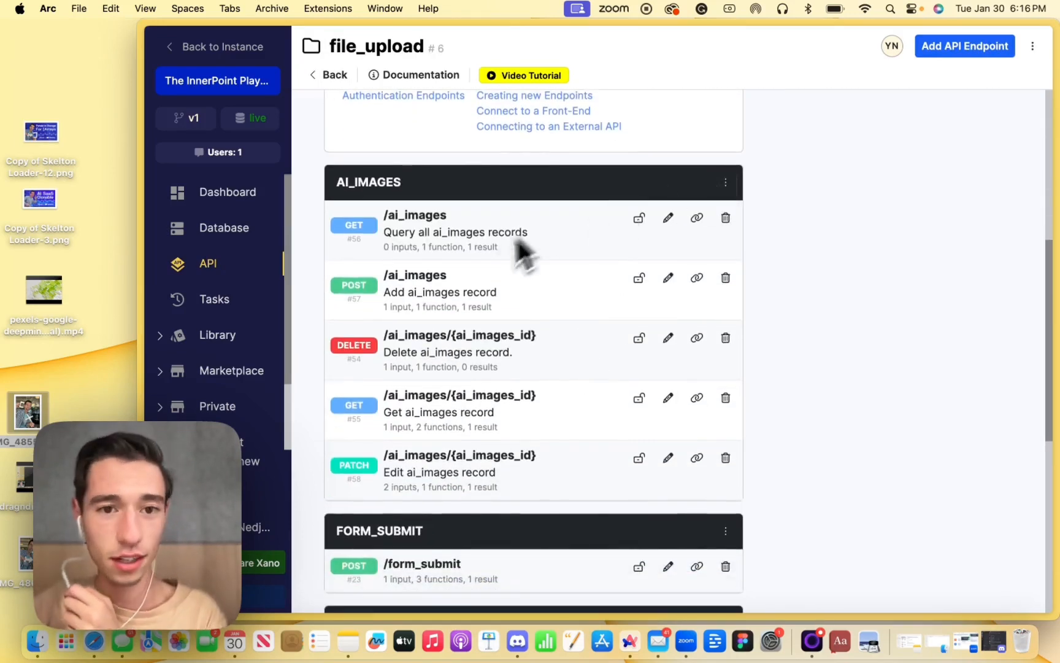
{"action": "scroll", "coordinate": [614, 258], "scroll_direction": "down", "scroll_amount": 2}
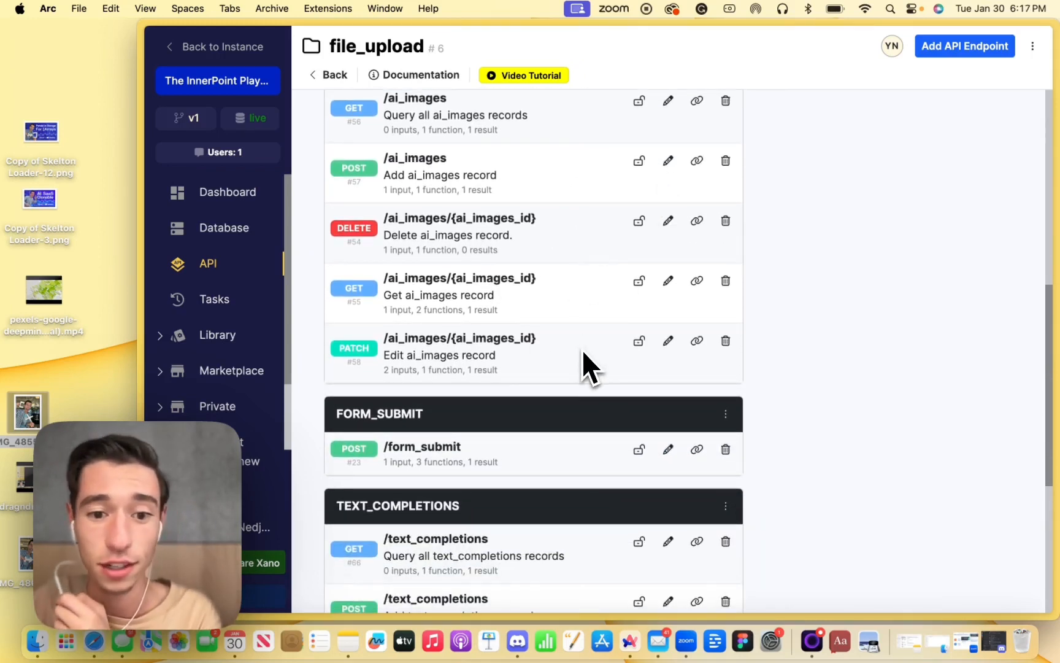
{"action": "scroll", "coordinate": [581, 349], "scroll_direction": "down", "scroll_amount": 1}
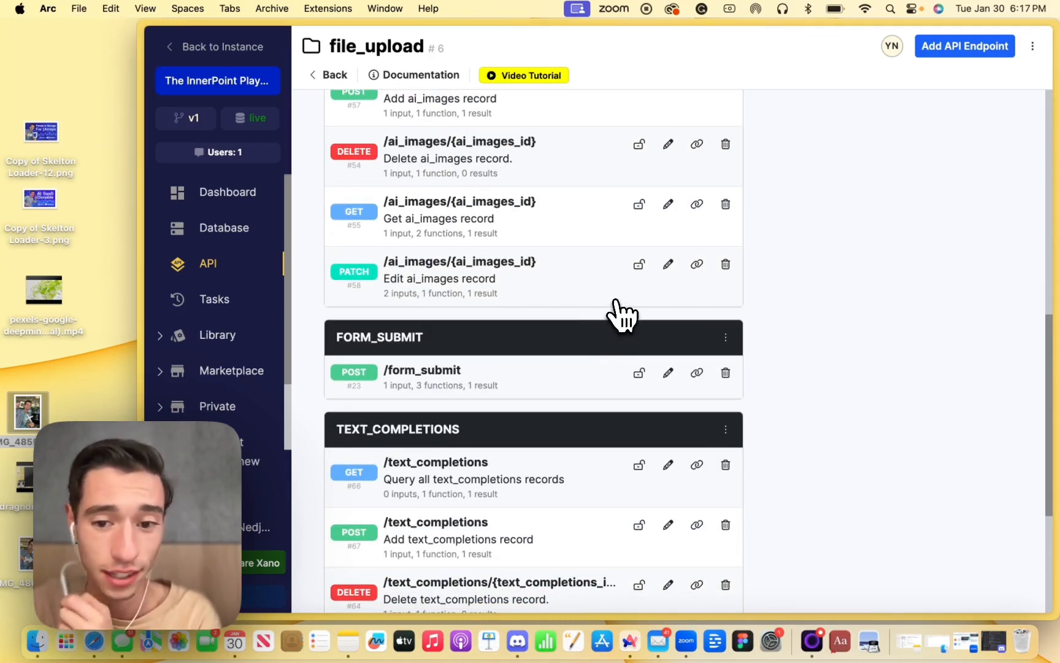
{"action": "scroll", "coordinate": [621, 314], "scroll_direction": "down", "scroll_amount": 1}
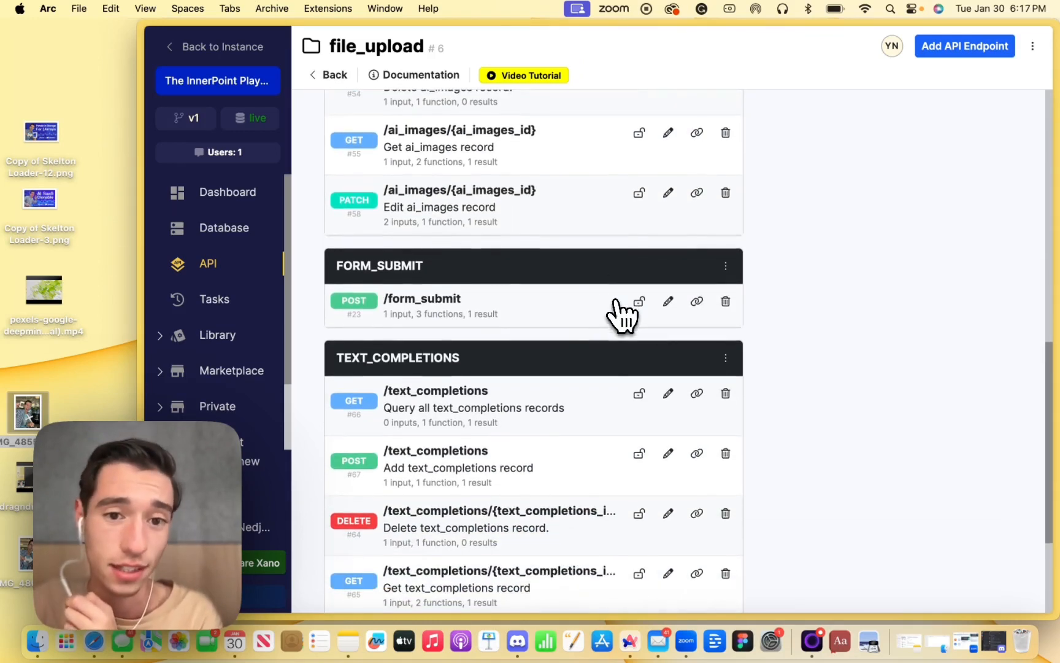
{"action": "left_click", "coordinate": [421, 307]}
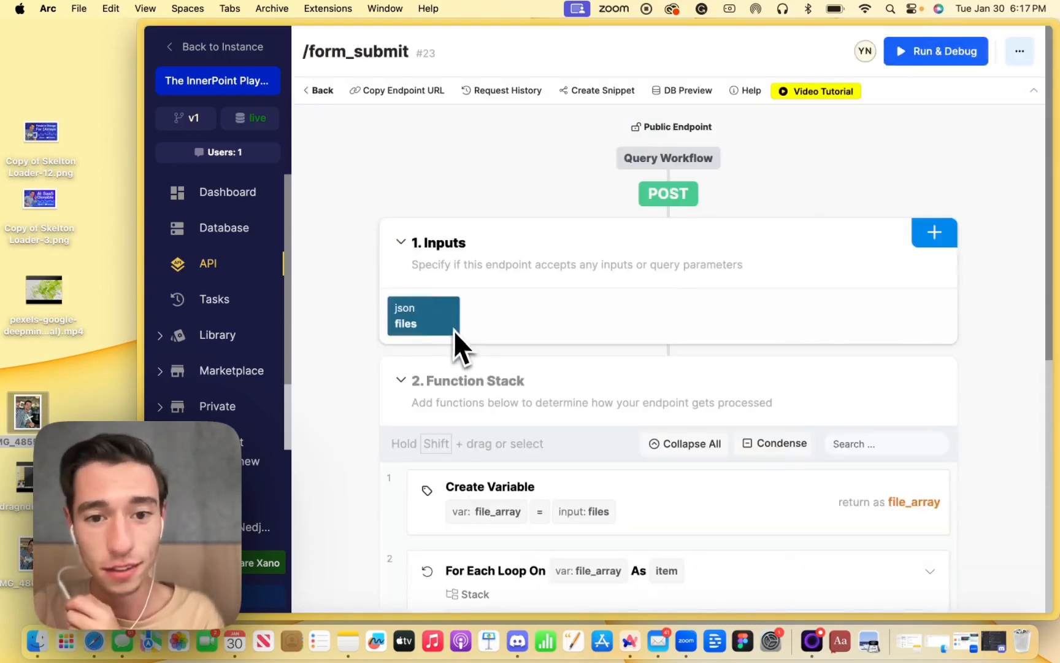
{"action": "scroll", "coordinate": [537, 331], "scroll_direction": "down", "scroll_amount": 3}
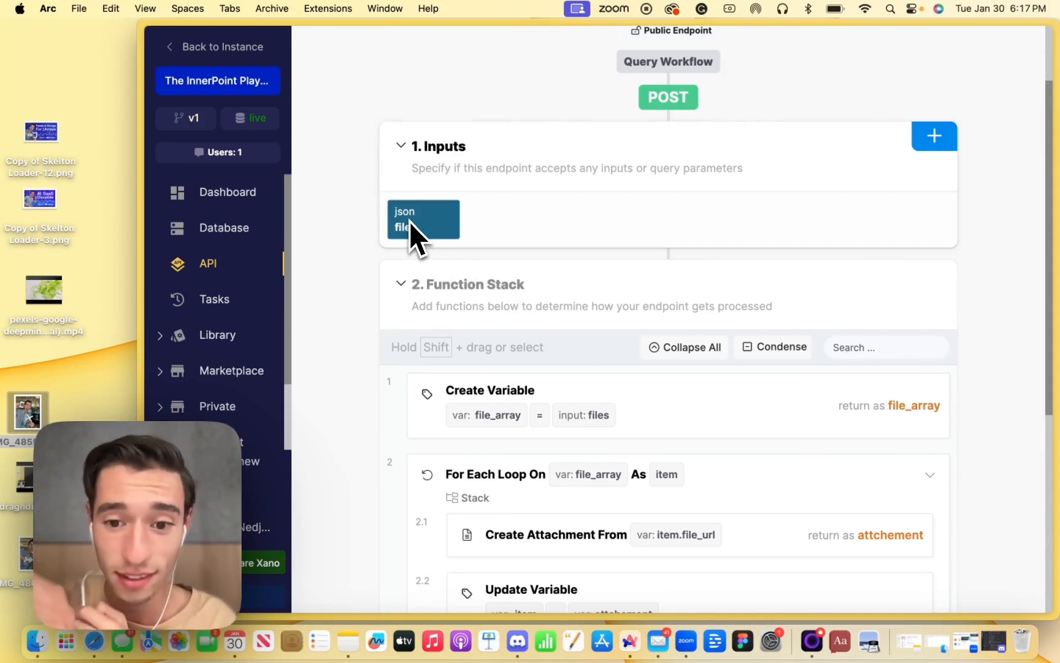
Inspect the For Each loop's settings in the function stack, checking its list file_array and its item variable, and close them unchanged
{"action": "scroll", "coordinate": [509, 296], "scroll_direction": "down", "scroll_amount": 5}
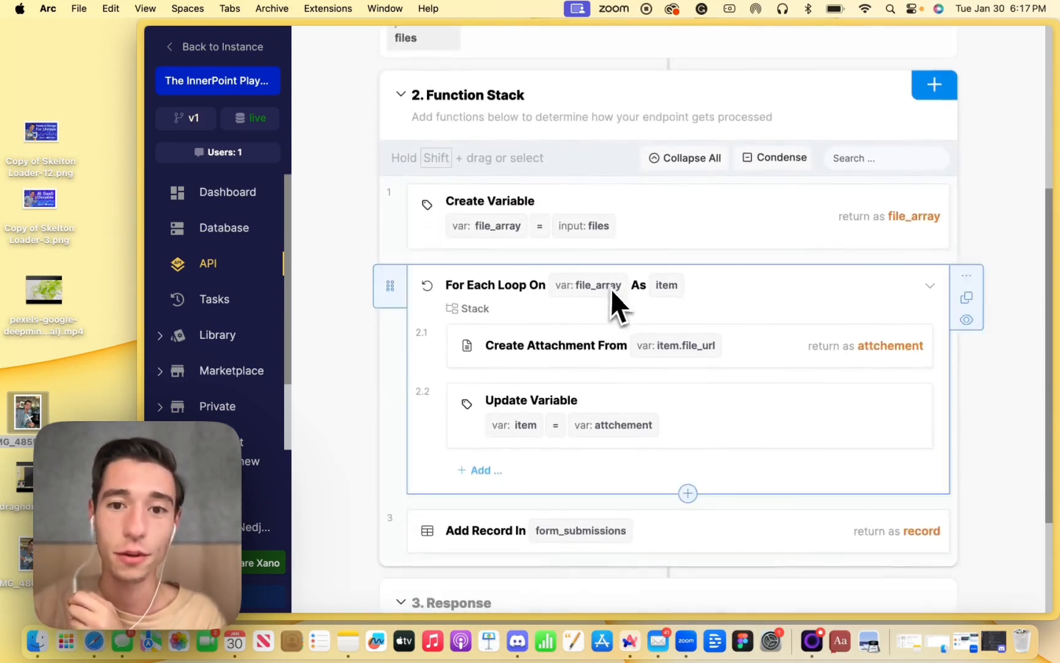
{"action": "scroll", "coordinate": [464, 163], "scroll_direction": "up", "scroll_amount": 1}
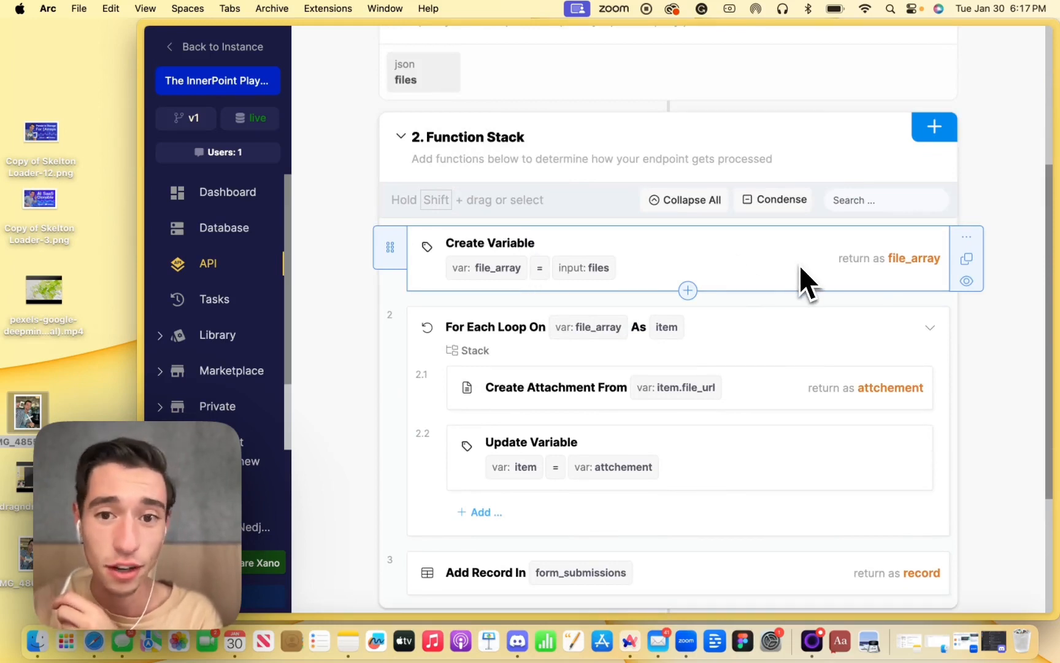
{"action": "scroll", "coordinate": [908, 273], "scroll_direction": "down", "scroll_amount": 3}
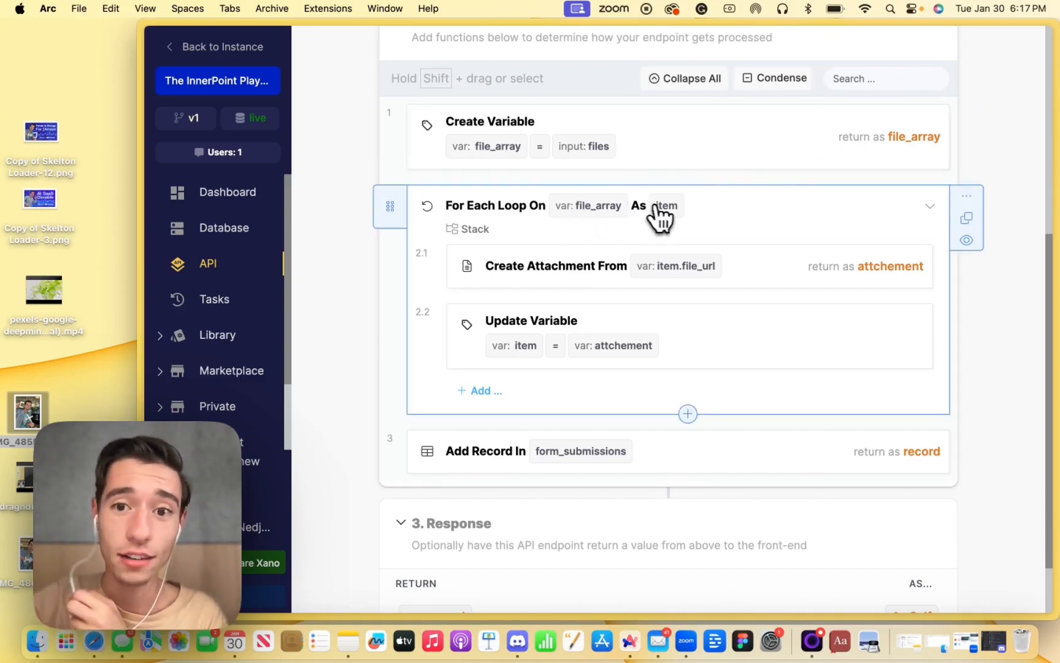
{"action": "left_click", "coordinate": [816, 212]}
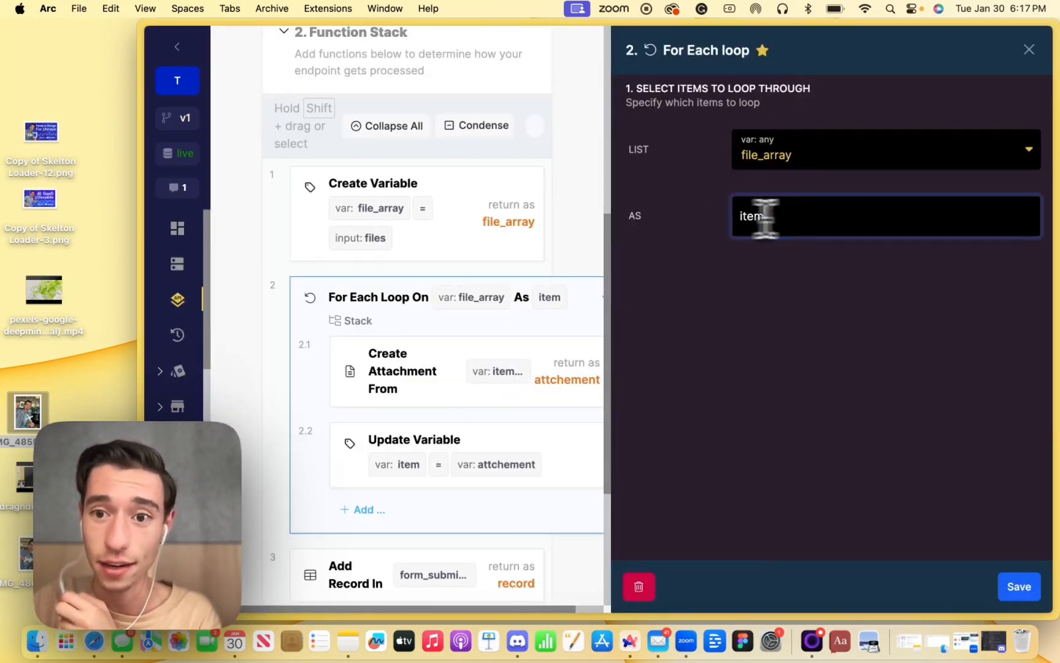
{"action": "double_click", "coordinate": [758, 218]}
{"action": "left_click", "coordinate": [1029, 49]}
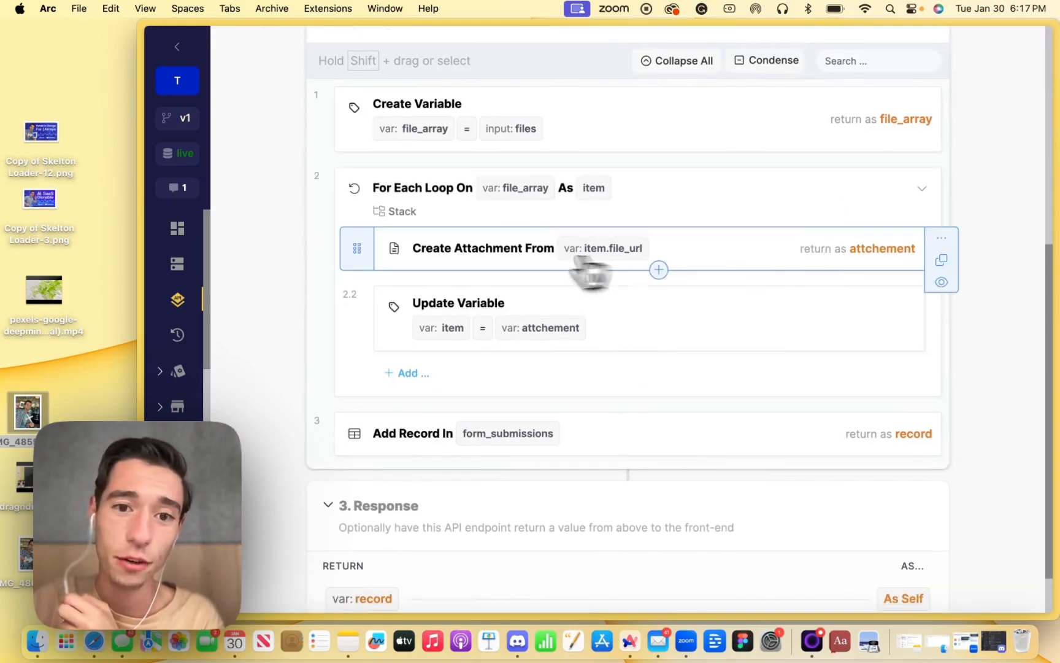
Review the loop's Create Attachment From File function, with value item.file_url and filename item.name, and save it
{"action": "left_click", "coordinate": [502, 263]}
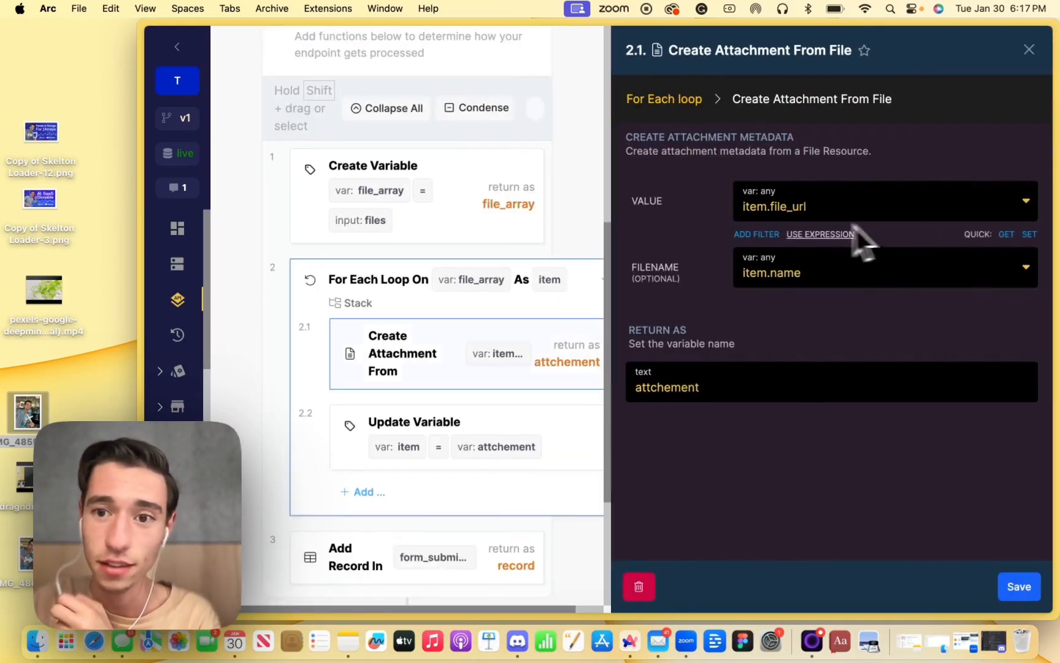
{"action": "left_click", "coordinate": [762, 206]}
{"action": "key", "text": "Escape"}
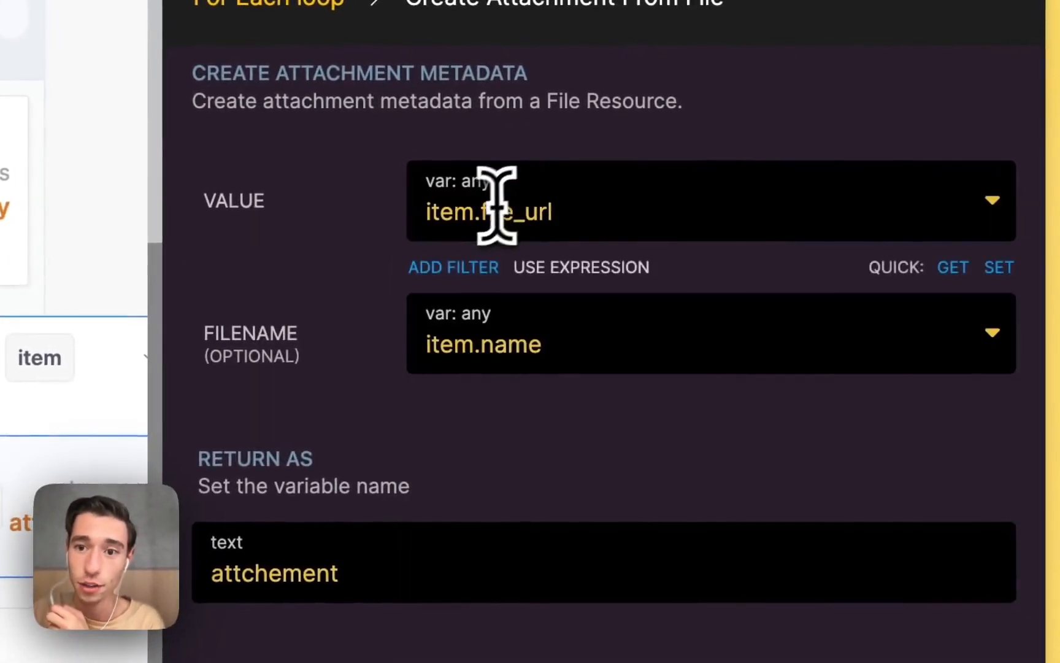
{"action": "left_click", "coordinate": [598, 209]}
{"action": "left_click_drag", "start_coordinate": [520, 211], "coordinate": [486, 212]}
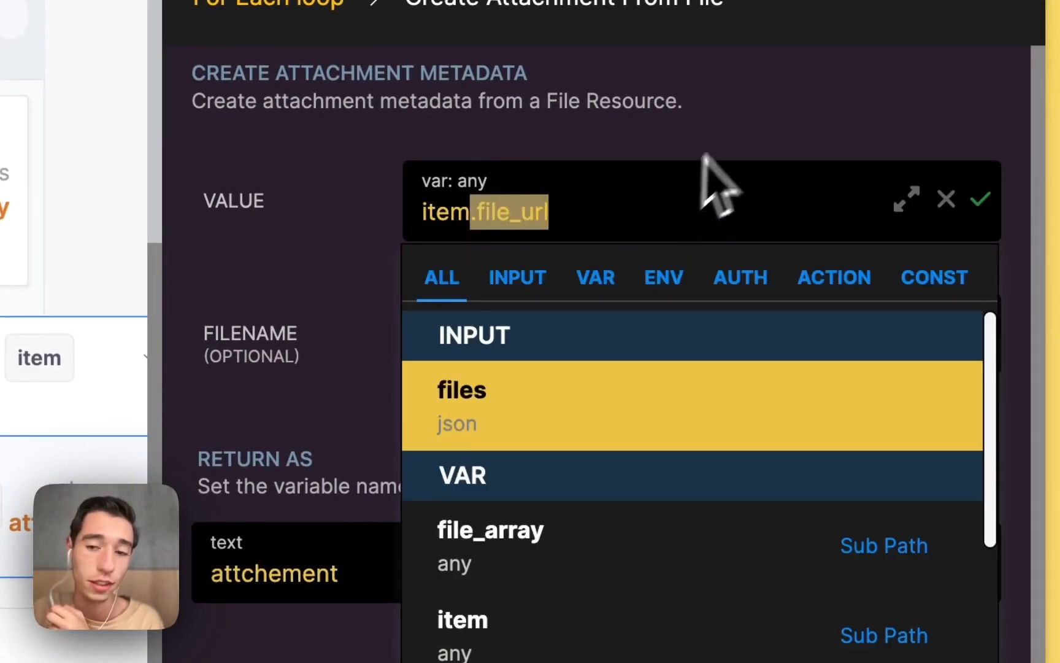
{"action": "left_click", "coordinate": [745, 132]}
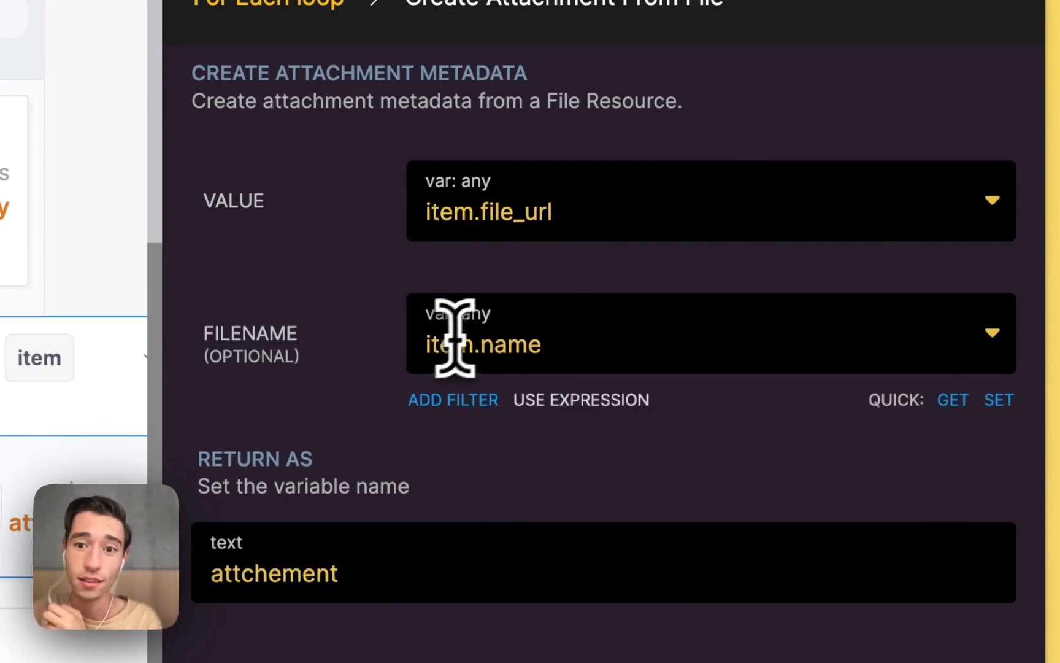
{"action": "left_click", "coordinate": [488, 347]}
{"action": "left_click_drag", "start_coordinate": [489, 344], "coordinate": [387, 346]}
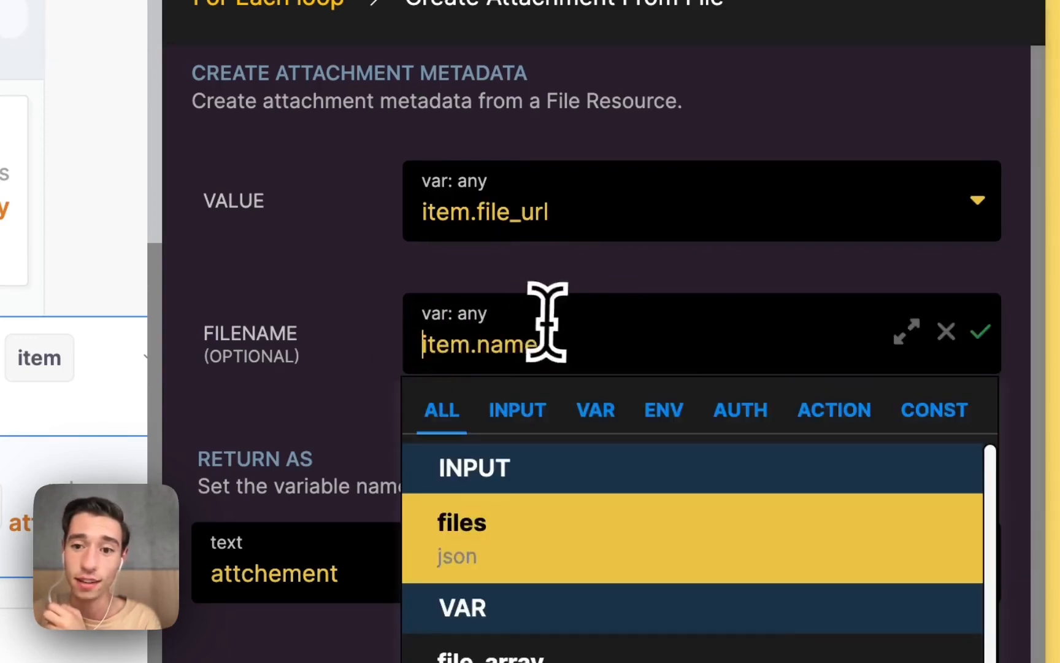
{"action": "key", "text": "Escape"}
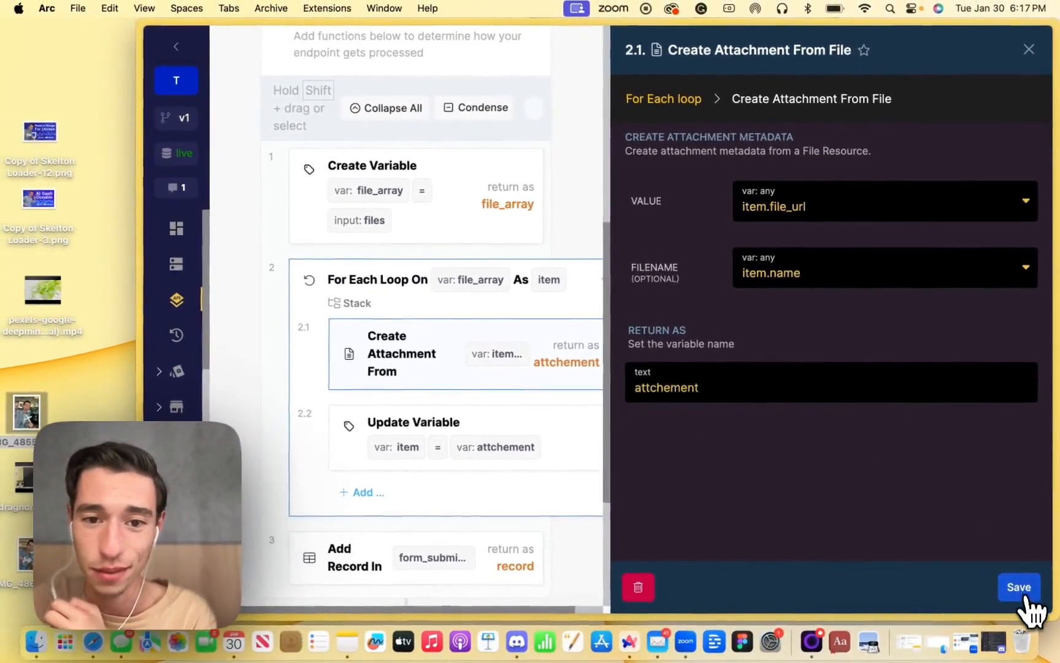
{"action": "left_click", "coordinate": [1017, 587]}
Review the loop's Update Variable function, which assigns attchement to item, and save it
{"action": "scroll", "coordinate": [793, 464], "scroll_direction": "down", "scroll_amount": 3}
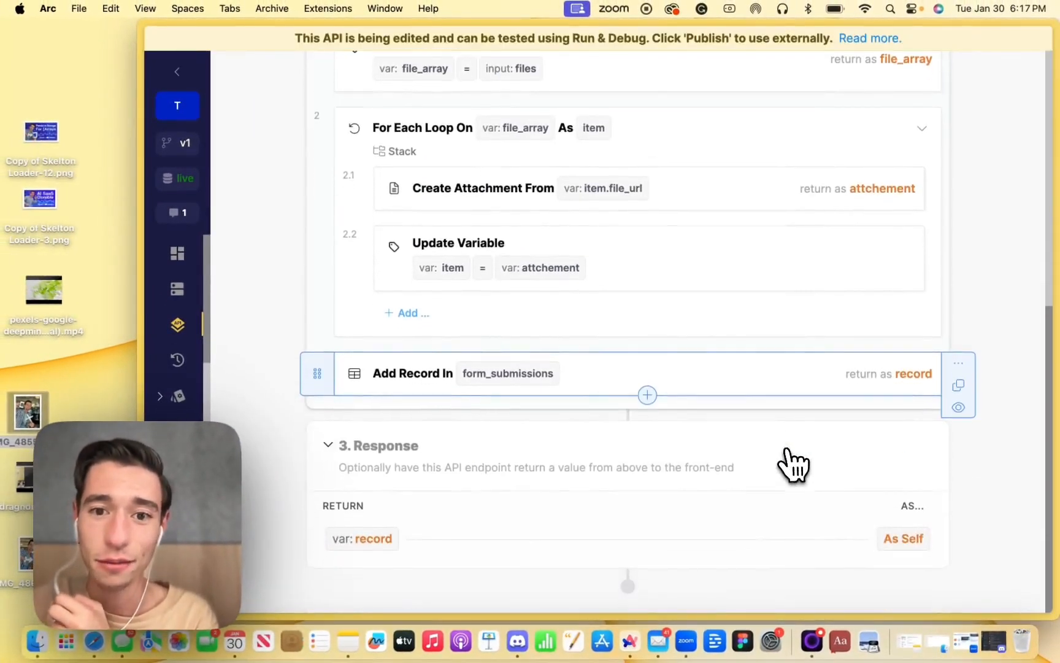
{"action": "left_click", "coordinate": [710, 289]}
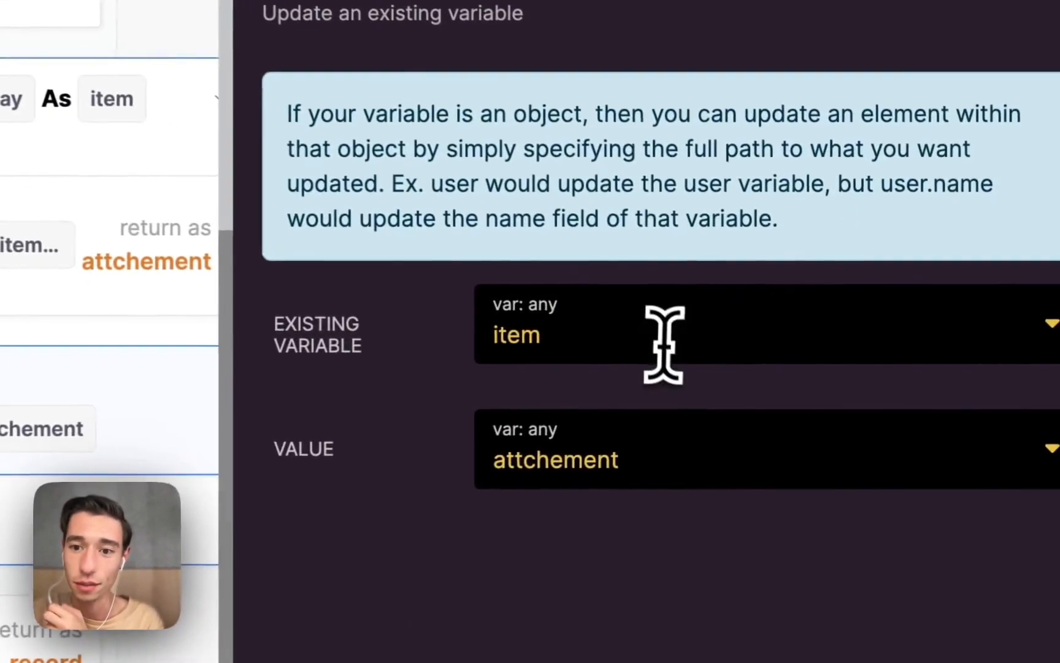
{"action": "left_click", "coordinate": [664, 343]}
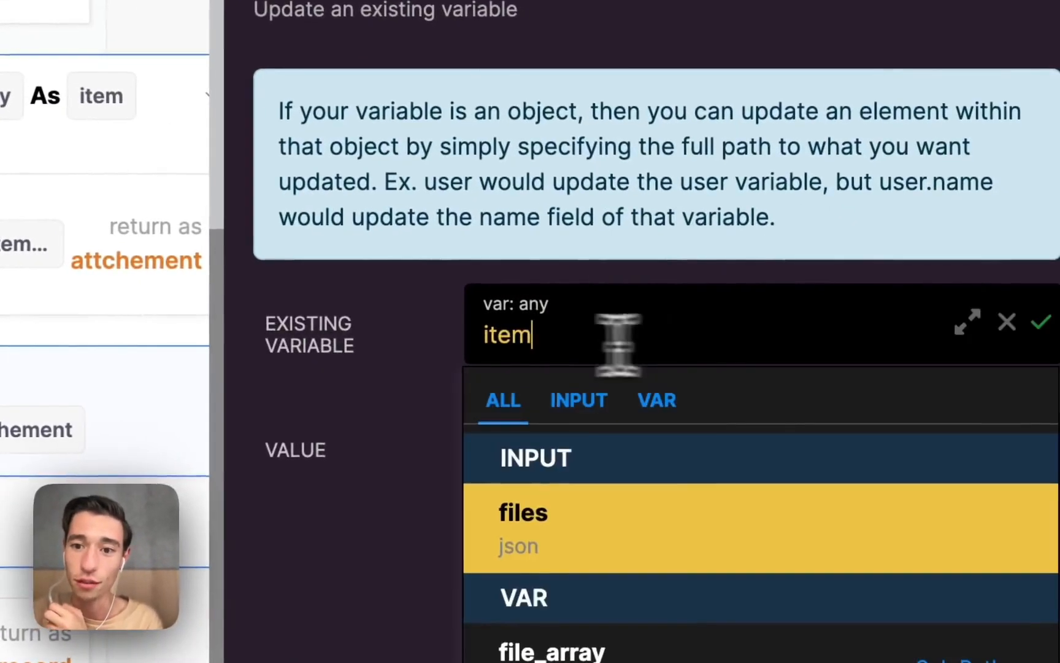
{"action": "left_click", "coordinate": [442, 368]}
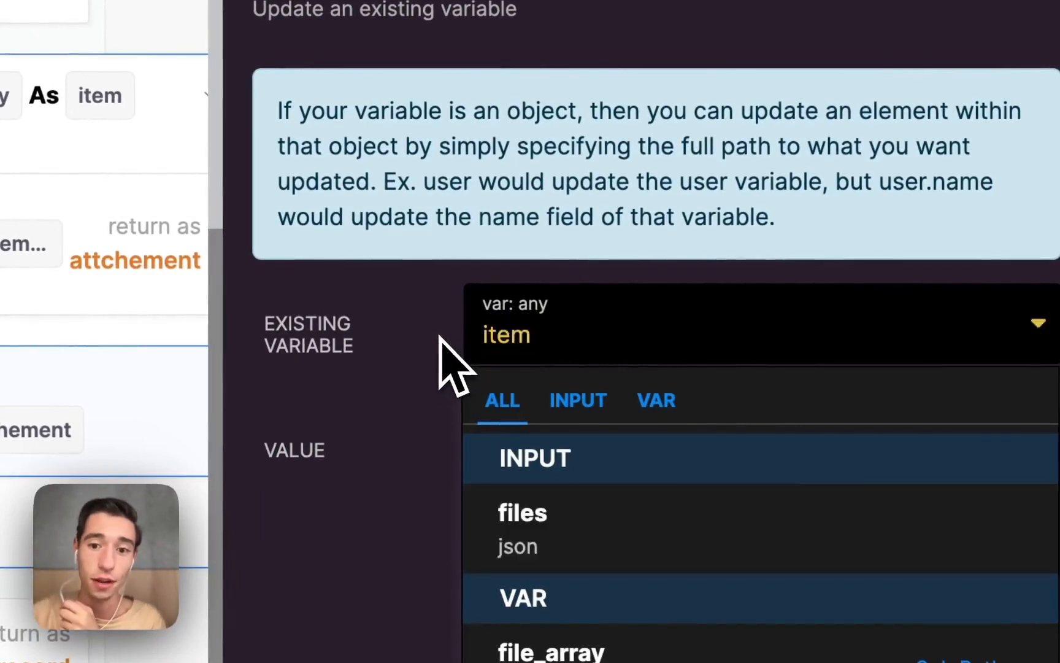
{"action": "left_click", "coordinate": [553, 454]}
{"action": "left_click", "coordinate": [410, 456]}
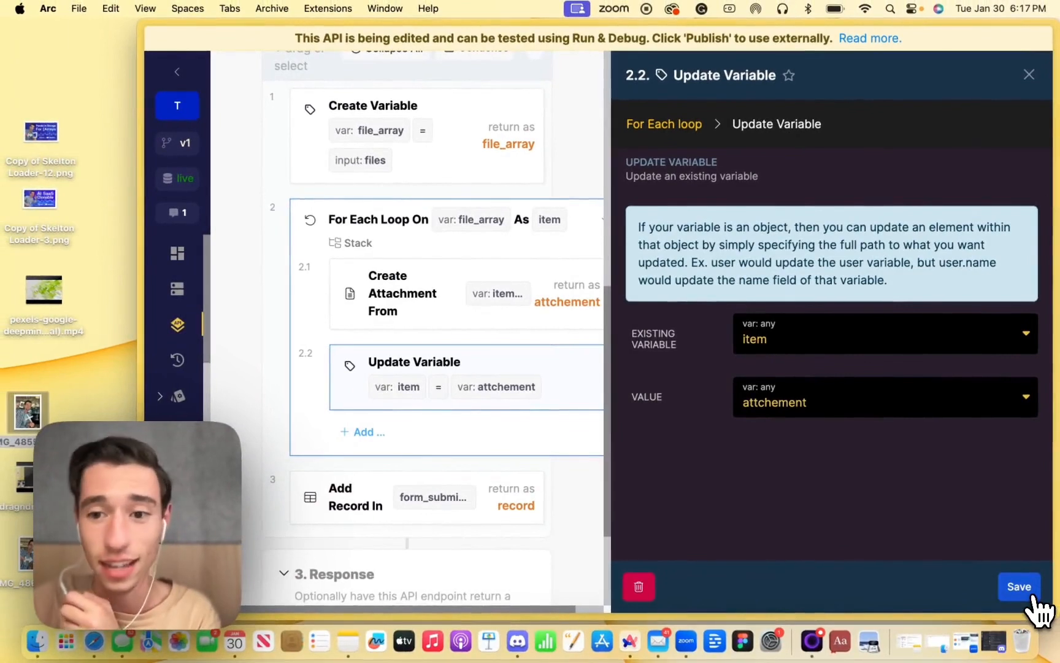
{"action": "left_click", "coordinate": [1031, 590]}
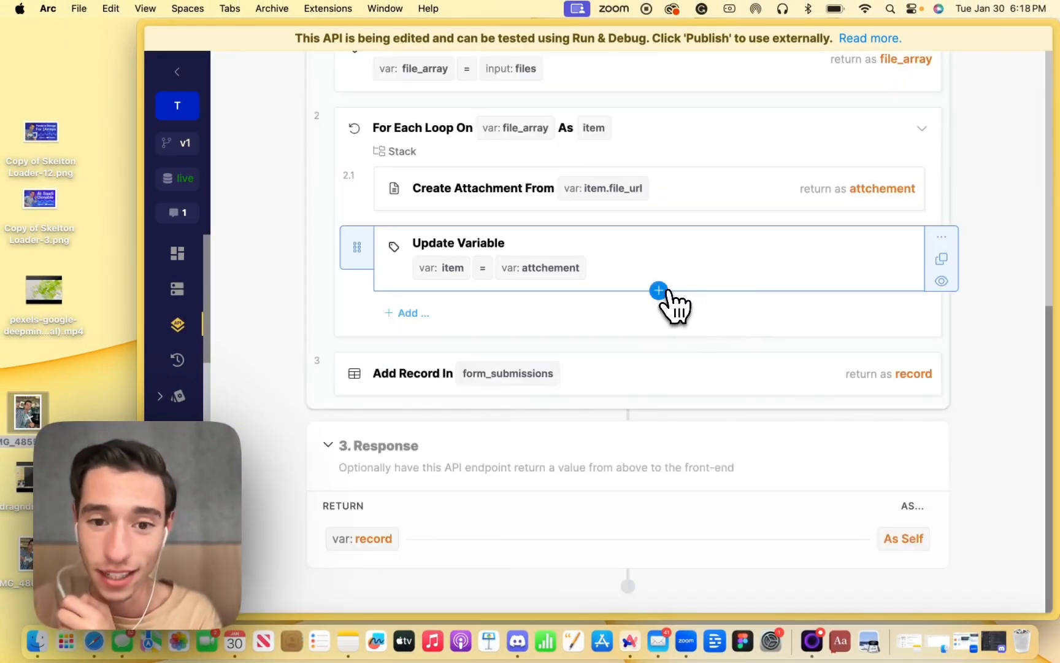
Save the Add Record function for form_submissions with attachment mapped to file_array, and publish the /form_submit endpoint
{"action": "left_click", "coordinate": [739, 359]}
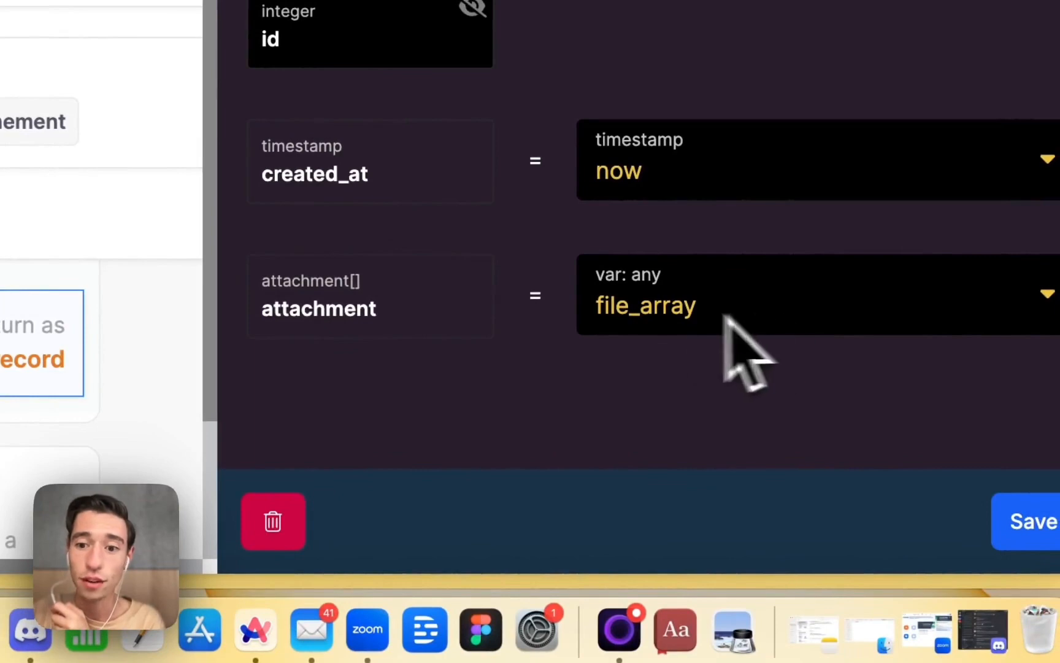
{"action": "left_click", "coordinate": [1049, 525]}
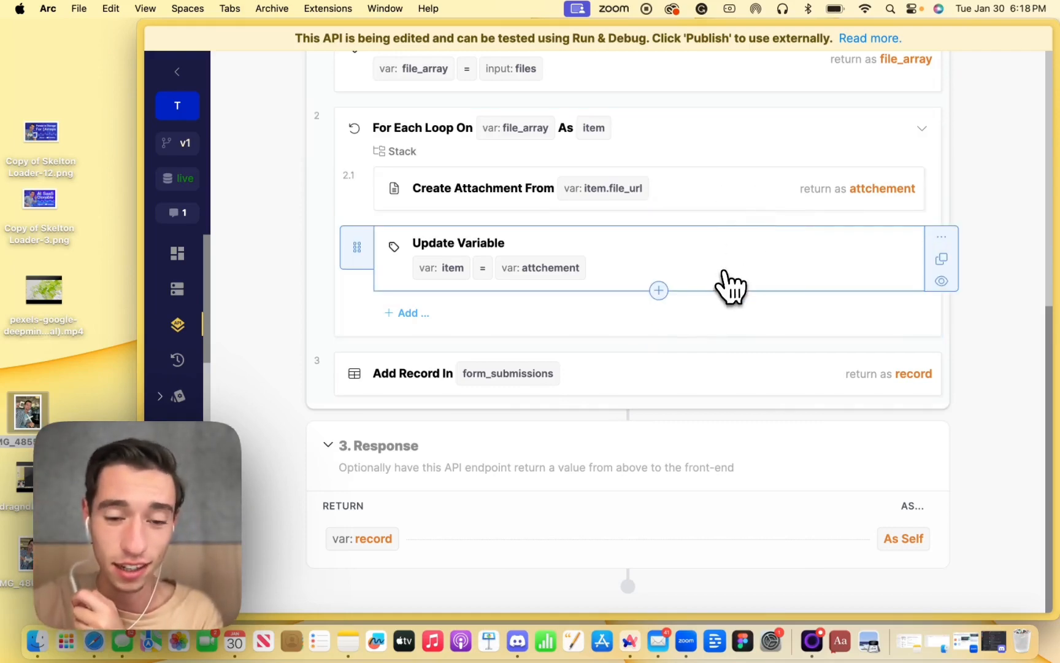
{"action": "scroll", "coordinate": [800, 392], "scroll_direction": "up", "scroll_amount": 8}
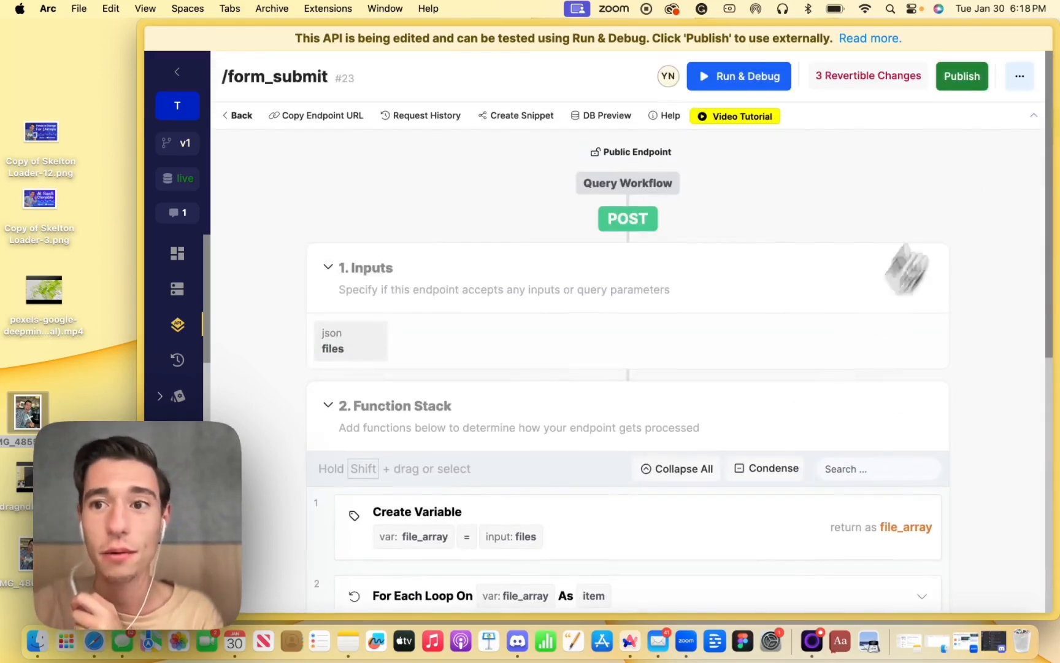
{"action": "left_click", "coordinate": [962, 78]}
{"action": "left_click", "coordinate": [999, 588]}
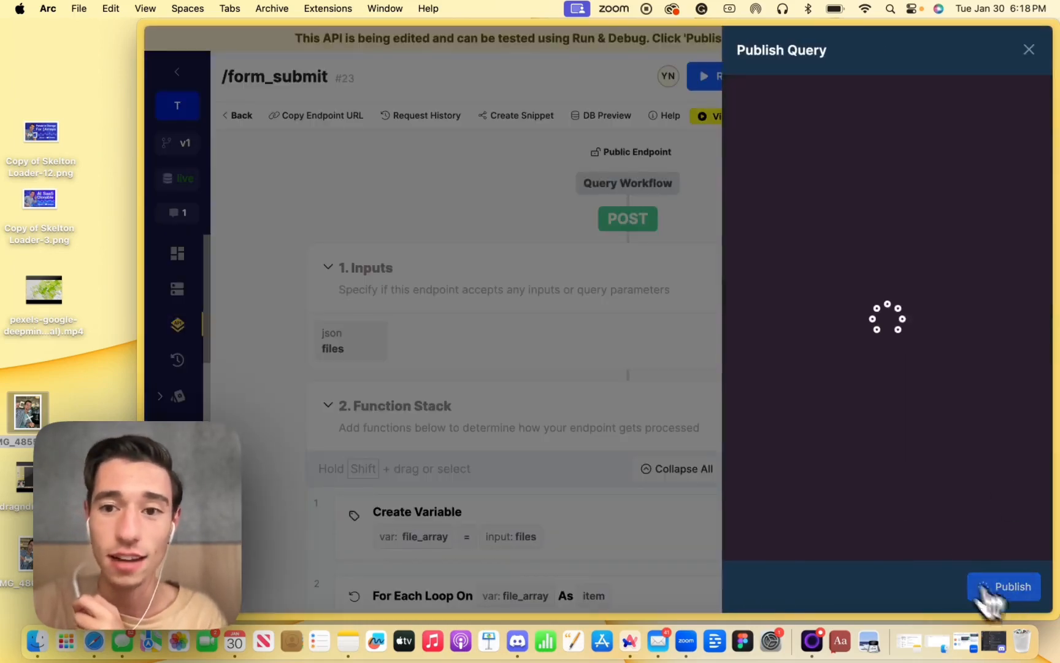
Switch to the Wized project, run the form_submit request, and examine the attachment data in its response
{"action": "mouse_move", "coordinate": [137, 179]}
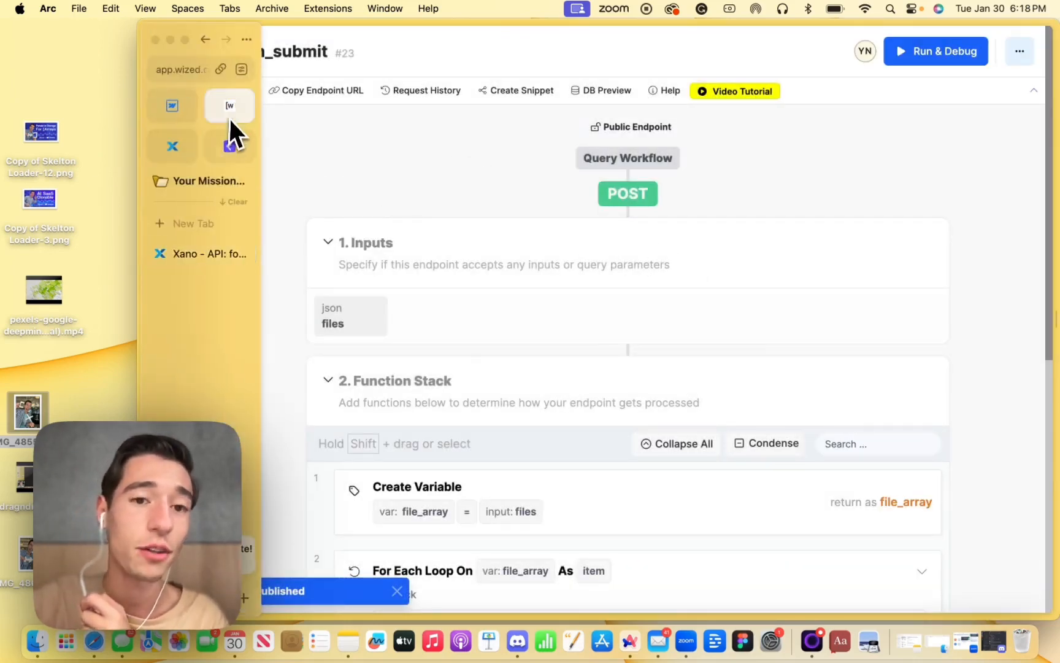
{"action": "left_click", "coordinate": [229, 115]}
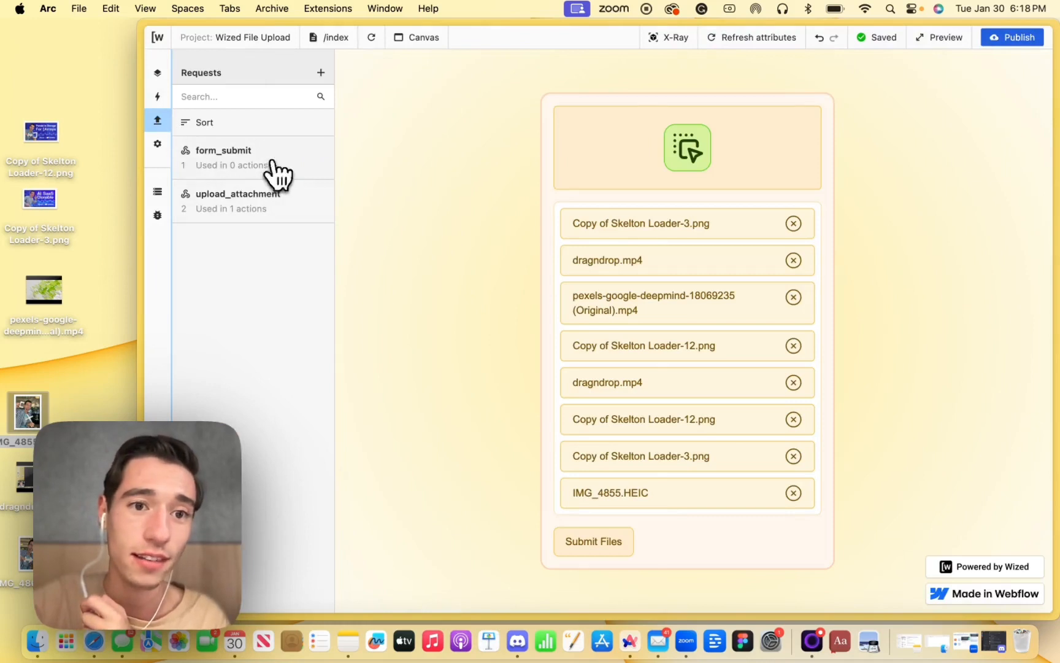
{"action": "left_click", "coordinate": [272, 161]}
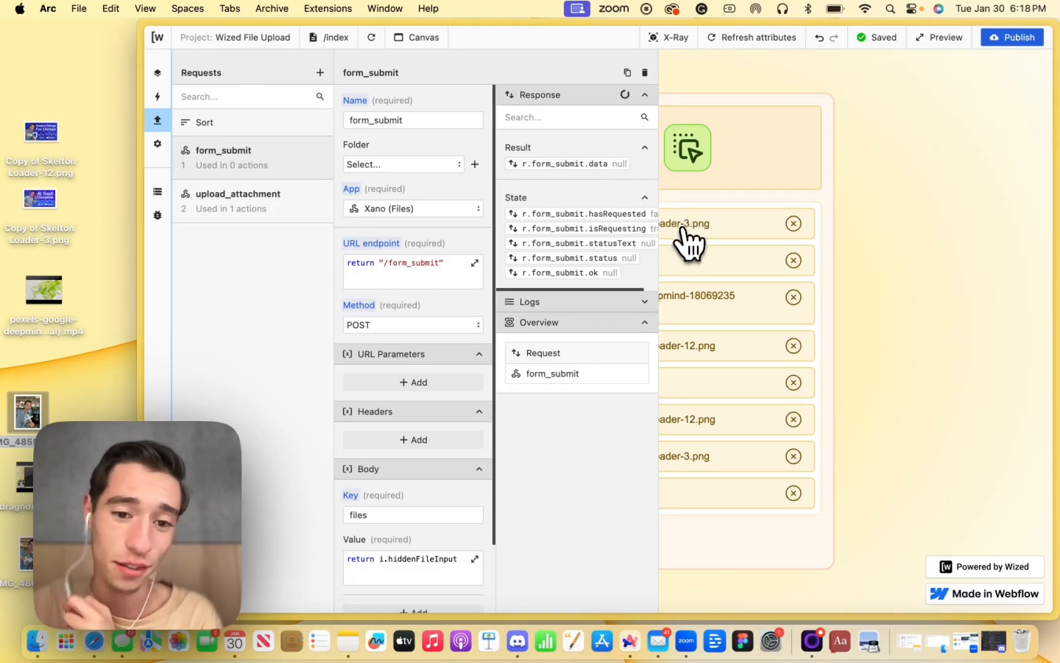
{"action": "scroll", "coordinate": [605, 233], "scroll_direction": "right", "scroll_amount": 2}
{"action": "scroll", "coordinate": [604, 242], "scroll_direction": "right", "scroll_amount": 5}
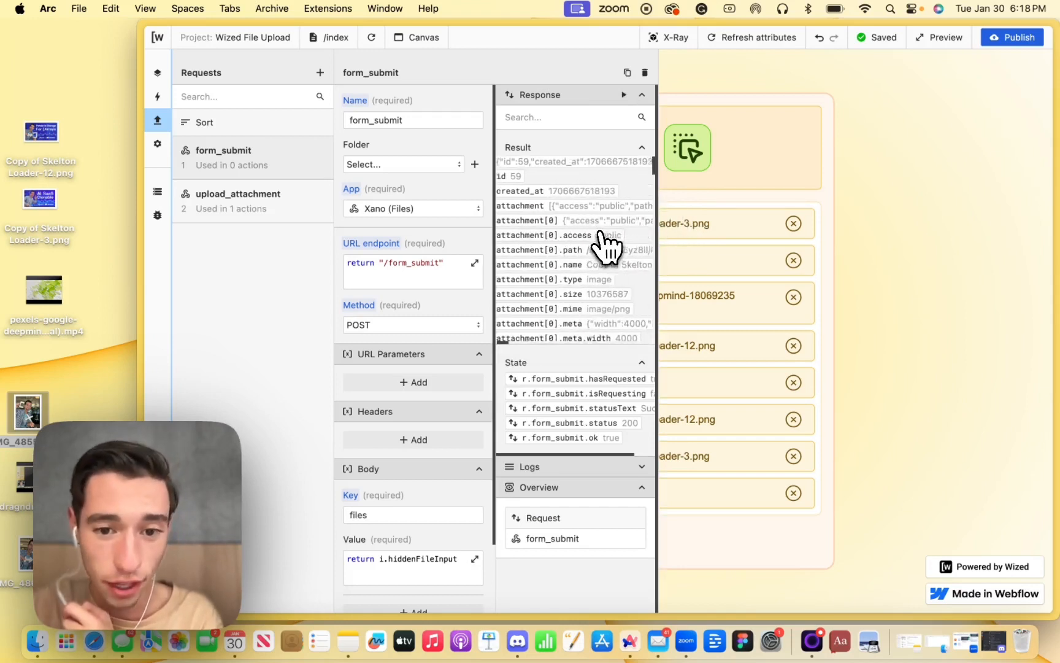
{"action": "scroll", "coordinate": [606, 246], "scroll_direction": "down", "scroll_amount": 1}
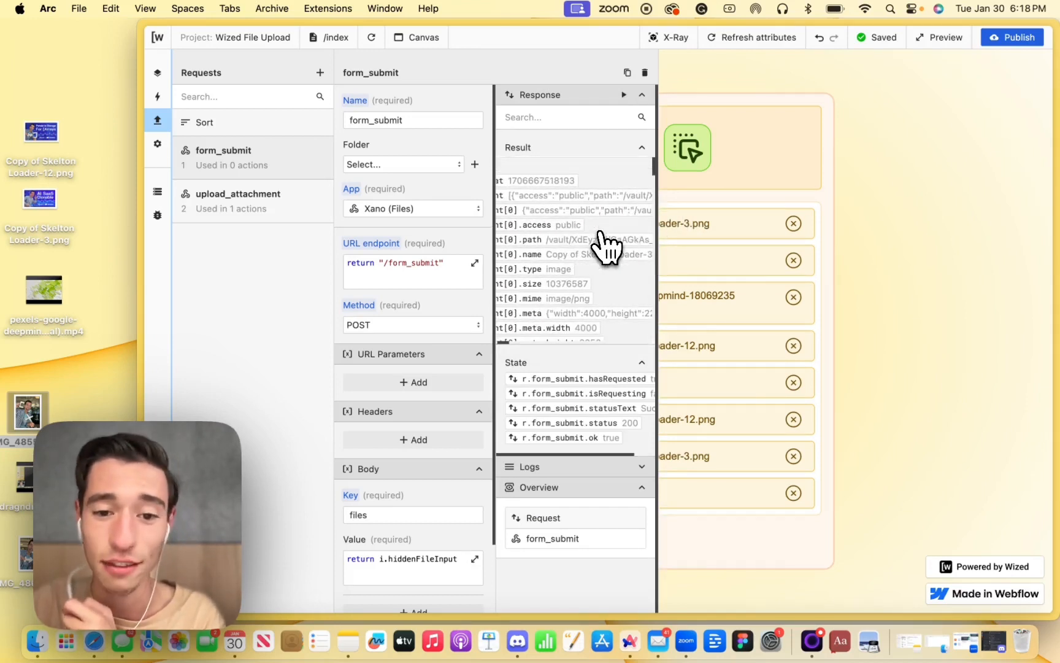
Switch back to Xano and open the form_submissions table in the database
{"action": "mouse_move", "coordinate": [185, 196]}
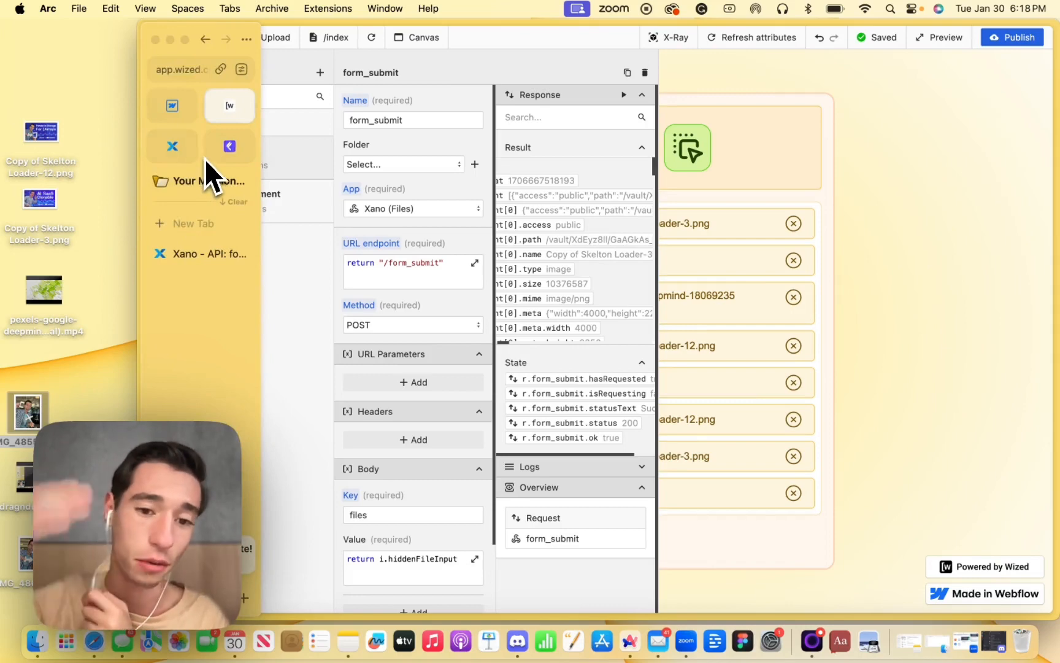
{"action": "left_click", "coordinate": [204, 249]}
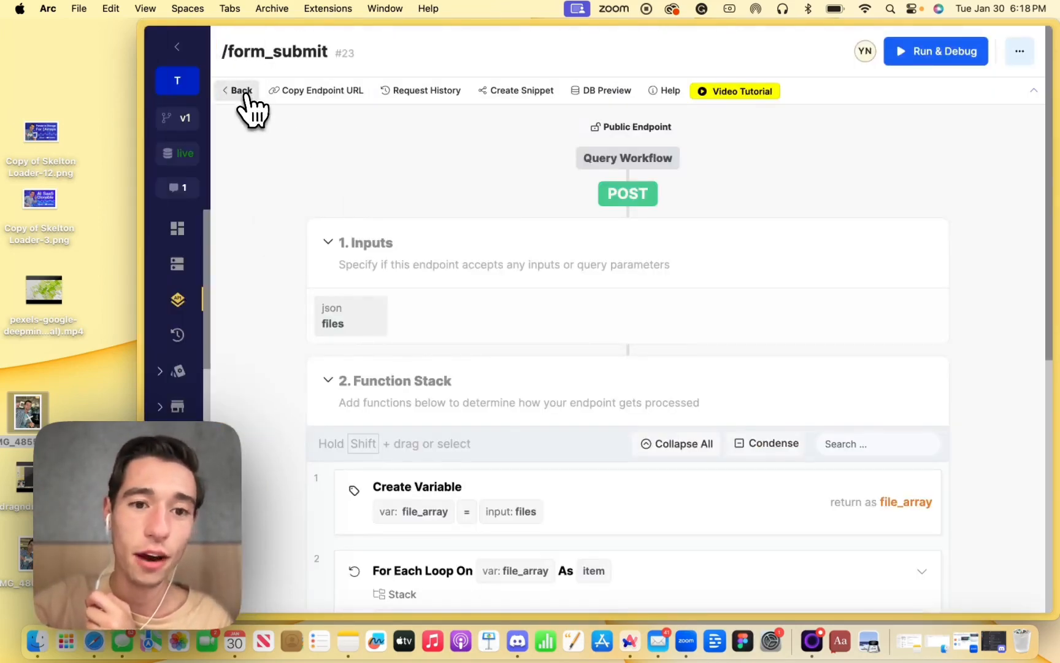
{"action": "left_click", "coordinate": [244, 94]}
{"action": "left_click", "coordinate": [179, 268]}
{"action": "scroll", "coordinate": [522, 279], "scroll_direction": "down", "scroll_amount": 3}
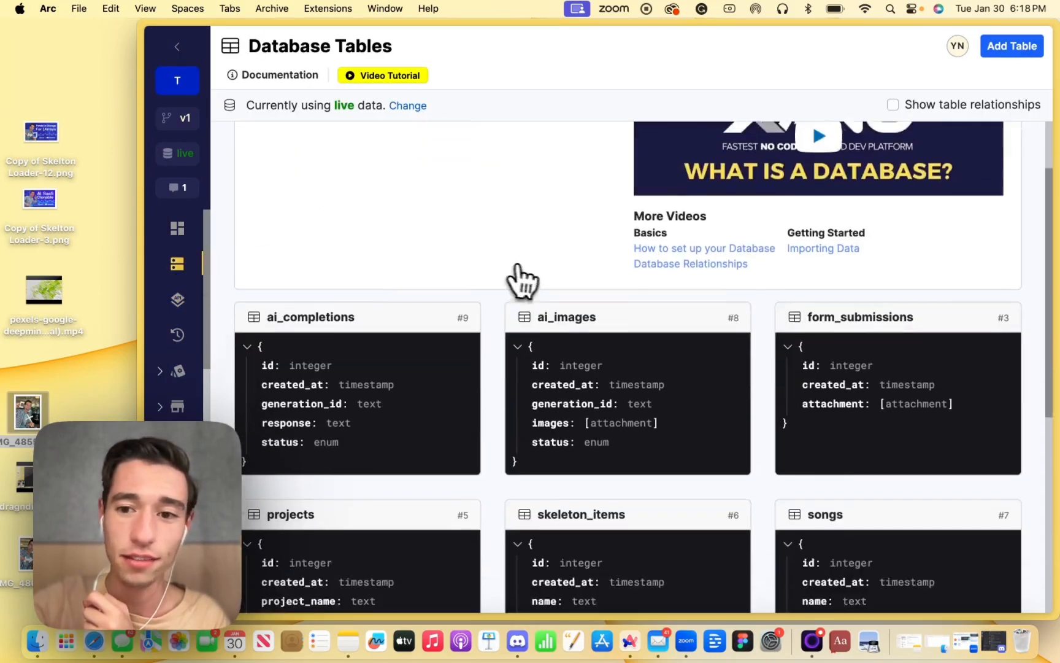
{"action": "left_click", "coordinate": [865, 362]}
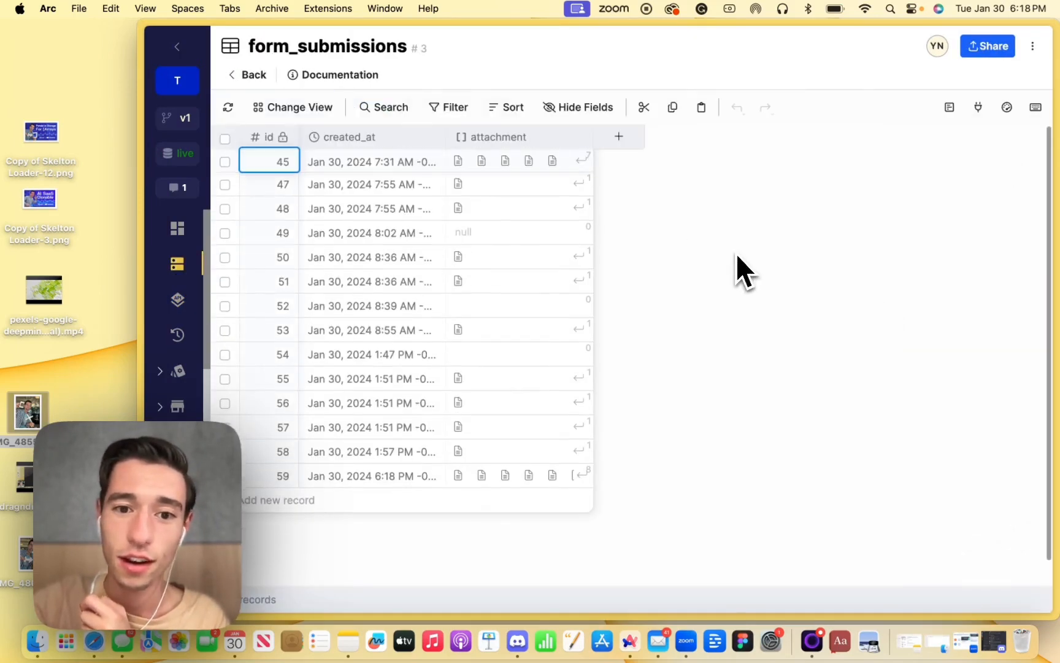
Preview Copy of Skelton Loader-3.png, dragndrop.mp4 and the pexels-google-deepmind video attached to the newest form_submissions record, closing each preview
{"action": "left_click", "coordinate": [461, 478]}
{"action": "left_click", "coordinate": [458, 478]}
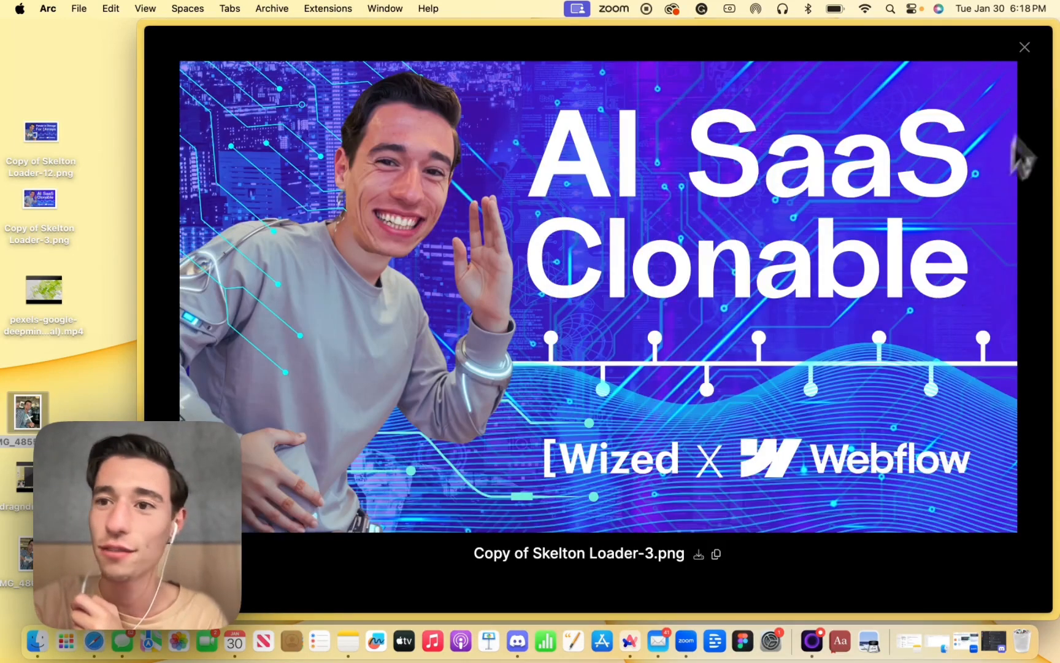
{"action": "left_click", "coordinate": [1024, 48]}
{"action": "left_click", "coordinate": [490, 479]}
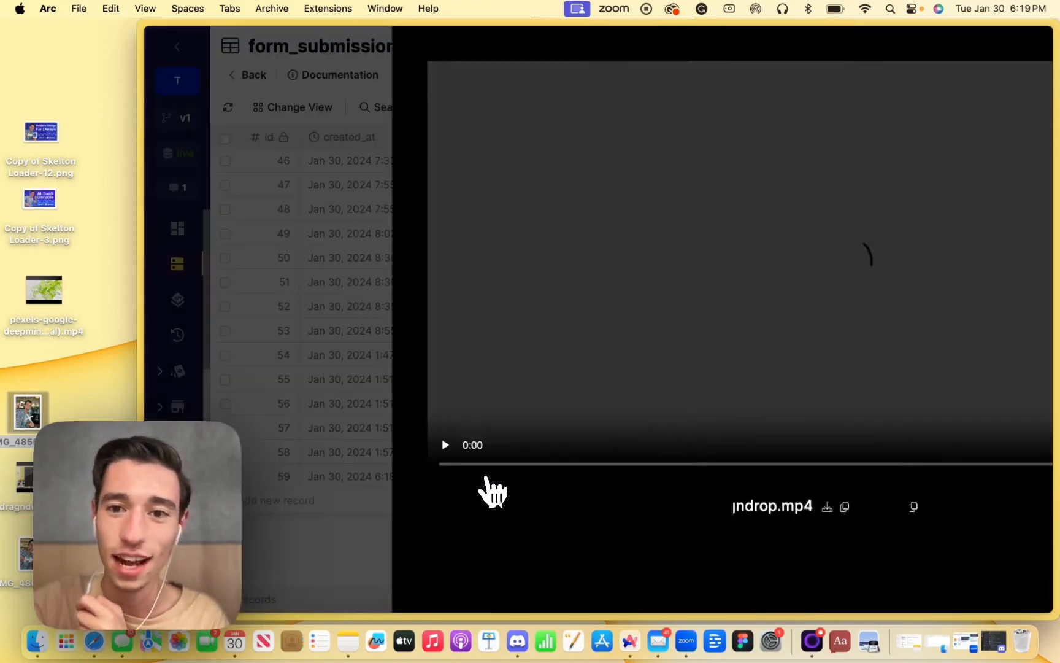
{"action": "left_click", "coordinate": [1025, 48]}
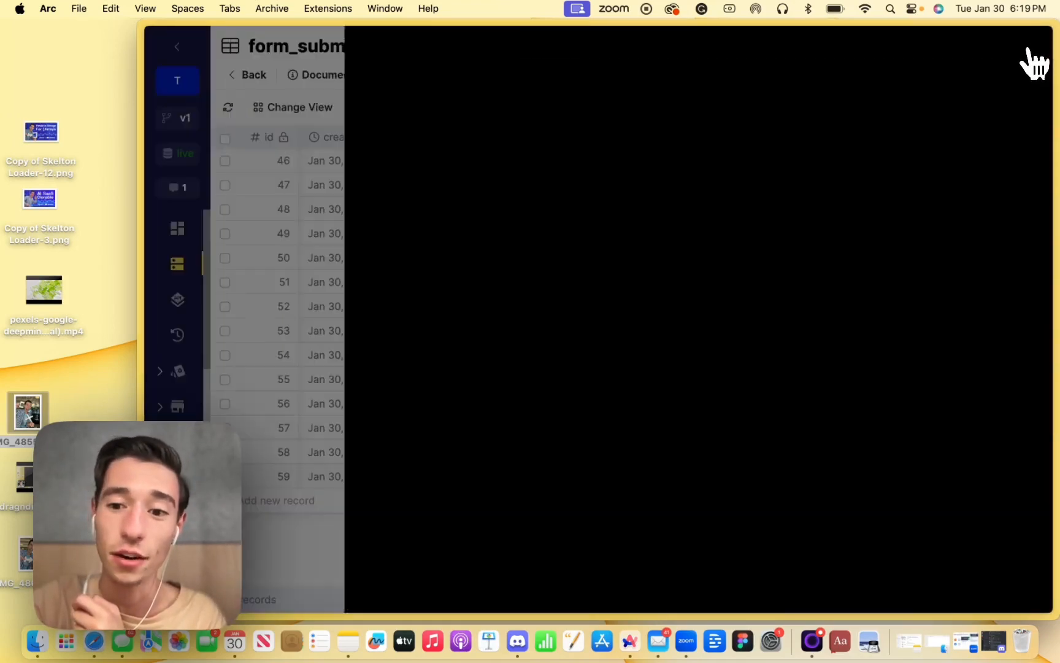
{"action": "left_click", "coordinate": [507, 480]}
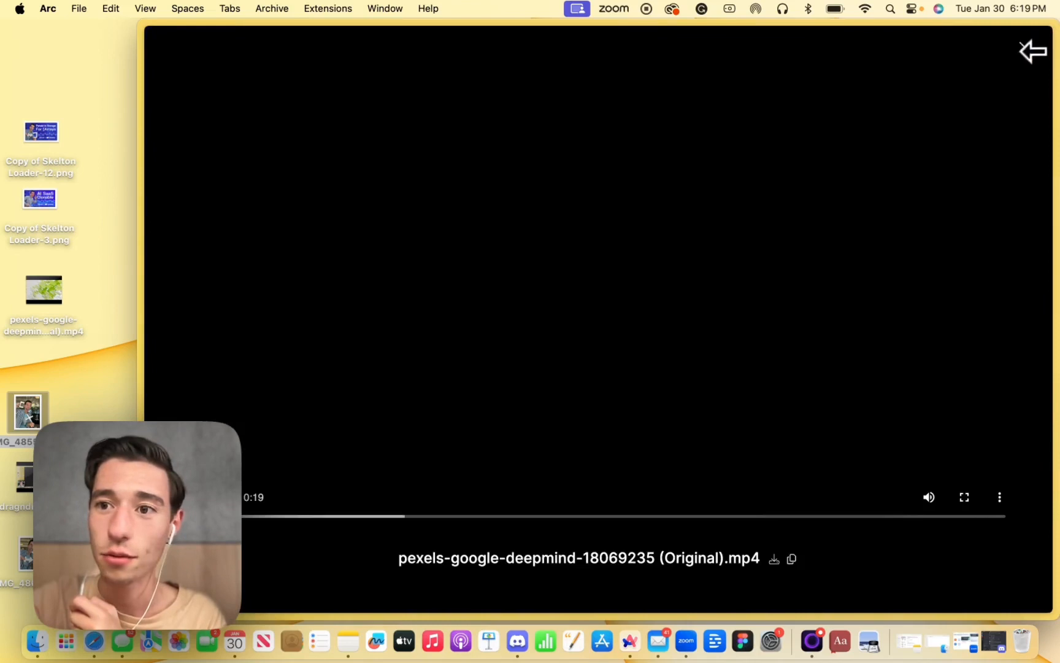
{"action": "left_click", "coordinate": [1023, 48]}
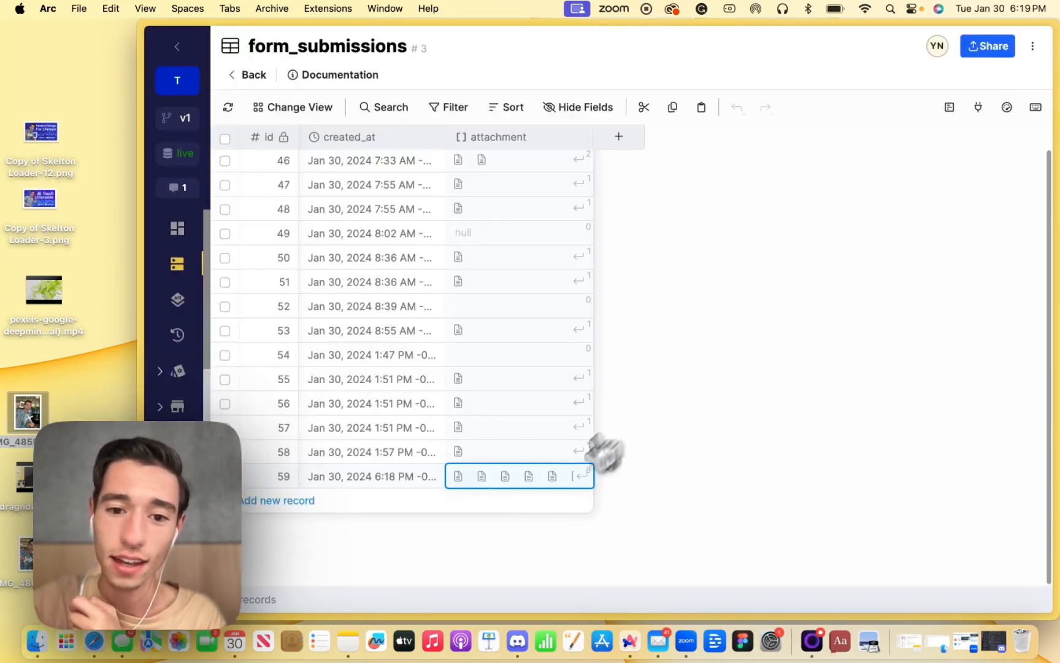
Preview Copy of Skelton Loader-12.png and the second dragndrop.mp4 attached to the newest form_submissions record, closing each preview
{"action": "left_click", "coordinate": [529, 477]}
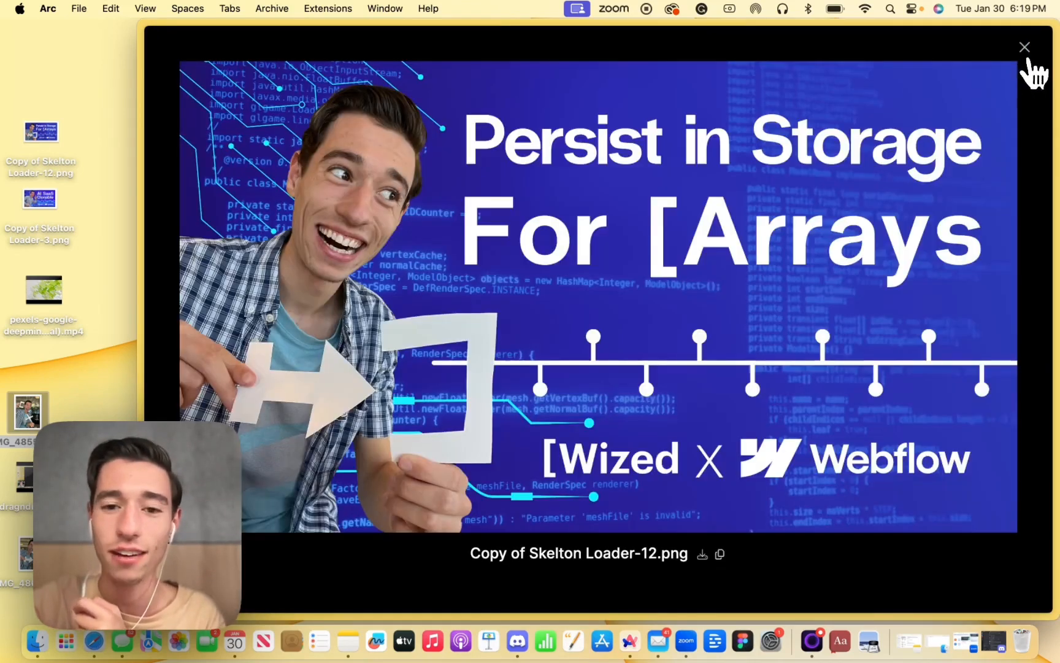
{"action": "left_click", "coordinate": [1024, 48]}
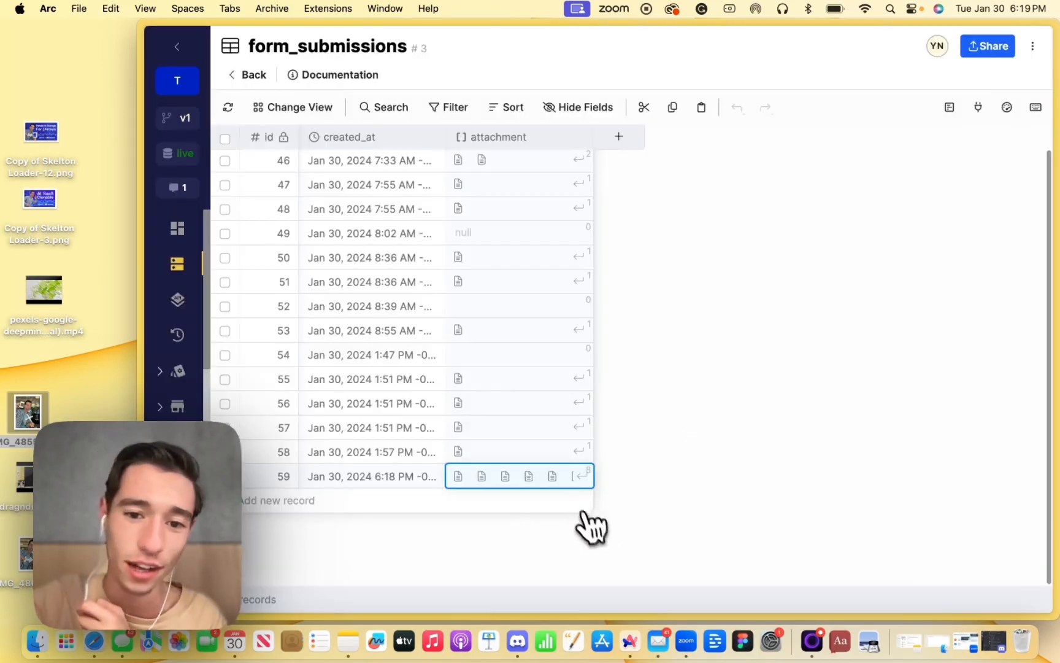
{"action": "left_click", "coordinate": [553, 477]}
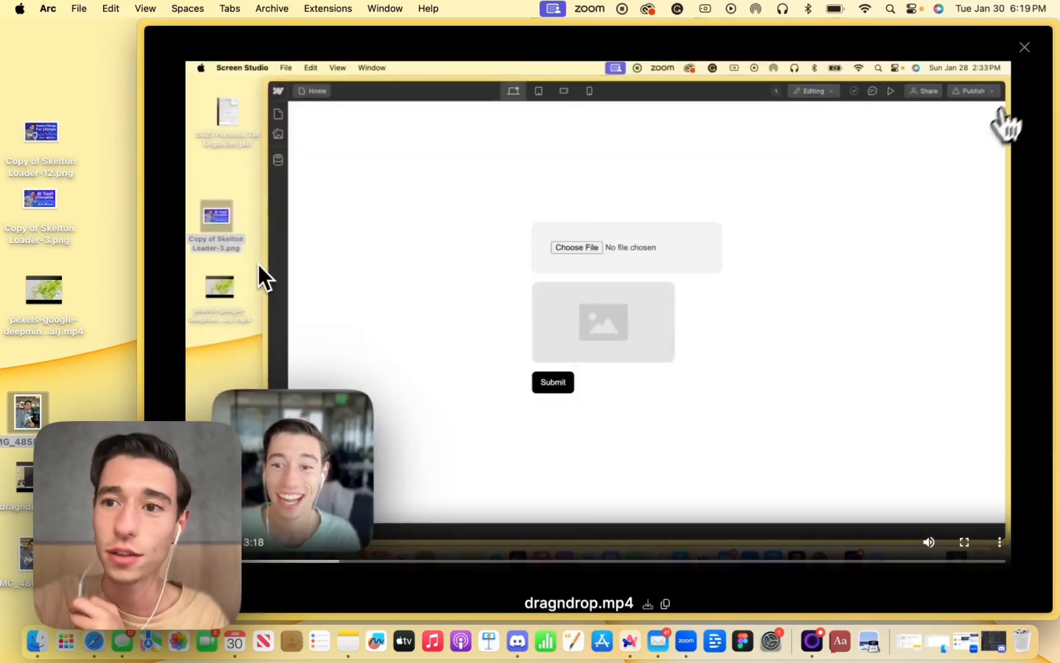
{"action": "left_click", "coordinate": [1022, 49]}
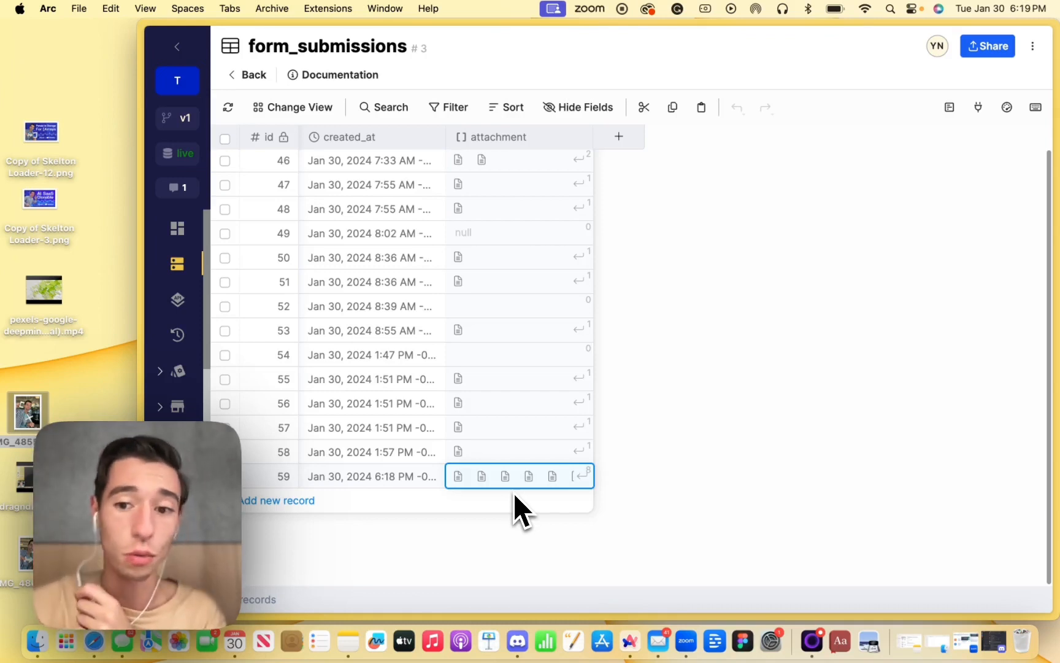
Return to the Wized project, close the form_submit request with the browser window widened, and switch to the Webflow Designer
{"action": "mouse_move", "coordinate": [143, 223]}
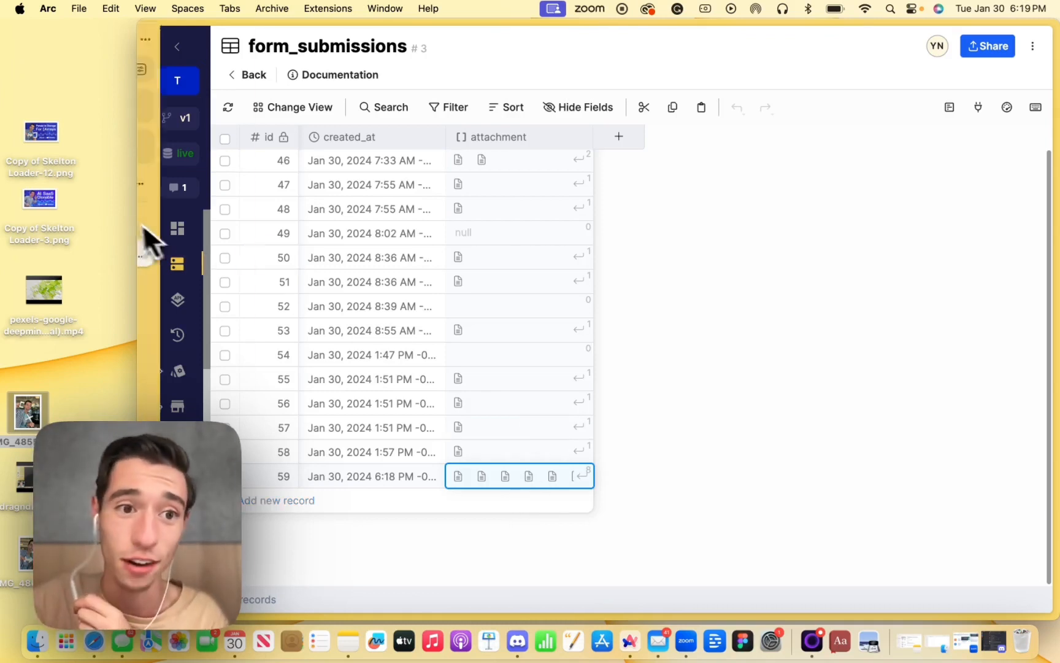
{"action": "left_click", "coordinate": [231, 108]}
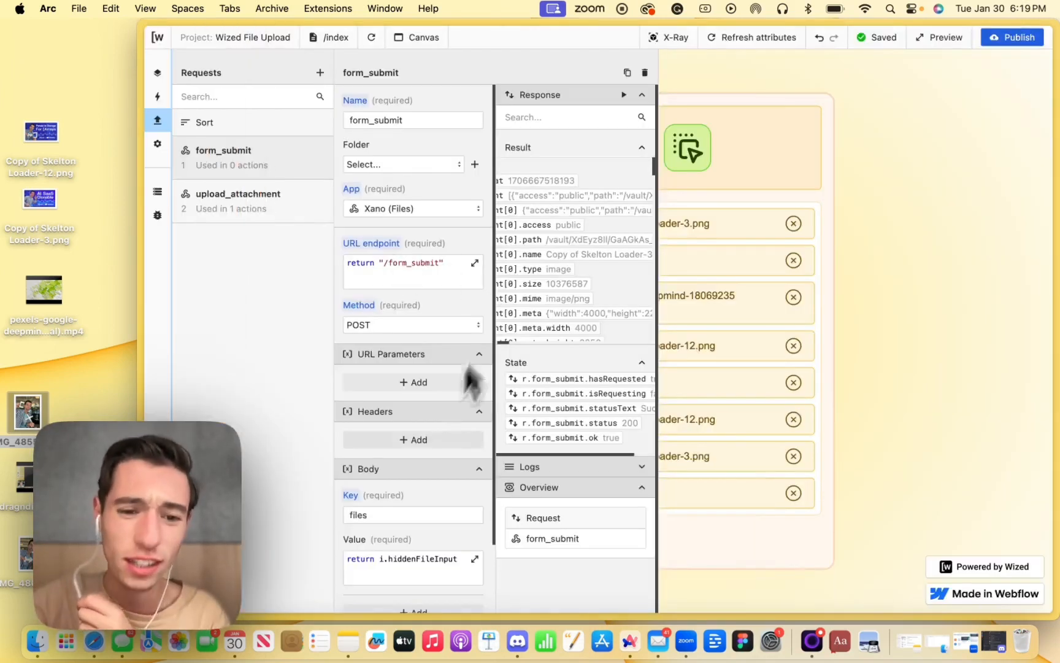
{"action": "left_click", "coordinate": [455, 525]}
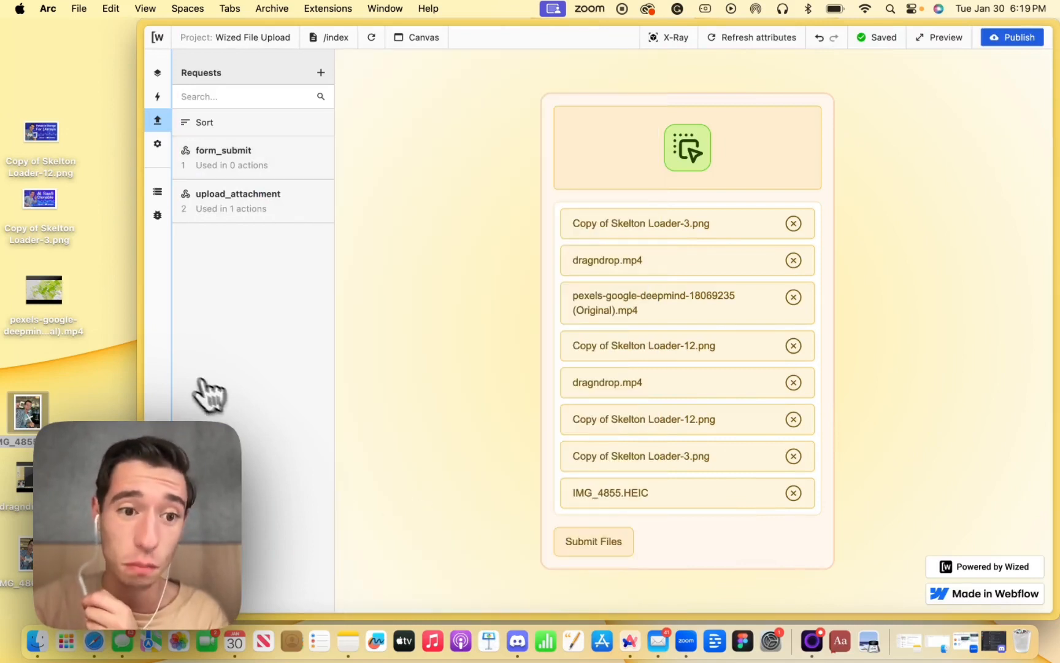
{"action": "left_click_drag", "start_coordinate": [135, 362], "coordinate": [0, 350]}
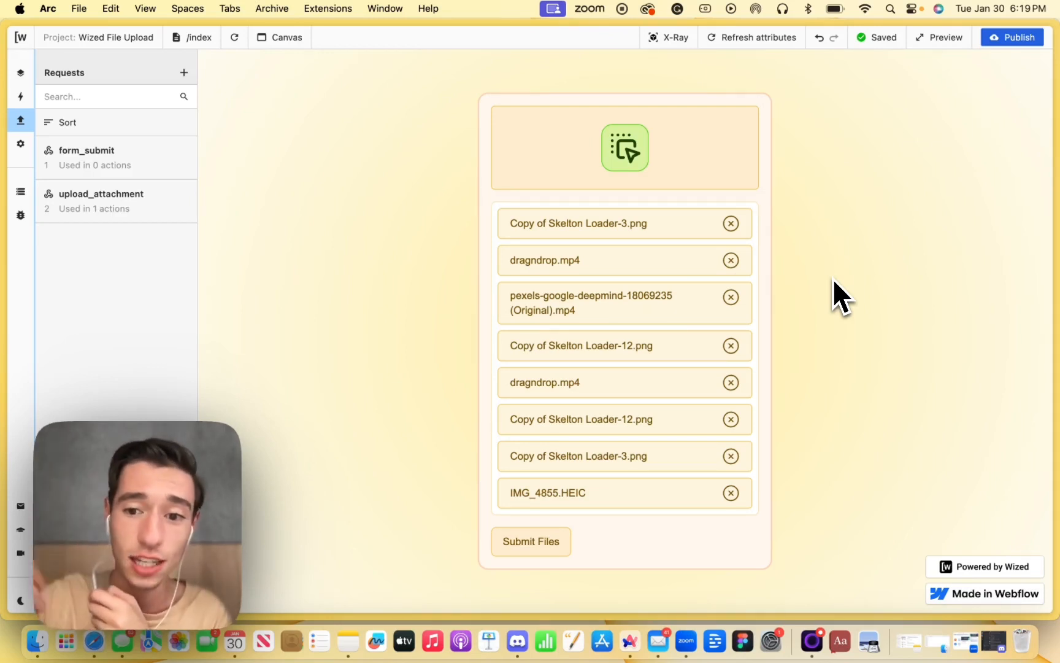
{"action": "left_click", "coordinate": [46, 117]}
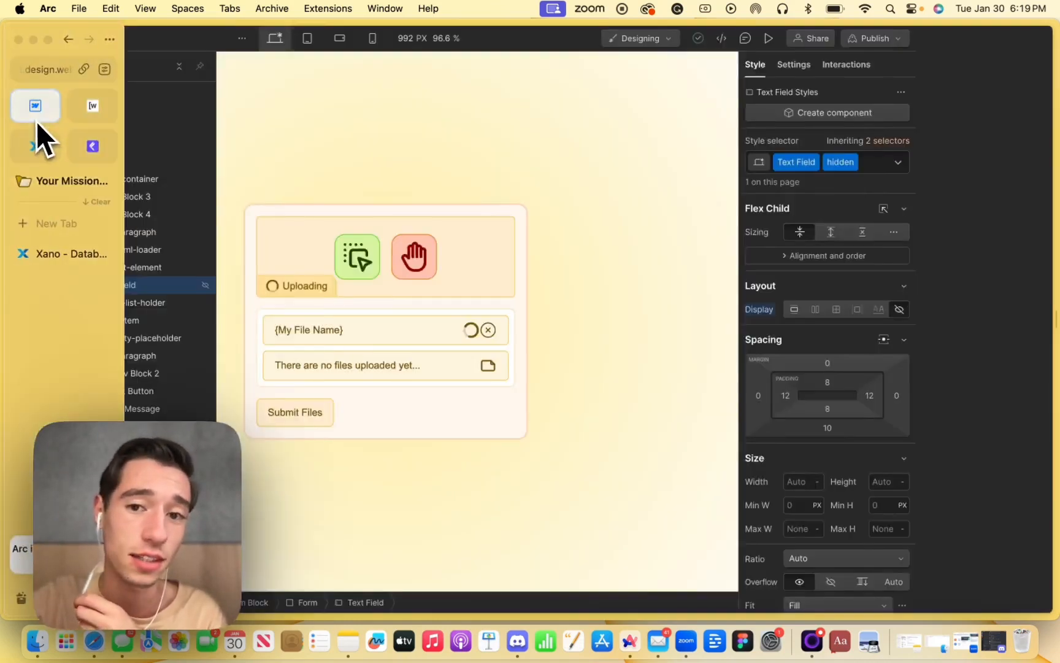
Set the opacity of the input-element covering the upload area to 100%
{"action": "left_click", "coordinate": [563, 266]}
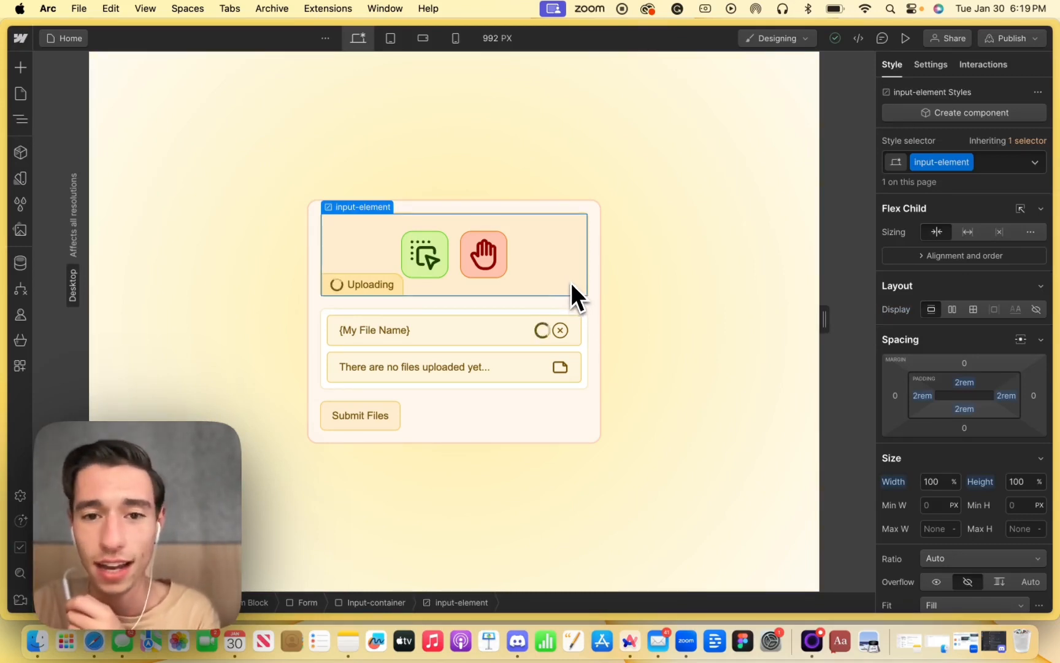
{"action": "scroll", "coordinate": [935, 350], "scroll_direction": "down", "scroll_amount": 8}
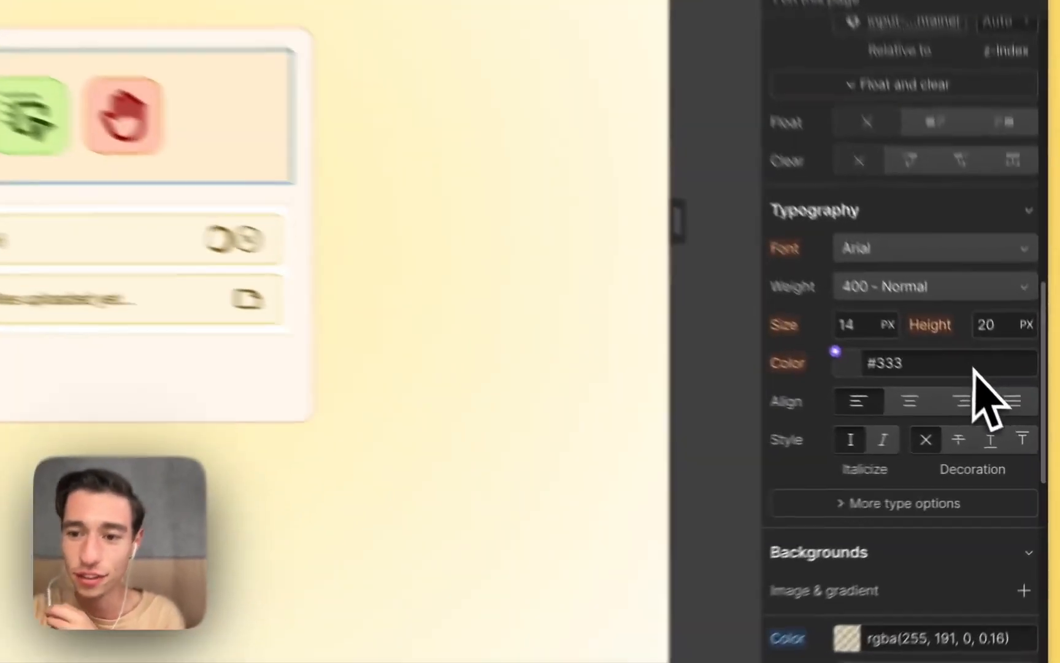
{"action": "scroll", "coordinate": [974, 368], "scroll_direction": "down", "scroll_amount": 10}
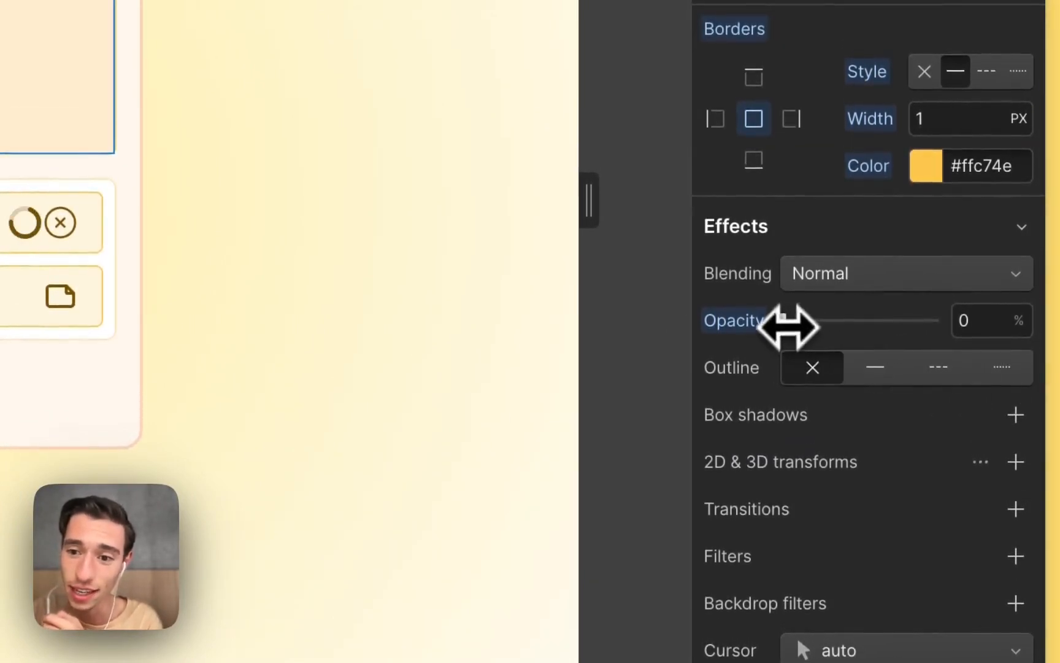
{"action": "left_click_drag", "start_coordinate": [784, 297], "coordinate": [962, 336]}
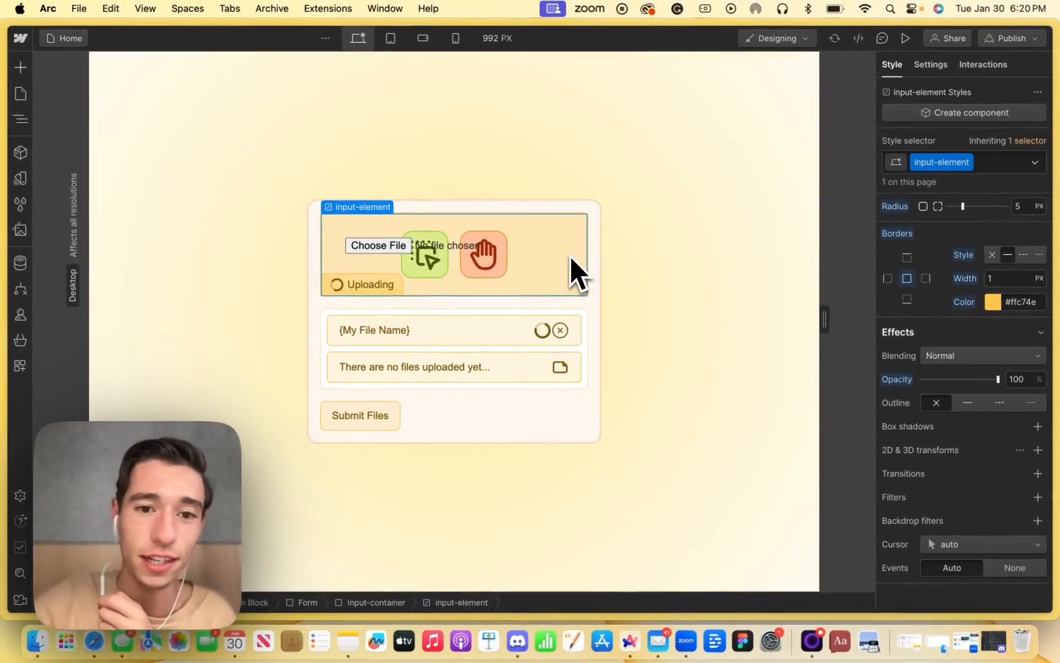
Delete the input-element from Input-container and inspect the elements beneath it and the html-loader's settings
{"action": "key", "text": "Delete"}
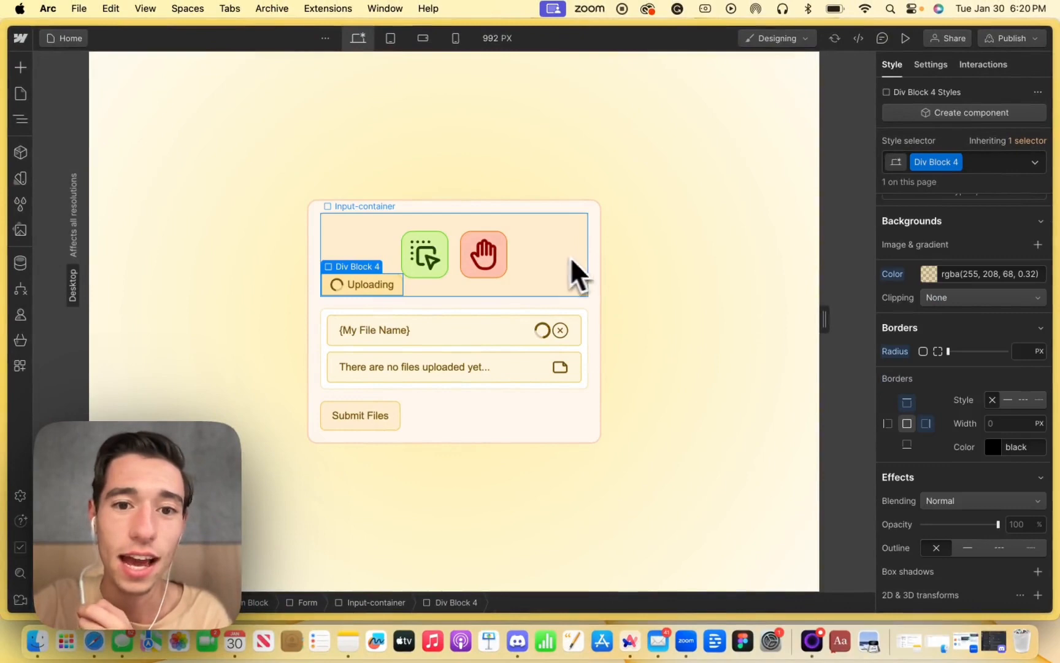
{"action": "left_click", "coordinate": [441, 254]}
{"action": "left_click", "coordinate": [395, 288]}
{"action": "left_click", "coordinate": [402, 293]}
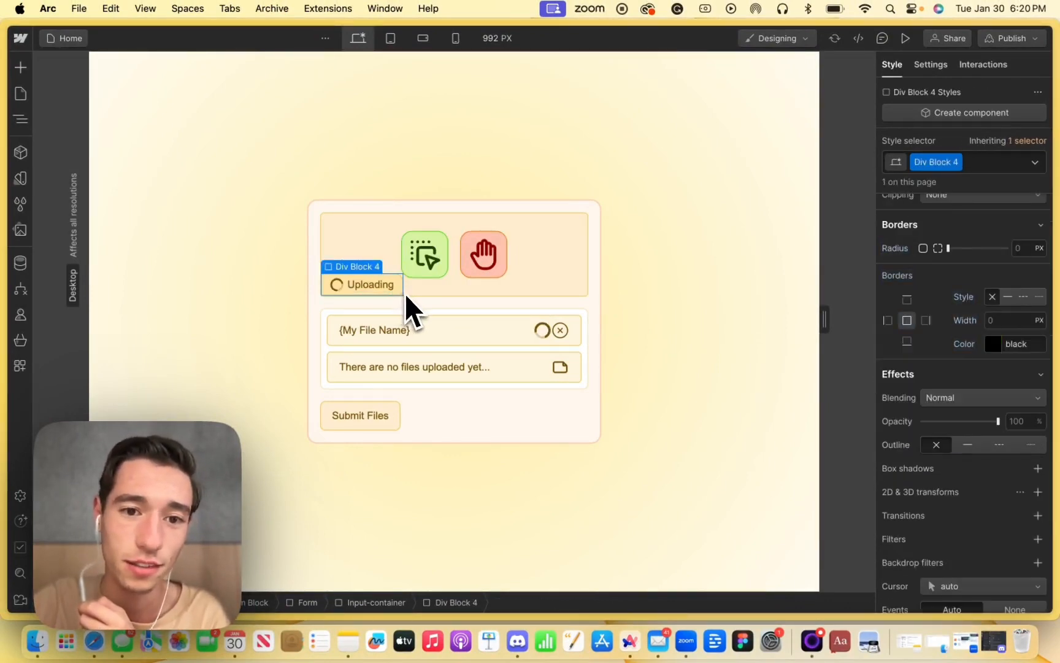
{"action": "left_click", "coordinate": [422, 262]}
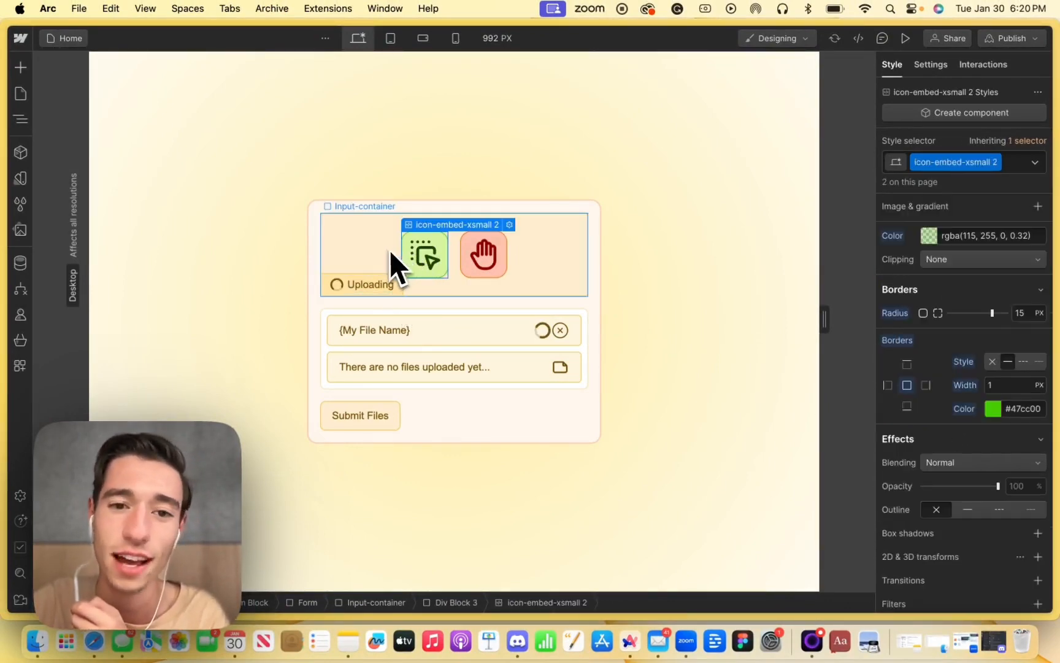
{"action": "left_click", "coordinate": [555, 269]}
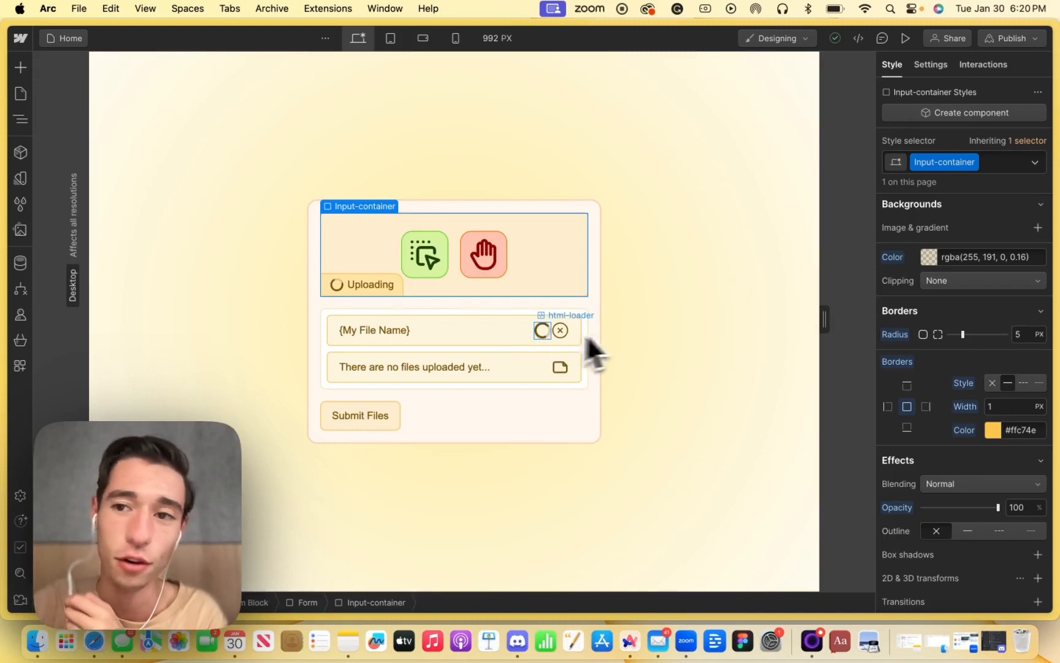
{"action": "left_click", "coordinate": [541, 330]}
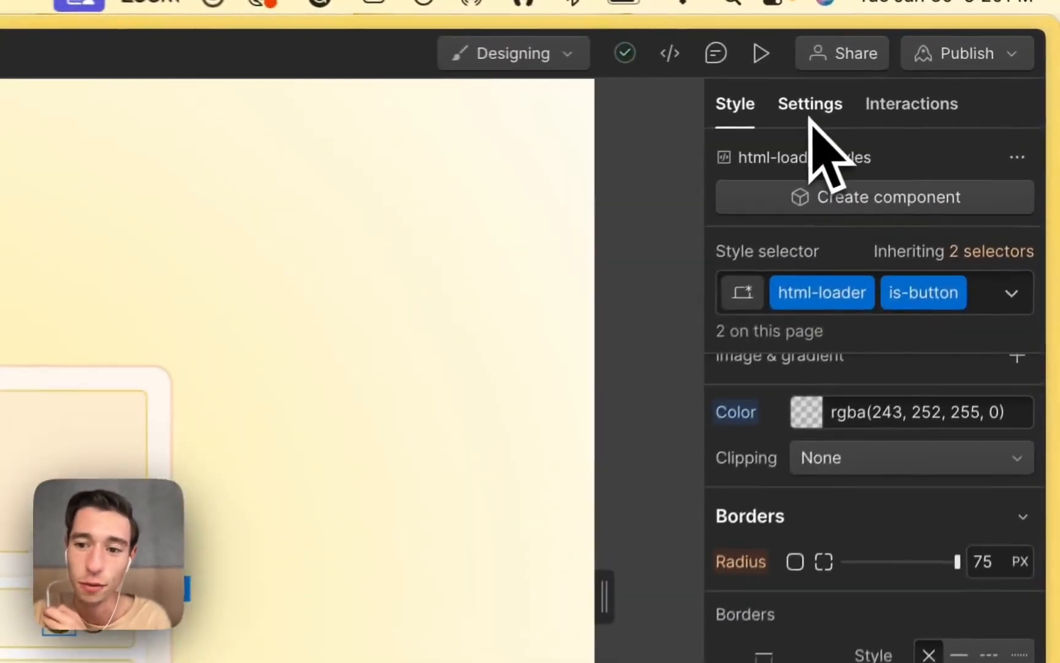
{"action": "left_click", "coordinate": [809, 117]}
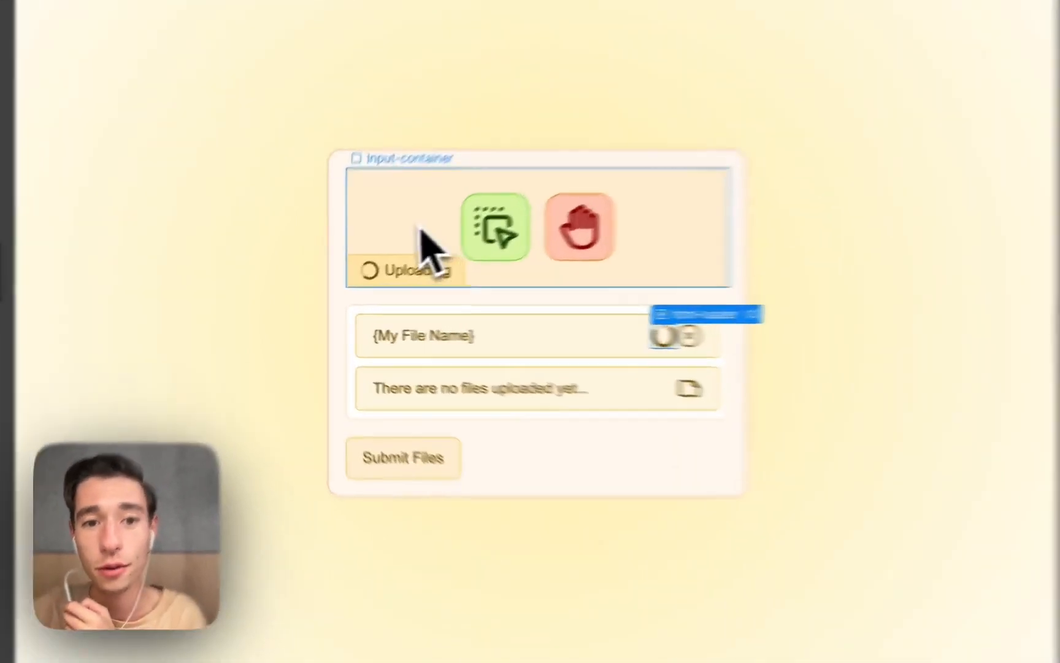
Restore the deleted input-element in Input-container and set its opacity to 0%
{"action": "left_click", "coordinate": [572, 256]}
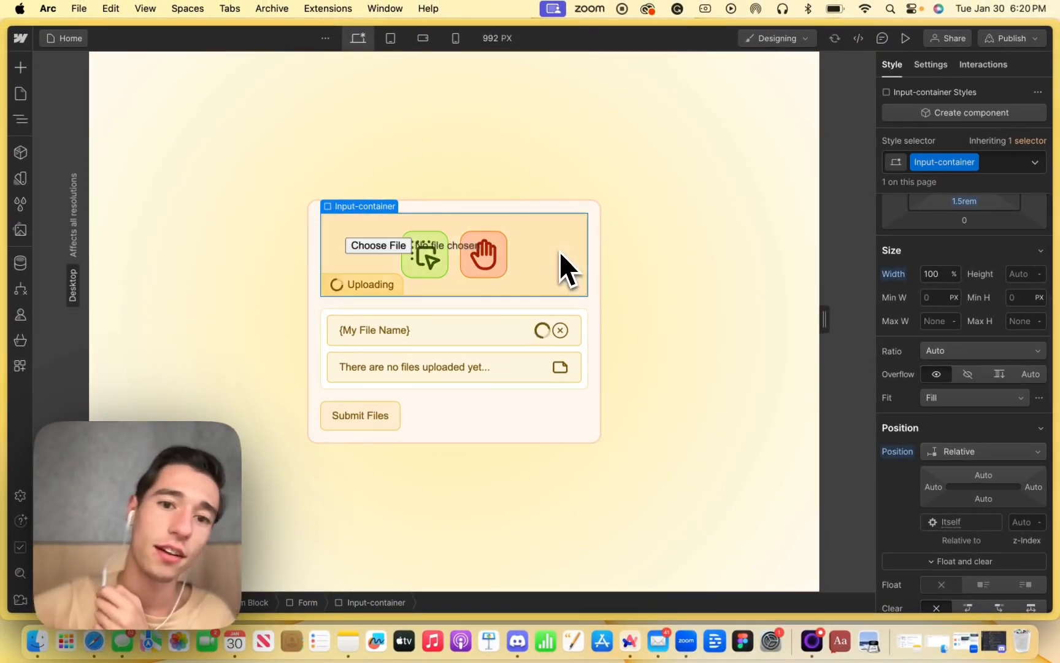
{"action": "left_click", "coordinate": [546, 264]}
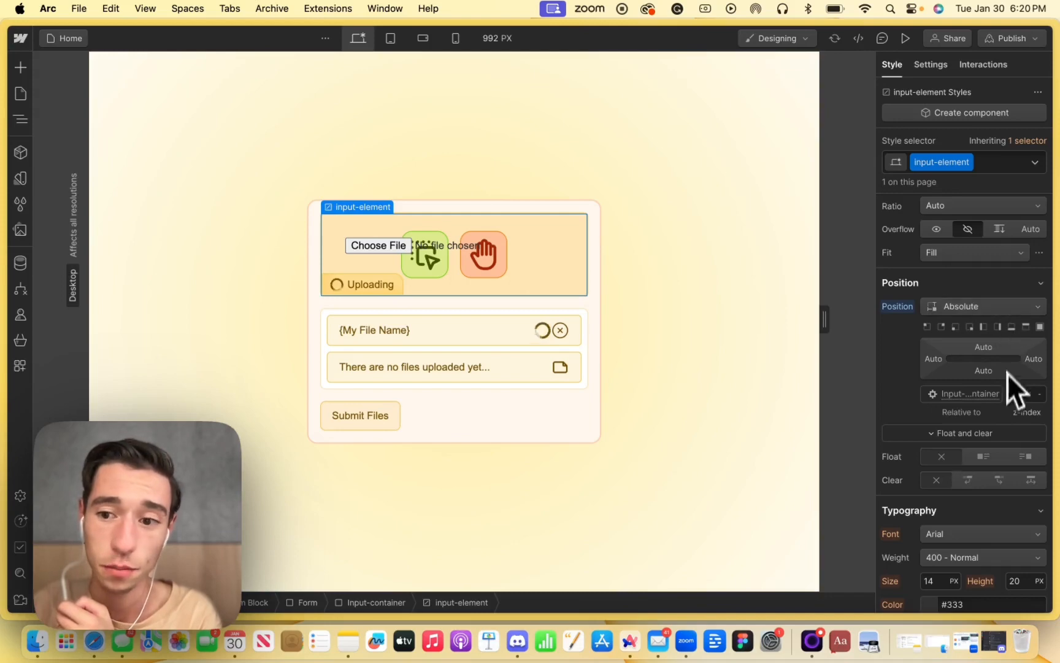
{"action": "scroll", "coordinate": [1005, 390], "scroll_direction": "up", "scroll_amount": 6}
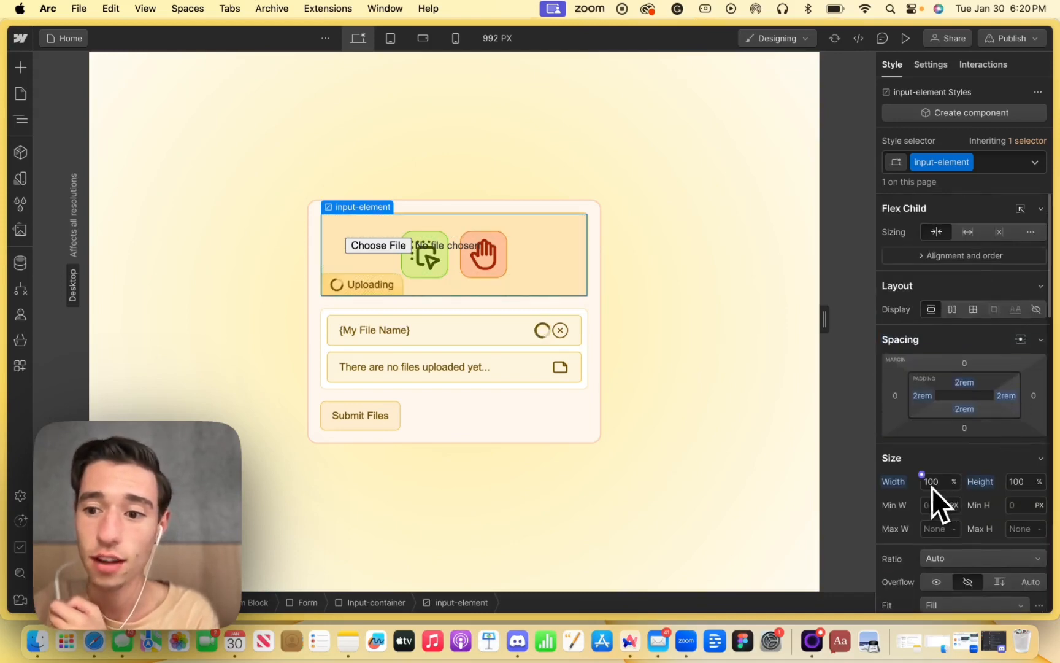
{"action": "scroll", "coordinate": [941, 485], "scroll_direction": "down", "scroll_amount": 10}
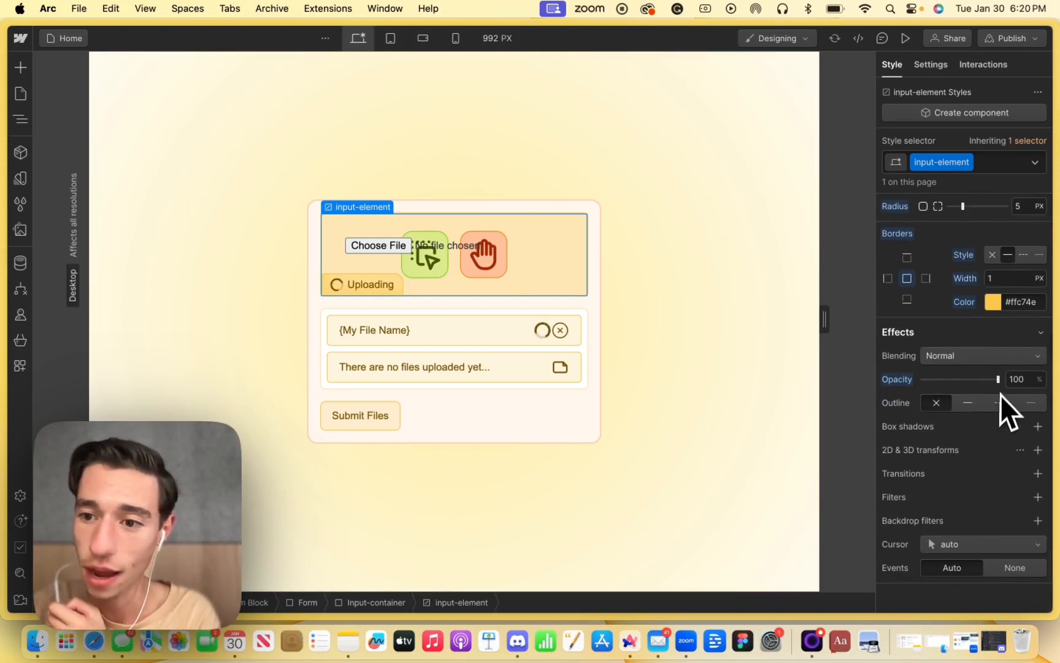
{"action": "left_click_drag", "start_coordinate": [1000, 381], "coordinate": [845, 370]}
{"action": "left_click", "coordinate": [686, 314]}
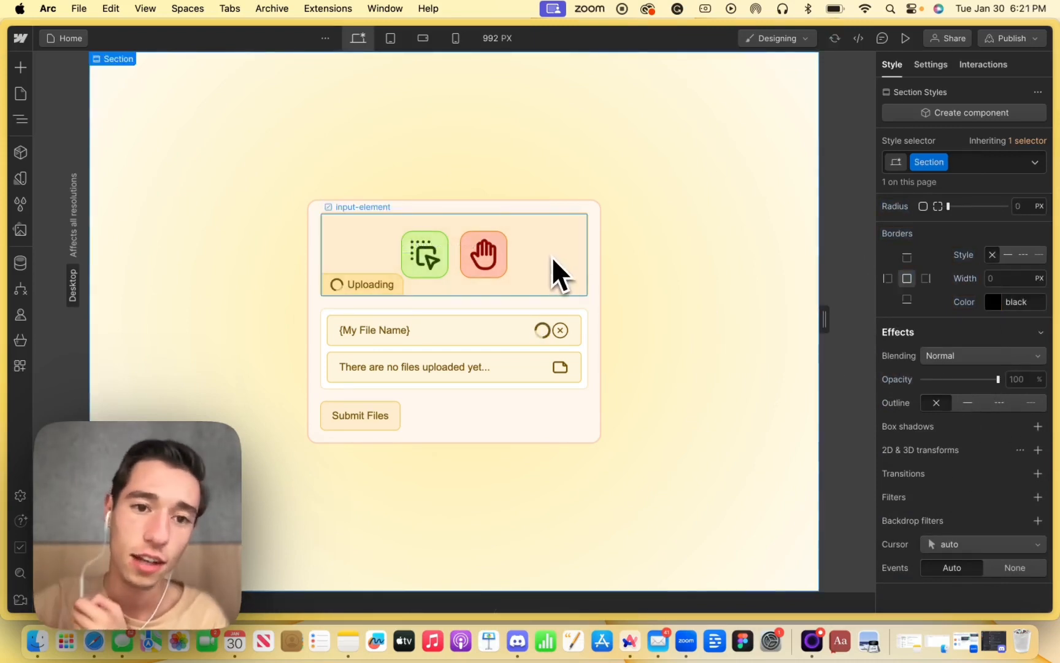
Open the input-element's settings and inspect the Div Block 4 and Input-container elements beneath it
{"action": "left_click", "coordinate": [558, 266]}
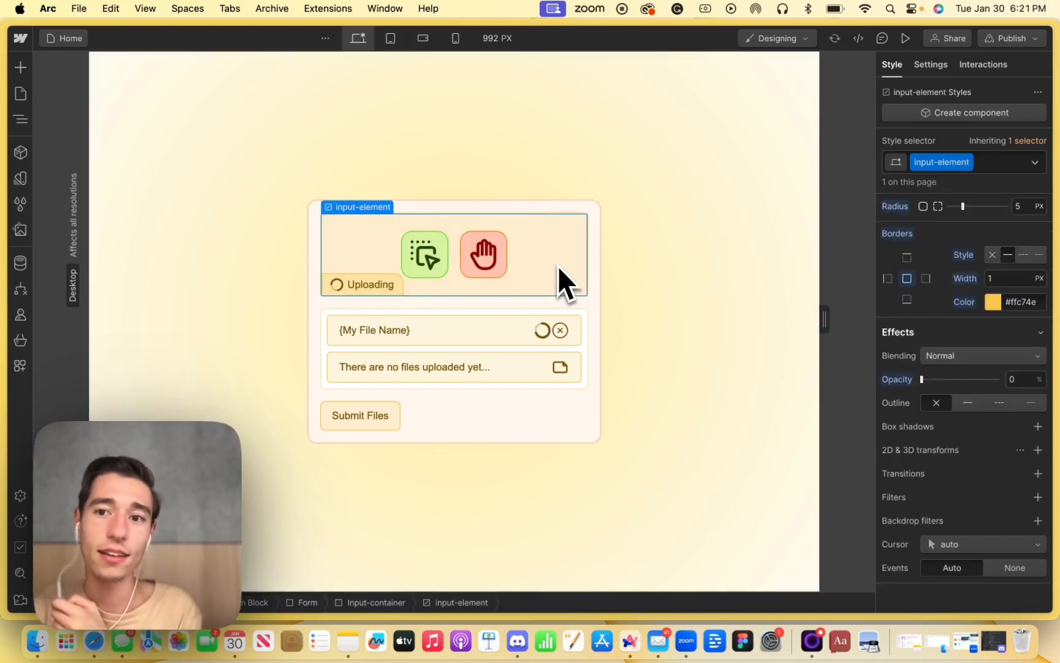
{"action": "left_click", "coordinate": [933, 65]}
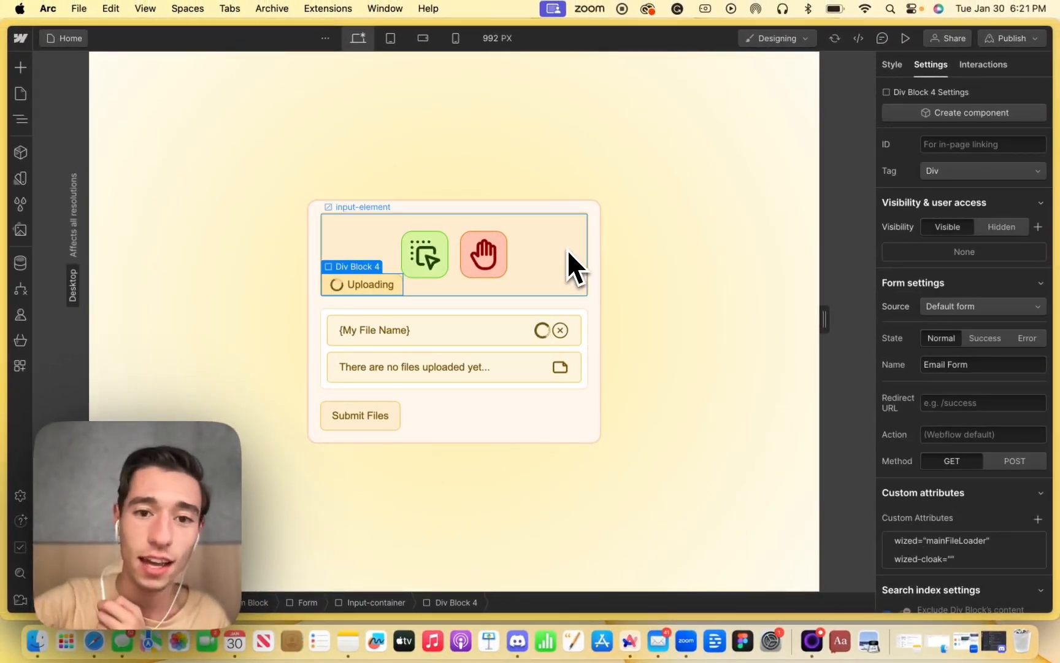
{"action": "left_click", "coordinate": [566, 249]}
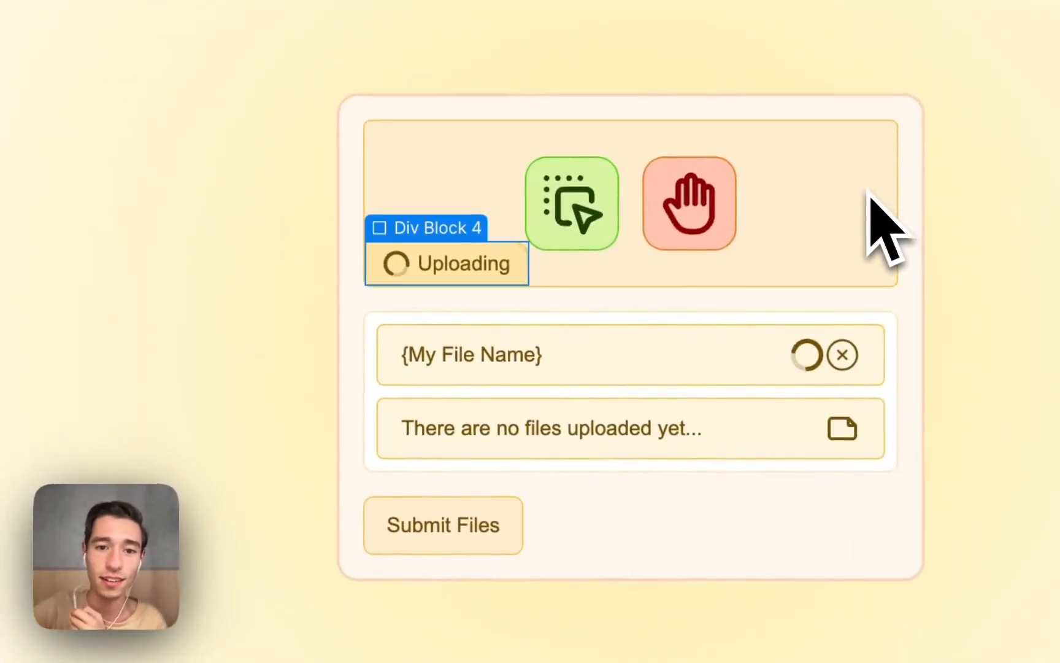
{"action": "left_click", "coordinate": [870, 196]}
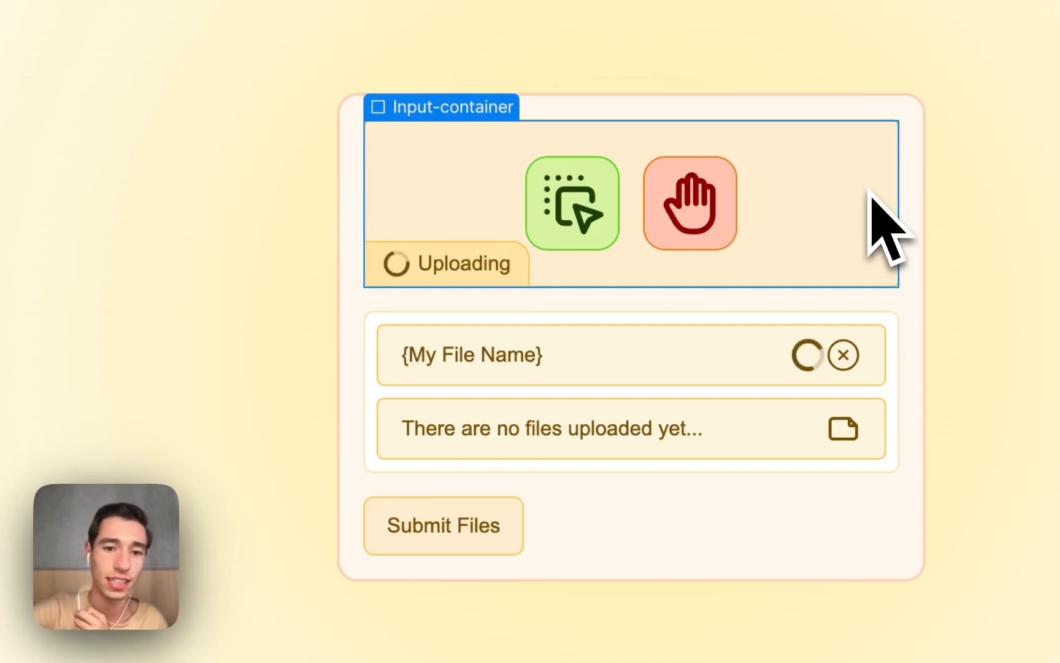
Publish the site to the wized-multi-file-upload.webflow.io staging domain and switch back to the Wized project
{"action": "left_click", "coordinate": [856, 244]}
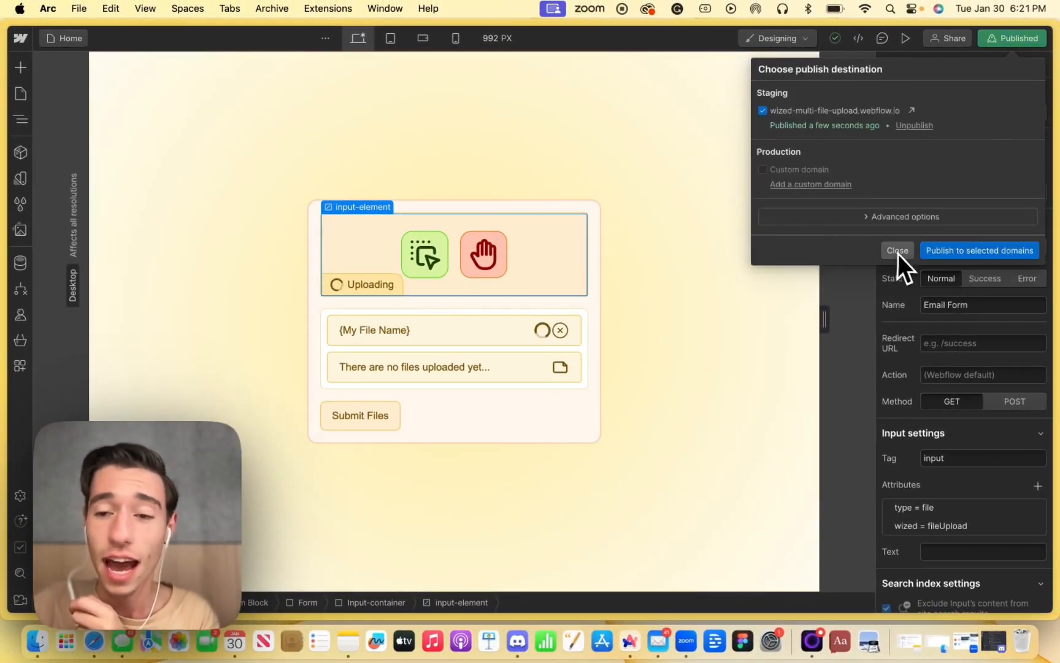
{"action": "left_click", "coordinate": [897, 251]}
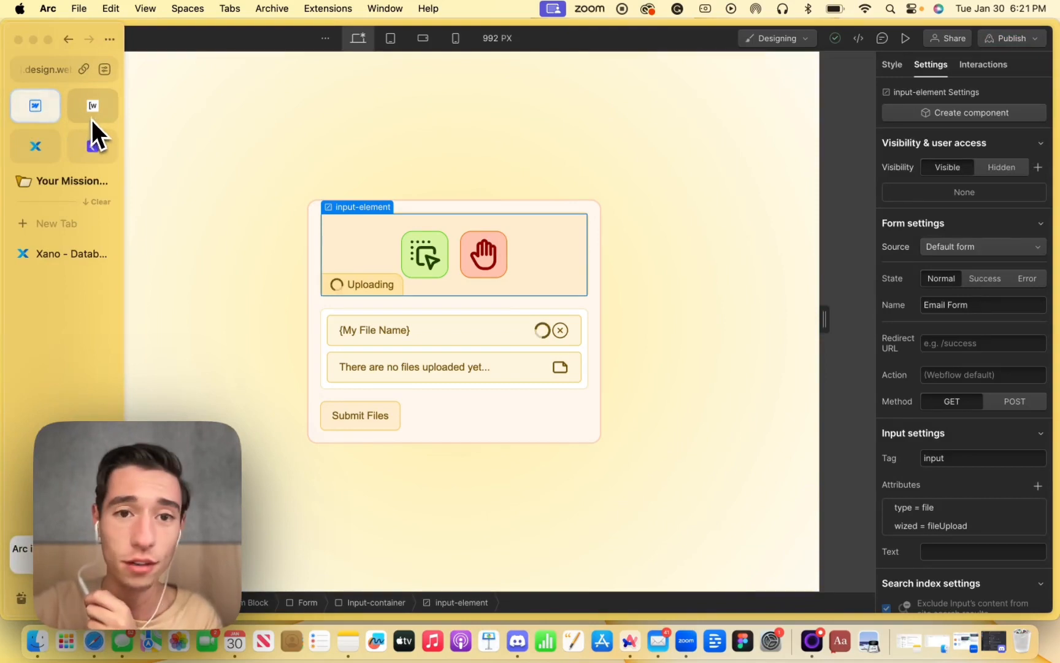
{"action": "left_click", "coordinate": [92, 119]}
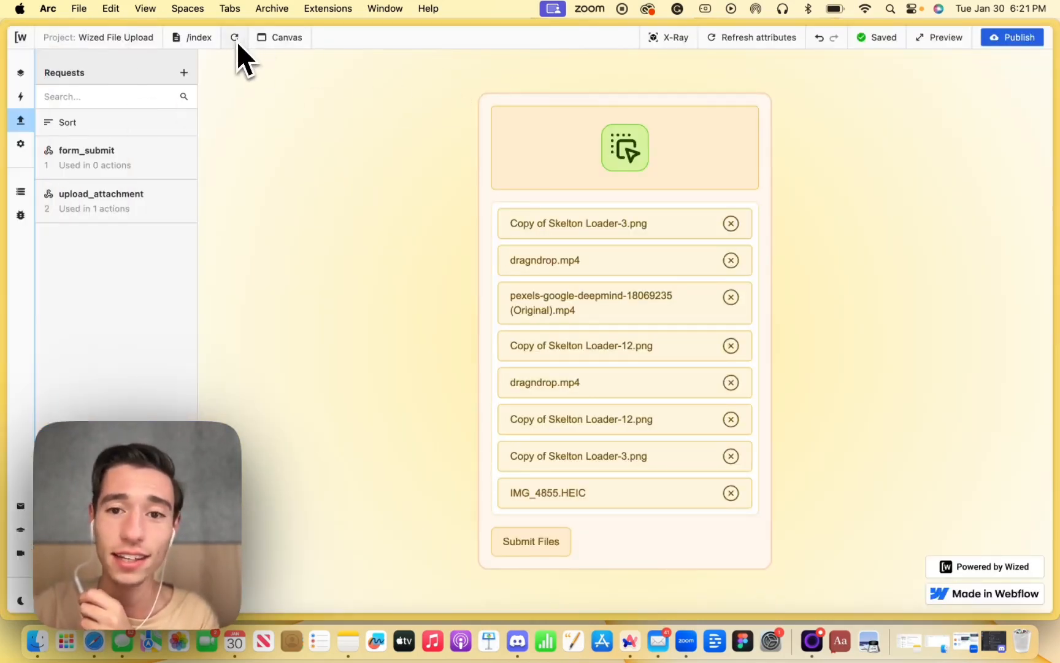
Remove the first Copy of Skelton Loader-3.png, both dragndrop.mp4 files and both Copy of Skelton Loader-12.png files from the upload list
{"action": "left_click", "coordinate": [731, 225]}
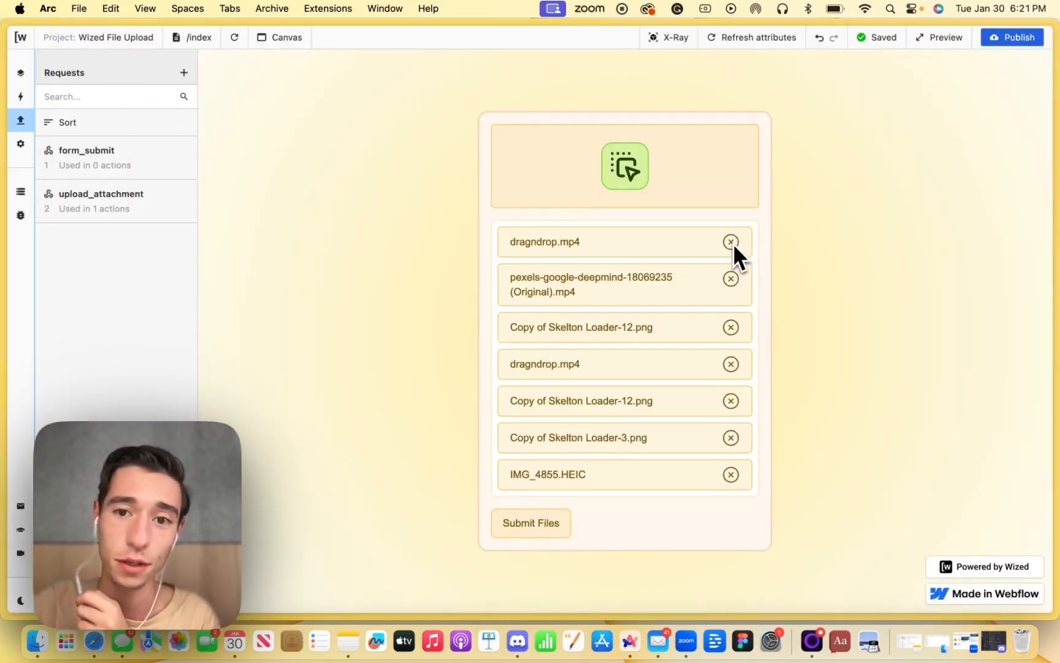
{"action": "left_click", "coordinate": [732, 242]}
{"action": "left_click", "coordinate": [731, 347]}
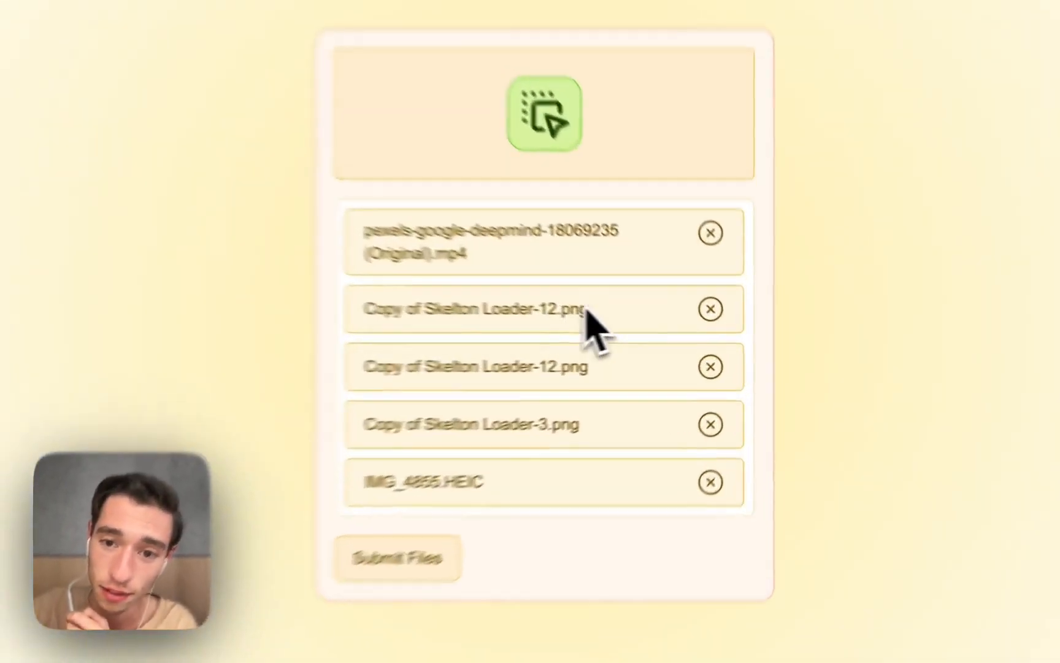
{"action": "left_click", "coordinate": [710, 366]}
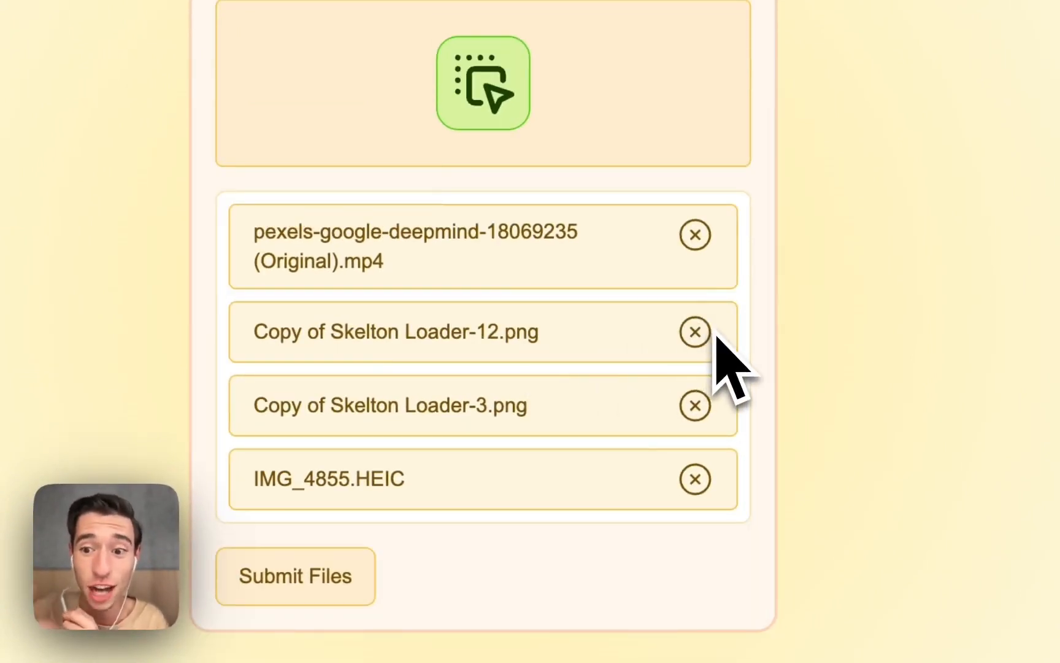
{"action": "left_click", "coordinate": [695, 332]}
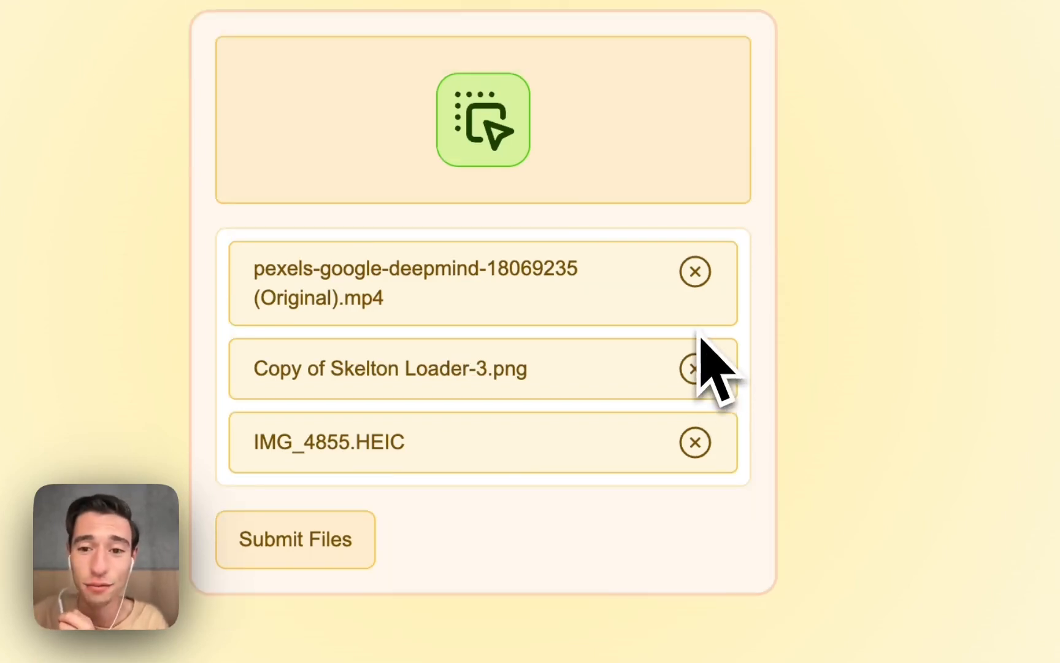
Remove Copy of Skelton Loader-3.png from the upload list, narrowing the browser window to reach the desktop, and upload that file again
{"action": "left_click", "coordinate": [695, 370]}
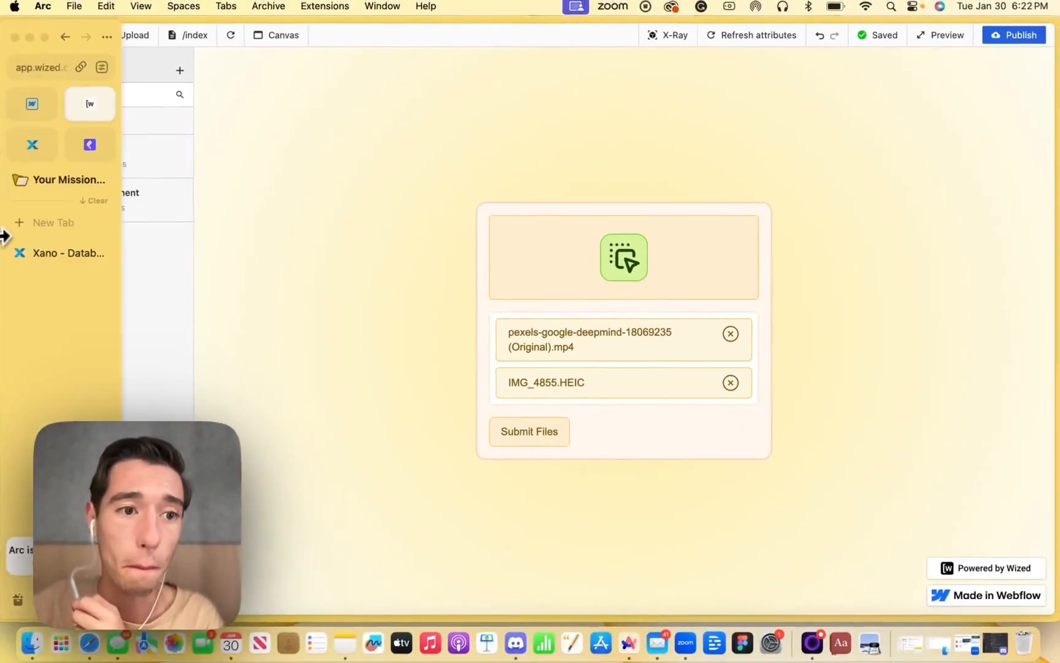
{"action": "left_click_drag", "start_coordinate": [2, 246], "coordinate": [201, 247]}
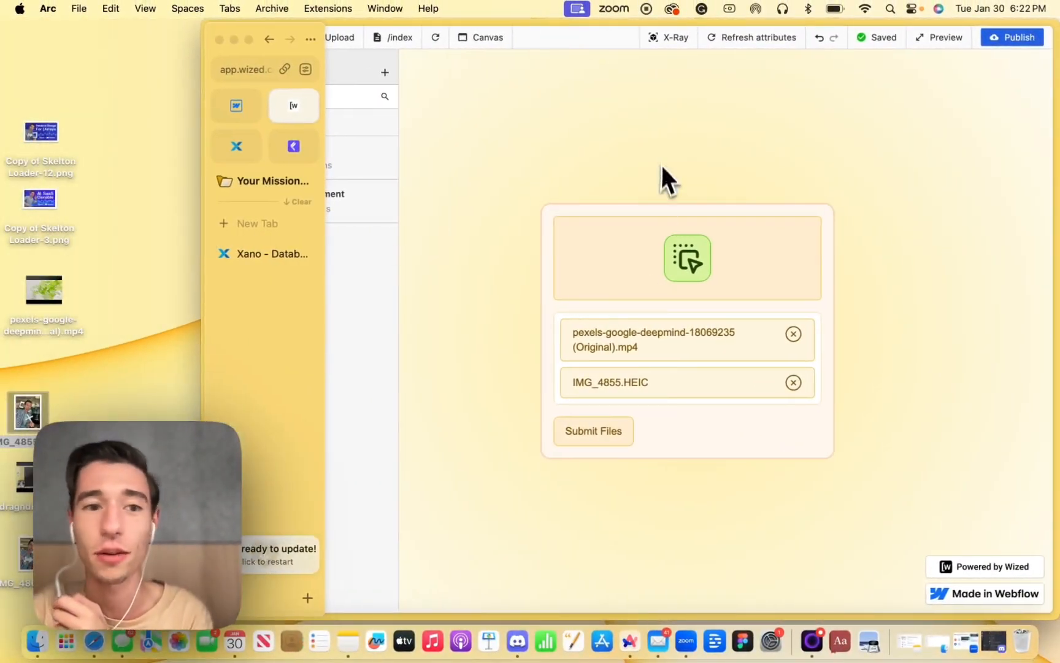
{"action": "left_click_drag", "start_coordinate": [40, 199], "coordinate": [636, 267]}
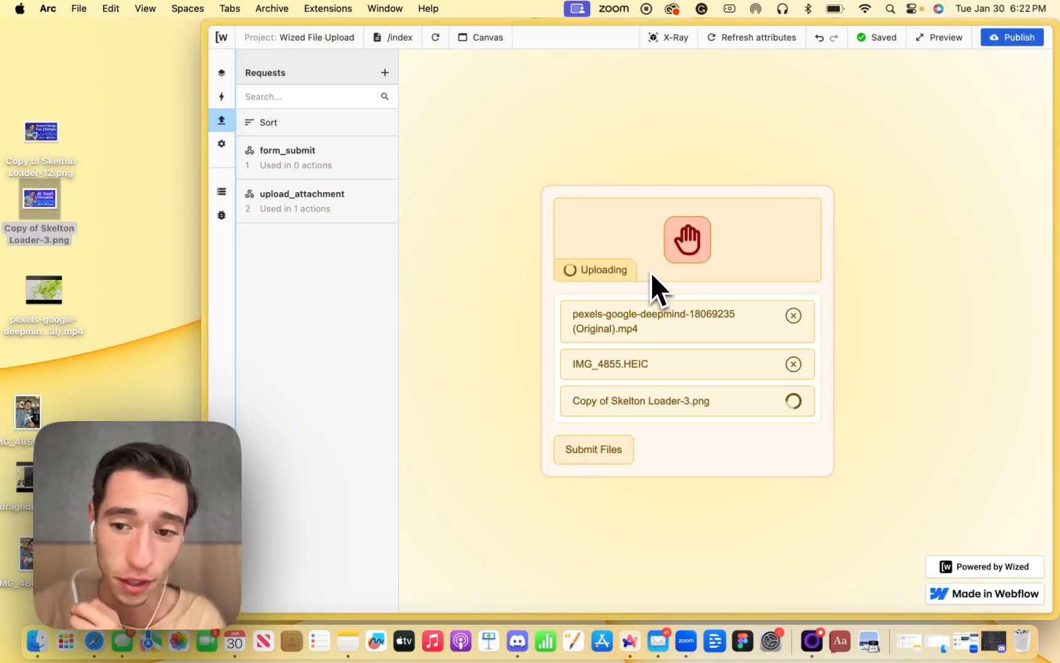
Try repeatedly to upload Copy of Skelton Loader-3.png a second time in a row through the uploader's drop area
{"action": "left_click_drag", "start_coordinate": [51, 203], "coordinate": [788, 248]}
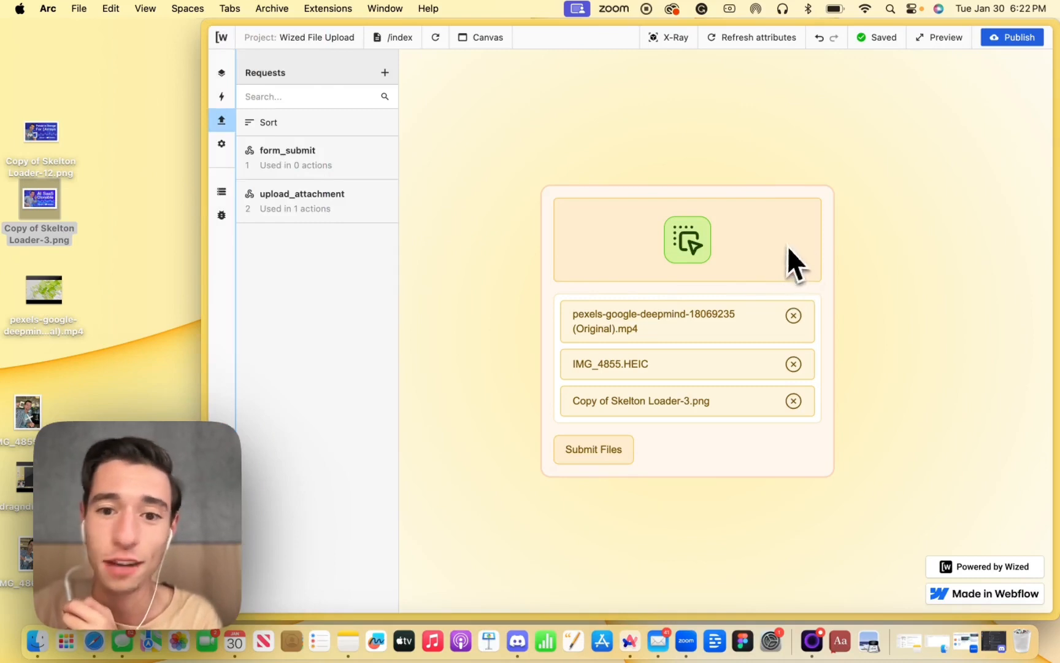
{"action": "left_click_drag", "start_coordinate": [48, 217], "coordinate": [647, 233]}
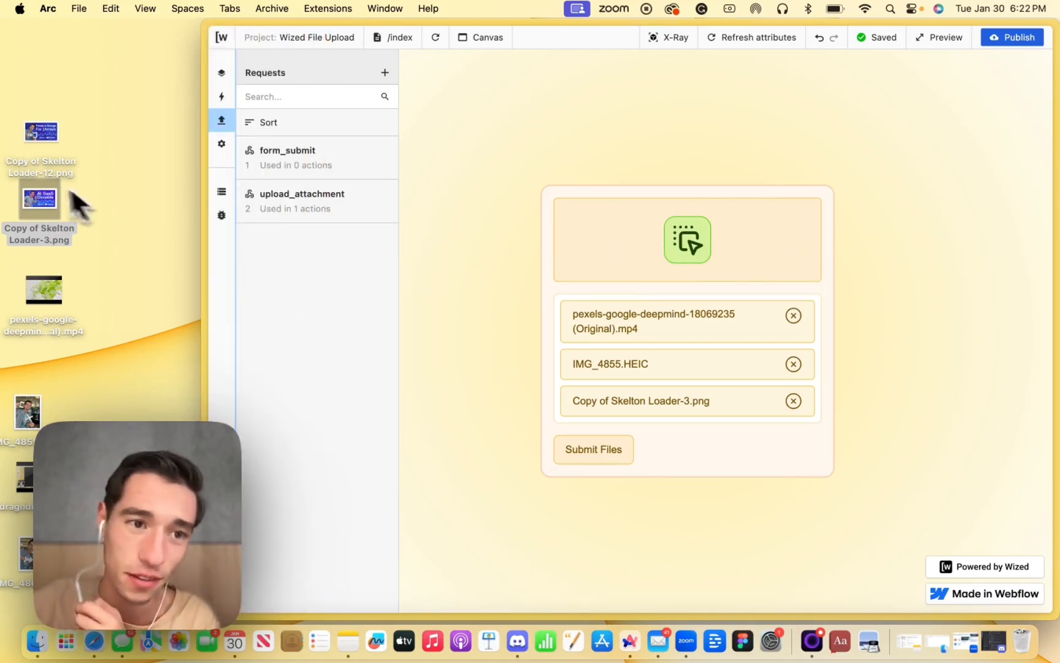
{"action": "left_click_drag", "start_coordinate": [70, 187], "coordinate": [723, 246]}
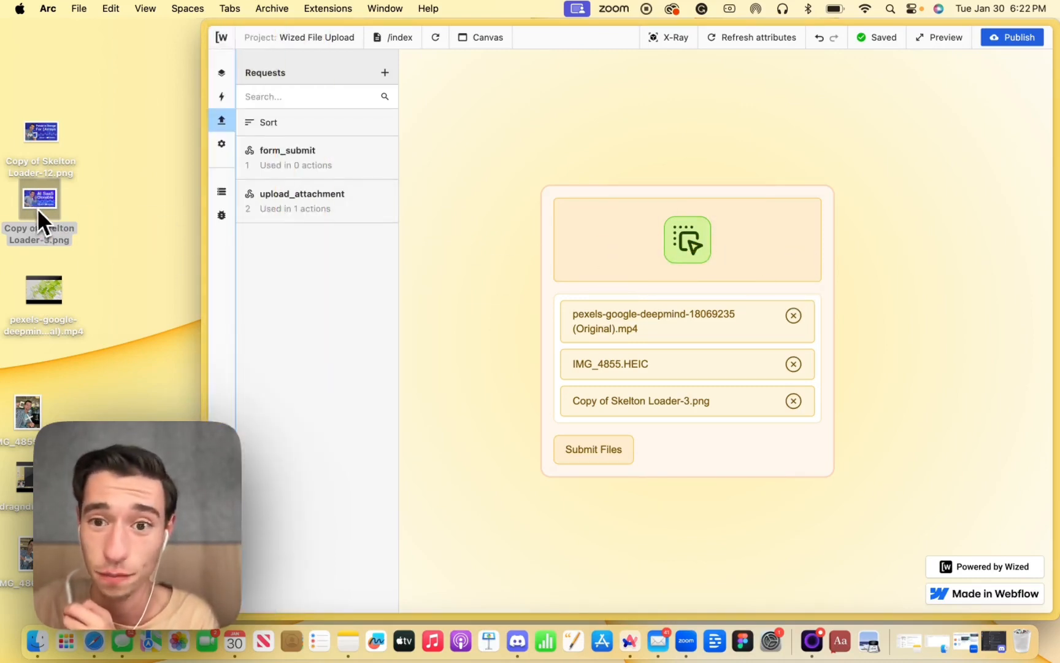
{"action": "left_click_drag", "start_coordinate": [37, 218], "coordinate": [648, 235]}
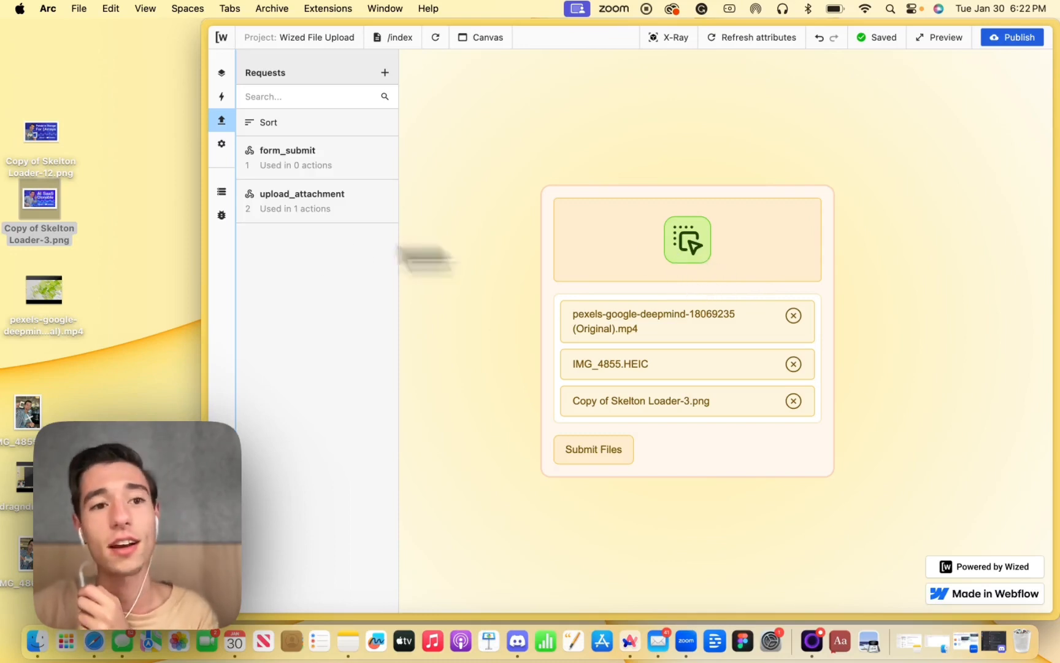
{"action": "left_click_drag", "start_coordinate": [39, 200], "coordinate": [680, 237]}
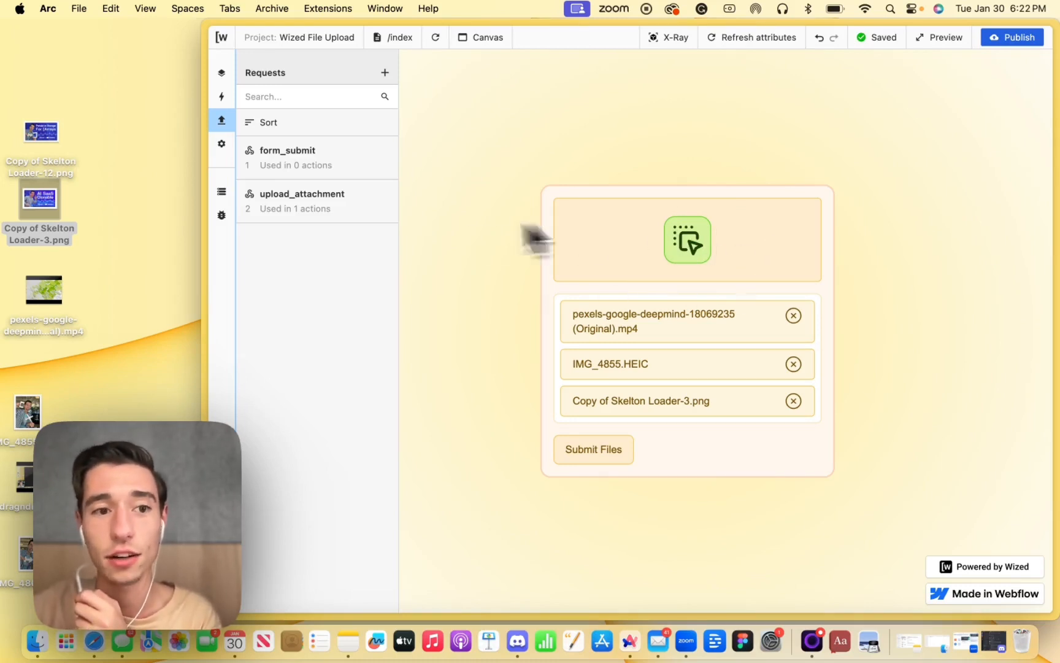
{"action": "left_click_drag", "start_coordinate": [37, 228], "coordinate": [644, 246]}
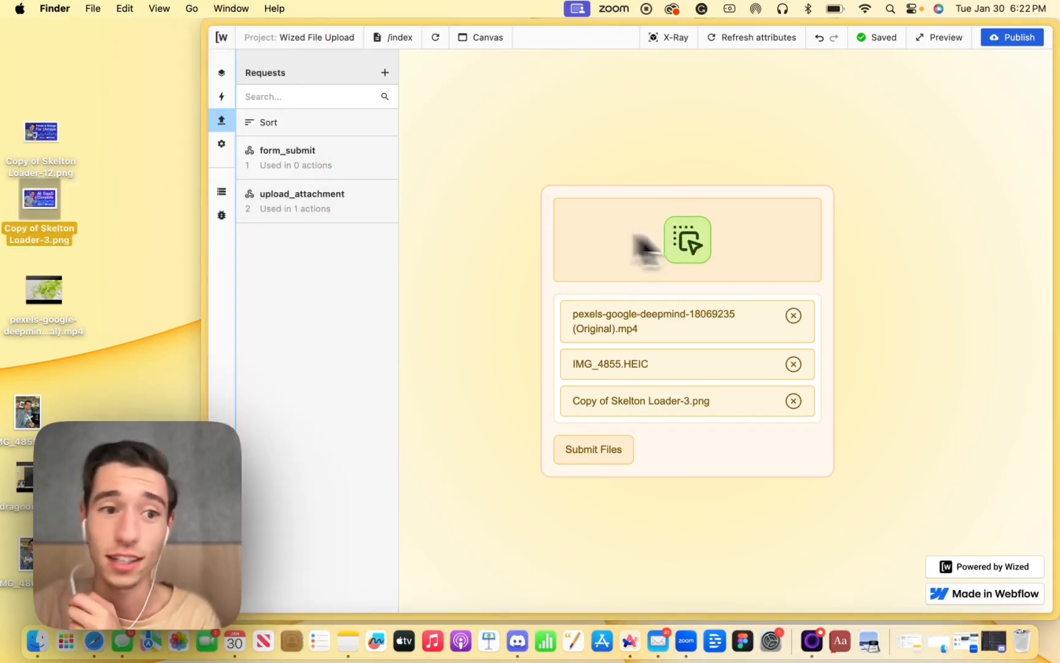
{"action": "left_click_drag", "start_coordinate": [41, 203], "coordinate": [688, 243]}
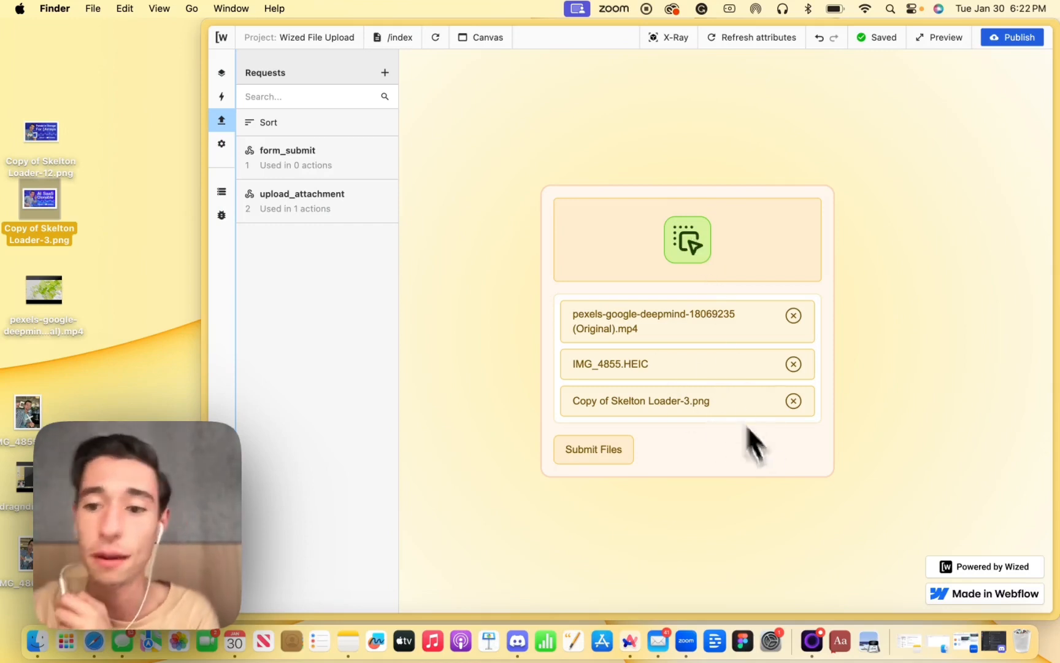
{"action": "left_click_drag", "start_coordinate": [42, 206], "coordinate": [608, 310]}
{"action": "left_click_drag", "start_coordinate": [25, 215], "coordinate": [703, 230]}
{"action": "left_click_drag", "start_coordinate": [64, 216], "coordinate": [733, 278]}
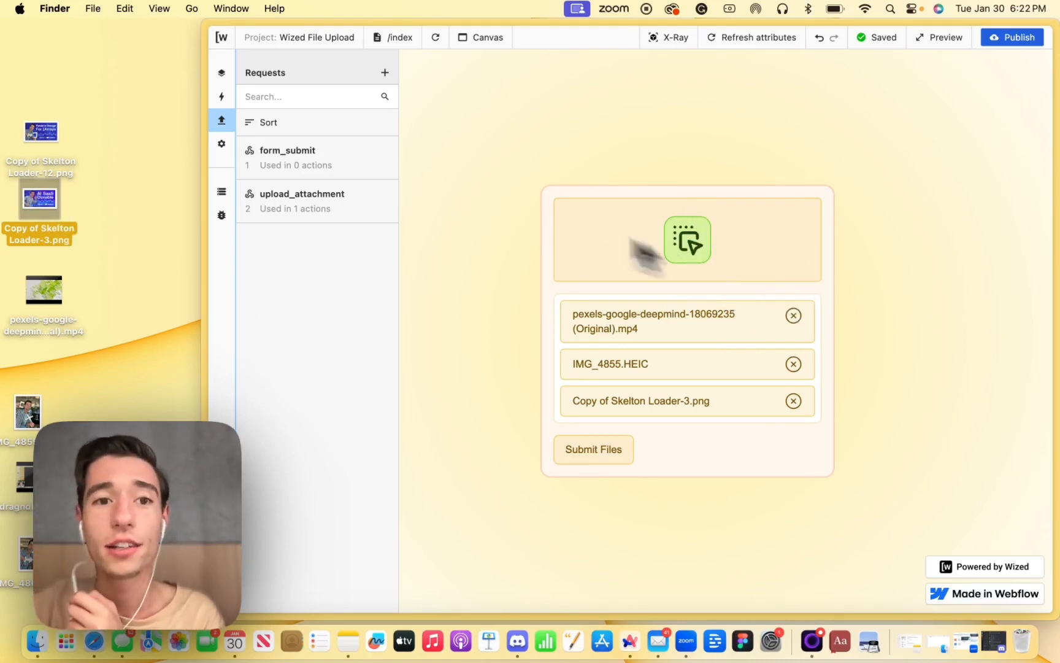
Review the File List actions of the File Uploader, collapse that folder and expand the System folder
{"action": "left_click", "coordinate": [223, 96]}
{"action": "left_click", "coordinate": [222, 97]}
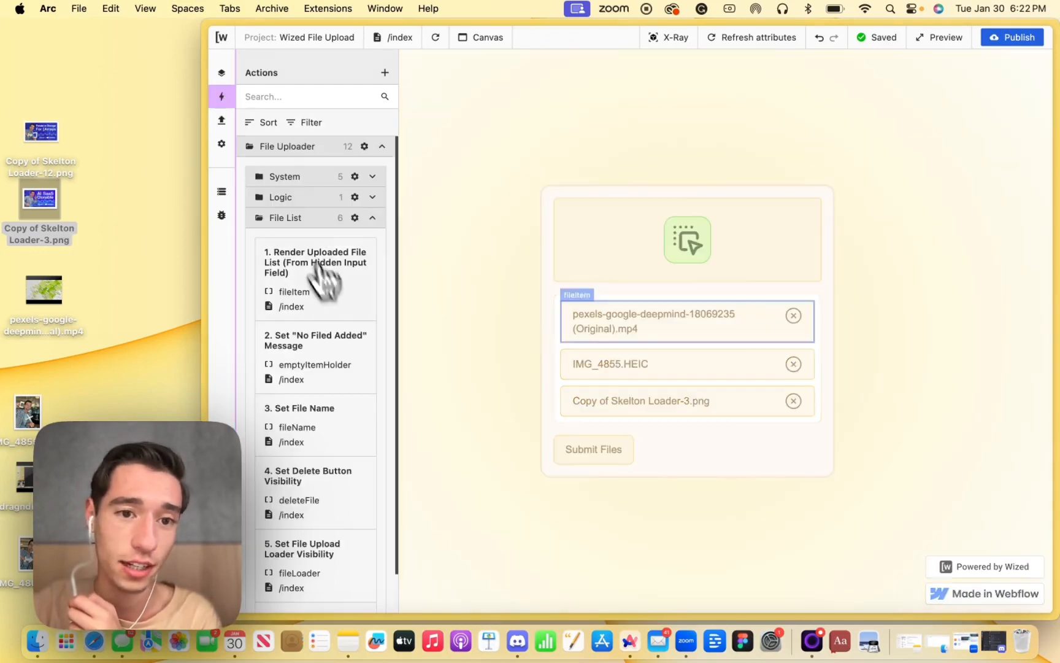
{"action": "scroll", "coordinate": [352, 383], "scroll_direction": "down", "scroll_amount": 2}
{"action": "scroll", "coordinate": [353, 395], "scroll_direction": "down", "scroll_amount": 6}
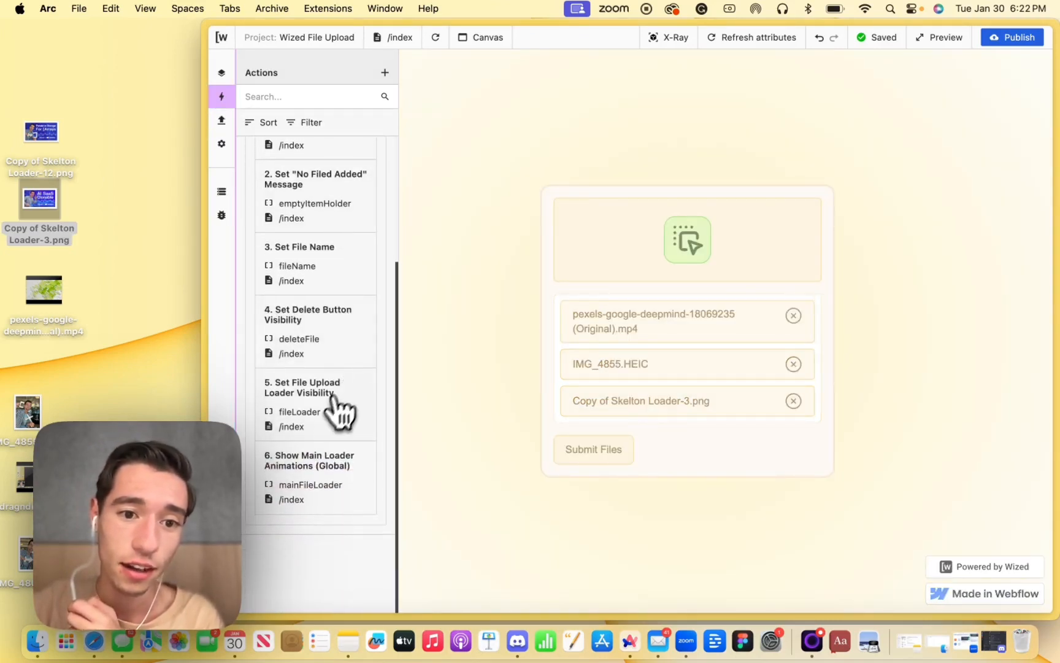
{"action": "scroll", "coordinate": [348, 265], "scroll_direction": "up", "scroll_amount": 5}
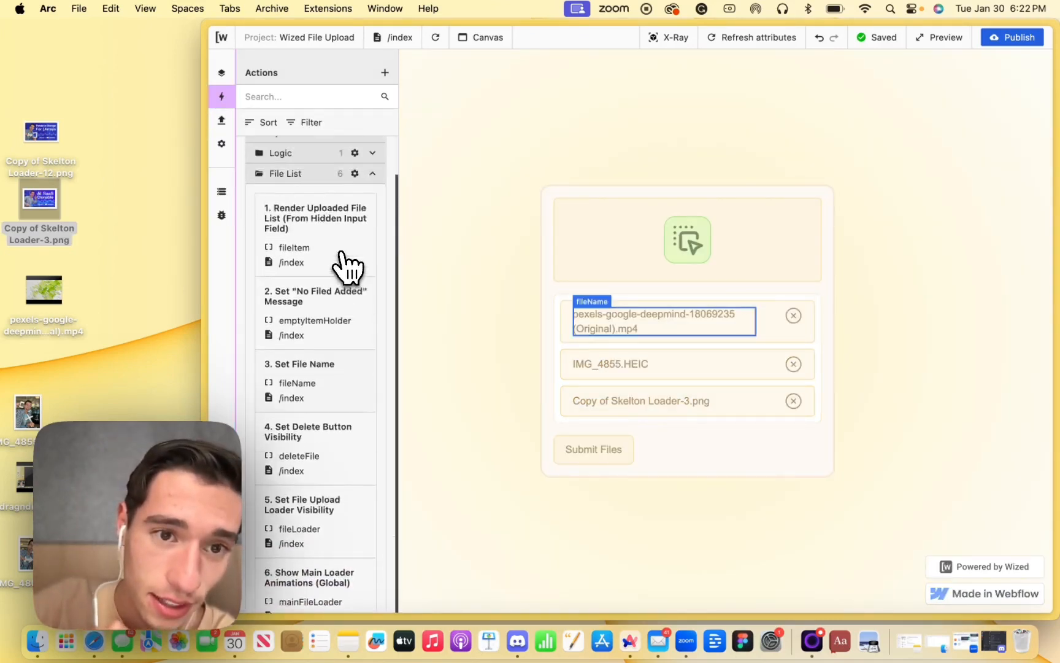
{"action": "left_click", "coordinate": [376, 218]}
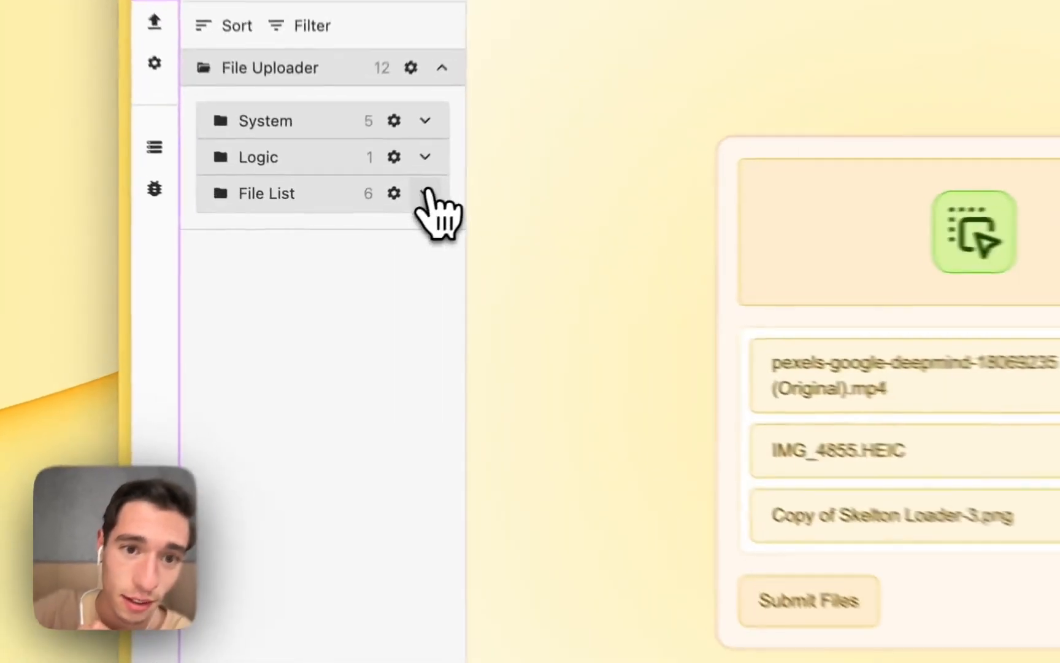
{"action": "left_click", "coordinate": [425, 121]}
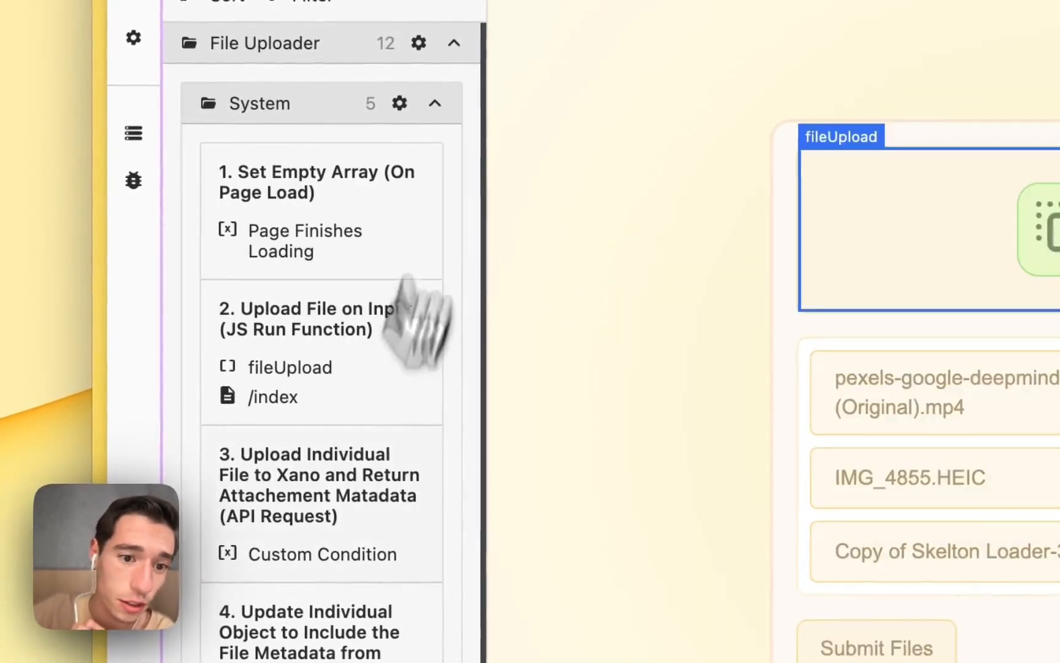
Examine the full function code of the Upload File on Input (JS Run Function) action, and close the action and the System folder
{"action": "left_click", "coordinate": [344, 358]}
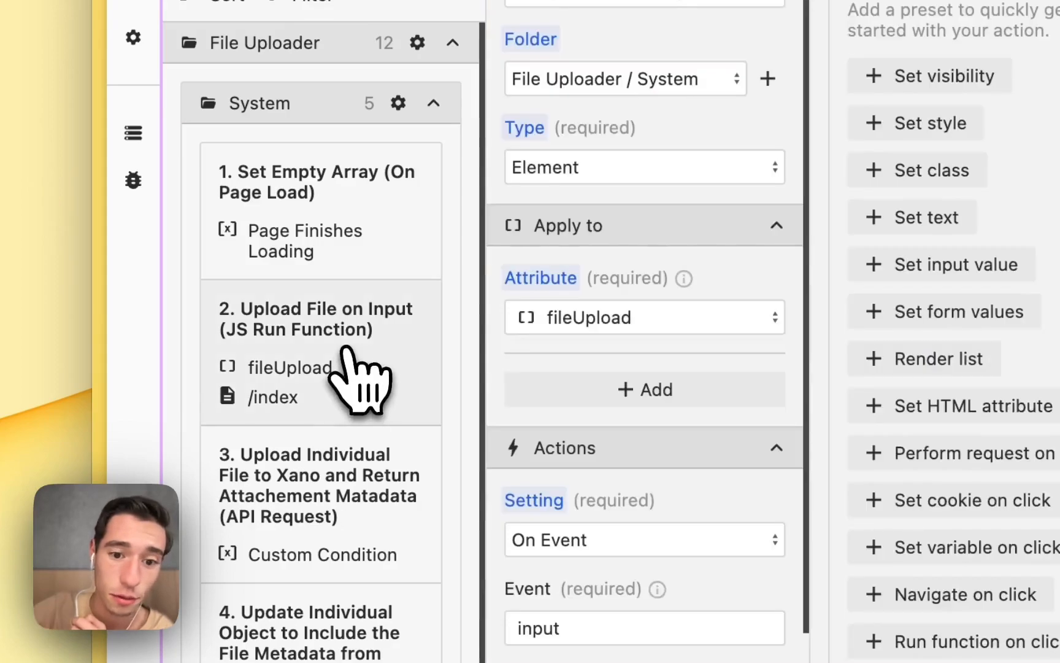
{"action": "scroll", "coordinate": [553, 582], "scroll_direction": "down", "scroll_amount": 10}
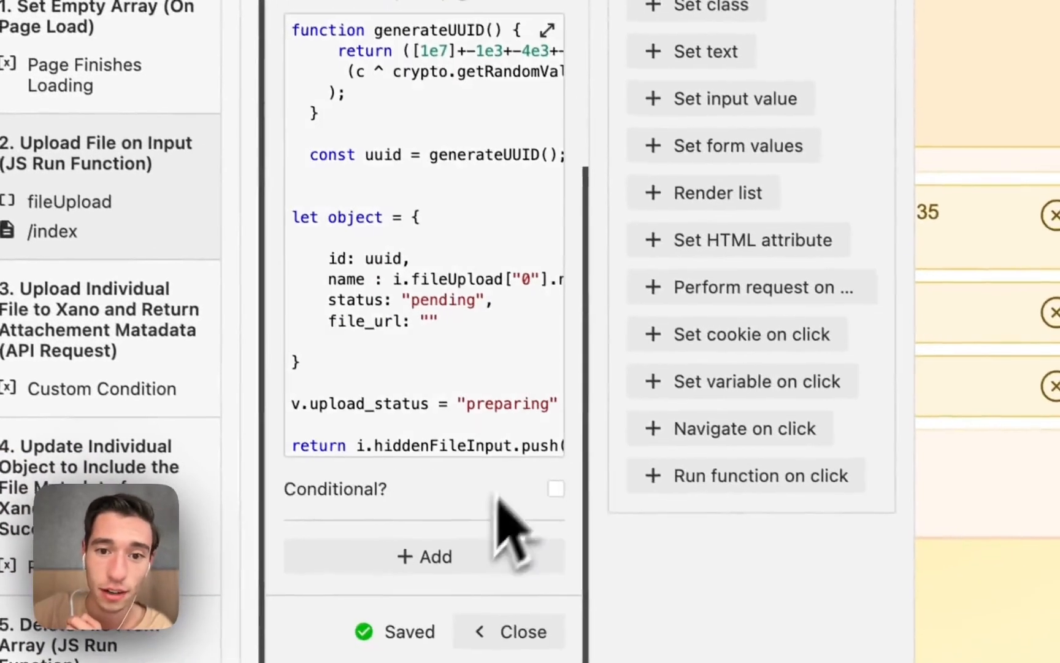
{"action": "left_click", "coordinate": [546, 31]}
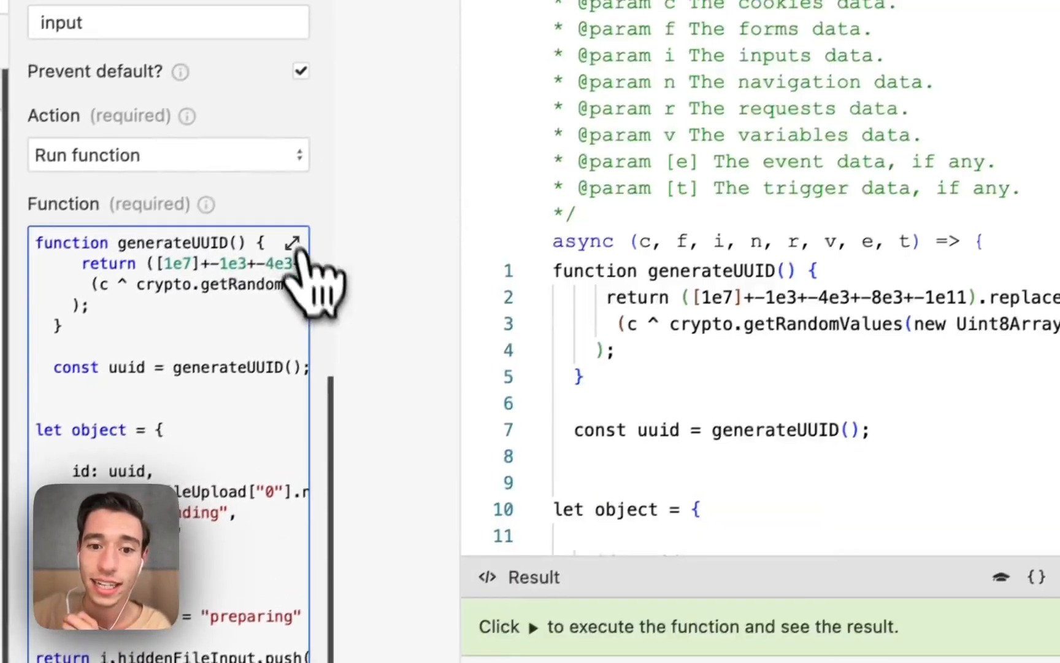
{"action": "scroll", "coordinate": [608, 439], "scroll_direction": "down", "scroll_amount": 10}
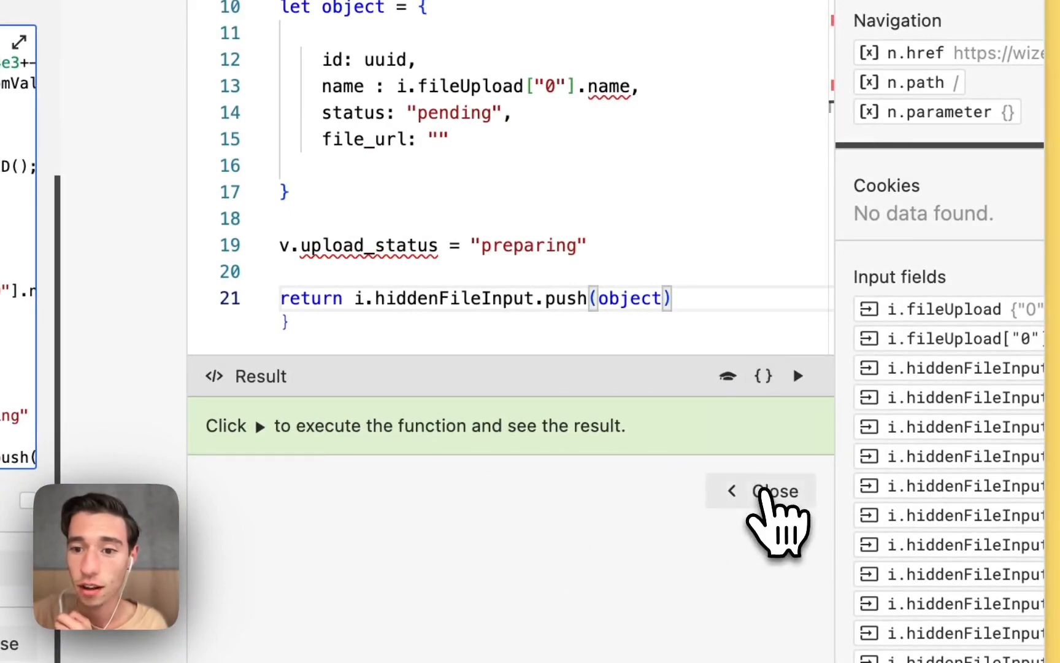
{"action": "left_click", "coordinate": [768, 492]}
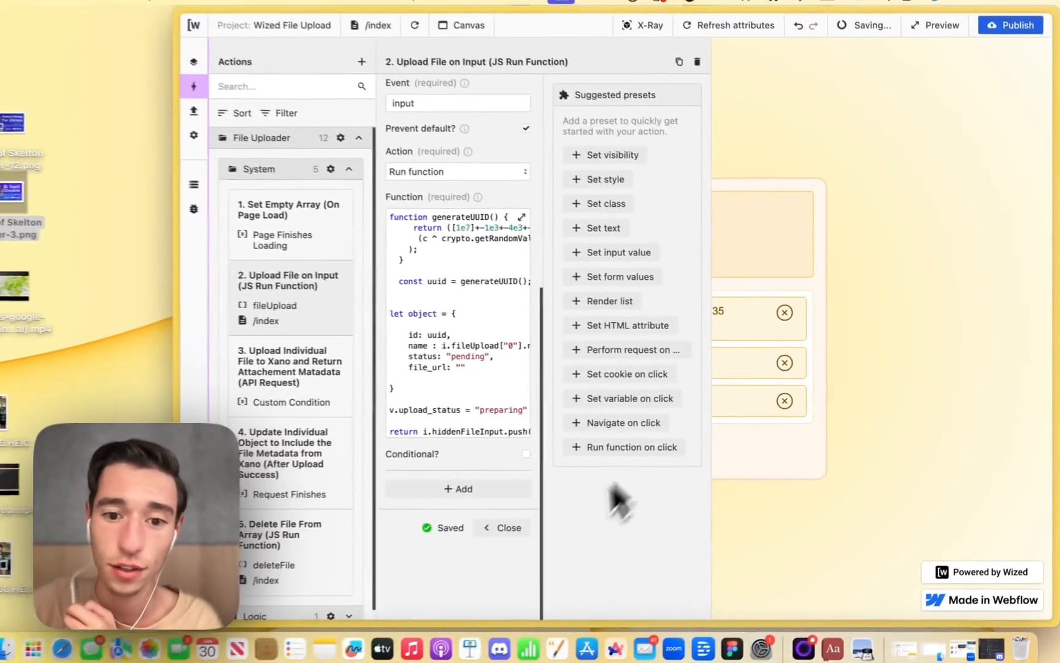
{"action": "left_click", "coordinate": [501, 525]}
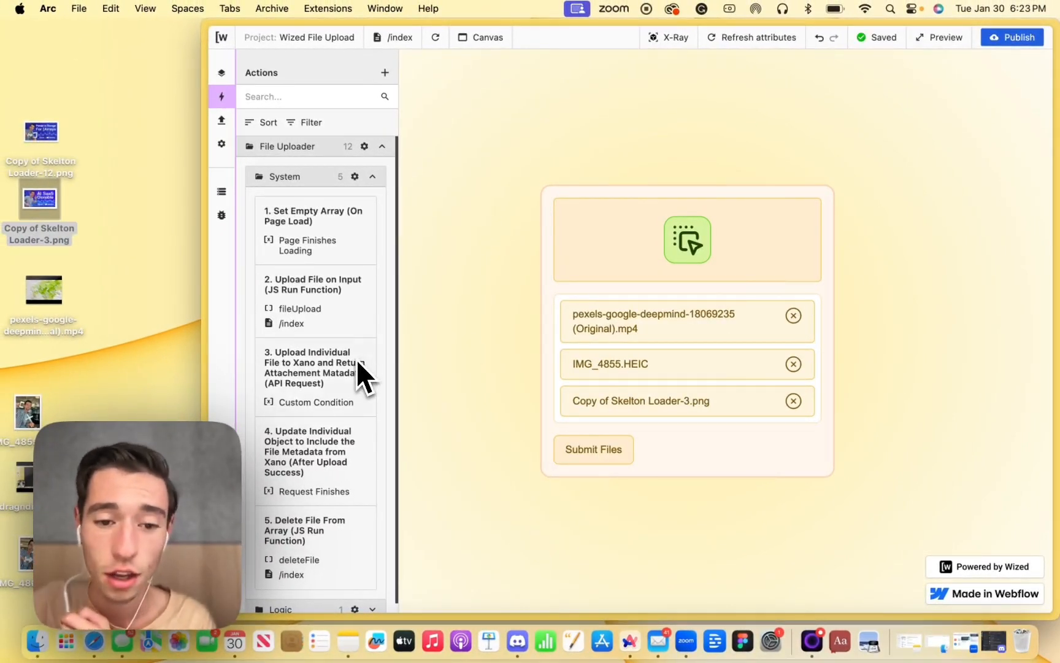
{"action": "scroll", "coordinate": [355, 359], "scroll_direction": "down", "scroll_amount": 4}
{"action": "scroll", "coordinate": [365, 353], "scroll_direction": "up", "scroll_amount": 4}
{"action": "left_click", "coordinate": [372, 177]}
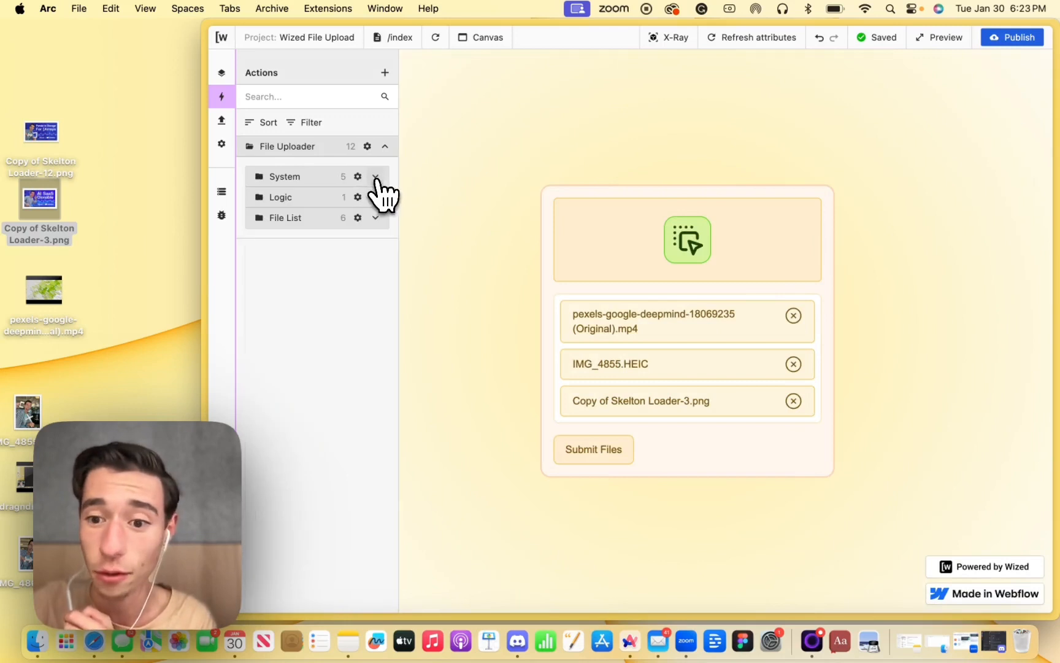
Upload pexels-google-deepmind-18069235 (Original).mp4 from the desktop, followed by Copy of Skelton Loader-3.png once more
{"action": "left_click_drag", "start_coordinate": [26, 209], "coordinate": [607, 238]}
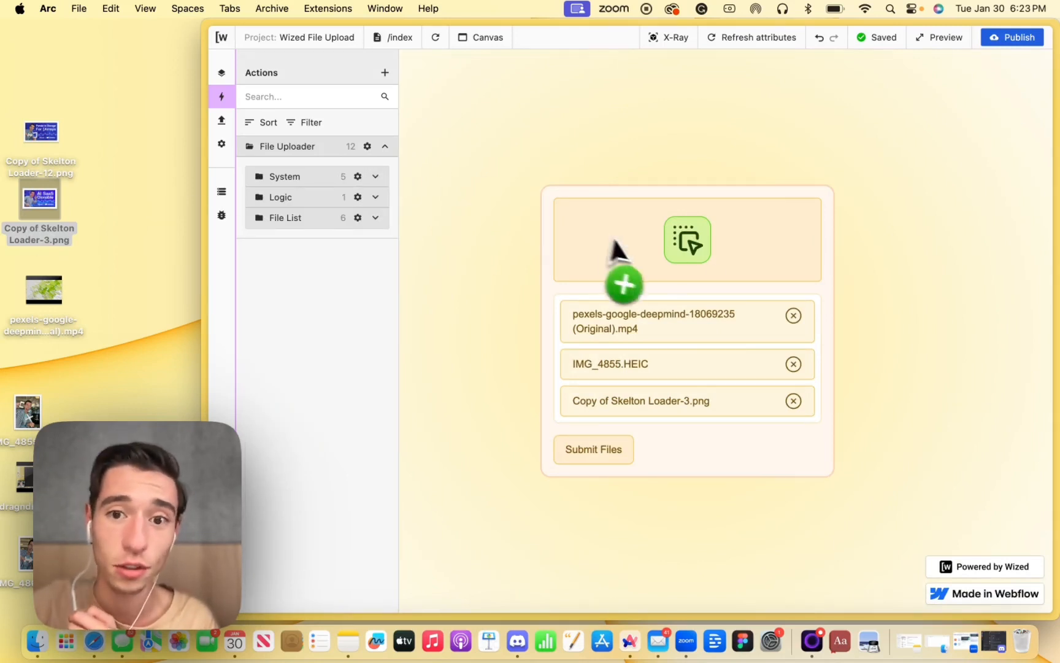
{"action": "left_click_drag", "start_coordinate": [23, 207], "coordinate": [654, 242]}
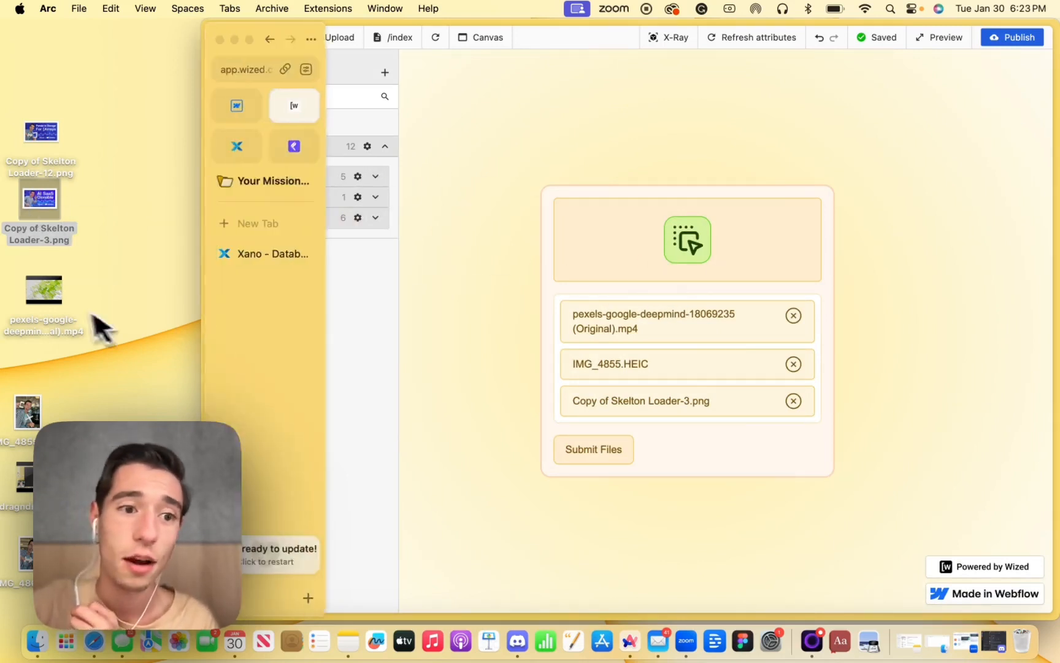
{"action": "left_click_drag", "start_coordinate": [45, 285], "coordinate": [657, 240]}
{"action": "left_click_drag", "start_coordinate": [40, 199], "coordinate": [656, 240]}
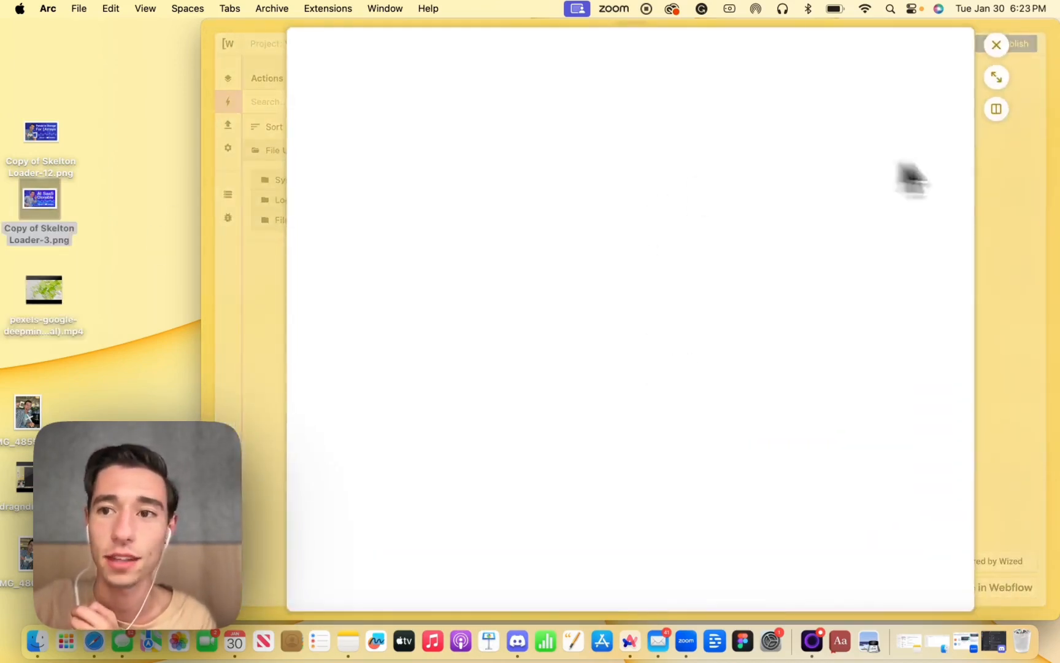
{"action": "left_click", "coordinate": [993, 51]}
{"action": "left_click_drag", "start_coordinate": [40, 199], "coordinate": [728, 224]}
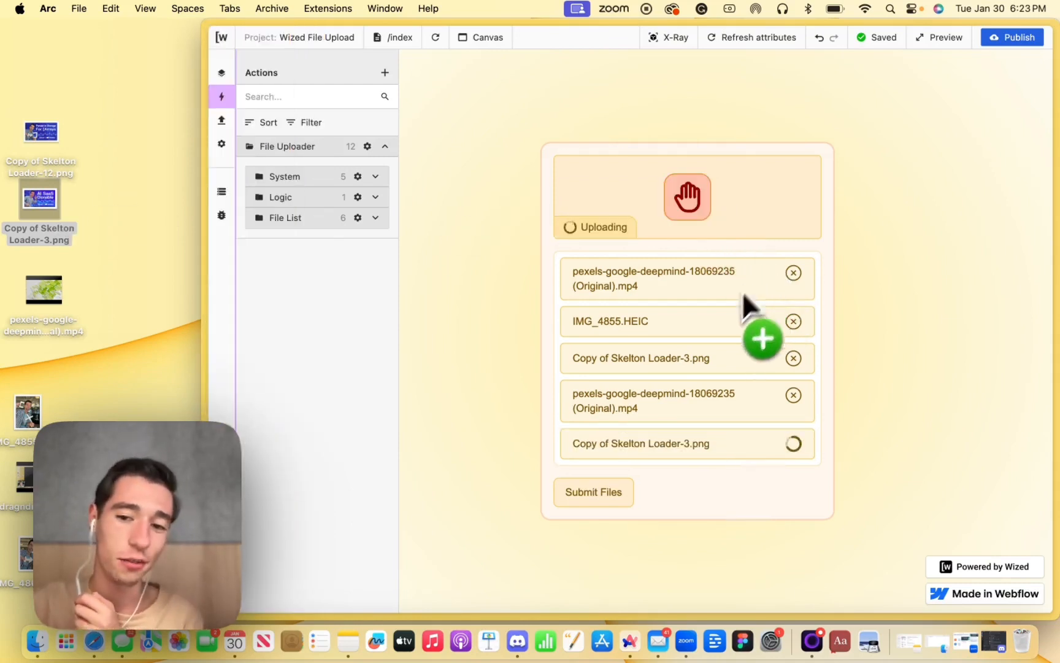
{"action": "left_click_drag", "start_coordinate": [665, 393], "coordinate": [785, 336]}
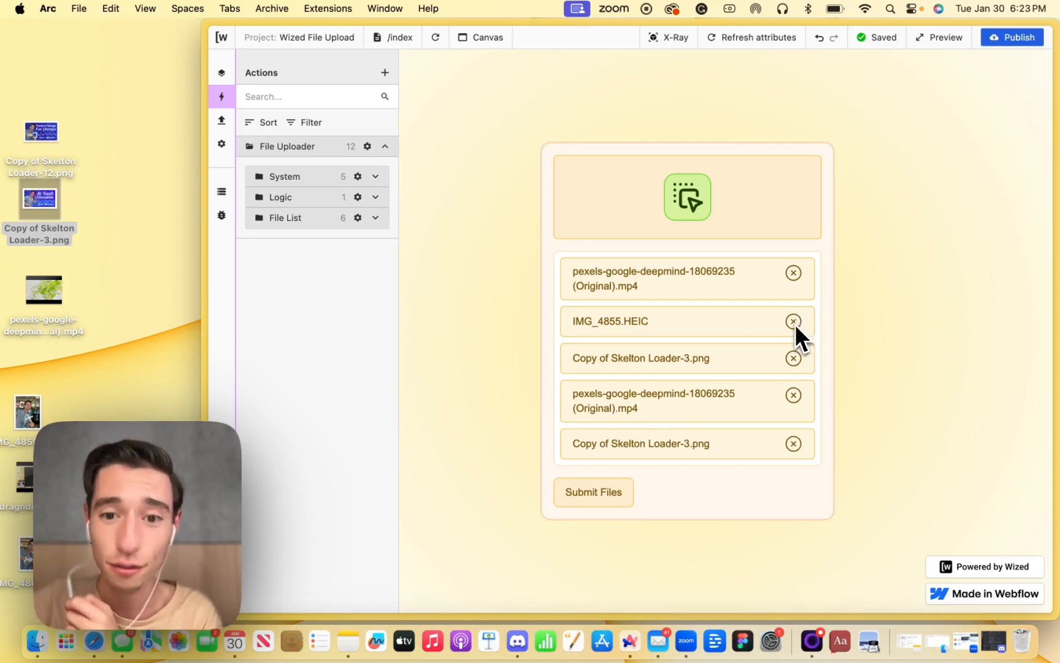
Remove IMG_4855.HEIC and the first Copy of Skelton Loader-3.png from the upload list, and widen the browser window over the desktop
{"action": "left_click", "coordinate": [793, 321]}
{"action": "left_click", "coordinate": [794, 338]}
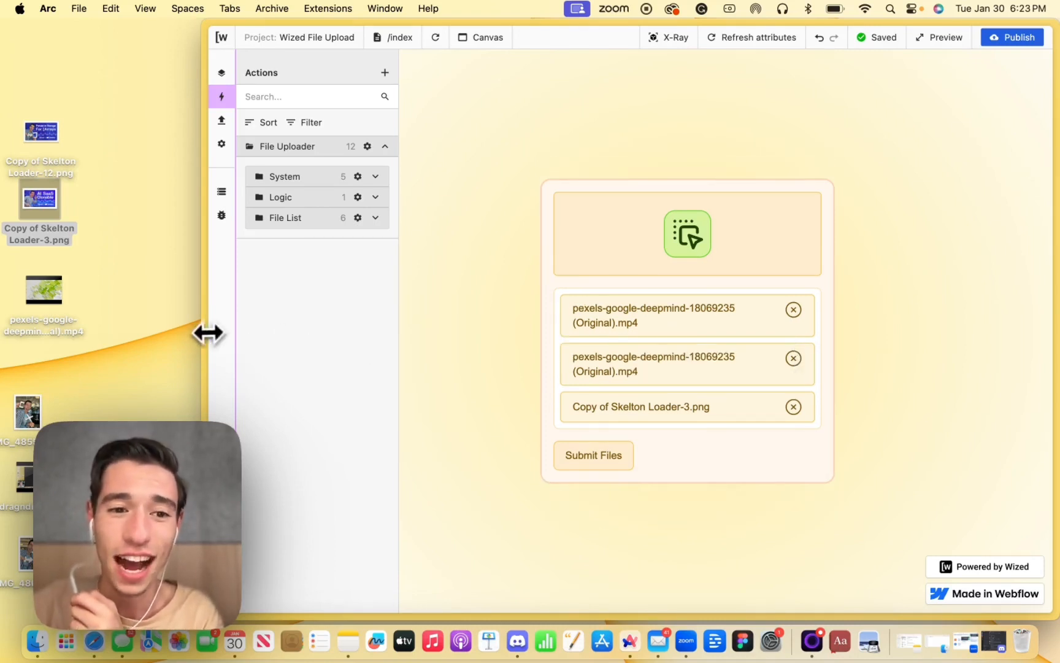
{"action": "left_click_drag", "start_coordinate": [199, 334], "coordinate": [7, 369]}
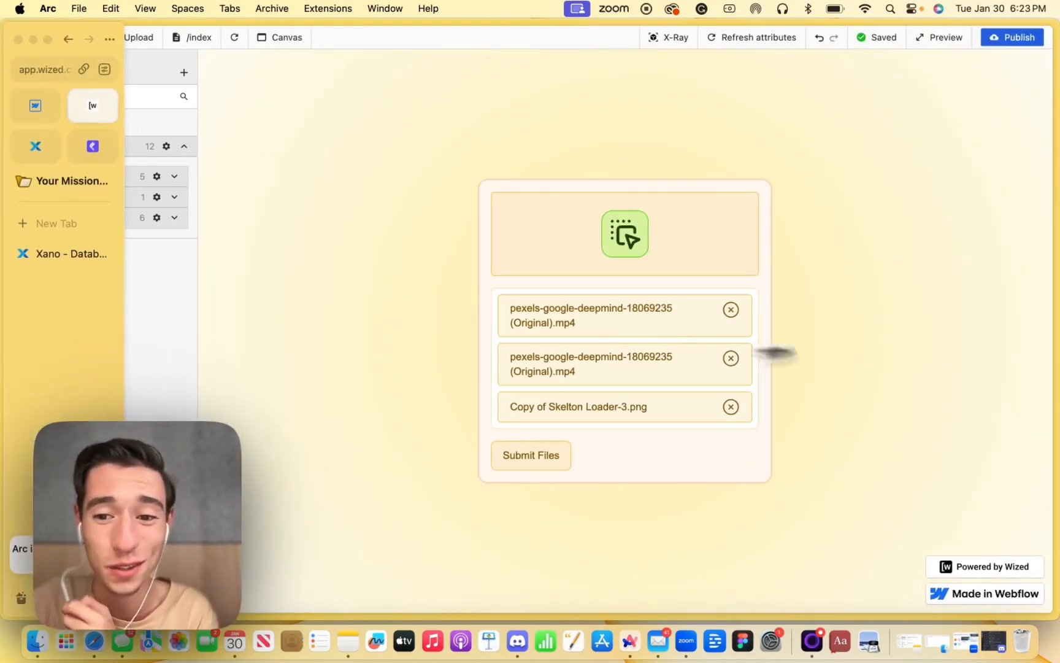